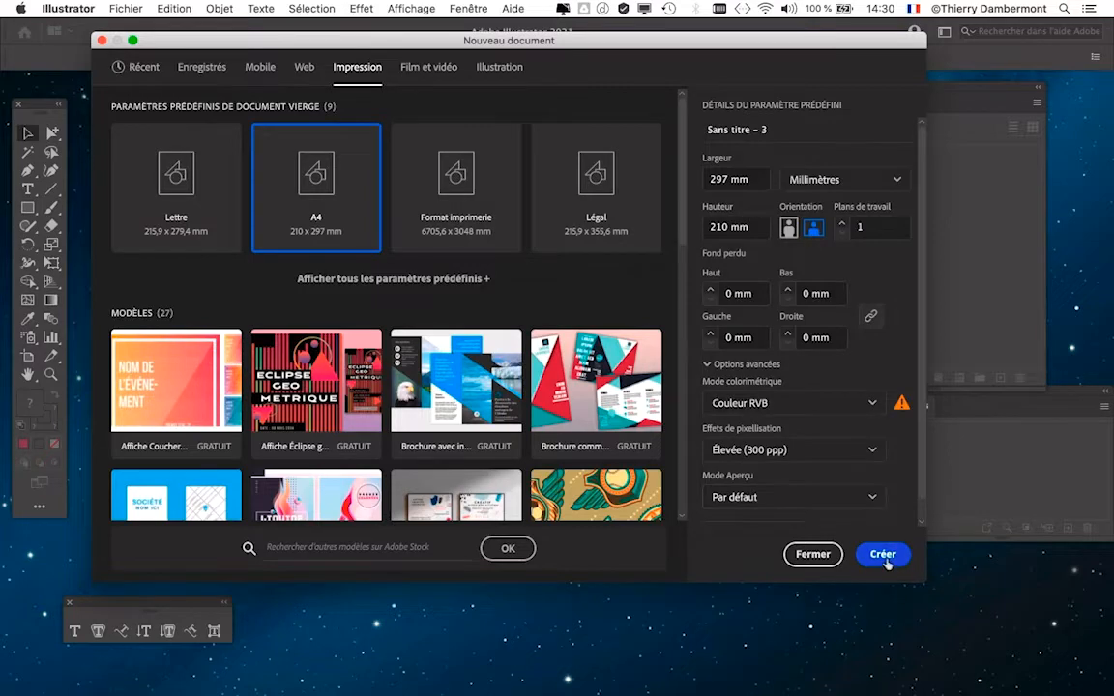
- Create the 297 × 210 mm landscape A4 document in RGB and hide the floating panels, keeping only the main toolbox
{"action": "left_click", "coordinate": [884, 556]}
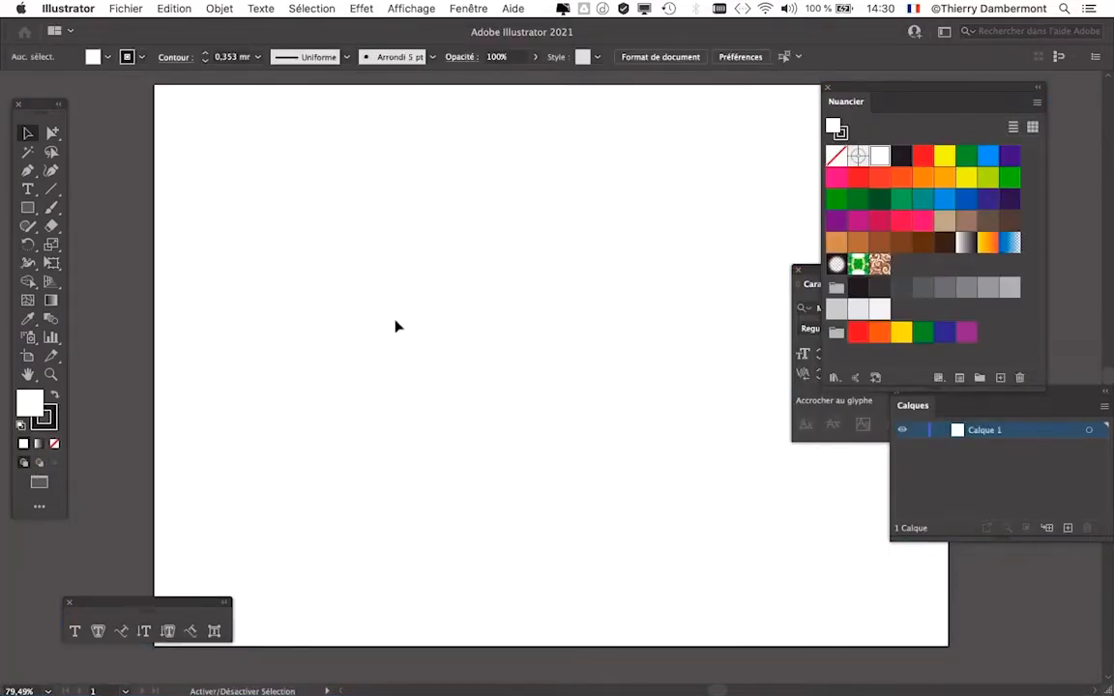
{"action": "key", "text": "shift+Tab"}
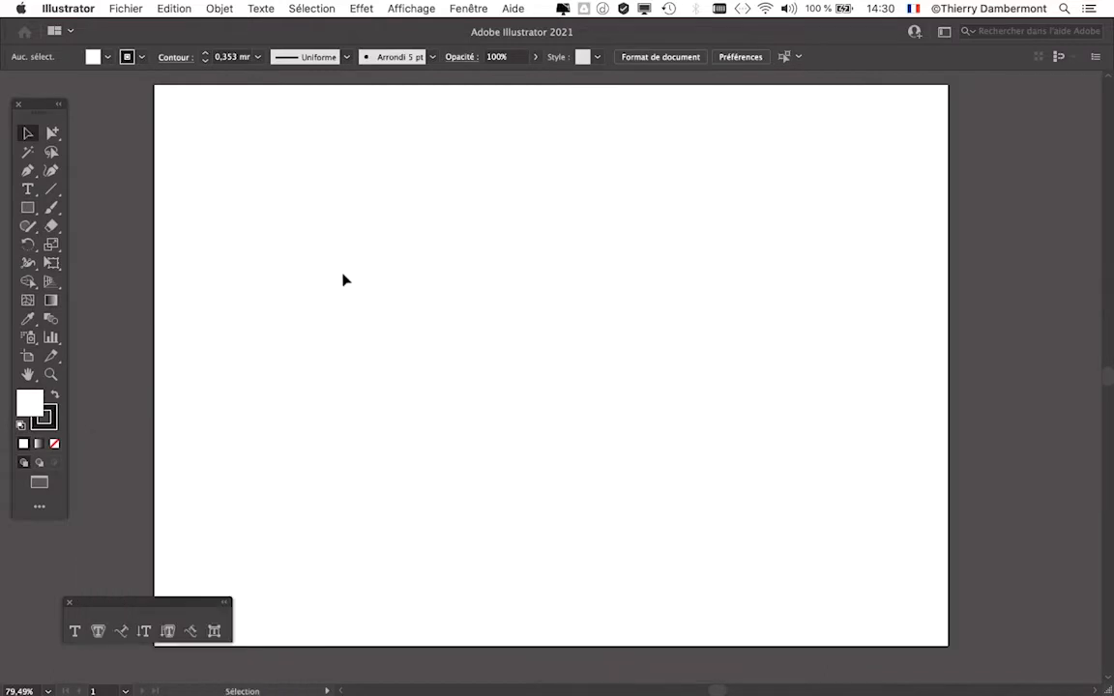
{"action": "left_click_drag", "start_coordinate": [41, 103], "coordinate": [62, 97]}
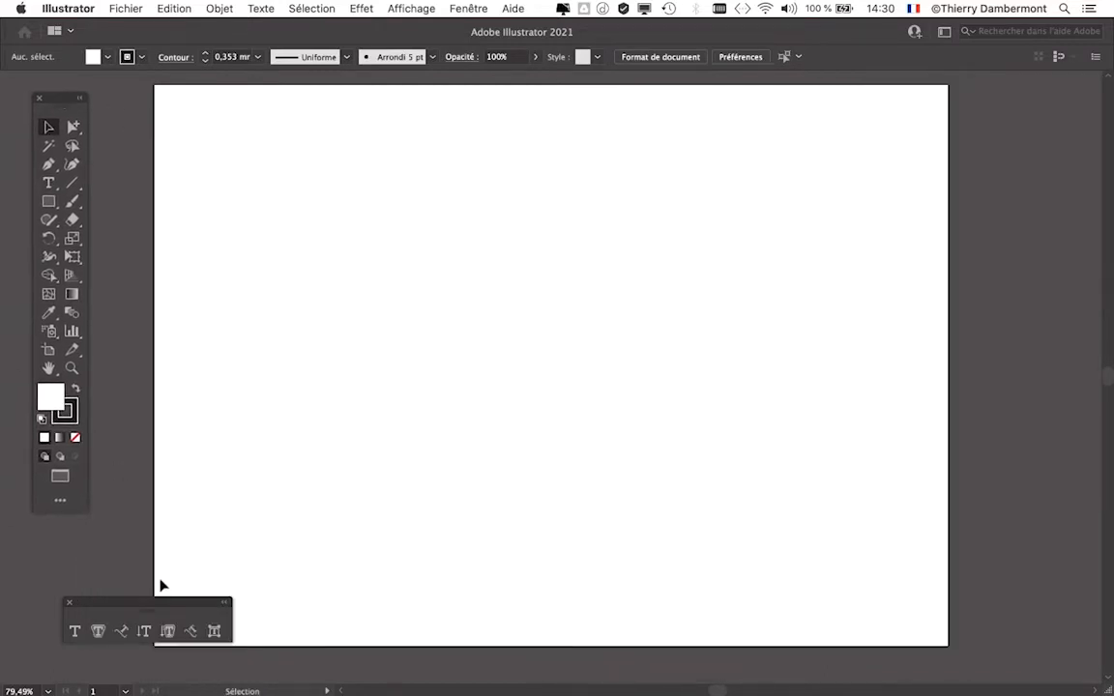
{"action": "left_click", "coordinate": [70, 602]}
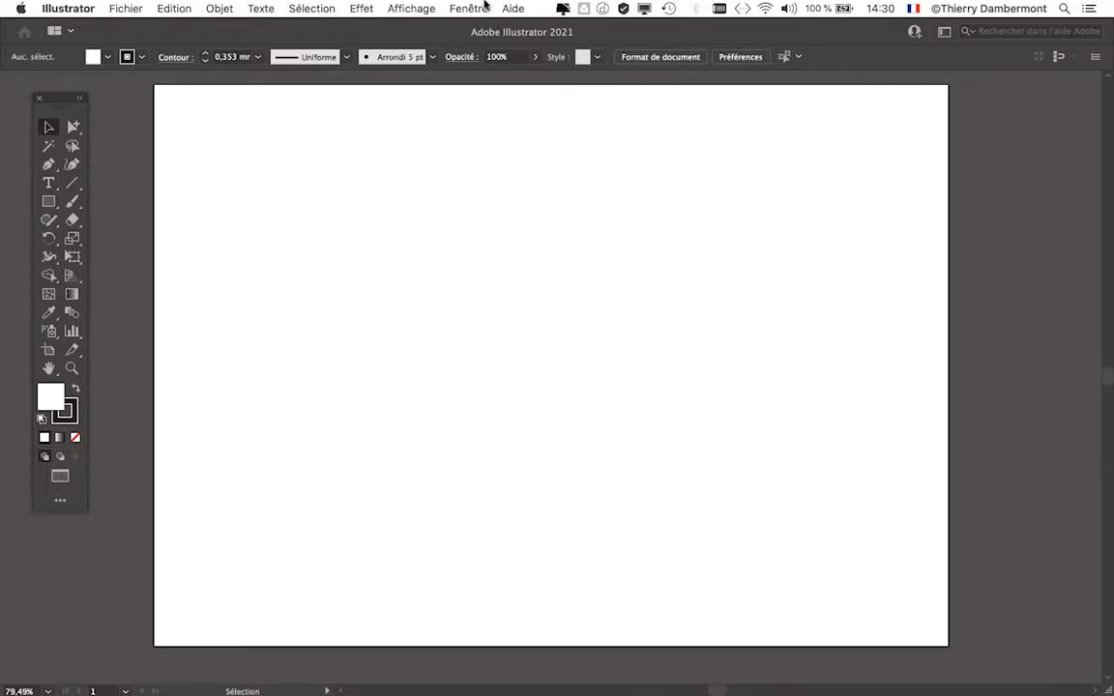
{"action": "left_click", "coordinate": [486, 7]}
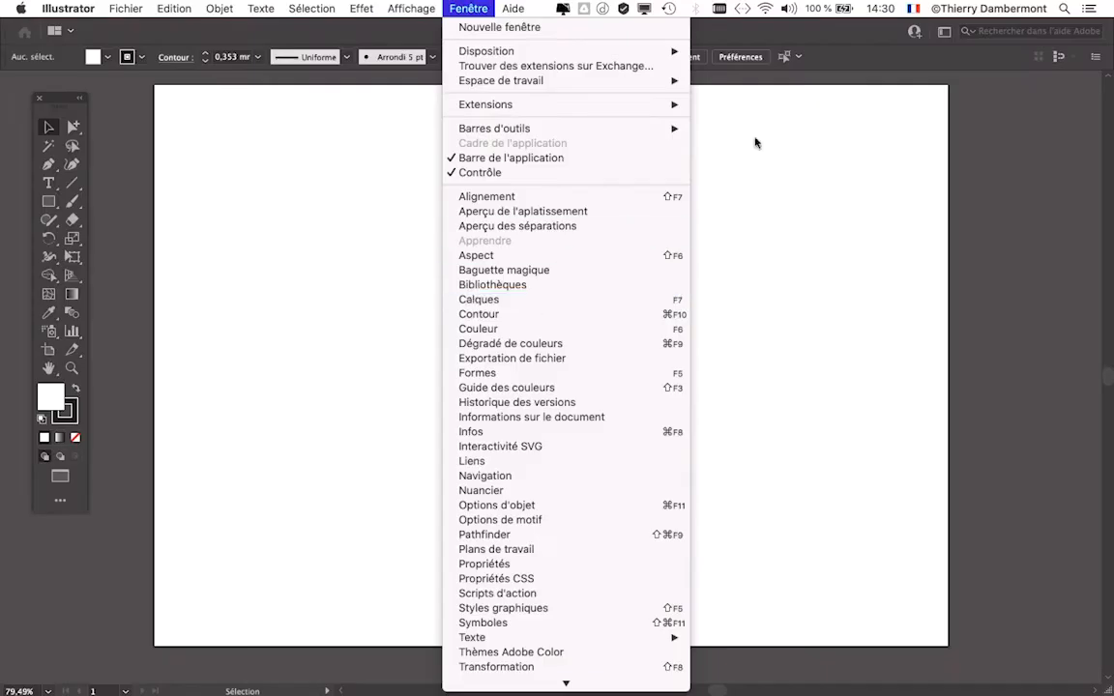
{"action": "left_click", "coordinate": [998, 192]}
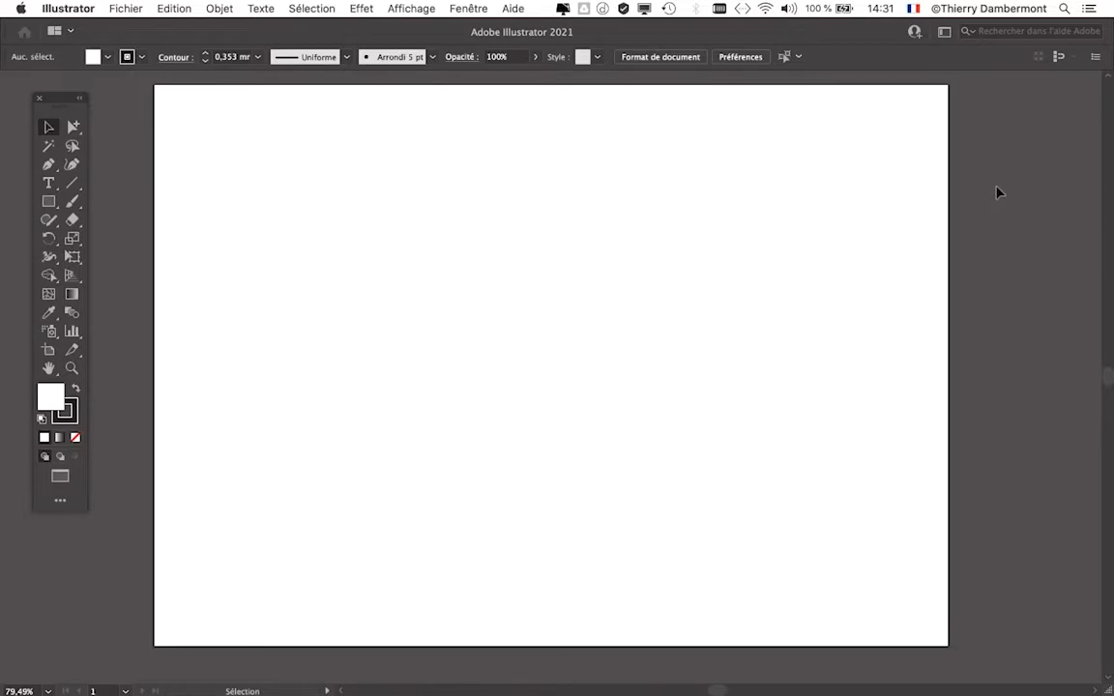
- Add the point text "Mountain" in the upper part of the artboard with the Type tool
{"action": "left_click", "coordinate": [48, 182]}
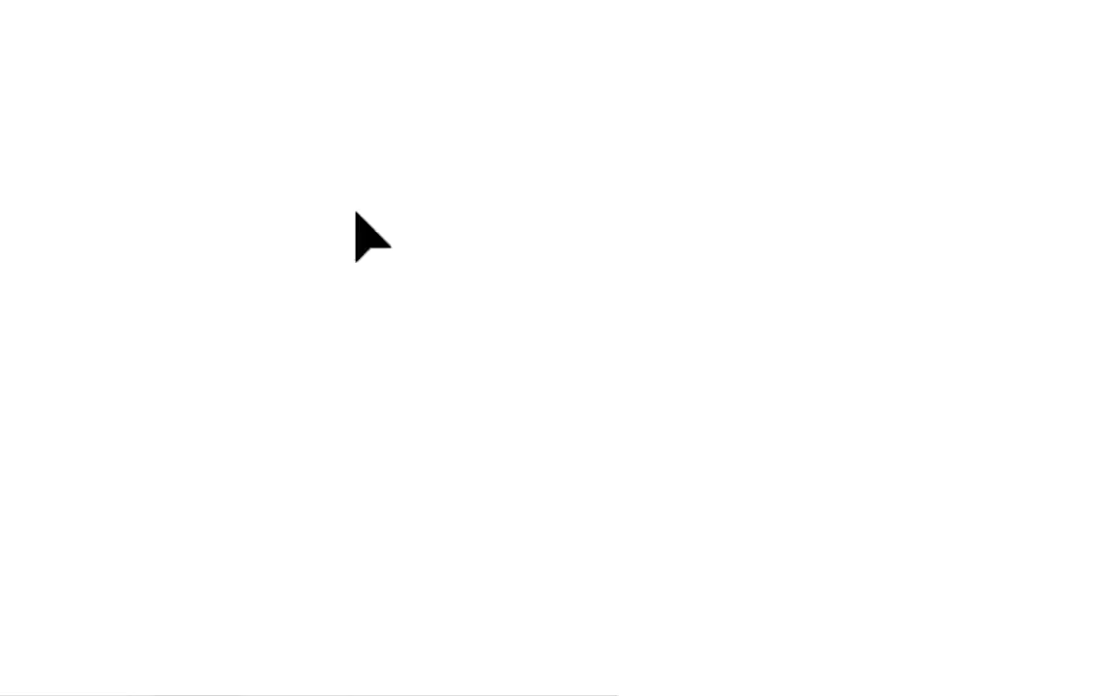
{"action": "left_click", "coordinate": [357, 212]}
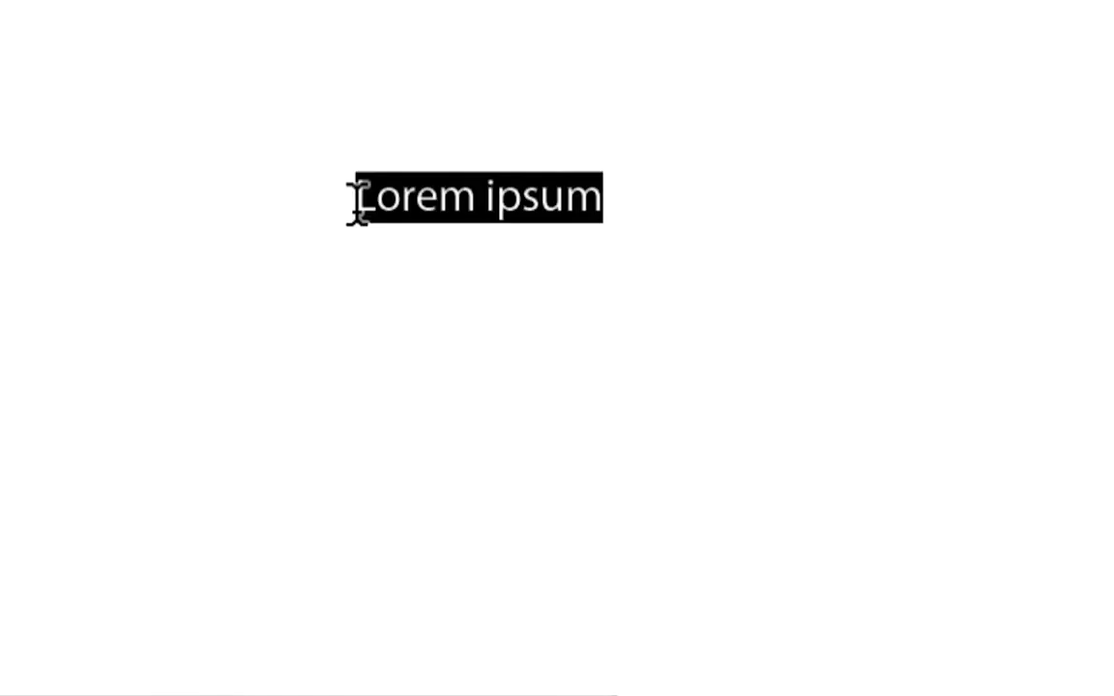
{"action": "type", "text": "Mountai"}
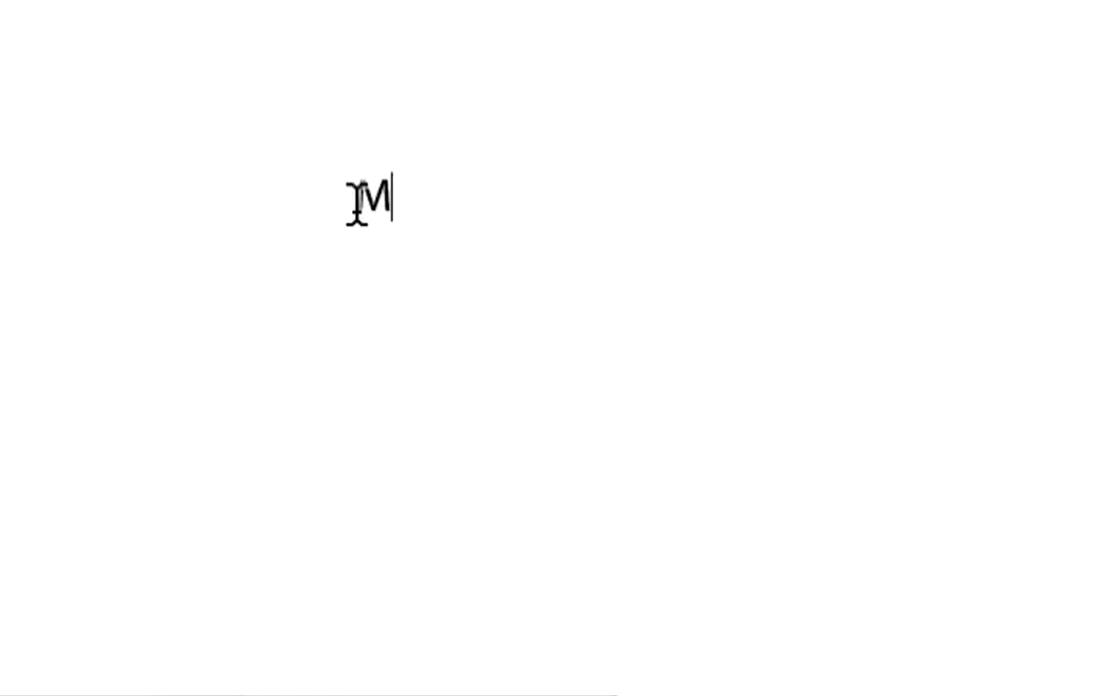
{"action": "type", "text": "n"}
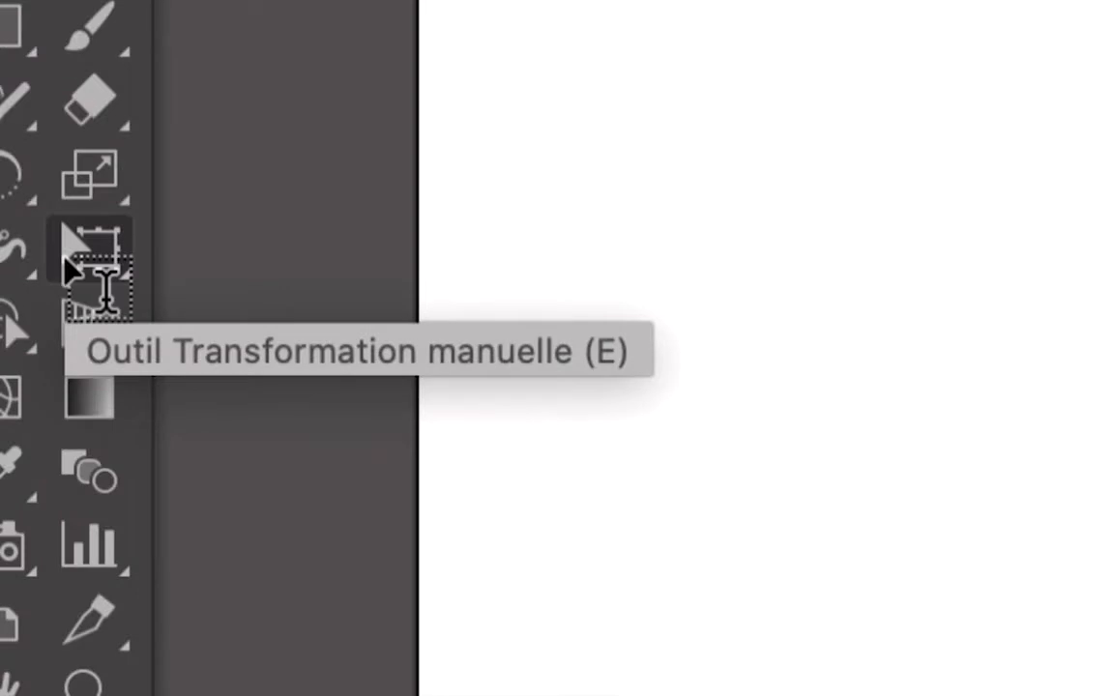
- Enlarge the "Mountain" text proportionally with Free Transform until it spans almost the full artboard width
{"action": "left_click", "coordinate": [67, 261]}
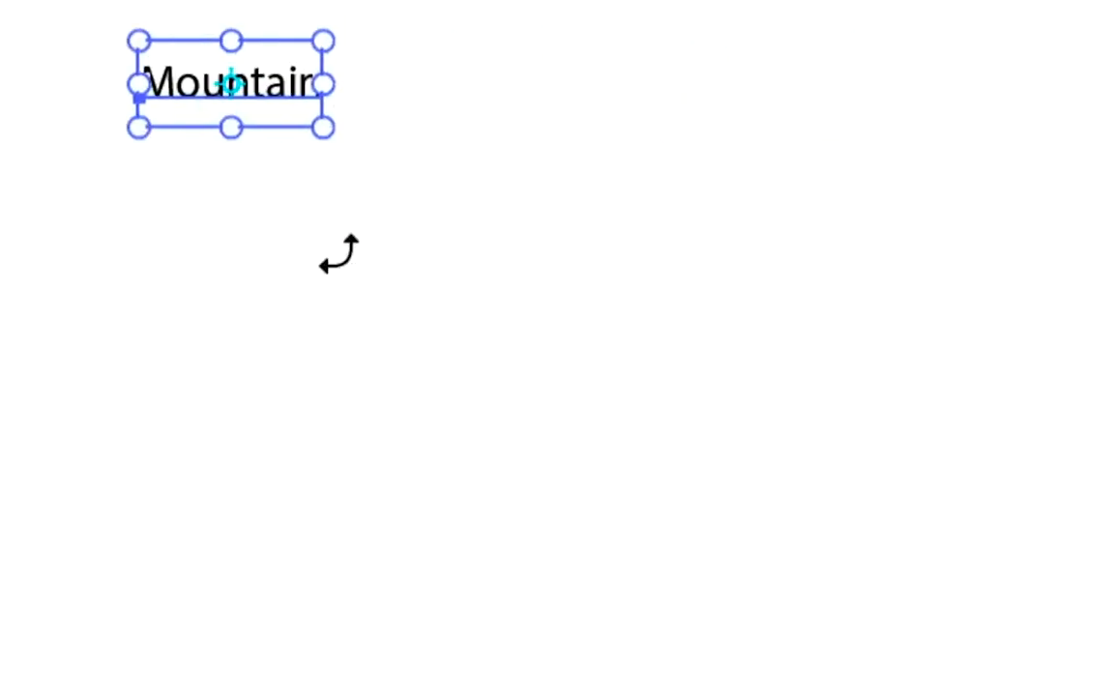
{"action": "left_click_drag", "start_coordinate": [328, 222], "coordinate": [485, 299]}
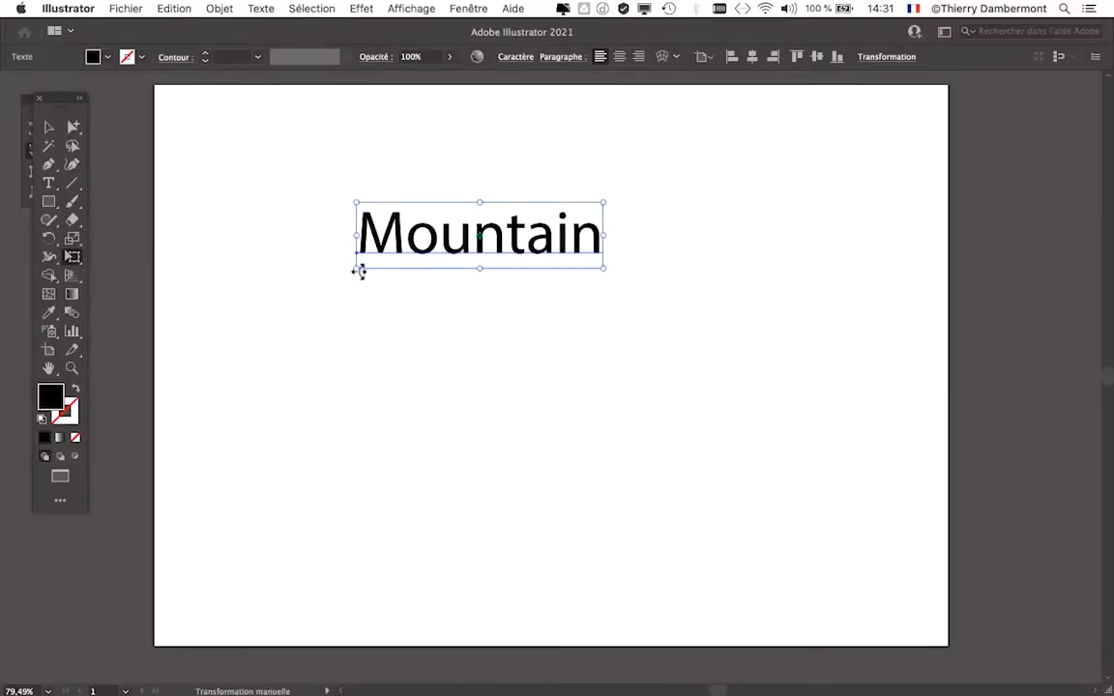
{"action": "left_click_drag", "start_coordinate": [357, 268], "coordinate": [196, 333]}
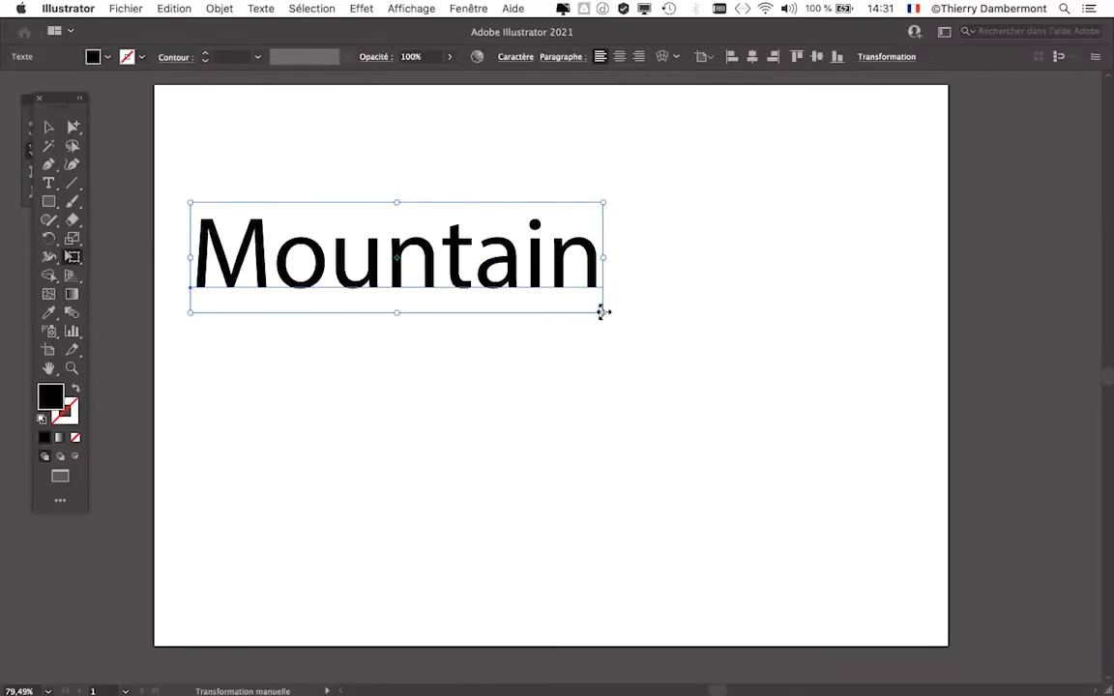
{"action": "left_click_drag", "start_coordinate": [603, 313], "coordinate": [862, 469]}
{"action": "left_click_drag", "start_coordinate": [597, 316], "coordinate": [879, 431]}
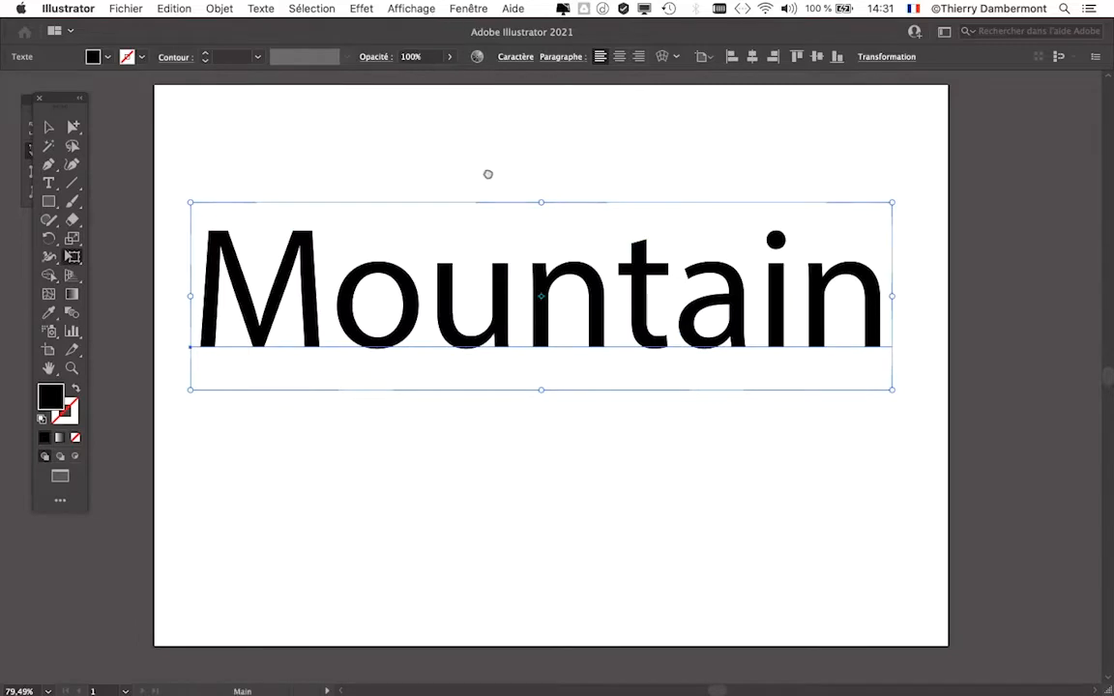
- Display the Caractère settings for the selected "Mountain" text
{"action": "scroll", "coordinate": [487, 171], "scroll_direction": "right", "scroll_amount": 3}
{"action": "left_click", "coordinate": [468, 8]}
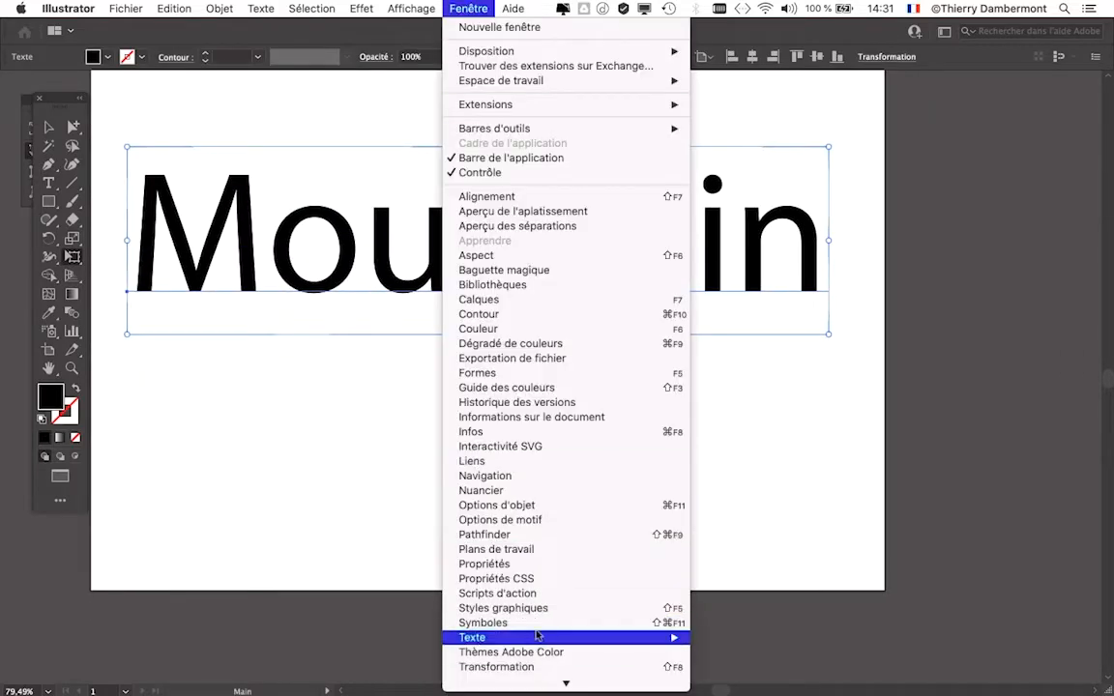
{"action": "mouse_move", "coordinate": [541, 637]}
{"action": "left_click", "coordinate": [780, 601]}
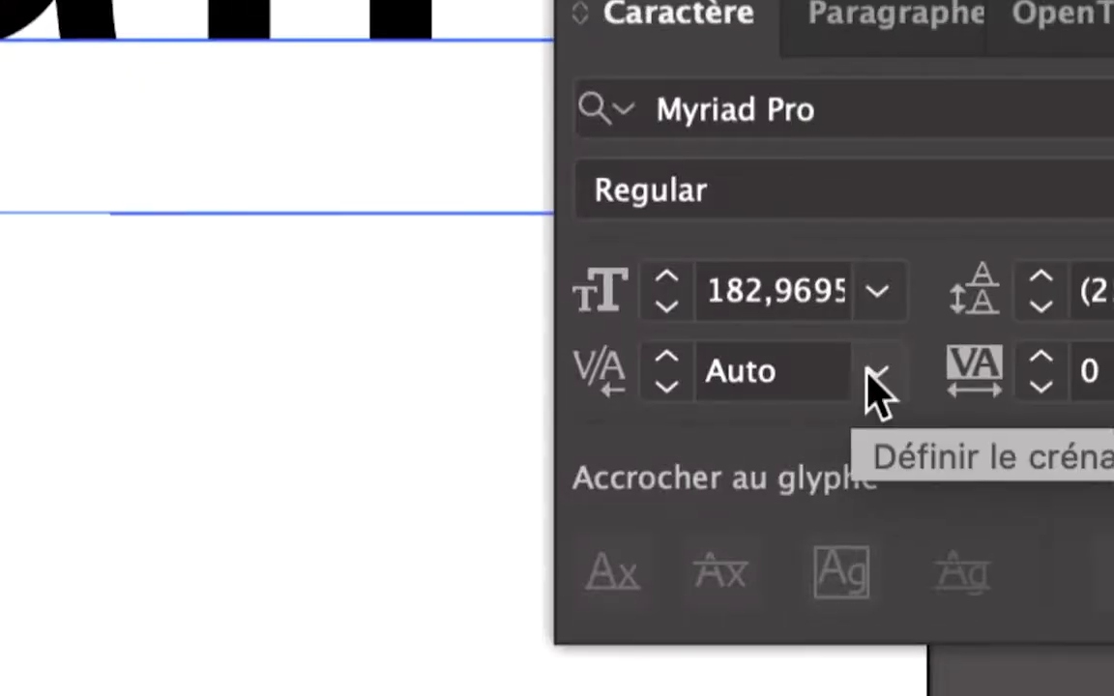
- Set the kerning of the "Mountain" text to Optique and move the Caractère panel clear of the word
{"action": "left_click", "coordinate": [870, 375]}
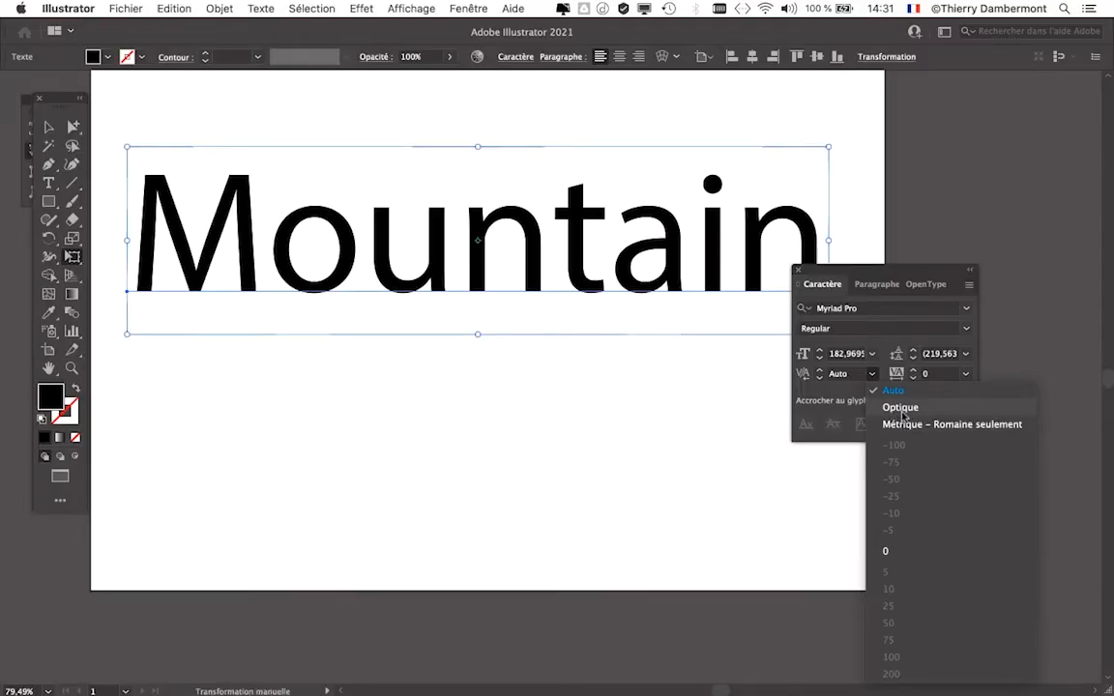
{"action": "left_click", "coordinate": [899, 408]}
{"action": "left_click_drag", "start_coordinate": [887, 271], "coordinate": [959, 177]}
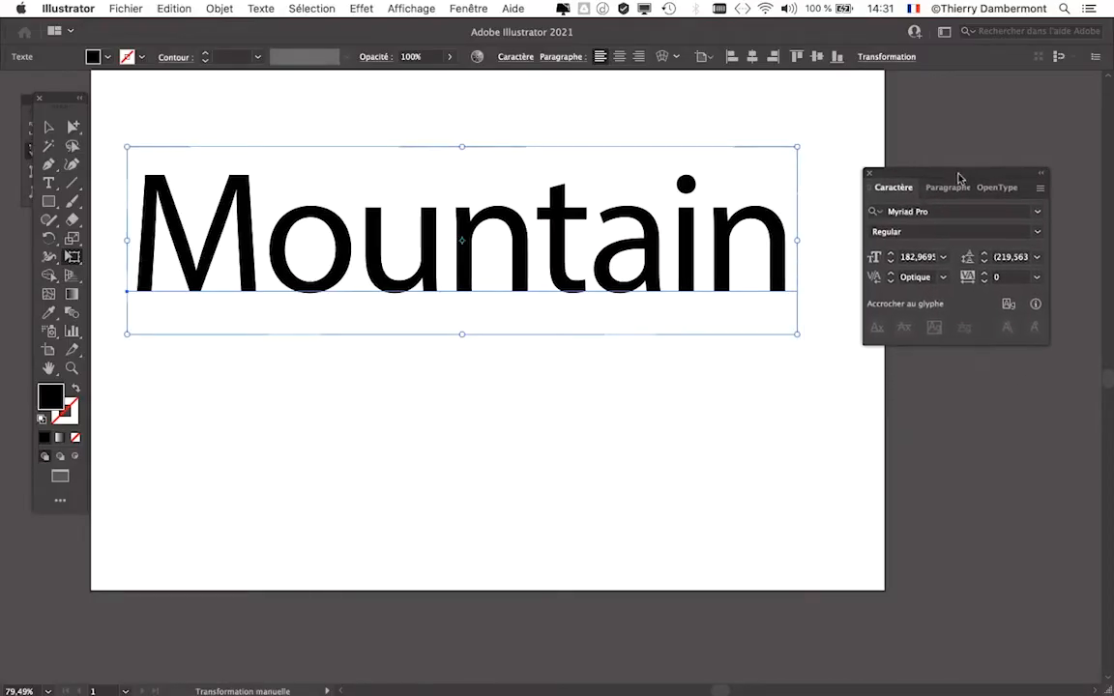
{"action": "left_click", "coordinate": [514, 286]}
{"action": "left_click", "coordinate": [513, 286]}
- Change the font family of the "Mountain" text to Arial
{"action": "left_click_drag", "start_coordinate": [907, 171], "coordinate": [907, 121]}
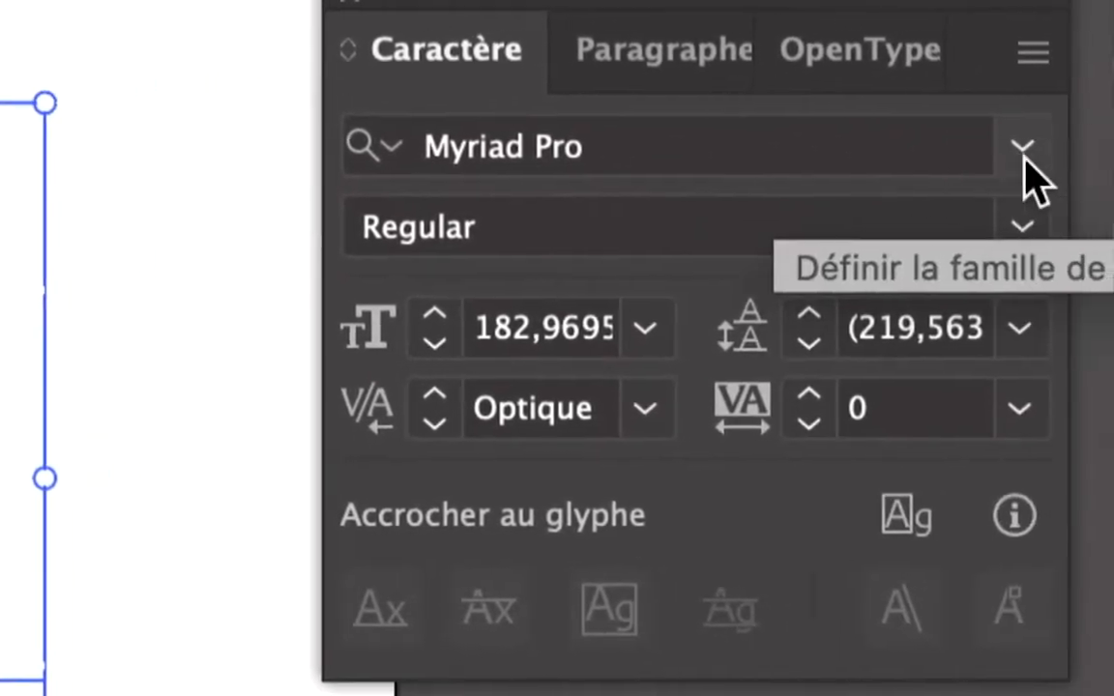
{"action": "left_click", "coordinate": [1048, 145]}
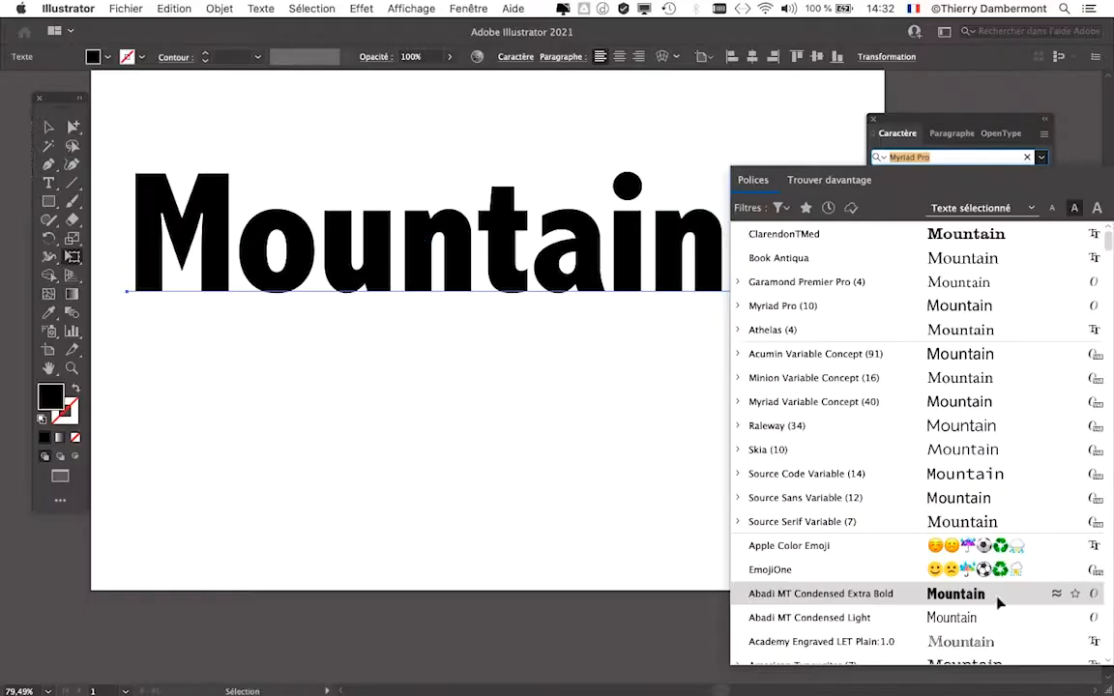
{"action": "scroll", "coordinate": [1008, 468], "scroll_direction": "down", "scroll_amount": 5}
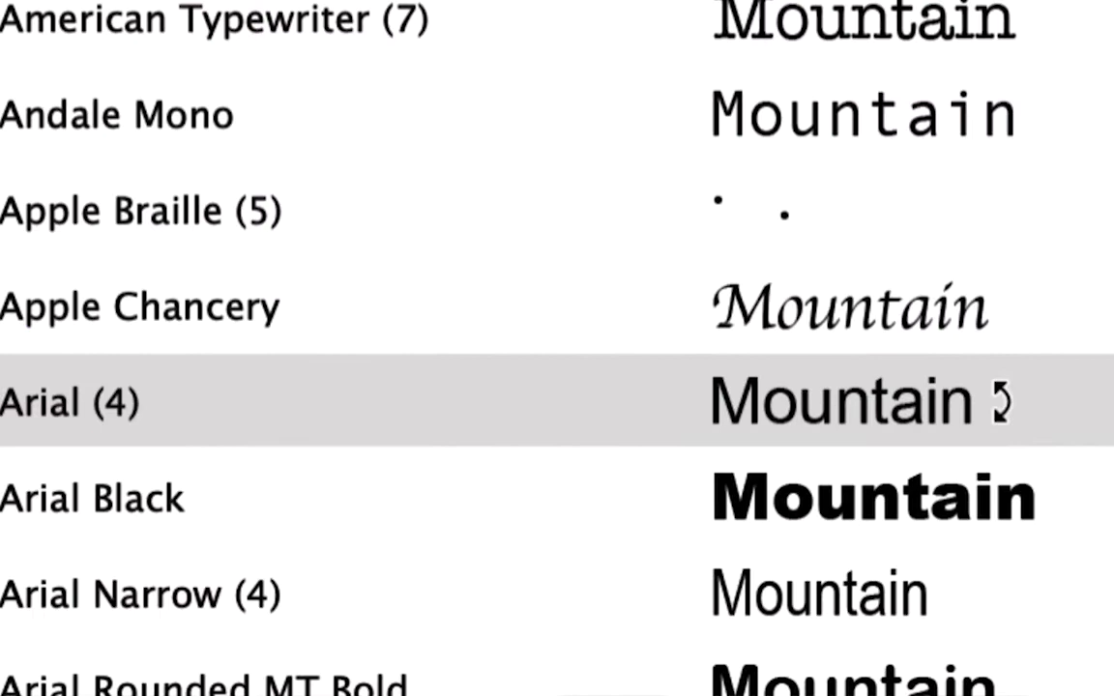
{"action": "left_click", "coordinate": [1001, 401]}
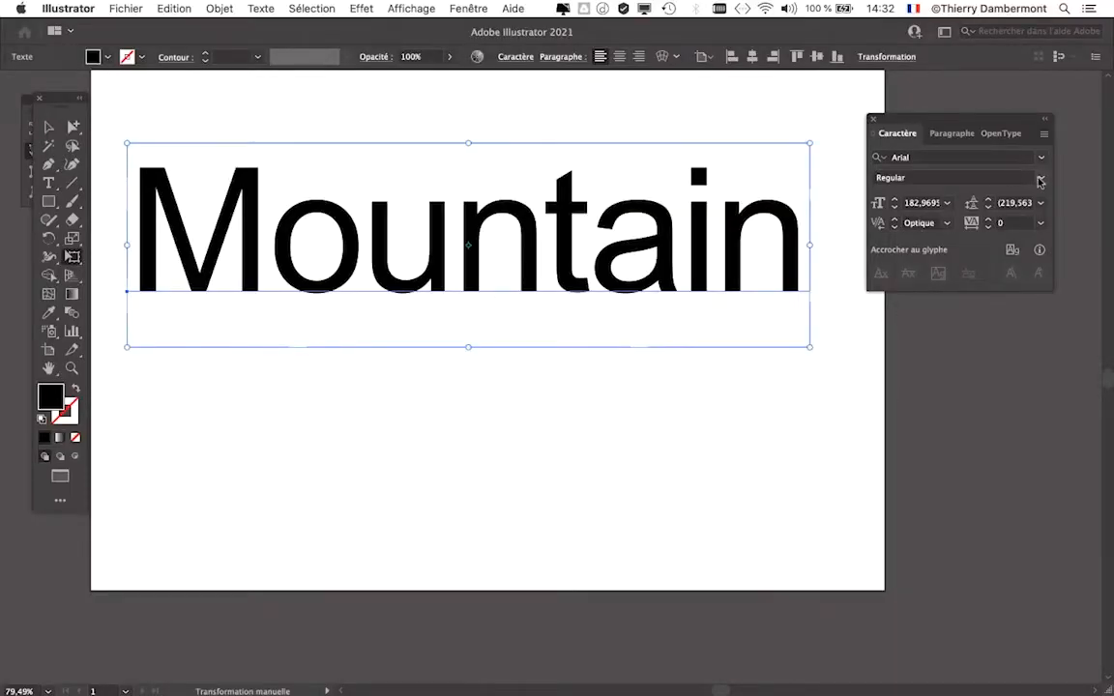
{"action": "left_click", "coordinate": [1039, 181]}
{"action": "left_click", "coordinate": [1039, 181]}
{"action": "left_click_drag", "start_coordinate": [936, 121], "coordinate": [902, 166]}
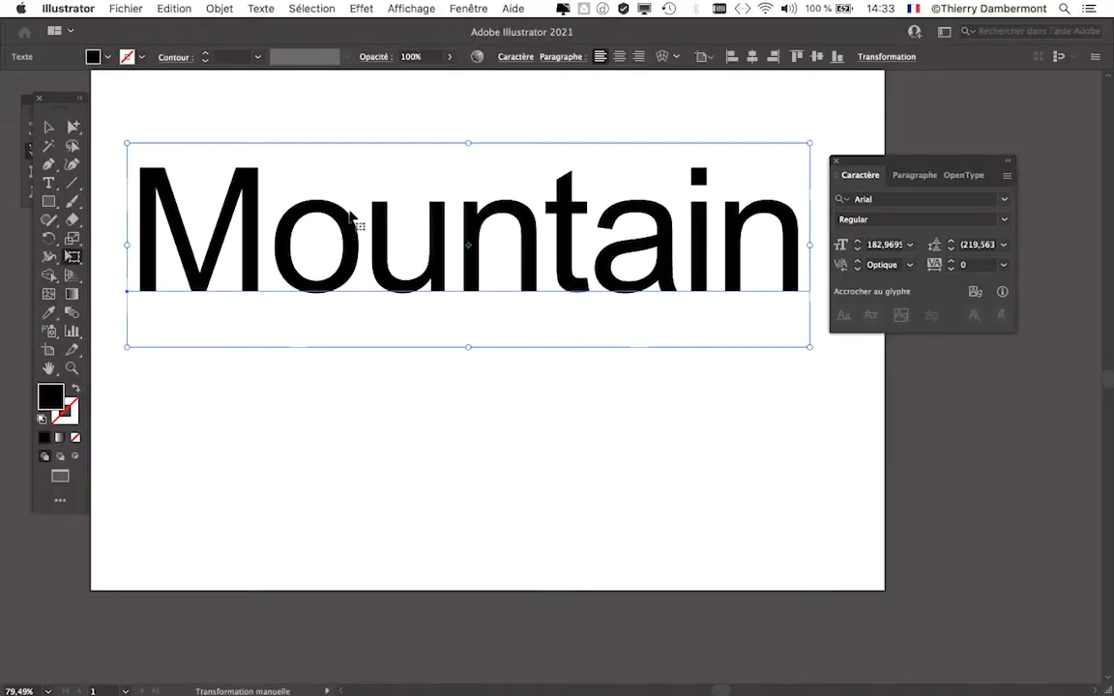
{"action": "left_click_drag", "start_coordinate": [855, 163], "coordinate": [888, 158]}
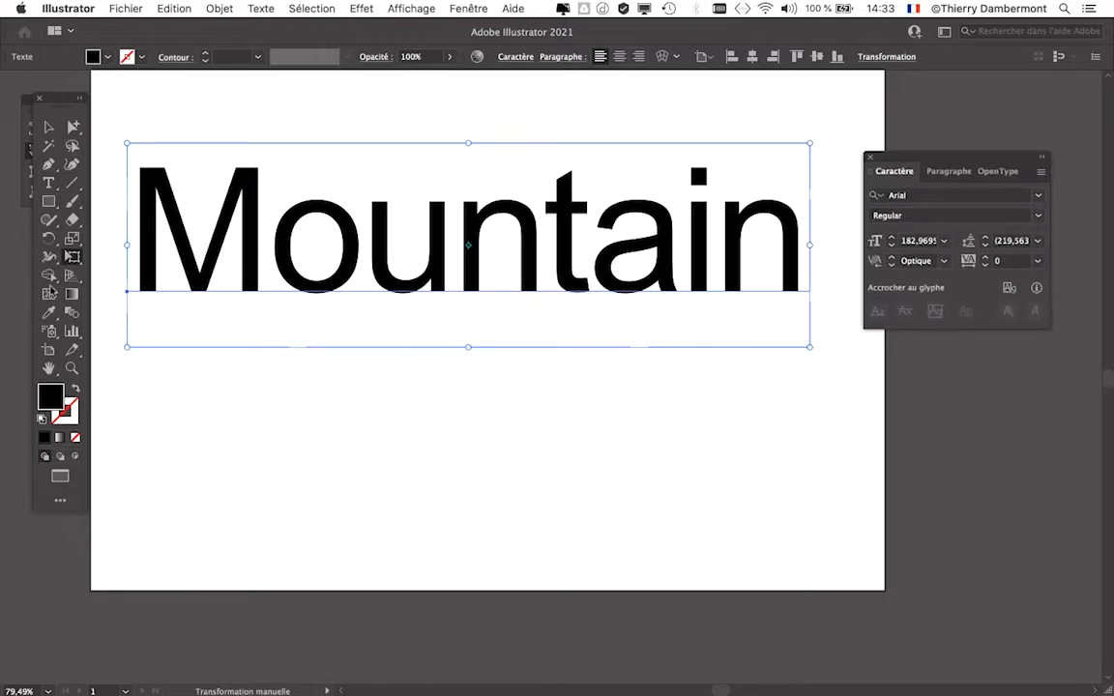
- Switch to the Selection tool and set the Arial style of the "Mountain" text to Bold, keeping the Caractère panel off the word
{"action": "key", "text": "v"}
{"action": "left_click", "coordinate": [70, 257]}
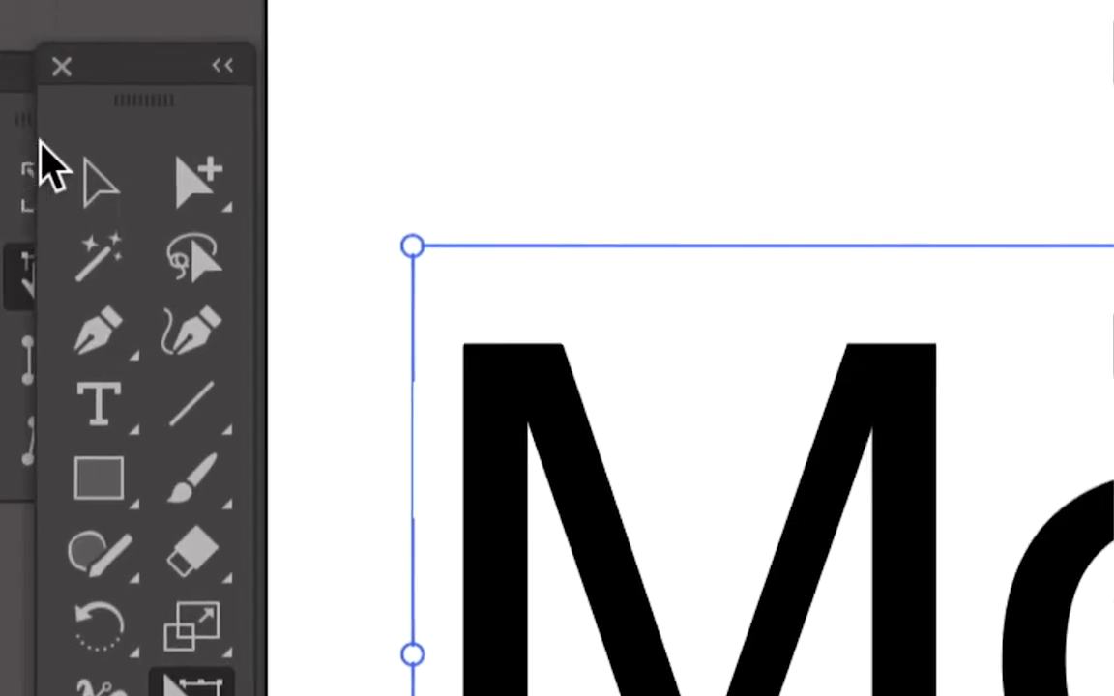
{"action": "left_click", "coordinate": [46, 153]}
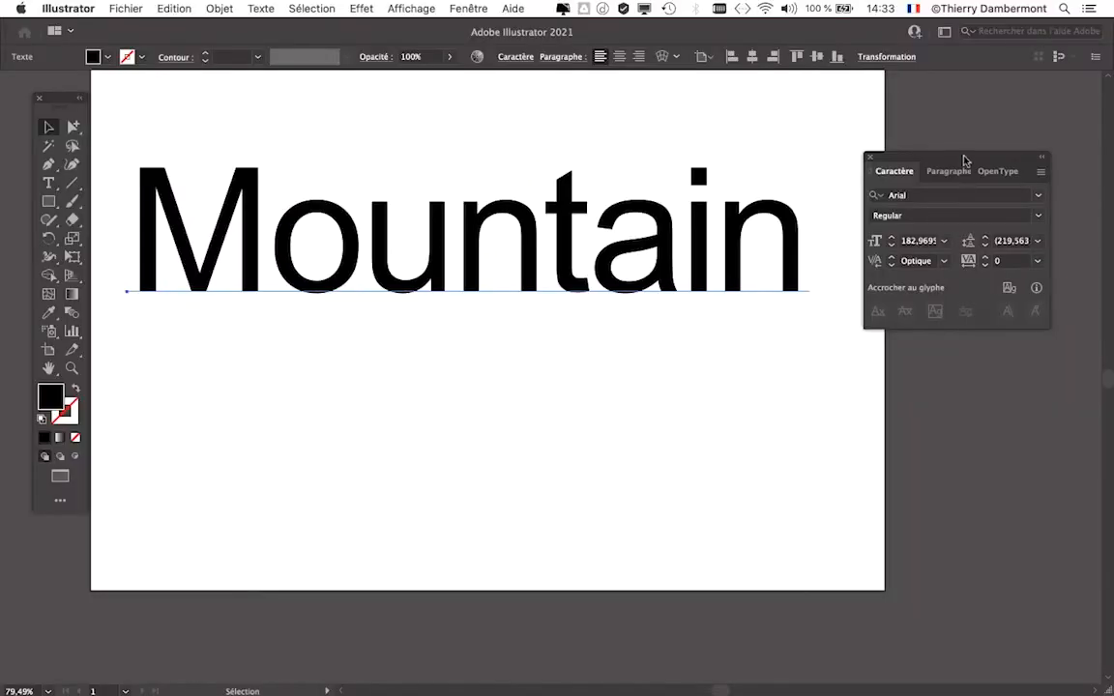
{"action": "left_click_drag", "start_coordinate": [957, 152], "coordinate": [930, 112]}
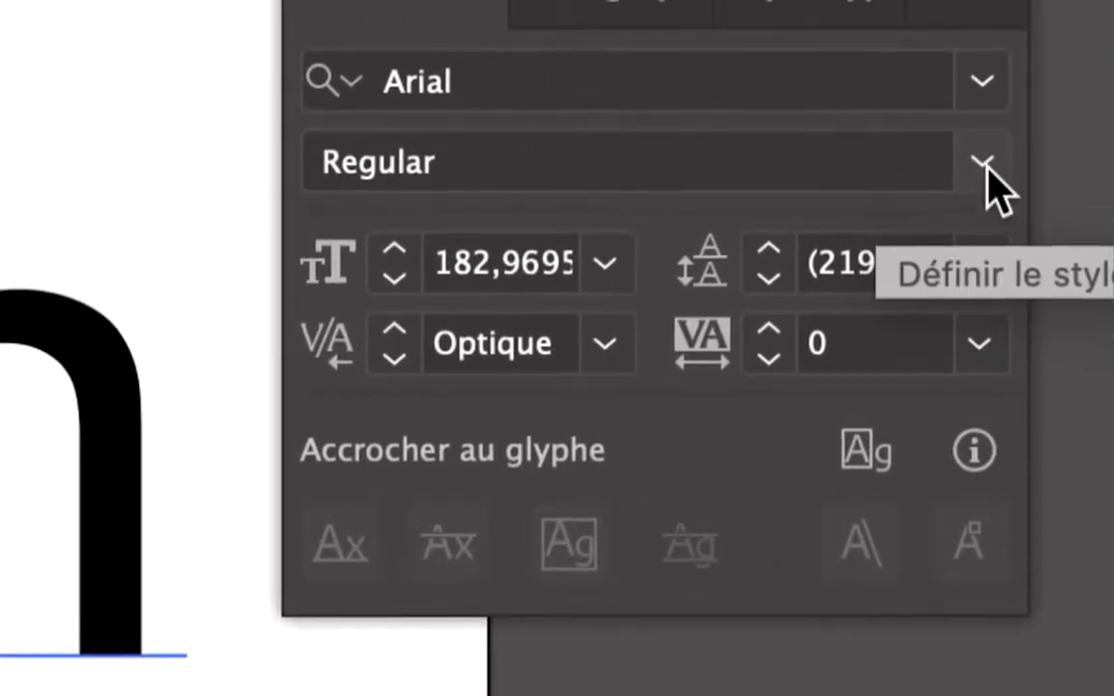
{"action": "left_click", "coordinate": [984, 164]}
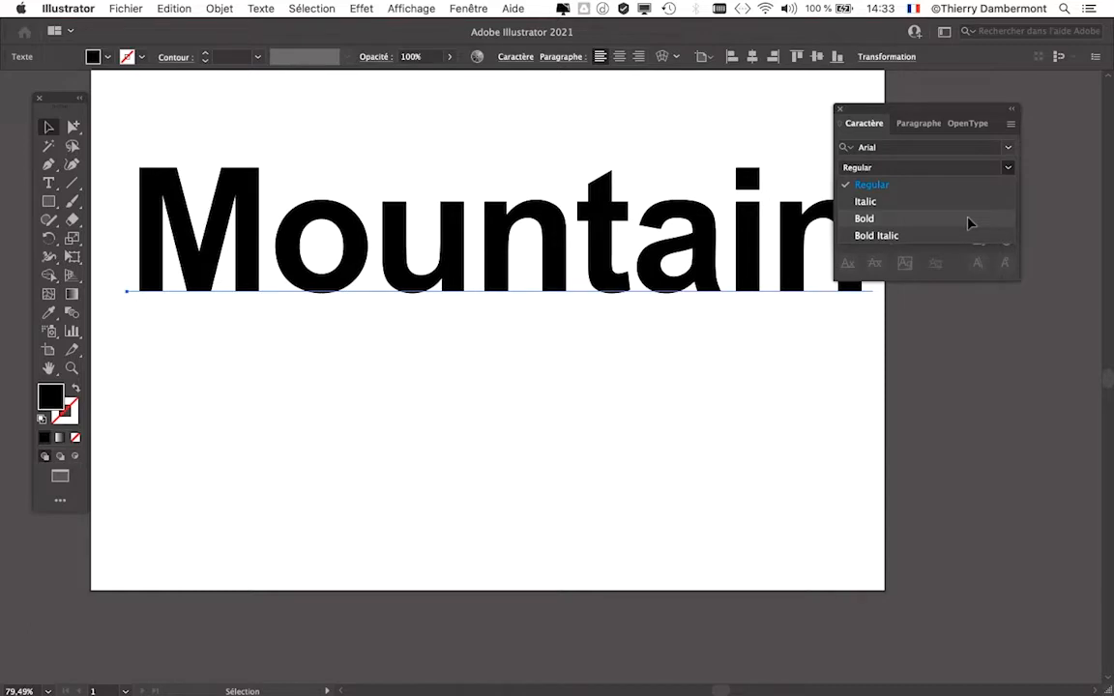
{"action": "left_click", "coordinate": [967, 220]}
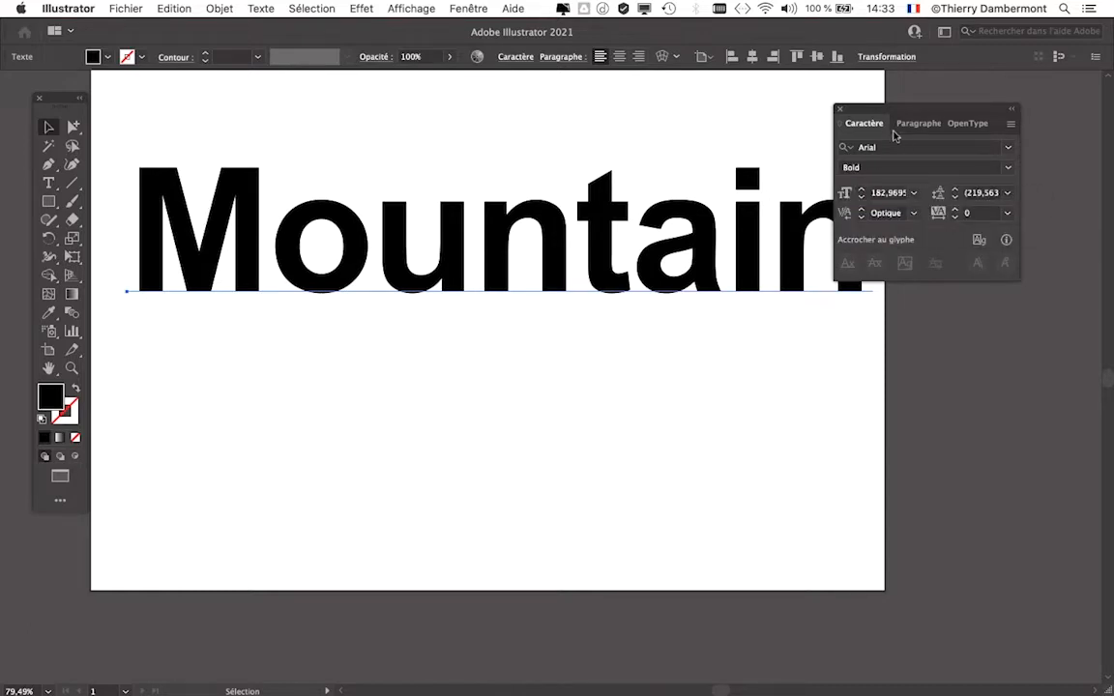
{"action": "left_click_drag", "start_coordinate": [886, 111], "coordinate": [933, 101]}
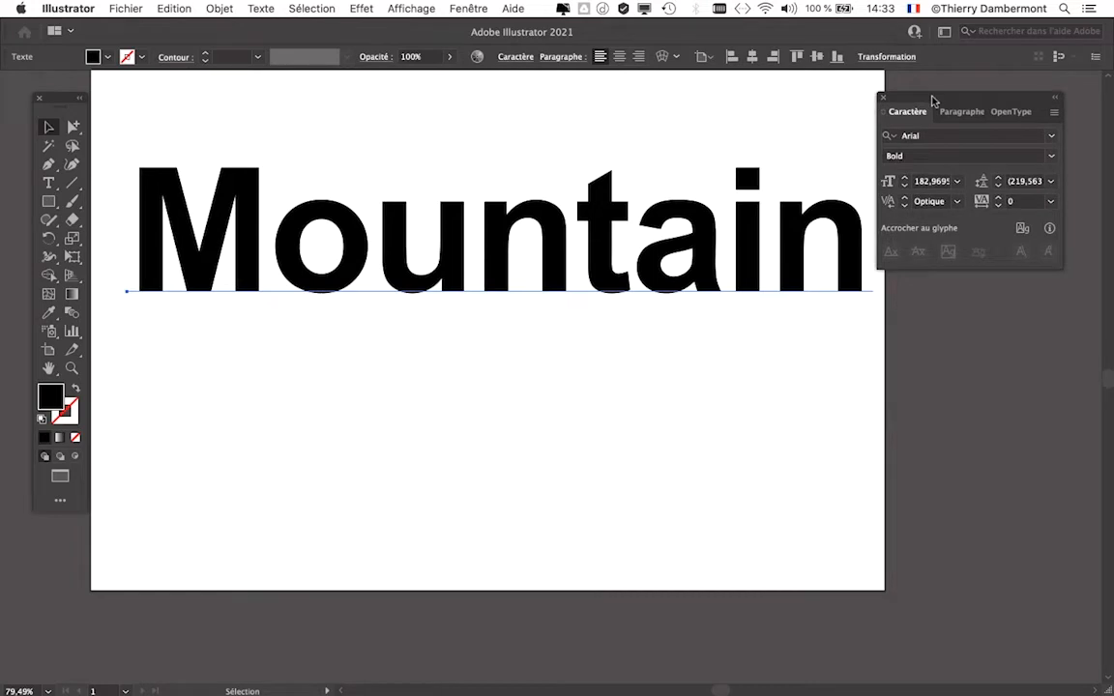
{"action": "left_click_drag", "start_coordinate": [703, 177], "coordinate": [682, 166]}
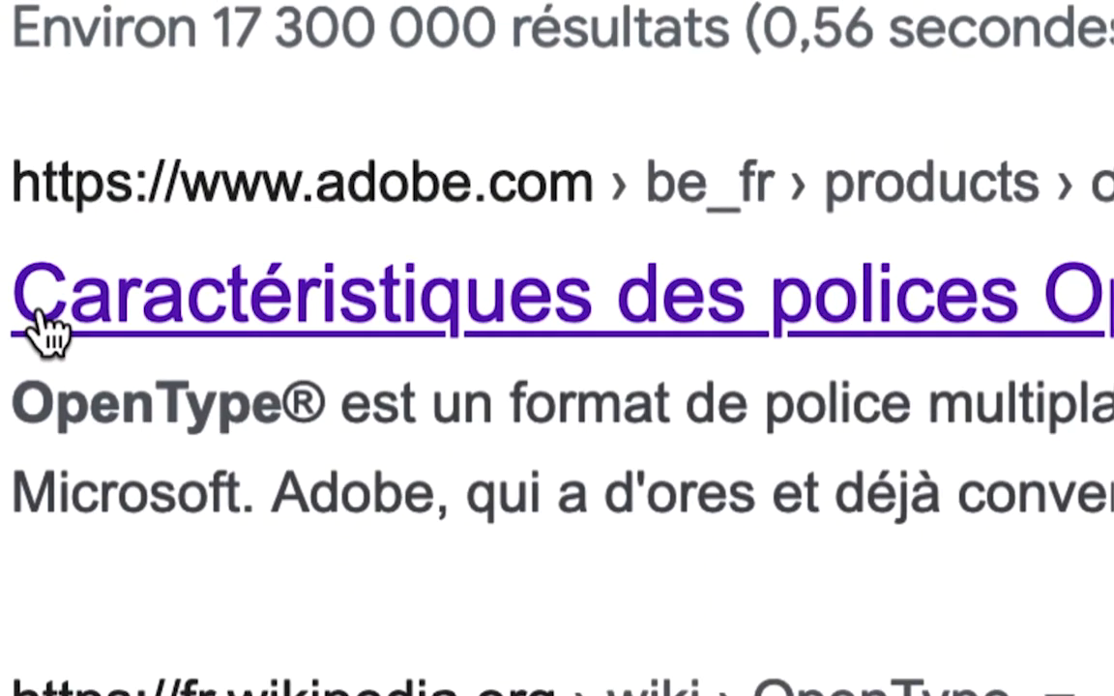
- In Firefox, open Adobe's page on OpenType font characteristics and read through its cross-platform, language and typography sections
{"action": "left_click", "coordinate": [40, 319]}
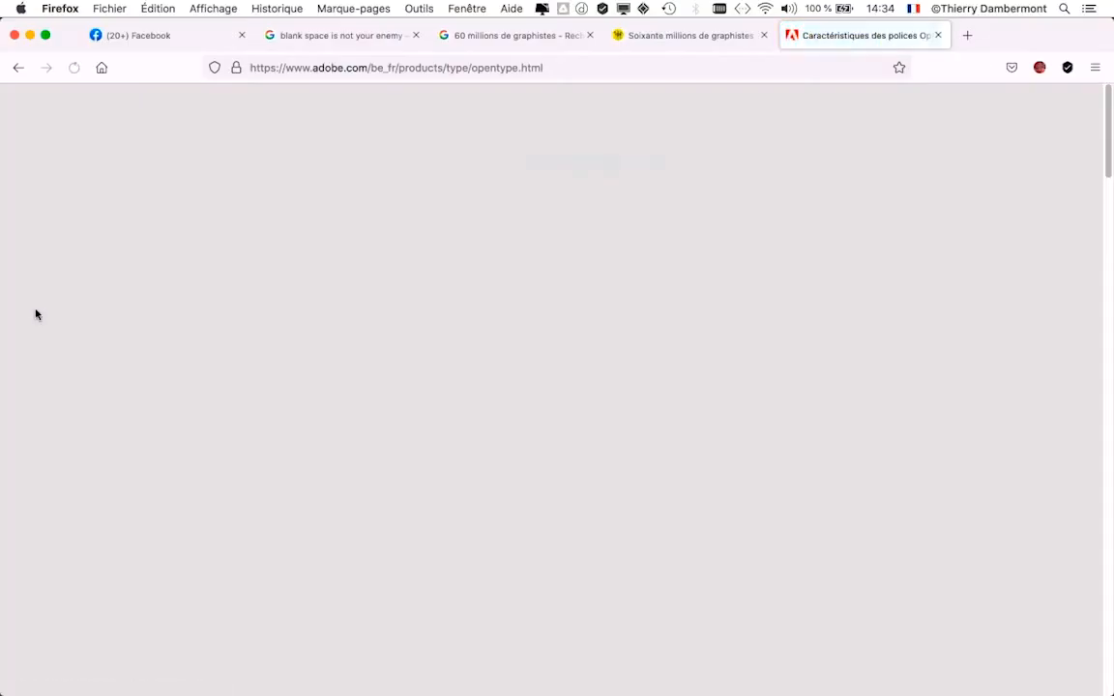
{"action": "scroll", "coordinate": [458, 340], "scroll_direction": "down", "scroll_amount": 3}
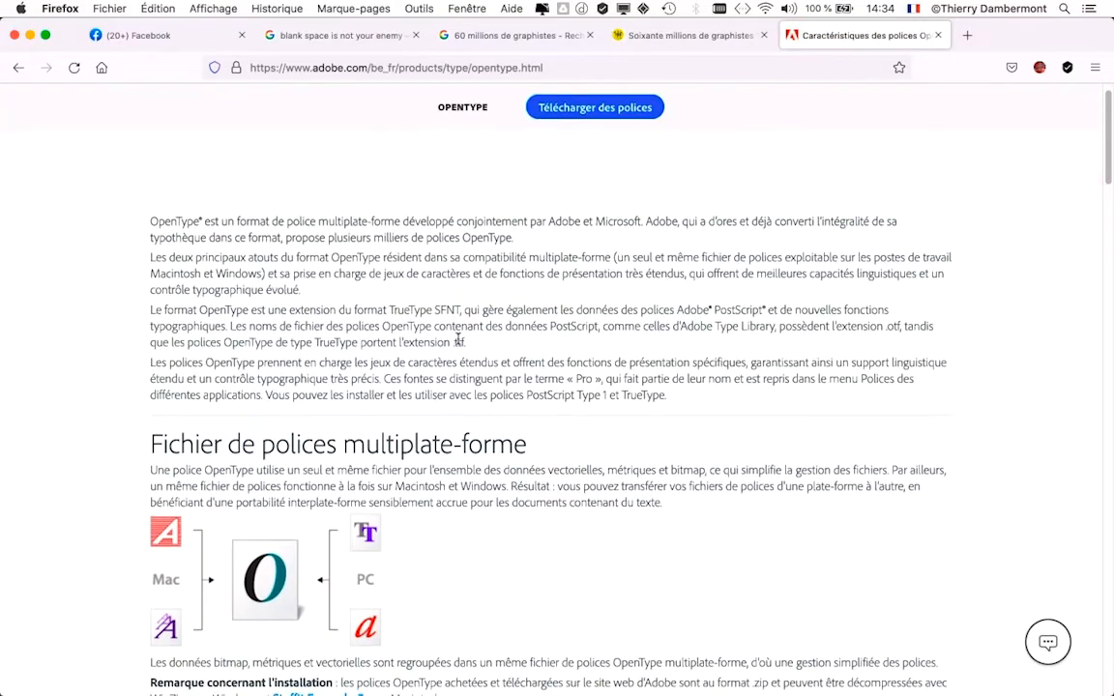
{"action": "scroll", "coordinate": [458, 340], "scroll_direction": "down", "scroll_amount": 5}
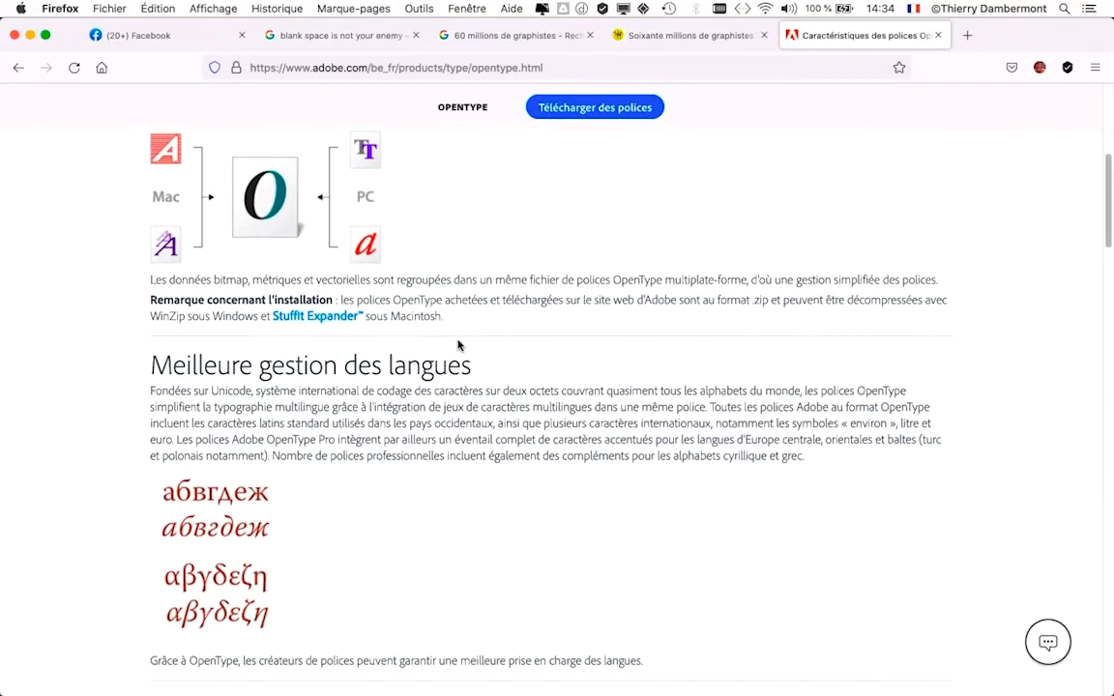
{"action": "scroll", "coordinate": [458, 341], "scroll_direction": "down", "scroll_amount": 10}
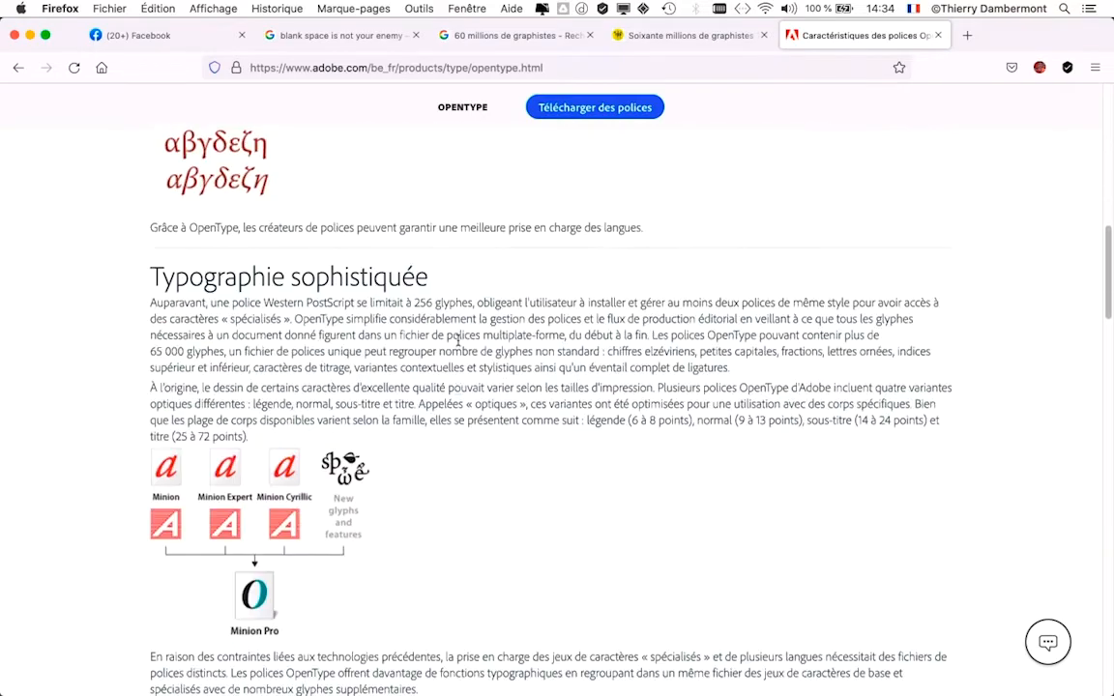
- Read the remaining sections of Adobe's OpenType page on glyph features and Adobe applications, then look back over the language and typography sections
{"action": "scroll", "coordinate": [459, 346], "scroll_direction": "down", "scroll_amount": 6}
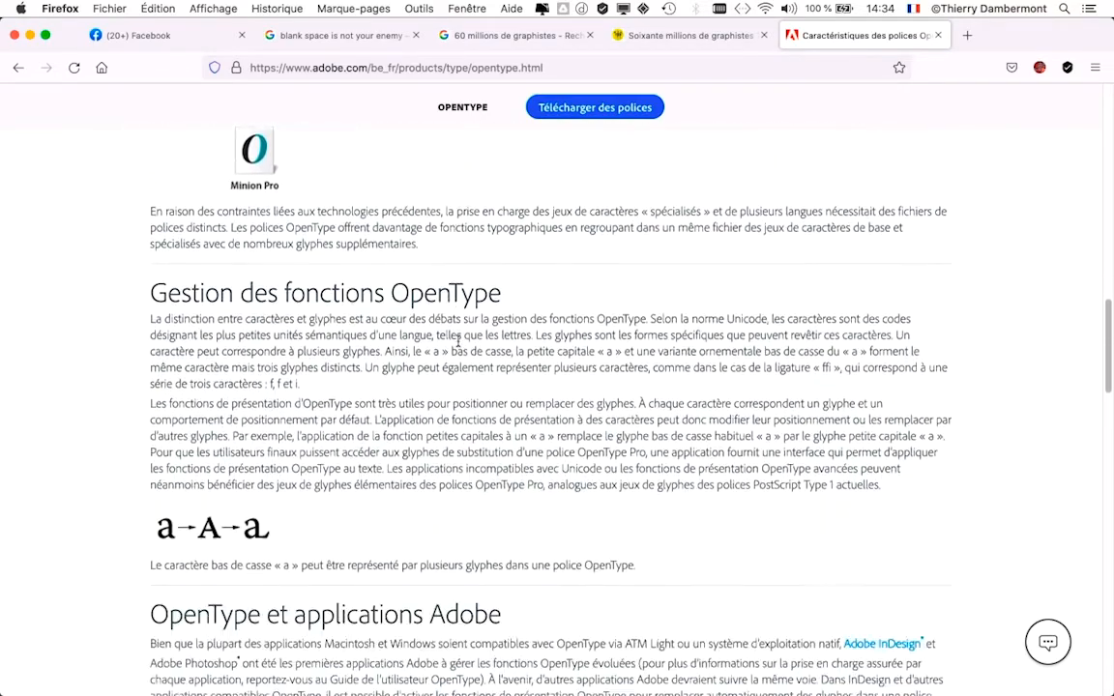
{"action": "scroll", "coordinate": [458, 346], "scroll_direction": "down", "scroll_amount": 5}
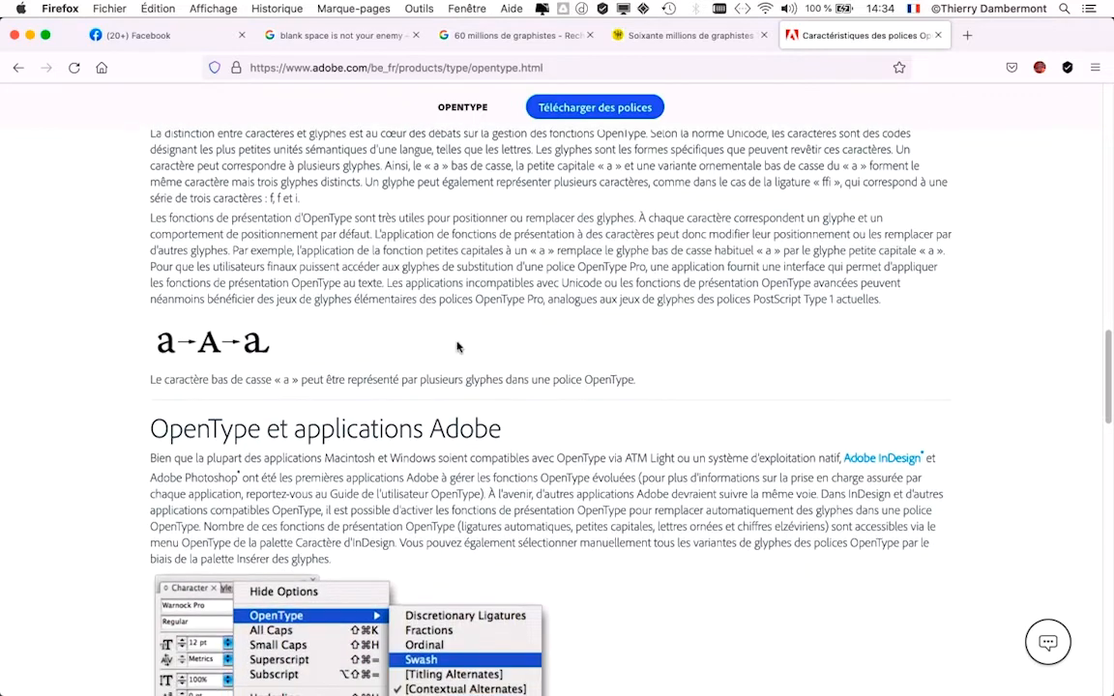
{"action": "scroll", "coordinate": [456, 341], "scroll_direction": "down", "scroll_amount": 2}
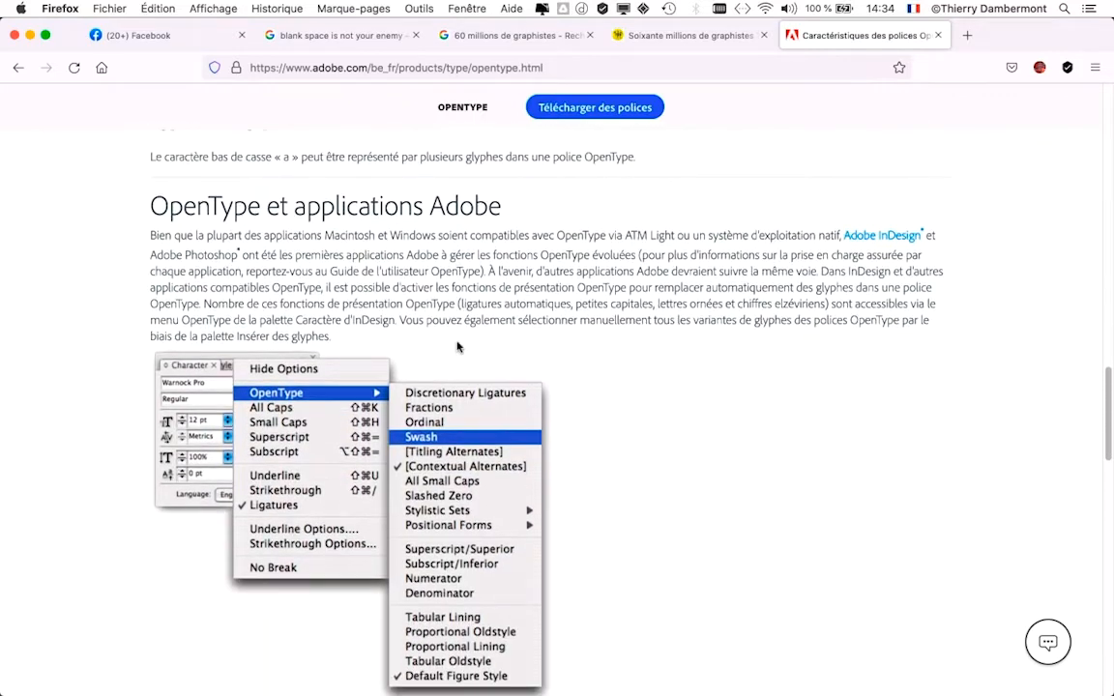
{"action": "scroll", "coordinate": [618, 355], "scroll_direction": "down", "scroll_amount": 3}
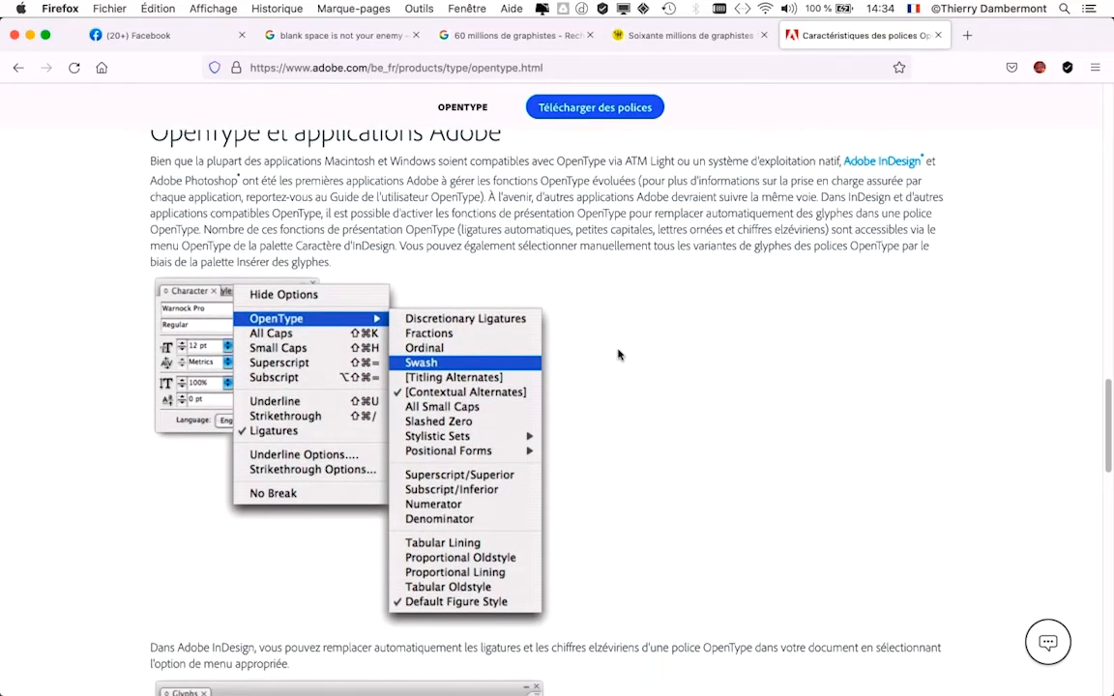
{"action": "scroll", "coordinate": [618, 354], "scroll_direction": "down", "scroll_amount": 8}
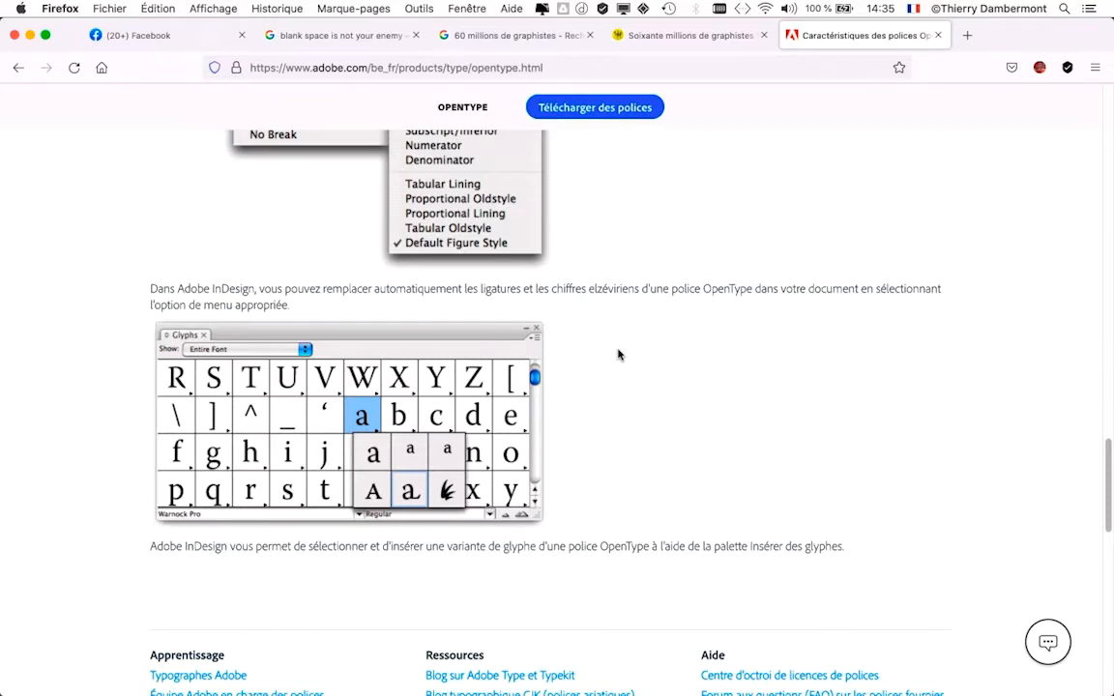
{"action": "scroll", "coordinate": [588, 348], "scroll_direction": "down", "scroll_amount": 3}
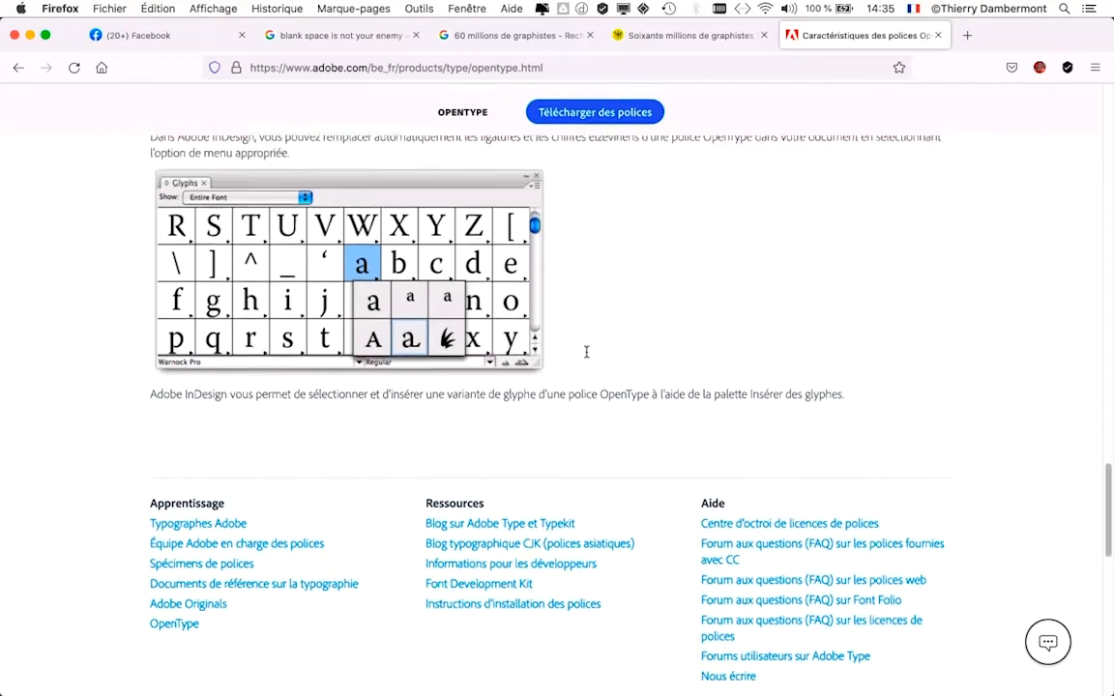
{"action": "scroll", "coordinate": [586, 352], "scroll_direction": "up", "scroll_amount": 10}
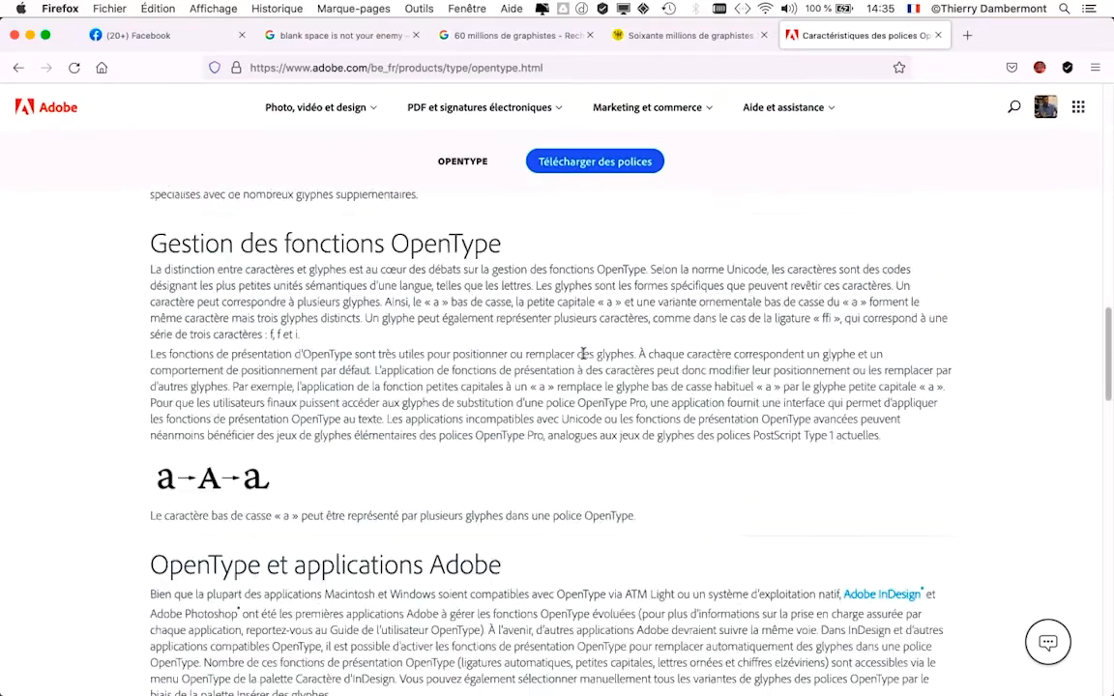
{"action": "scroll", "coordinate": [582, 353], "scroll_direction": "up", "scroll_amount": 10}
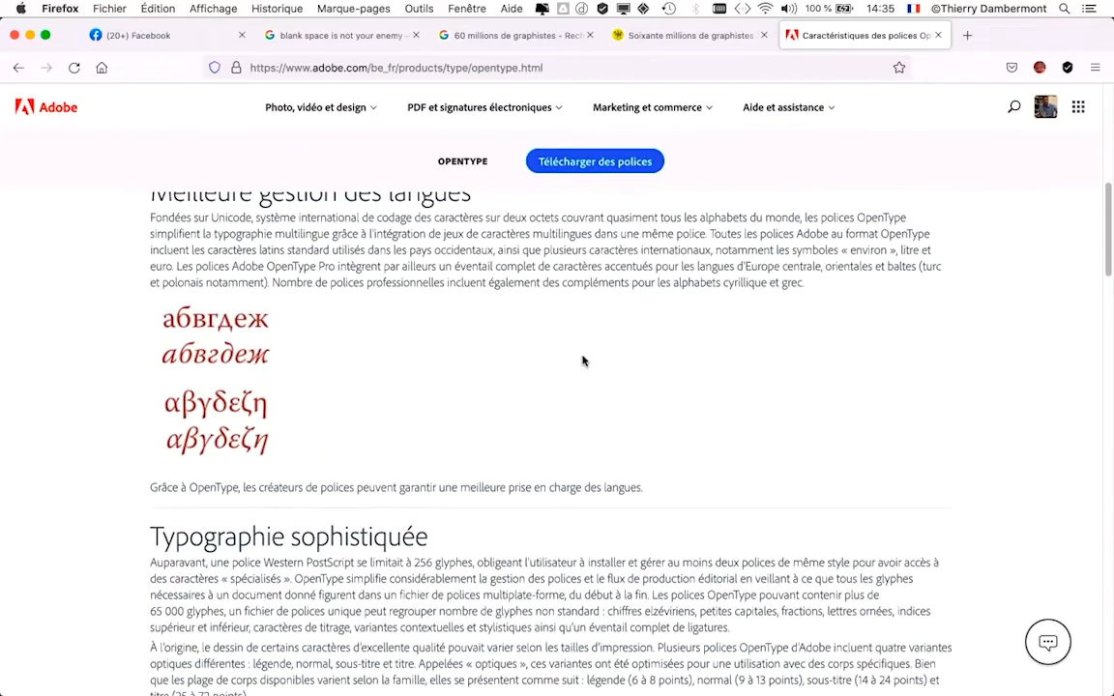
{"action": "scroll", "coordinate": [583, 360], "scroll_direction": "up", "scroll_amount": 12}
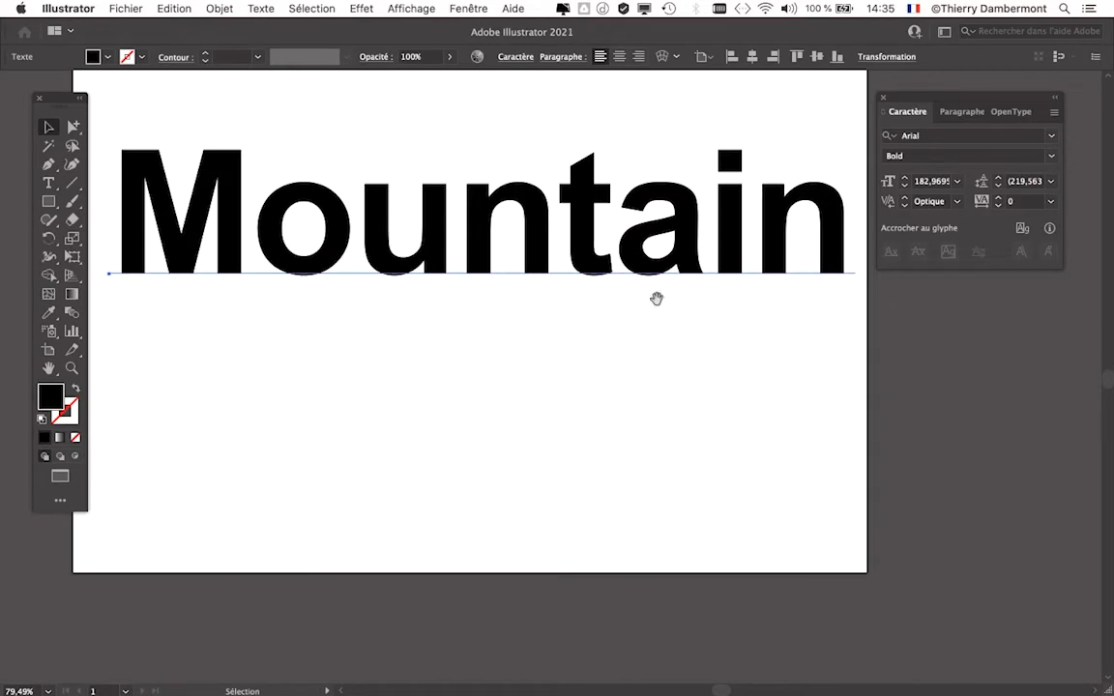
- Switch back to Illustrator, move the Caractère panel further from the artboard and keep the "Mountain" text style at Bold
{"action": "left_click_drag", "start_coordinate": [655, 329], "coordinate": [661, 382]}
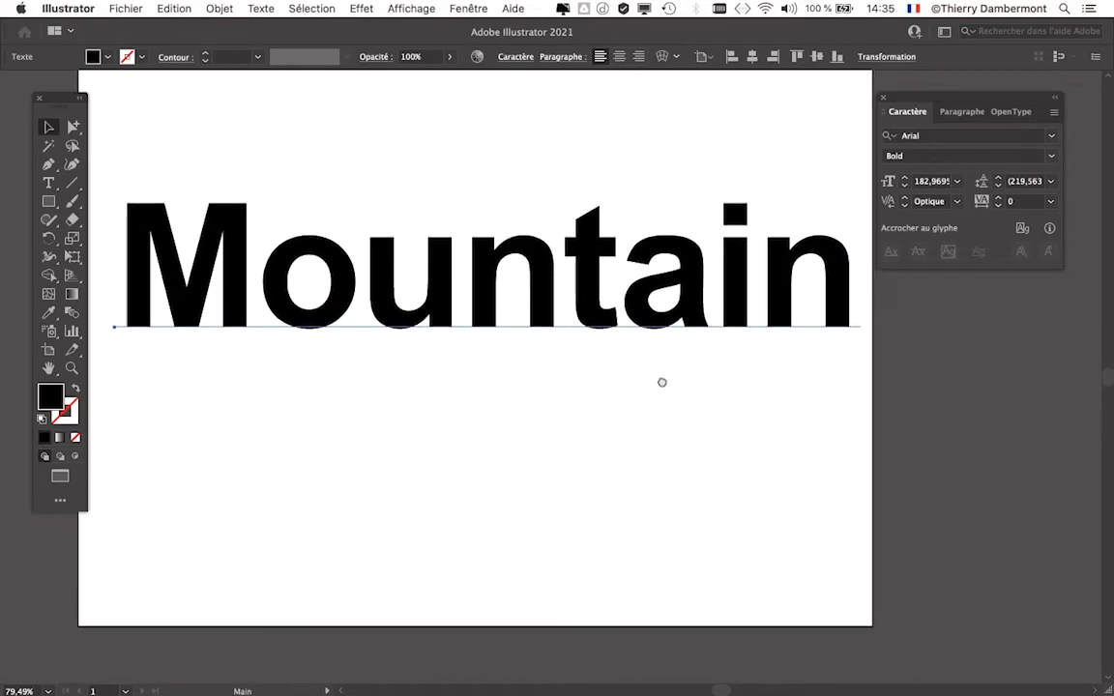
{"action": "left_click_drag", "start_coordinate": [930, 101], "coordinate": [947, 164]}
{"action": "left_click", "coordinate": [1067, 221]}
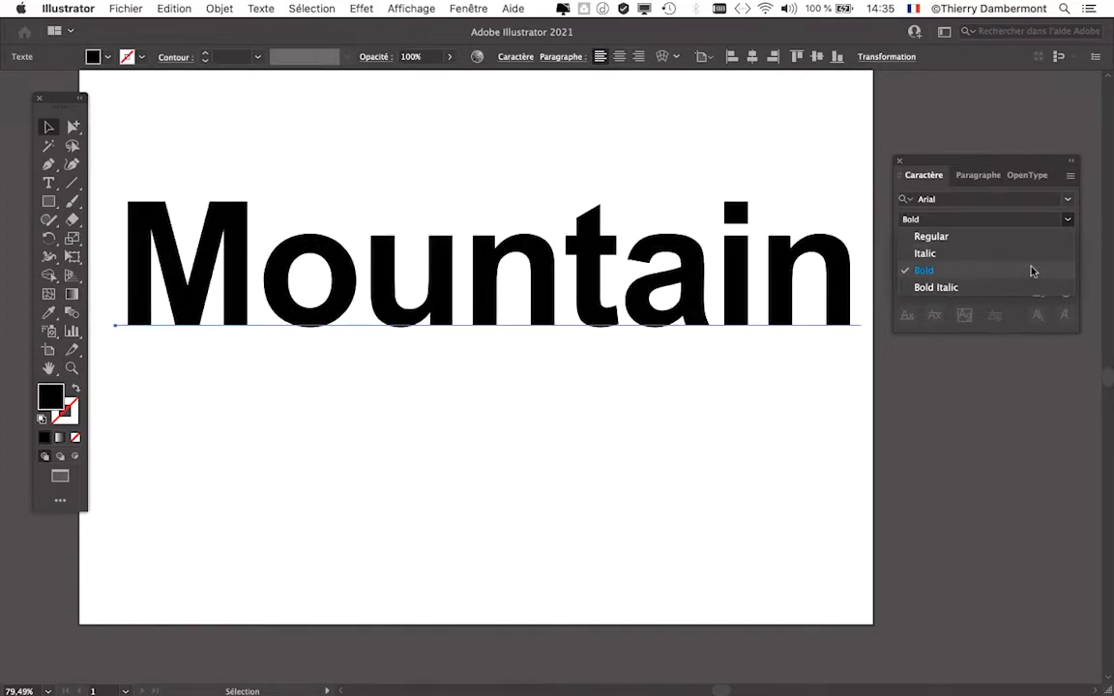
{"action": "left_click", "coordinate": [1033, 271]}
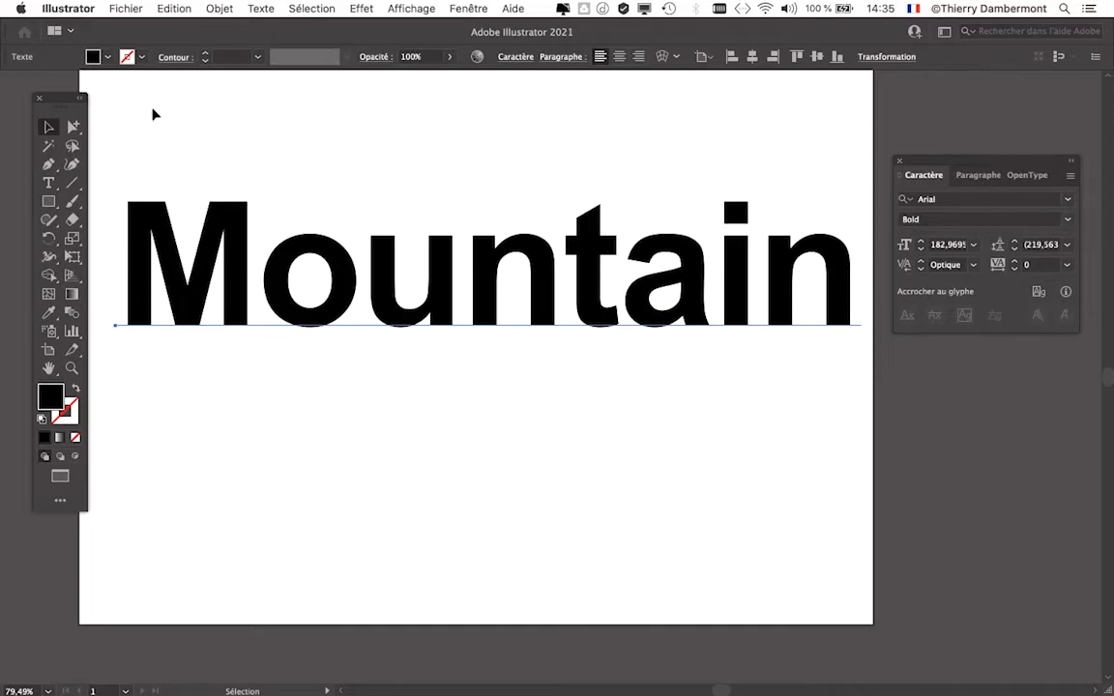
- Move the tools panel clear of the artboard and bring the Caractère panel nearer to the artboard's edge
{"action": "left_click_drag", "start_coordinate": [48, 96], "coordinate": [33, 89]}
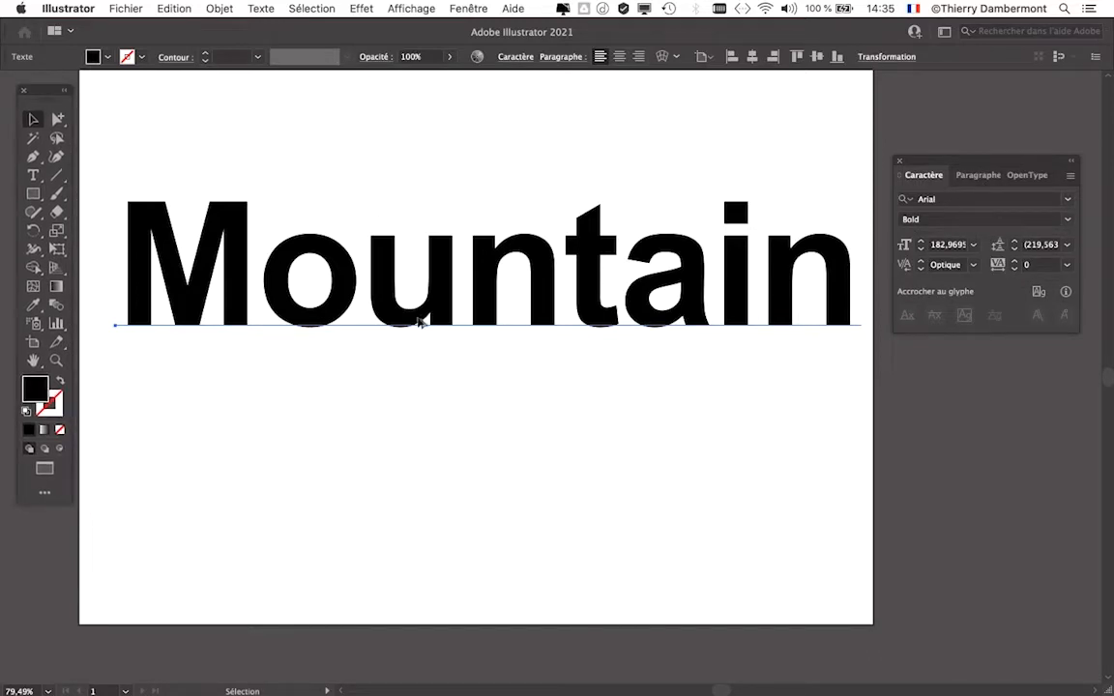
{"action": "scroll", "coordinate": [407, 320], "scroll_direction": "down", "scroll_amount": 1}
{"action": "scroll", "coordinate": [434, 293], "scroll_direction": "down", "scroll_amount": 2}
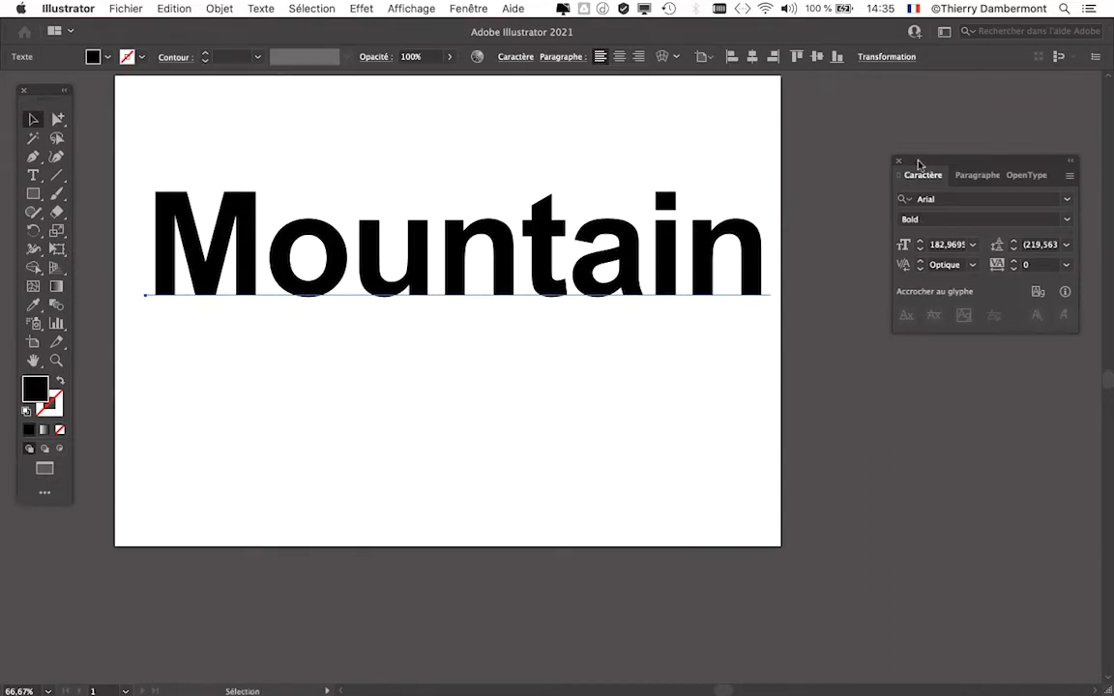
{"action": "left_click_drag", "start_coordinate": [921, 165], "coordinate": [880, 152]}
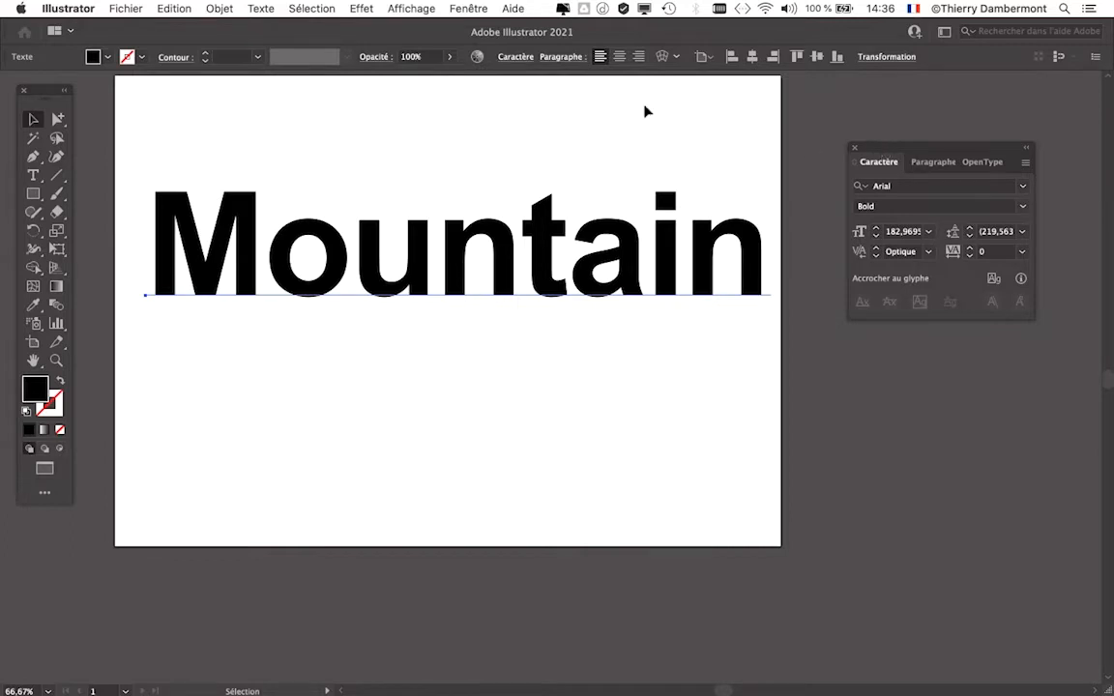
- Save the document as "texte masque image - 01.ai" in the "Illustrator FAD nov 2021 (local)" folder, in Adobe Illustrator format
{"action": "left_click", "coordinate": [106, 7]}
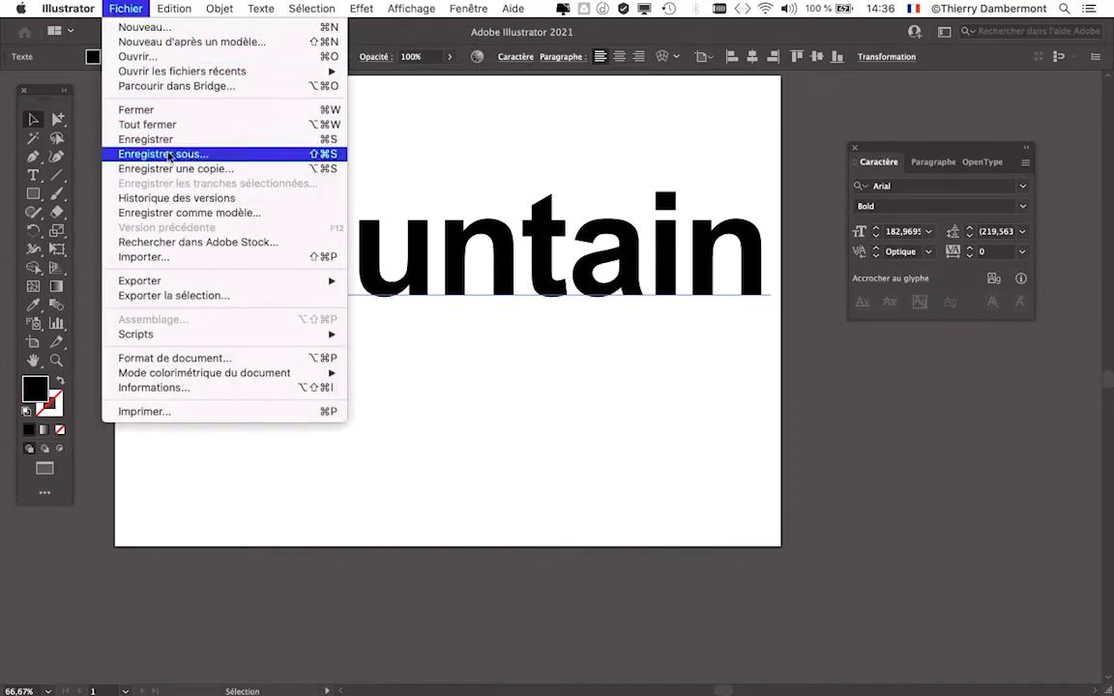
{"action": "left_click", "coordinate": [163, 154]}
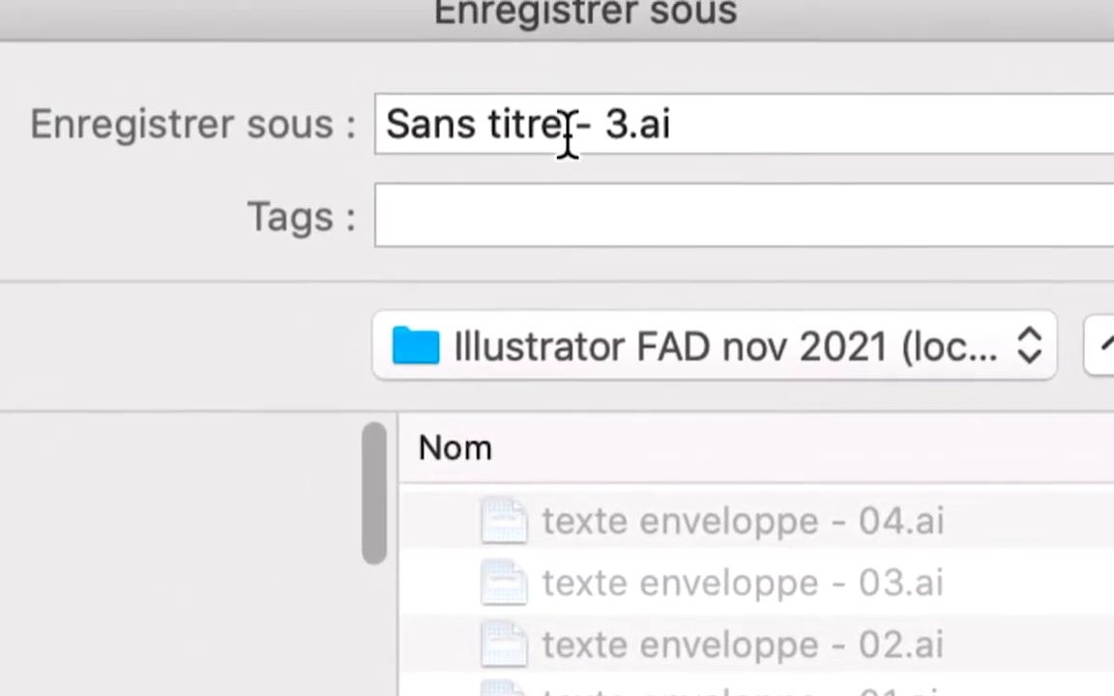
{"action": "left_click", "coordinate": [579, 135]}
{"action": "left_click_drag", "start_coordinate": [579, 135], "coordinate": [443, 72]}
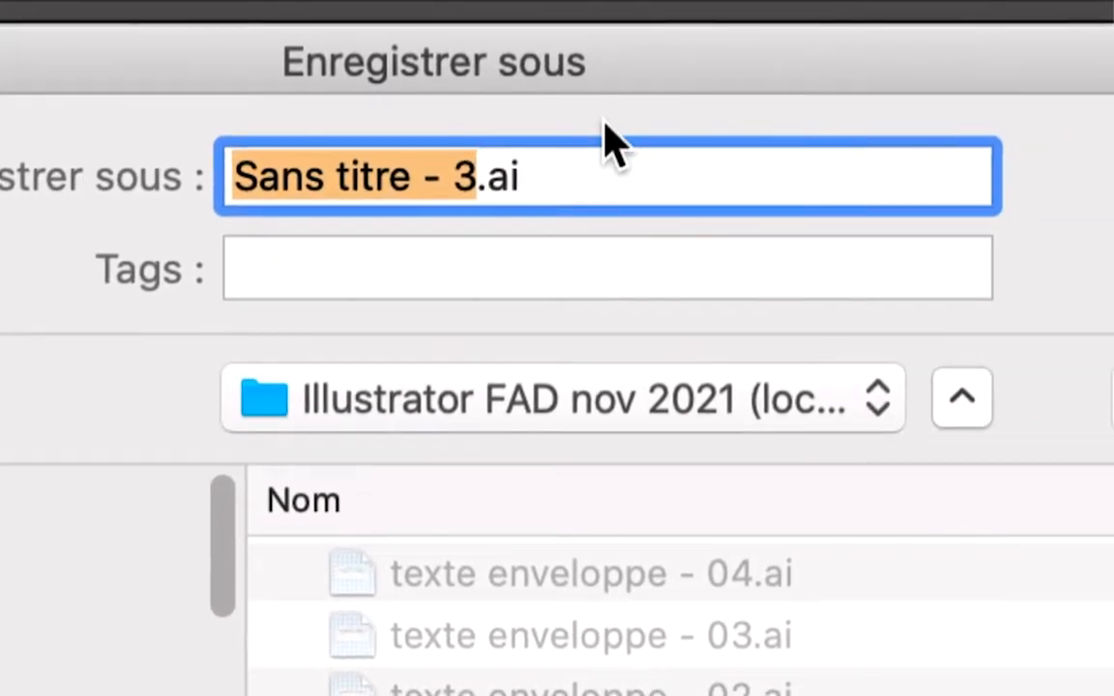
{"action": "type", "text": "texte "}
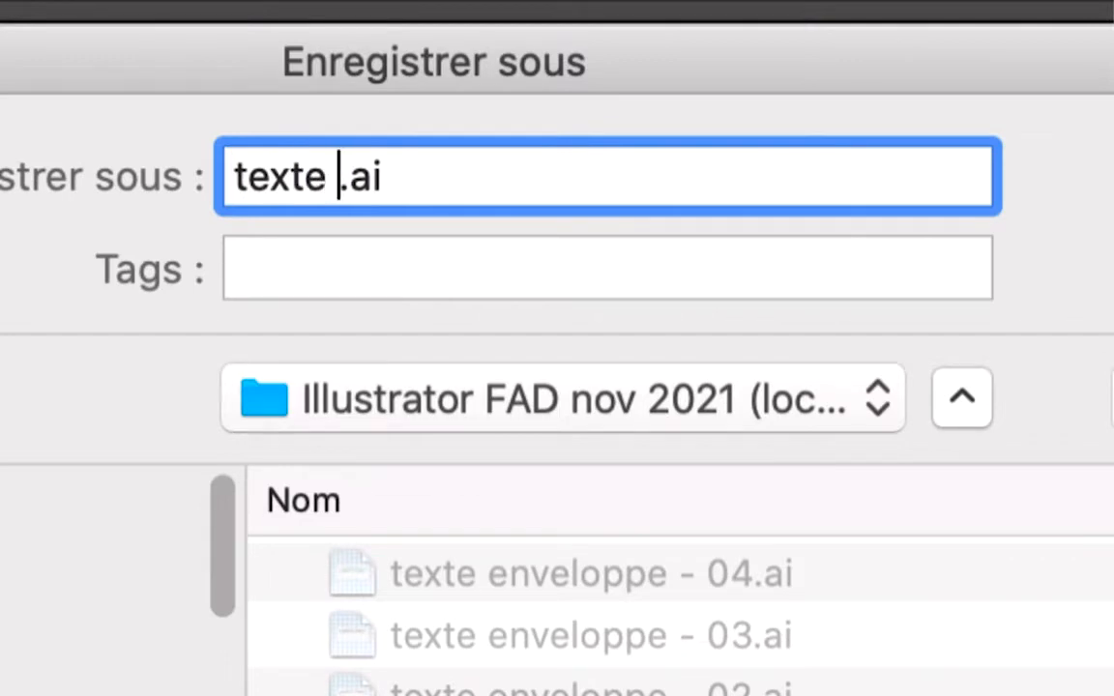
{"action": "type", "text": "masque image "}
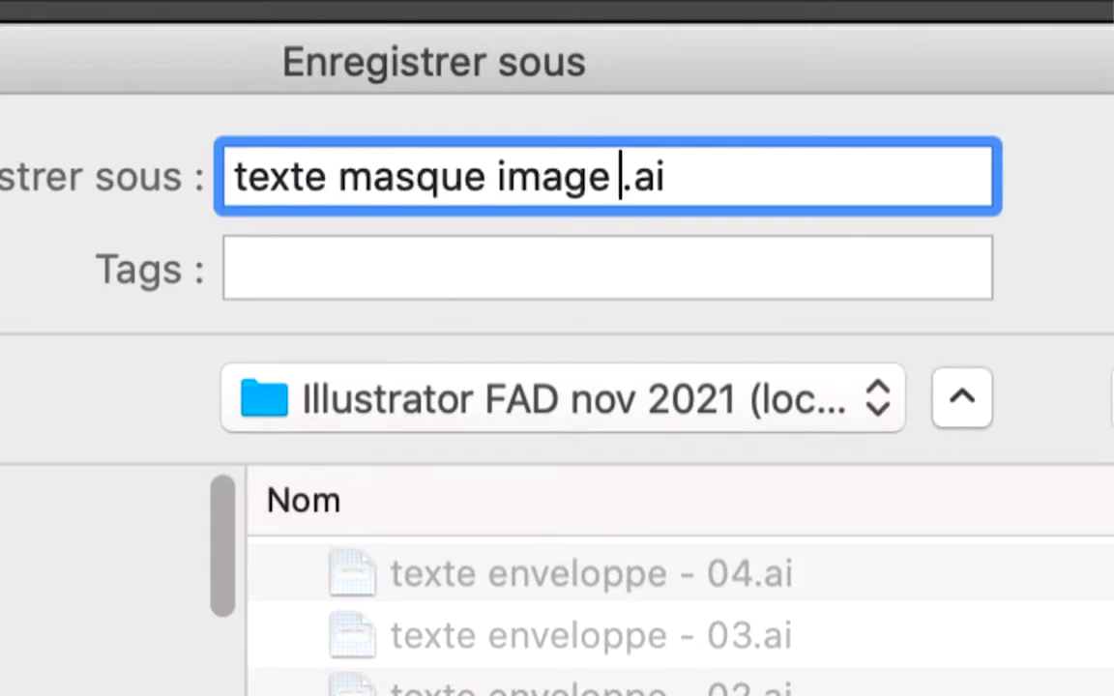
{"action": "type", "text": "- 01"}
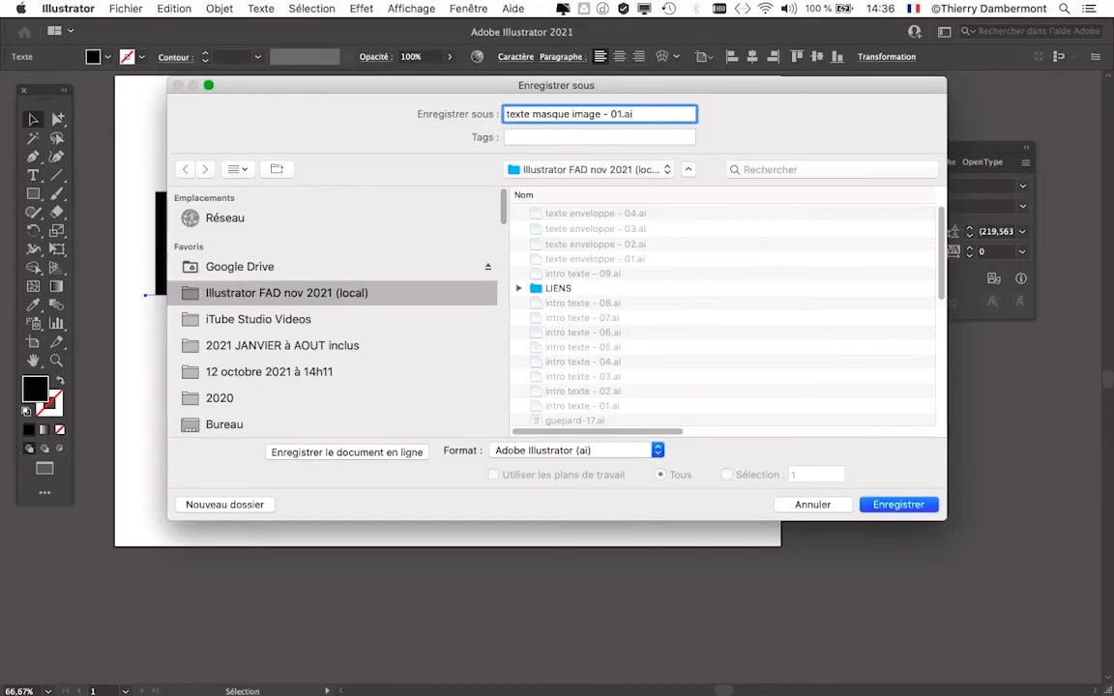
{"action": "key", "text": "Return"}
{"action": "key", "text": "Return"}
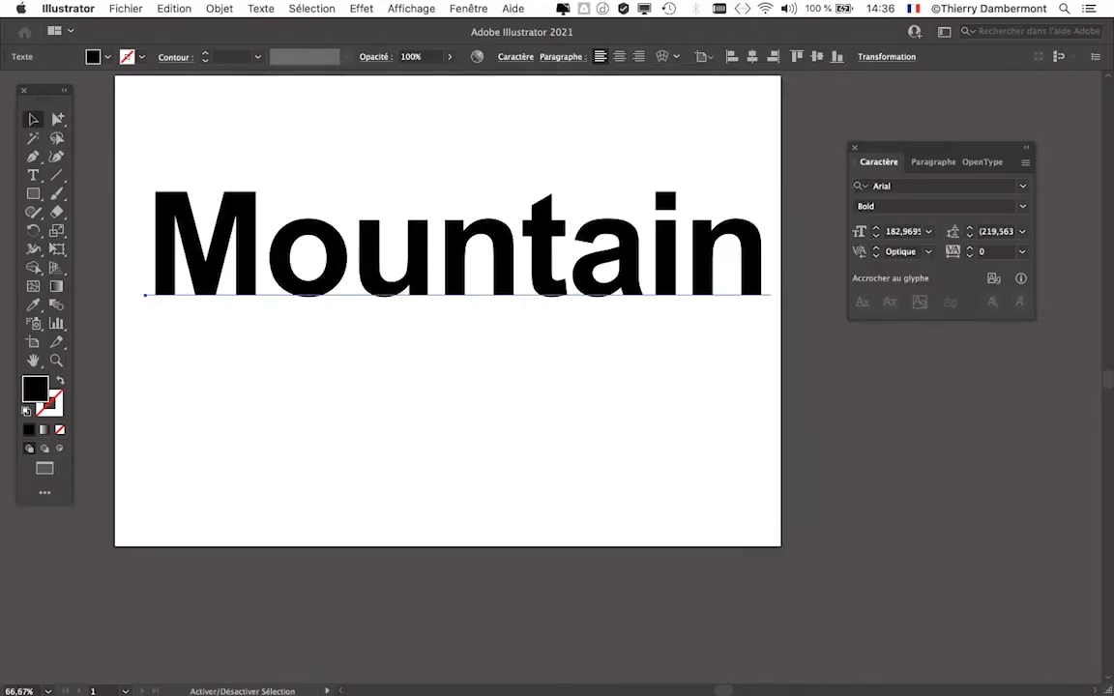
- Replace the whole word "Mountain" with "Ebreché" using the Type tool
{"action": "left_click", "coordinate": [32, 174]}
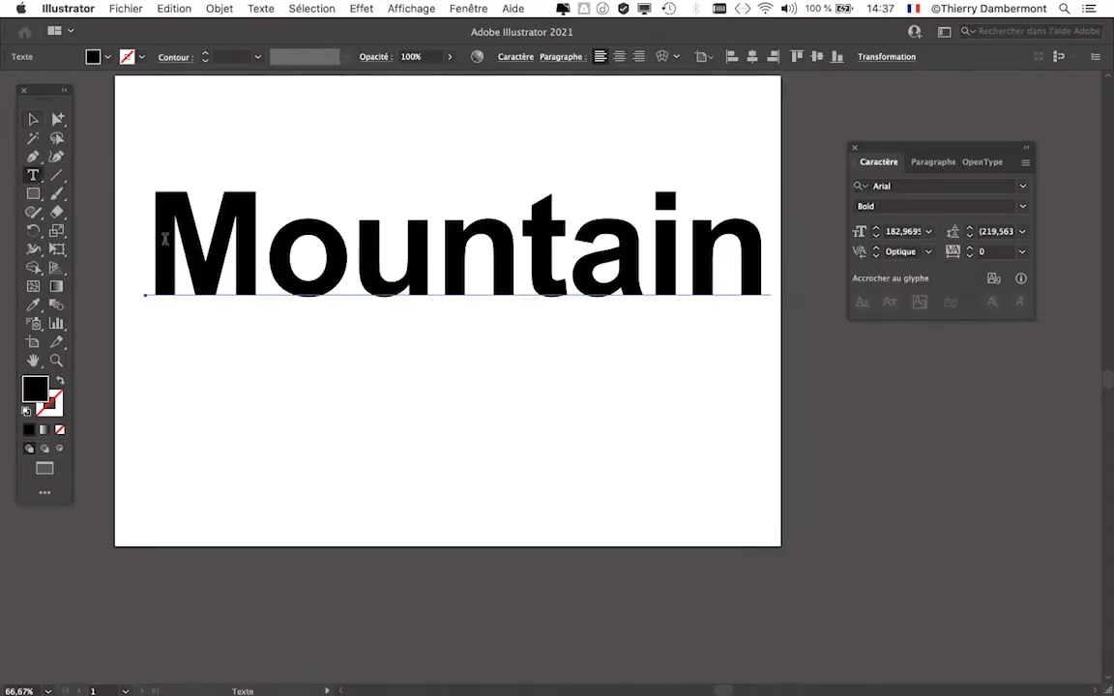
{"action": "left_click_drag", "start_coordinate": [165, 239], "coordinate": [768, 280]}
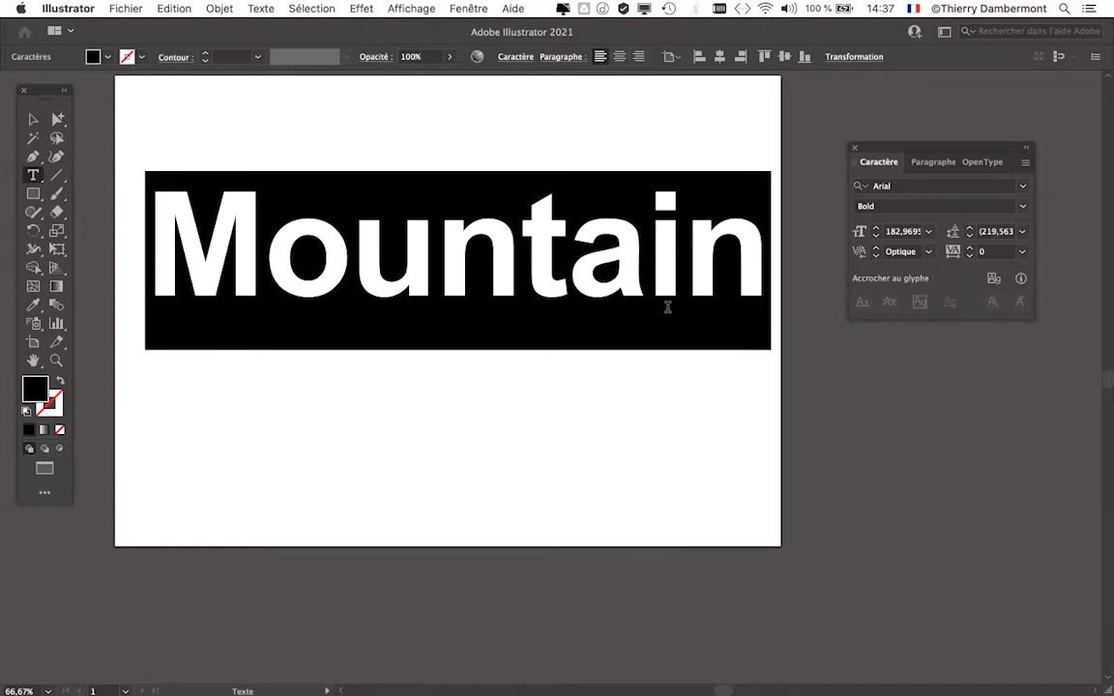
{"action": "type", "text": "Eb"}
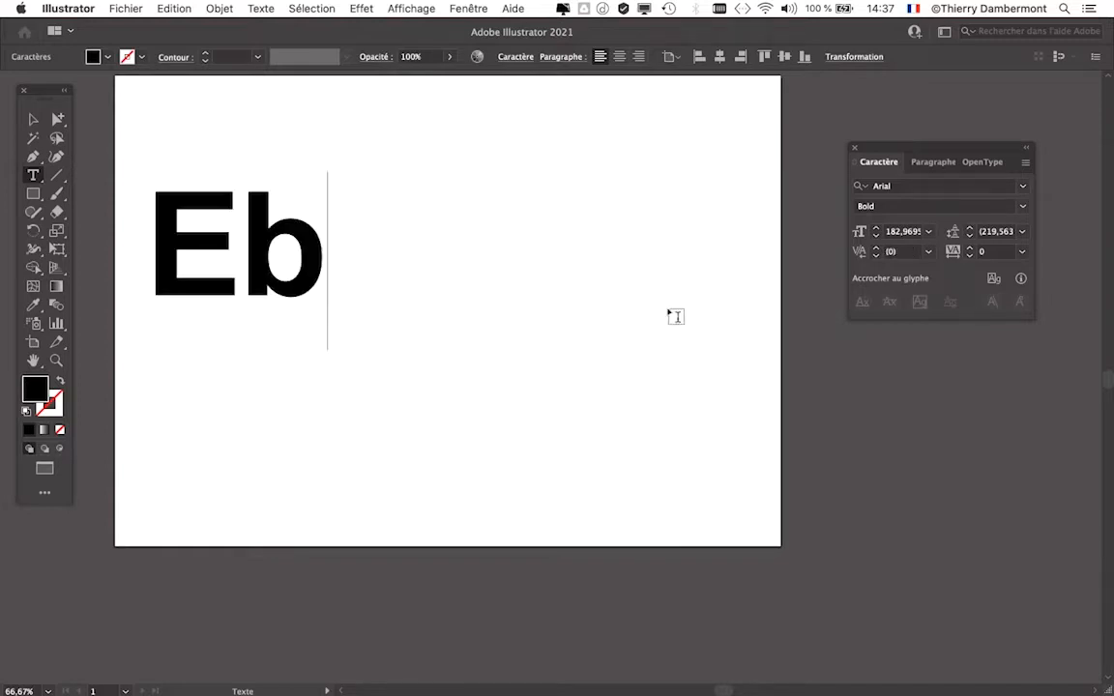
{"action": "type", "text": "r"}
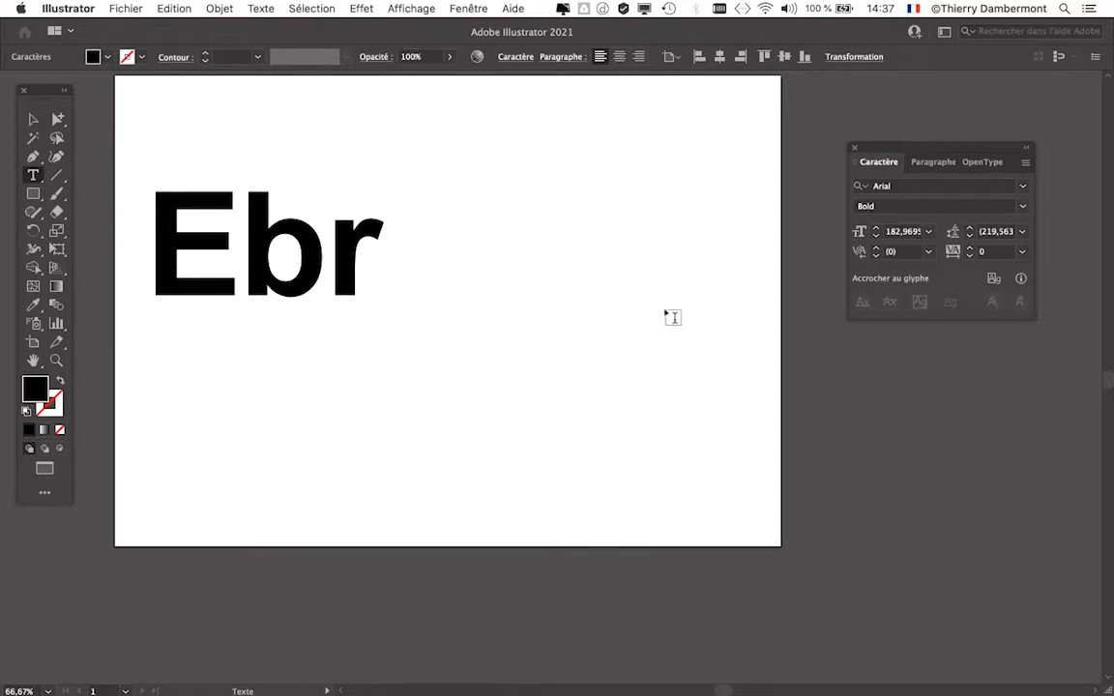
{"action": "type", "text": "eché"}
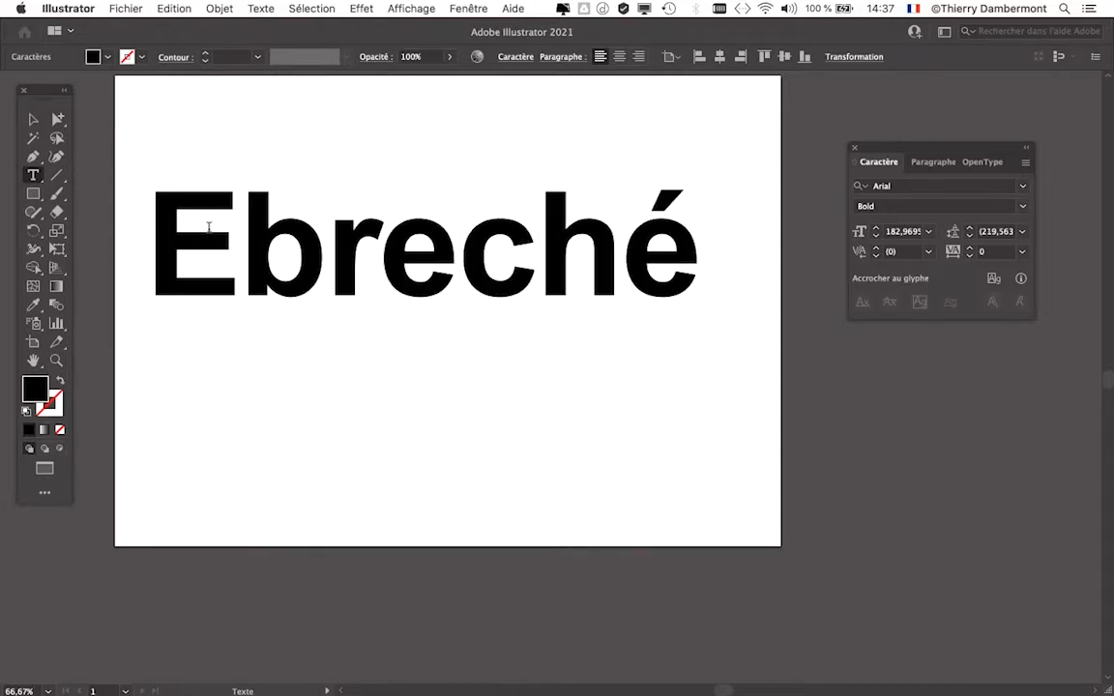
- Select the whole word "Ebreché" with the Type tool and review the available text commands
{"action": "left_click_drag", "start_coordinate": [167, 241], "coordinate": [692, 240]}
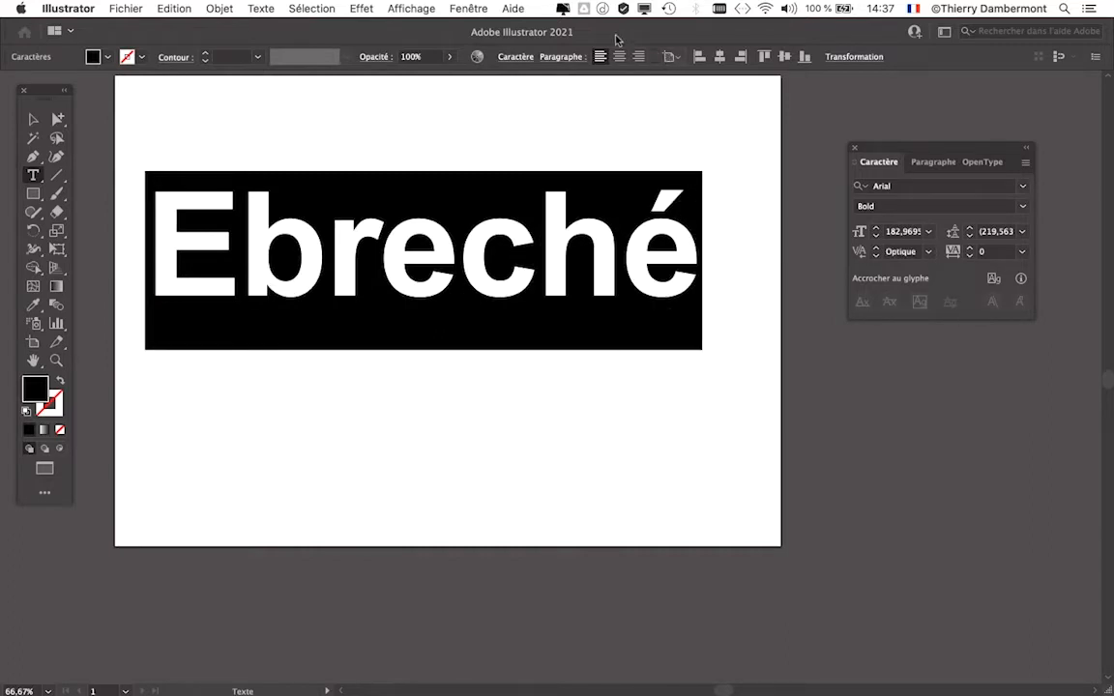
{"action": "key", "text": "alt+super+2"}
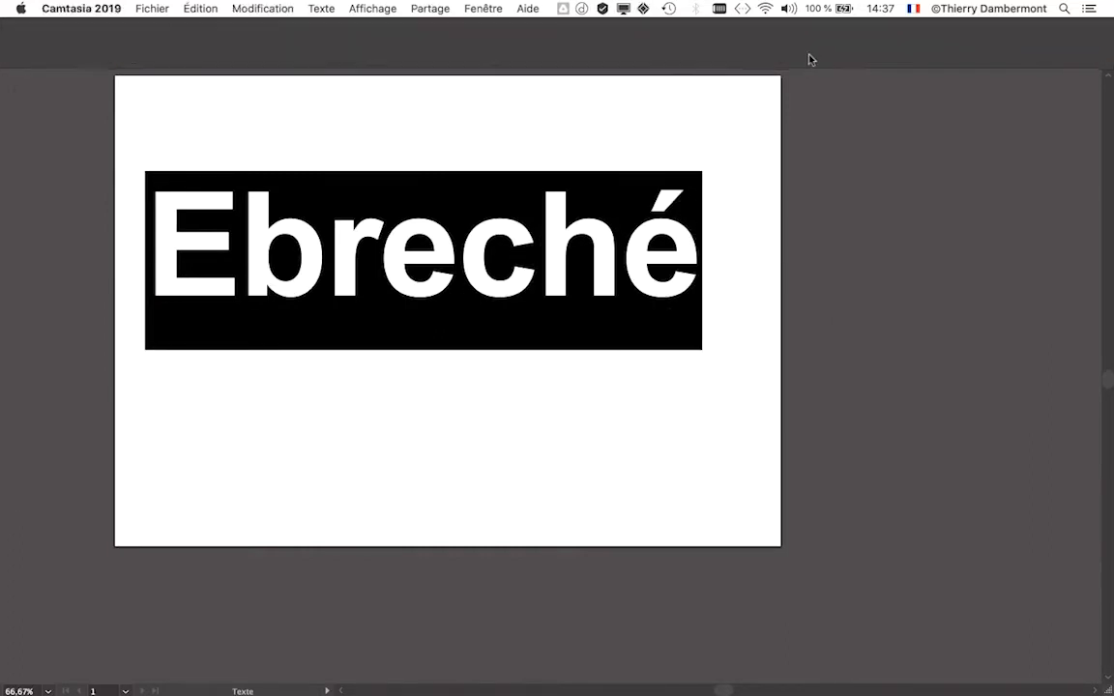
{"action": "left_click", "coordinate": [664, 242]}
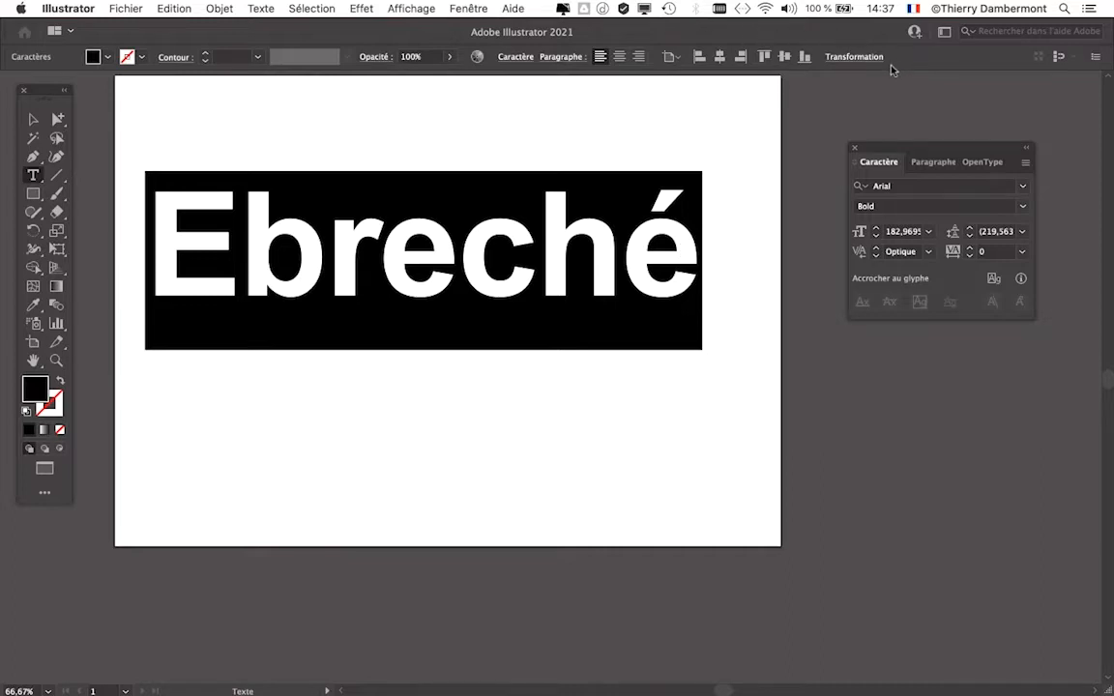
{"action": "left_click", "coordinate": [271, 6]}
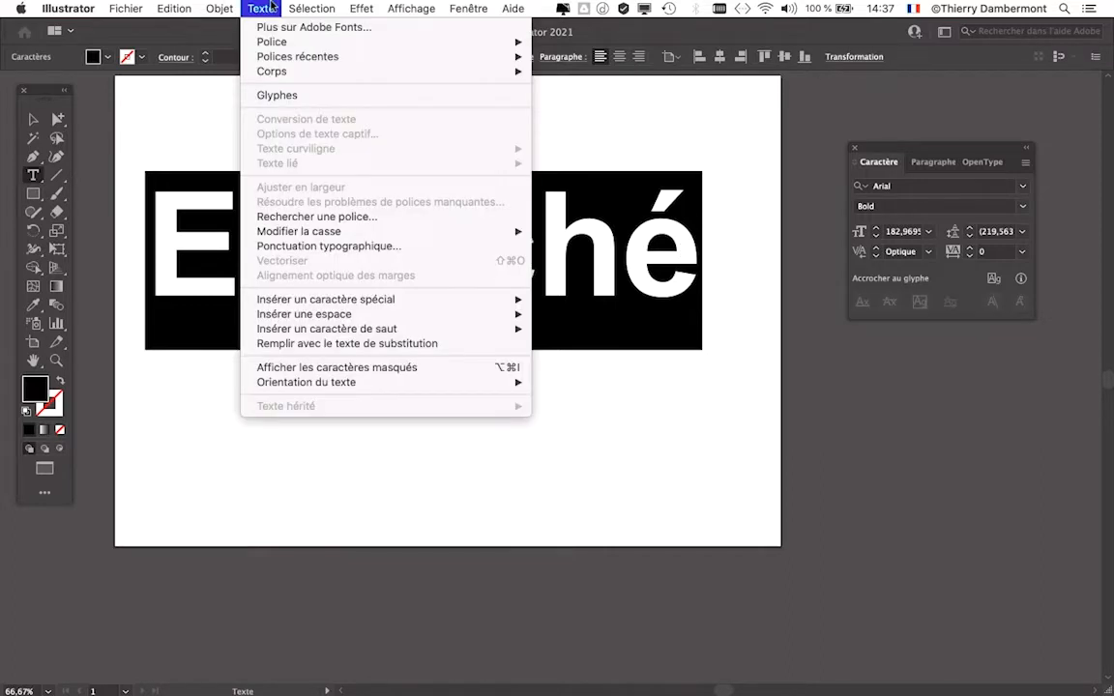
{"action": "left_click", "coordinate": [271, 7]}
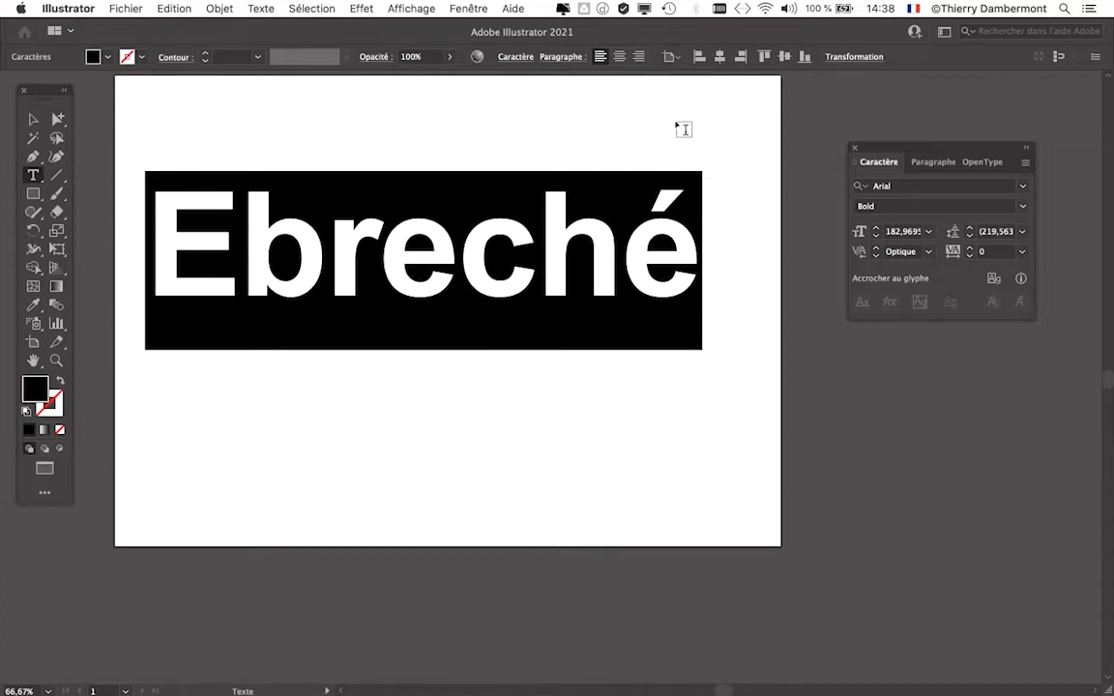
- Examine the contextual commands for the selected word, including the Orthographe options
{"action": "right_click", "coordinate": [499, 249]}
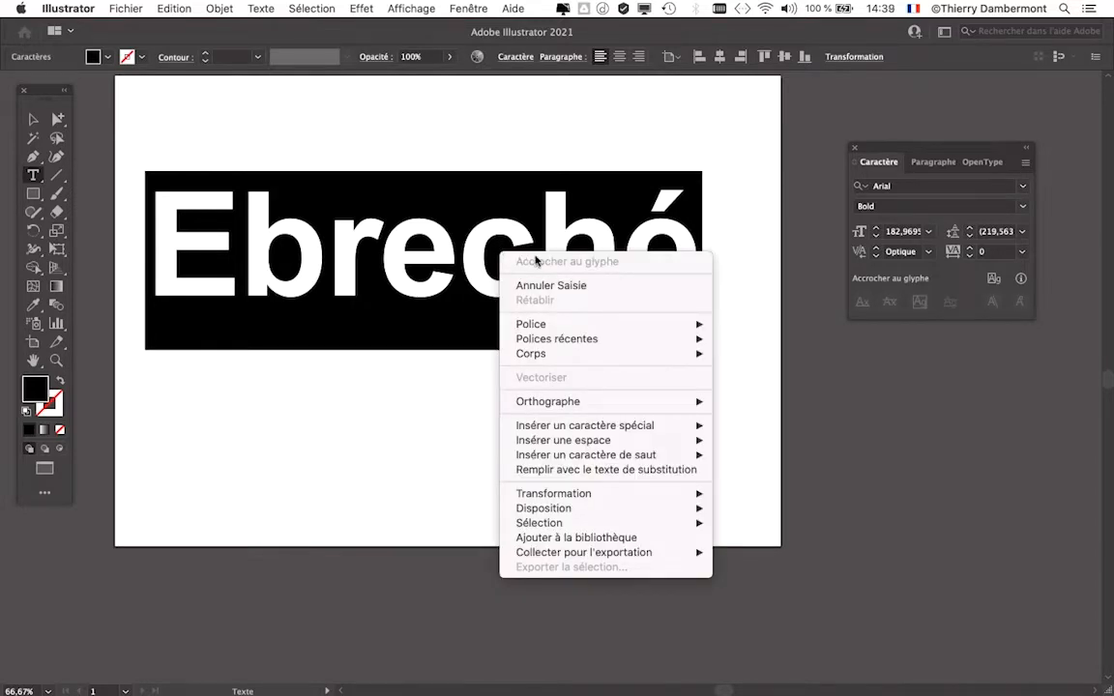
{"action": "mouse_move", "coordinate": [598, 554]}
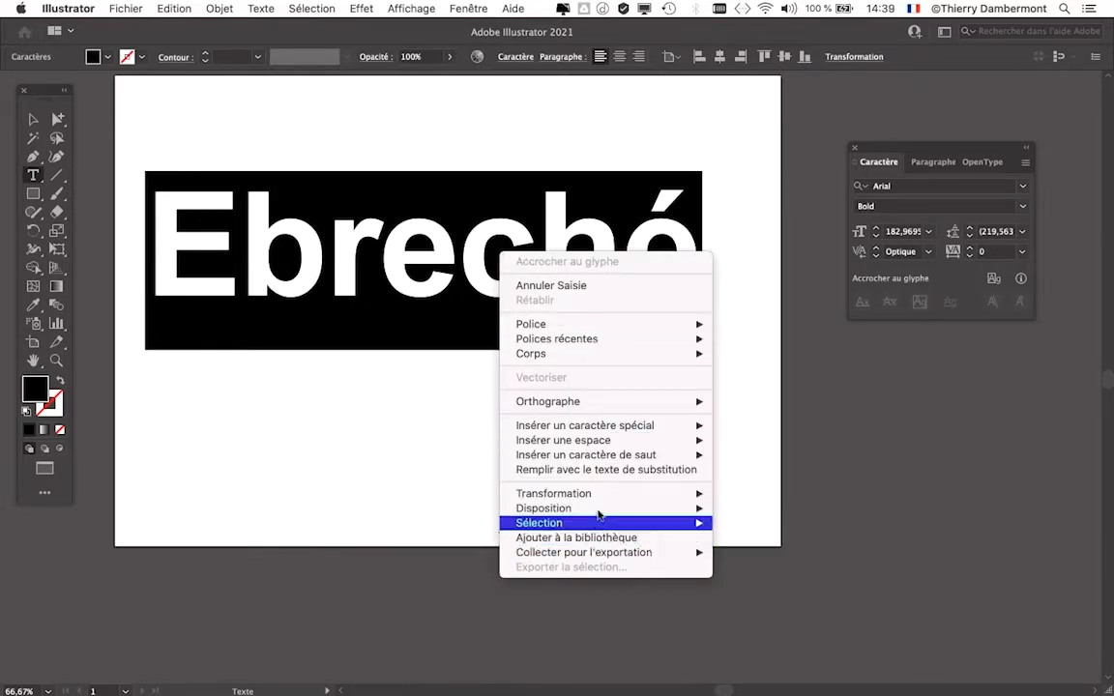
{"action": "mouse_move", "coordinate": [599, 404]}
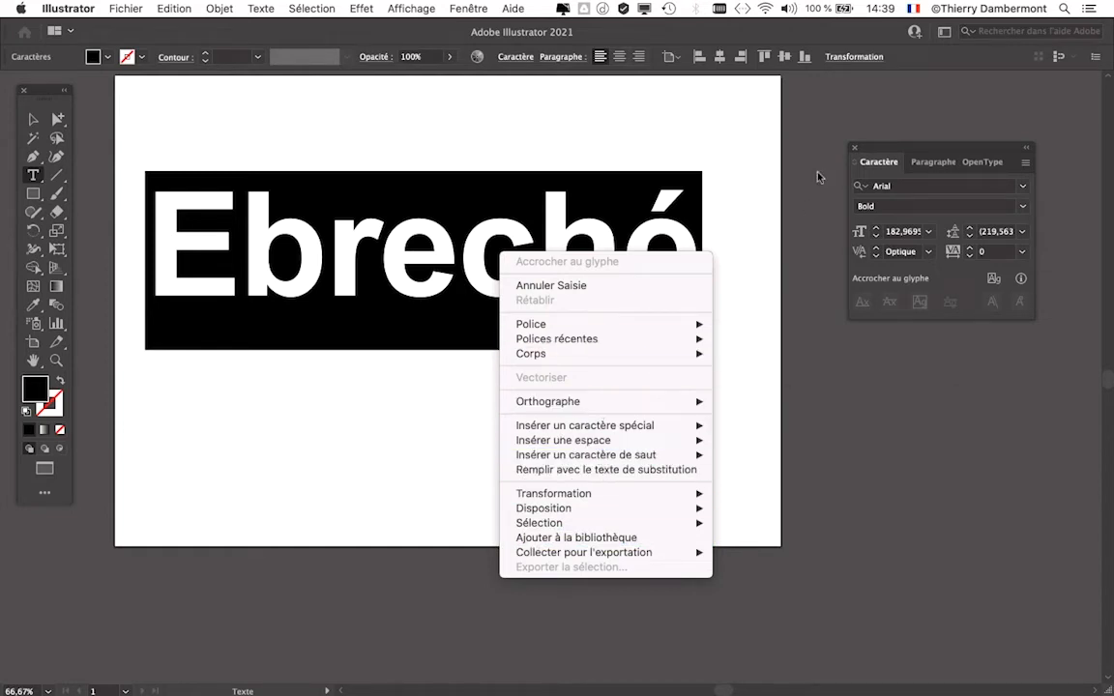
{"action": "left_click", "coordinate": [772, 136]}
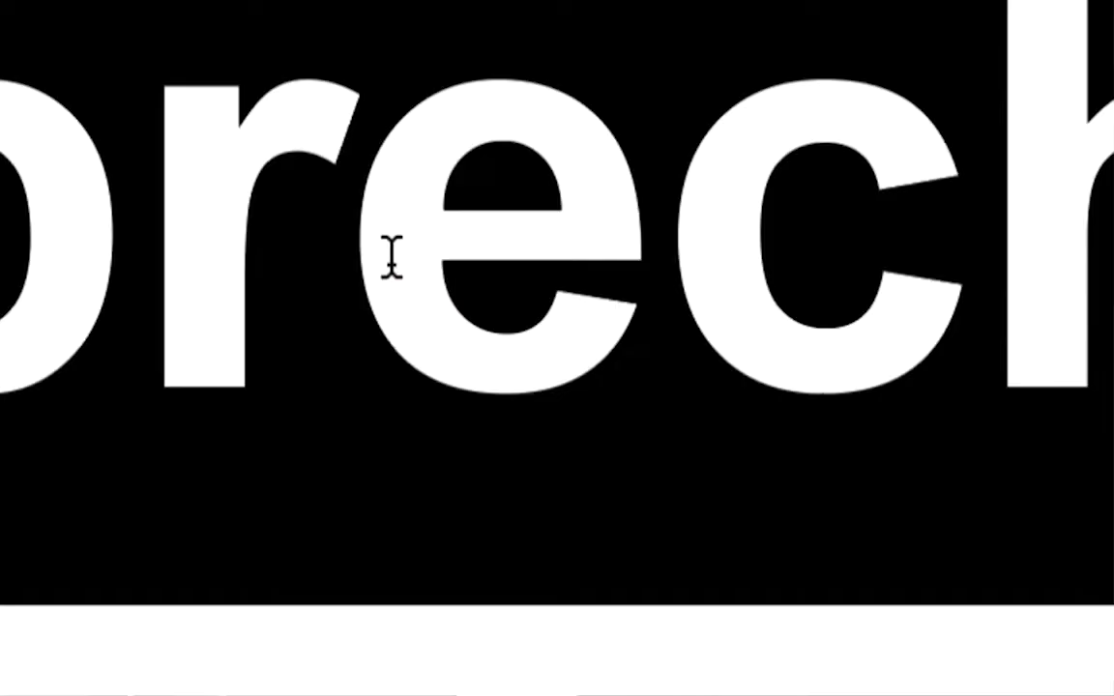
{"action": "right_click", "coordinate": [394, 267]}
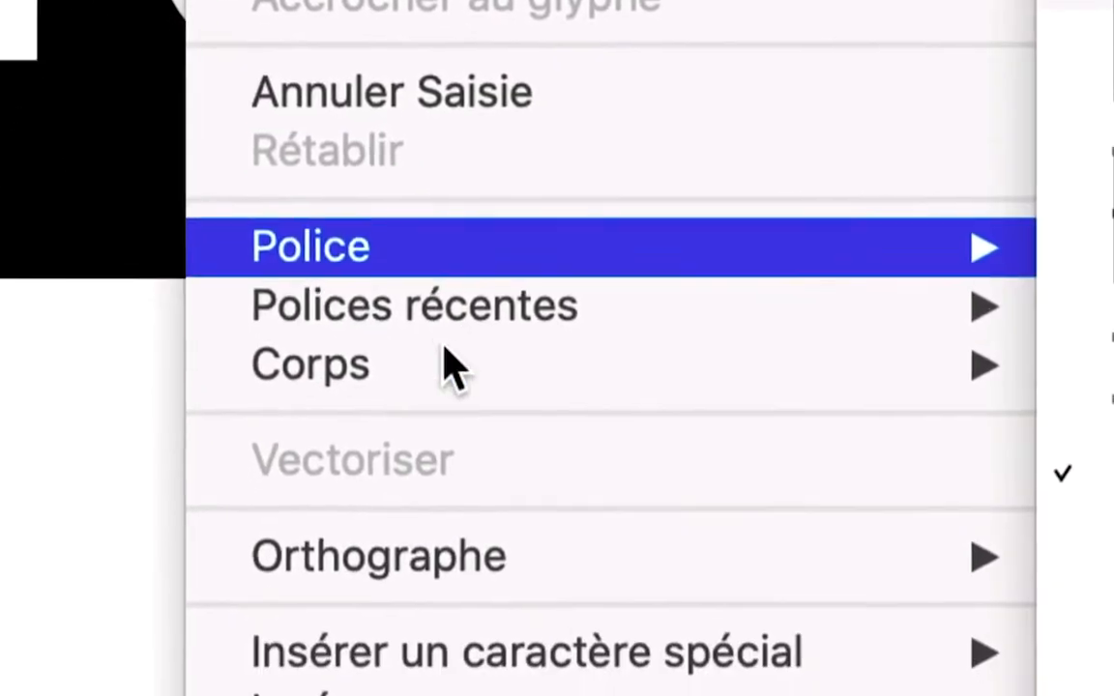
{"action": "mouse_move", "coordinate": [447, 389]}
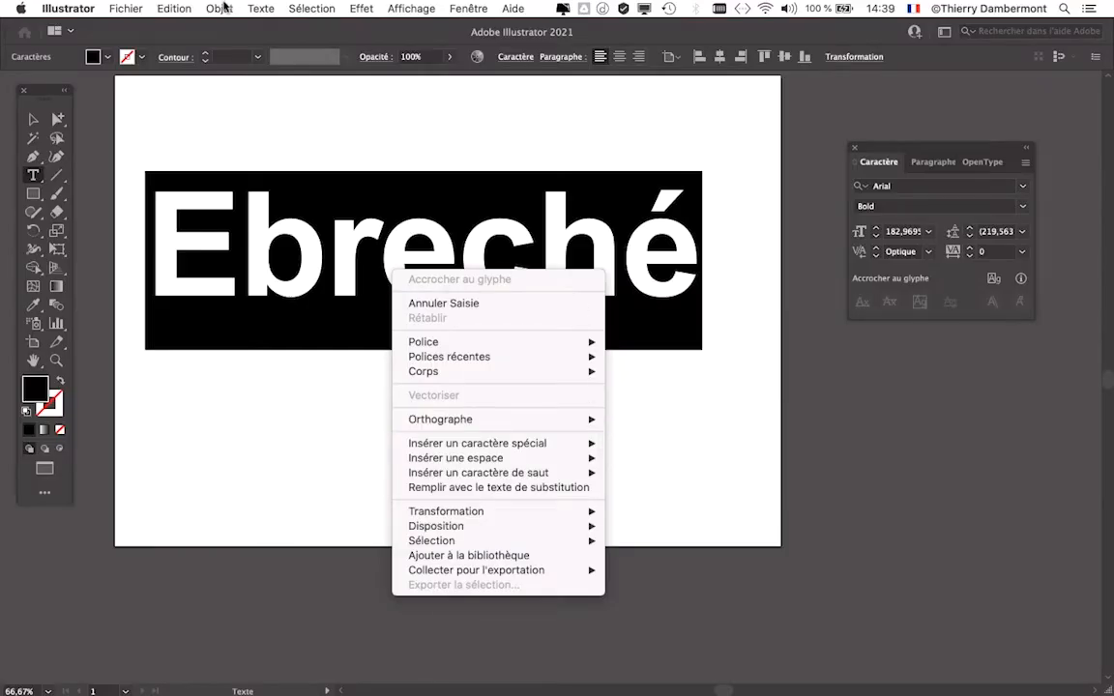
{"action": "left_click", "coordinate": [211, 6]}
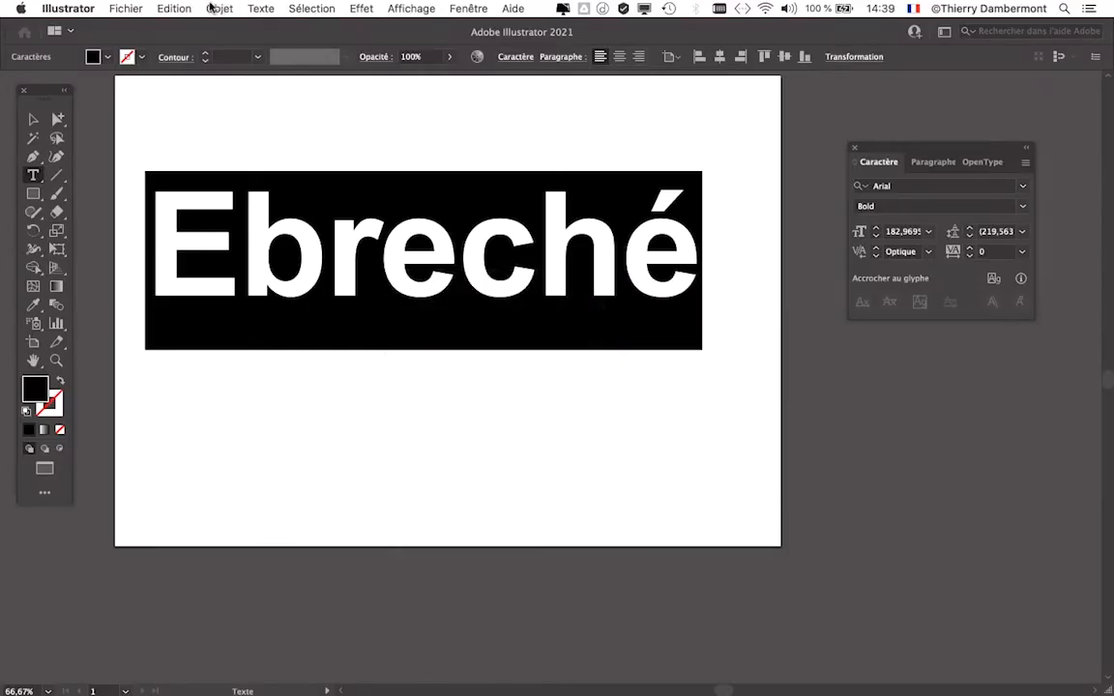
- Start the Orthographe spelling check on the selected word
{"action": "left_click", "coordinate": [174, 8]}
{"action": "mouse_move", "coordinate": [198, 225]}
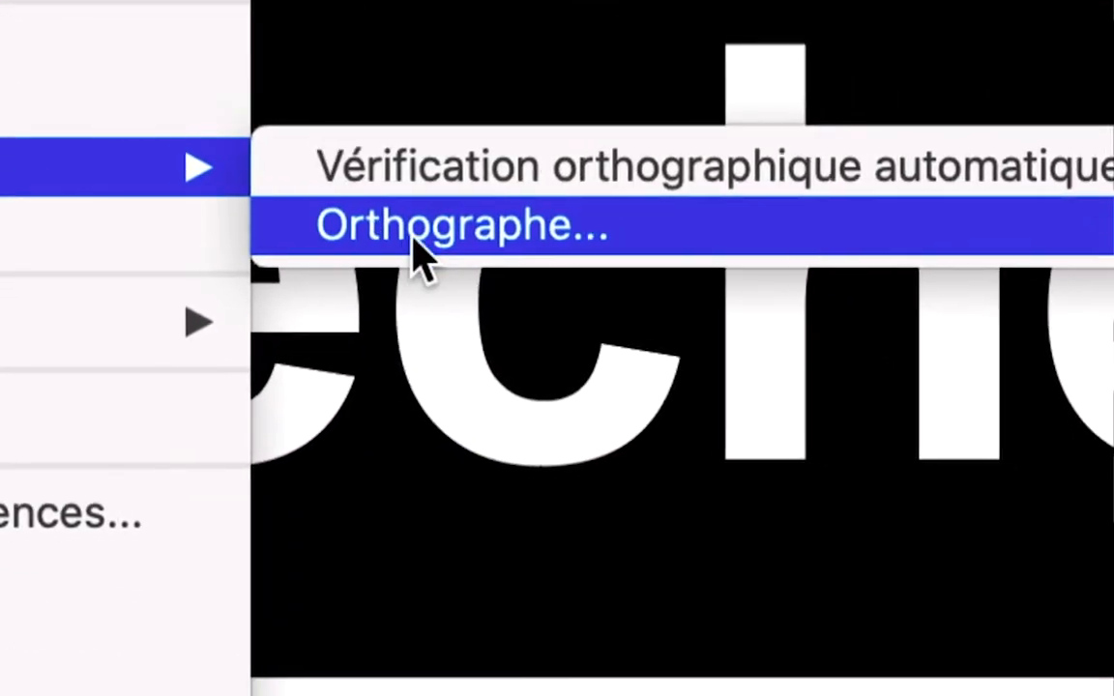
{"action": "left_click", "coordinate": [415, 240]}
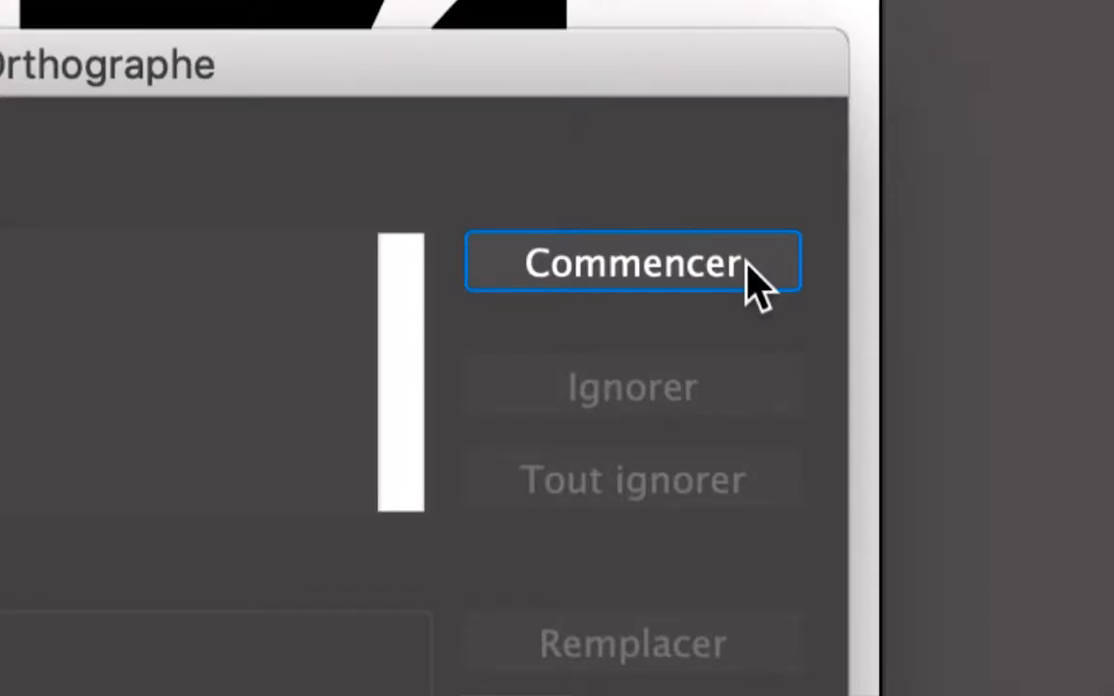
{"action": "left_click", "coordinate": [746, 265]}
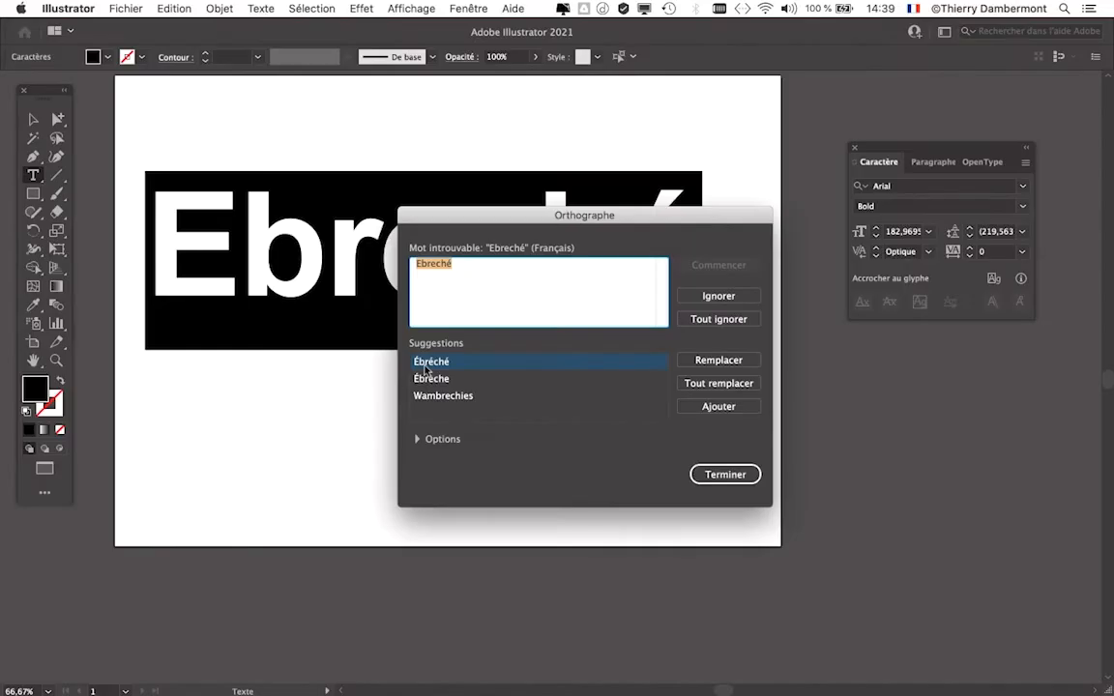
- Move the Orthographe dialog clear of the word, replace "Ebreché" with the suggestion "Ébréché" and finish the check
{"action": "left_click_drag", "start_coordinate": [669, 347], "coordinate": [764, 347]}
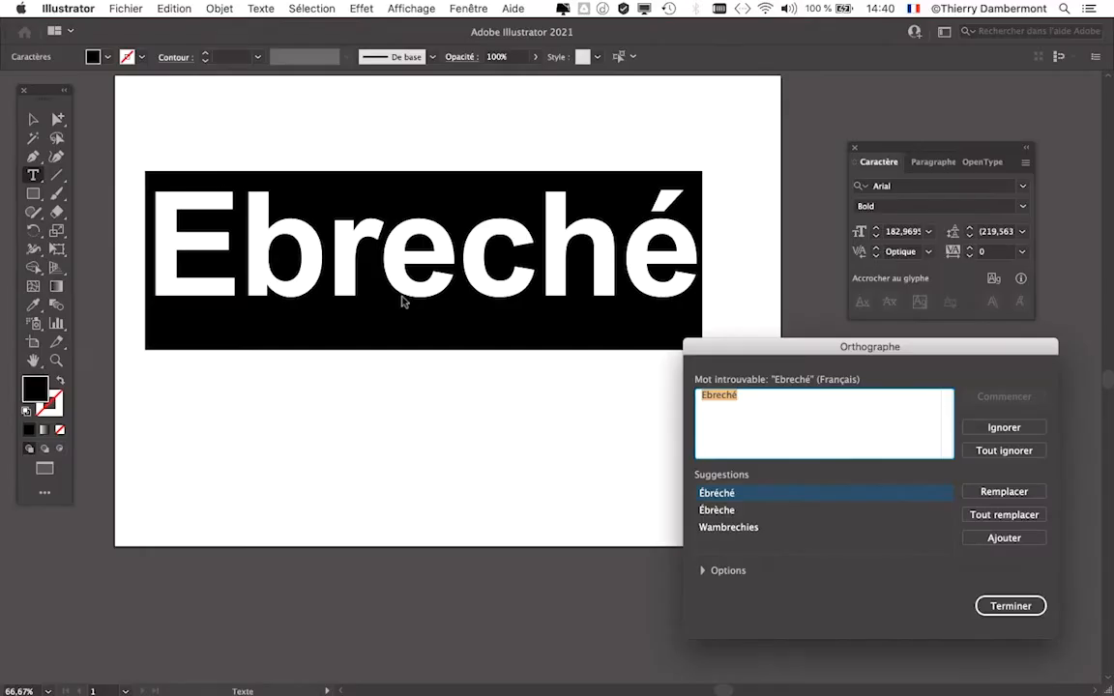
{"action": "left_click_drag", "start_coordinate": [742, 343], "coordinate": [718, 106]}
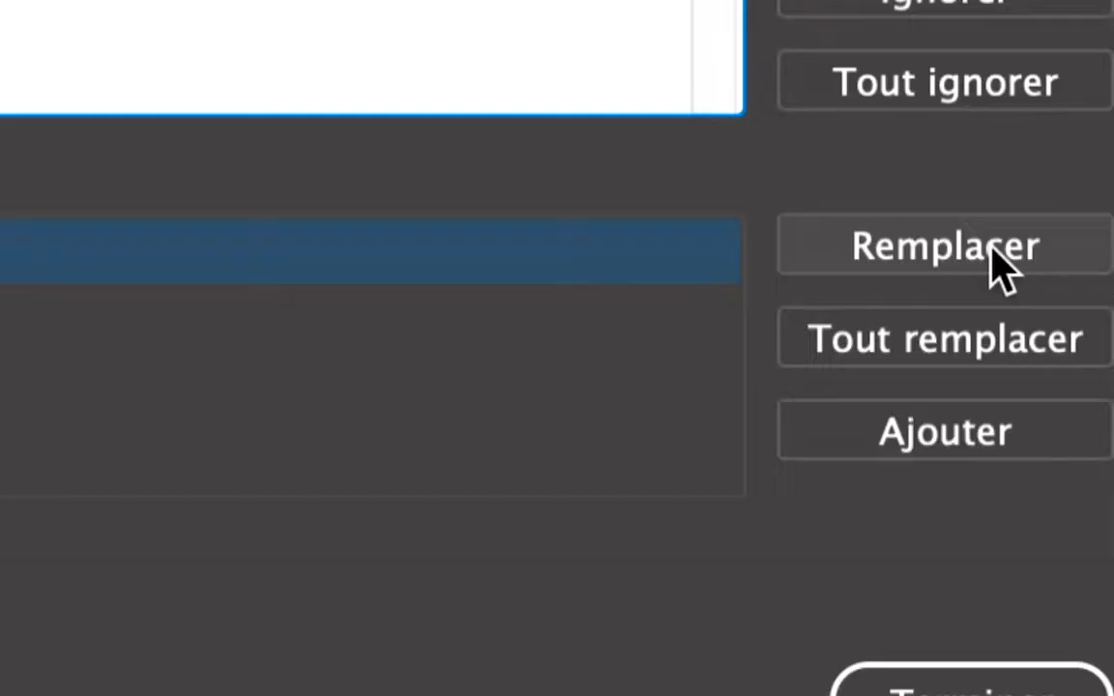
{"action": "left_click", "coordinate": [991, 254]}
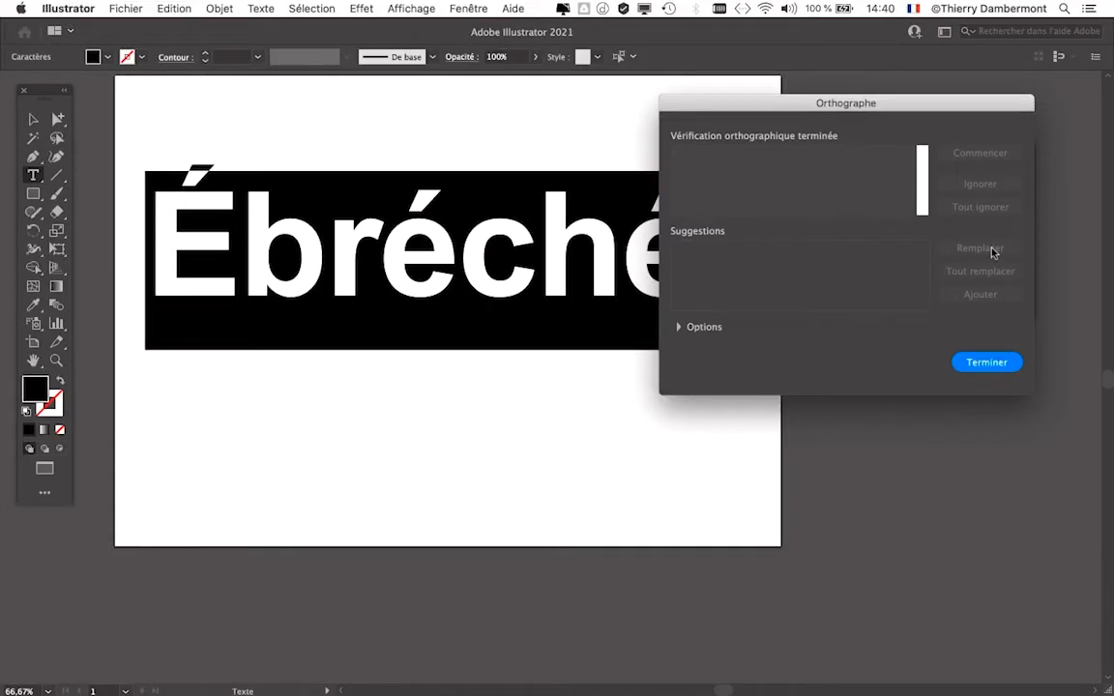
{"action": "left_click", "coordinate": [986, 362]}
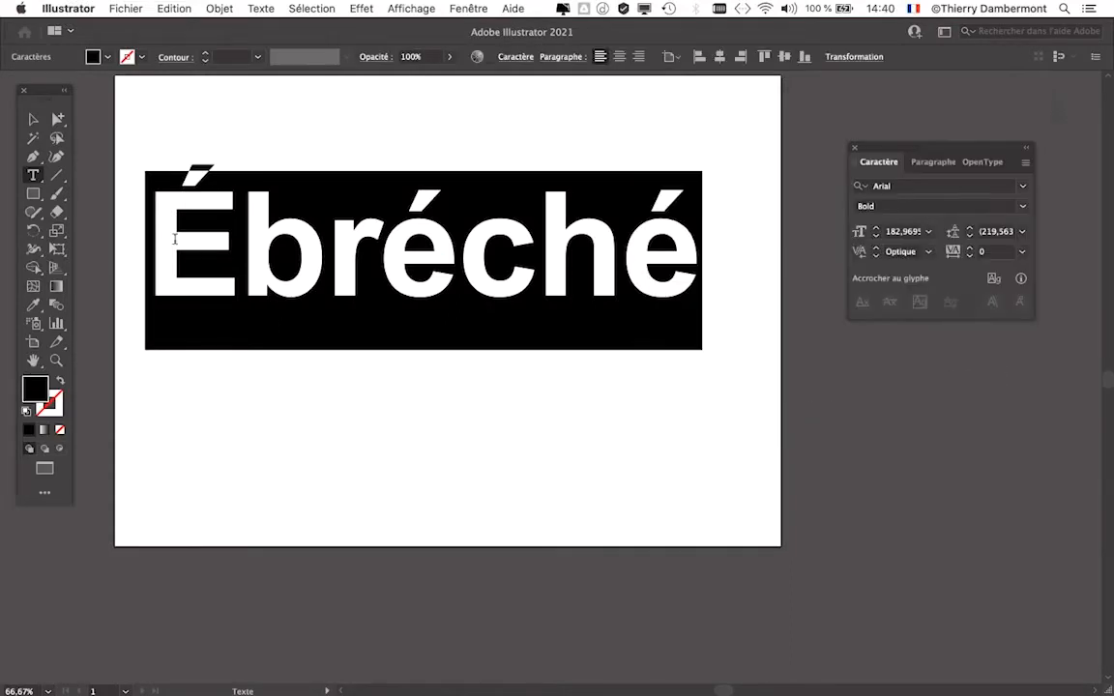
- Switch to the Selection tool with the text object selected, and move the Caractère panel higher with its font list open
{"action": "left_click", "coordinate": [33, 119]}
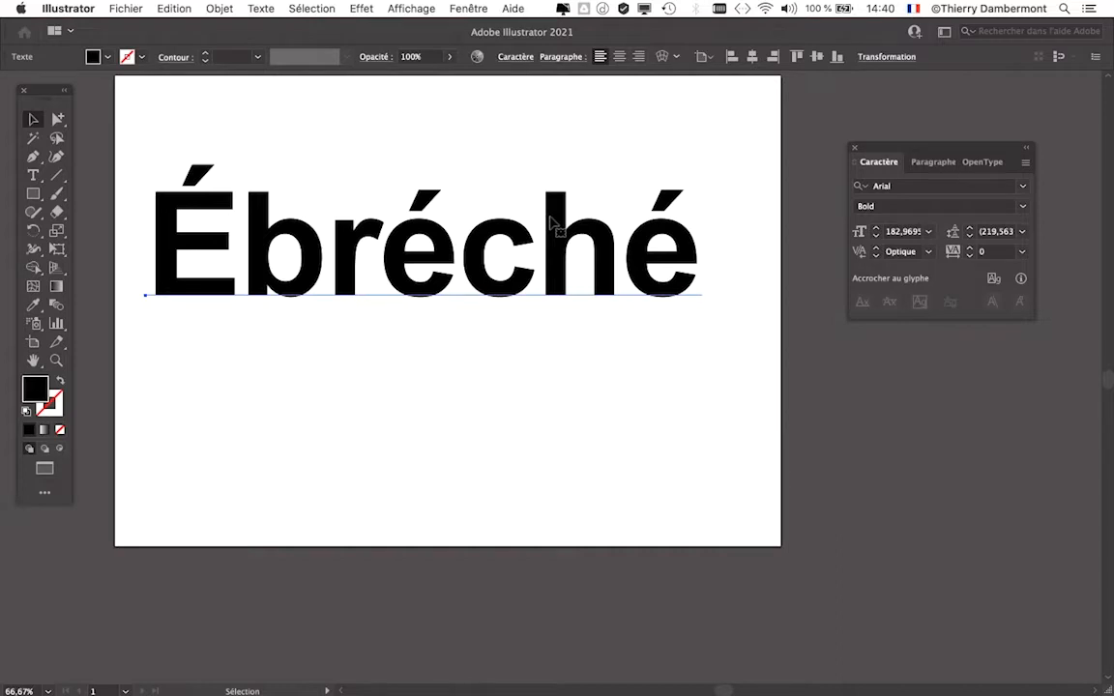
{"action": "left_click", "coordinate": [920, 185]}
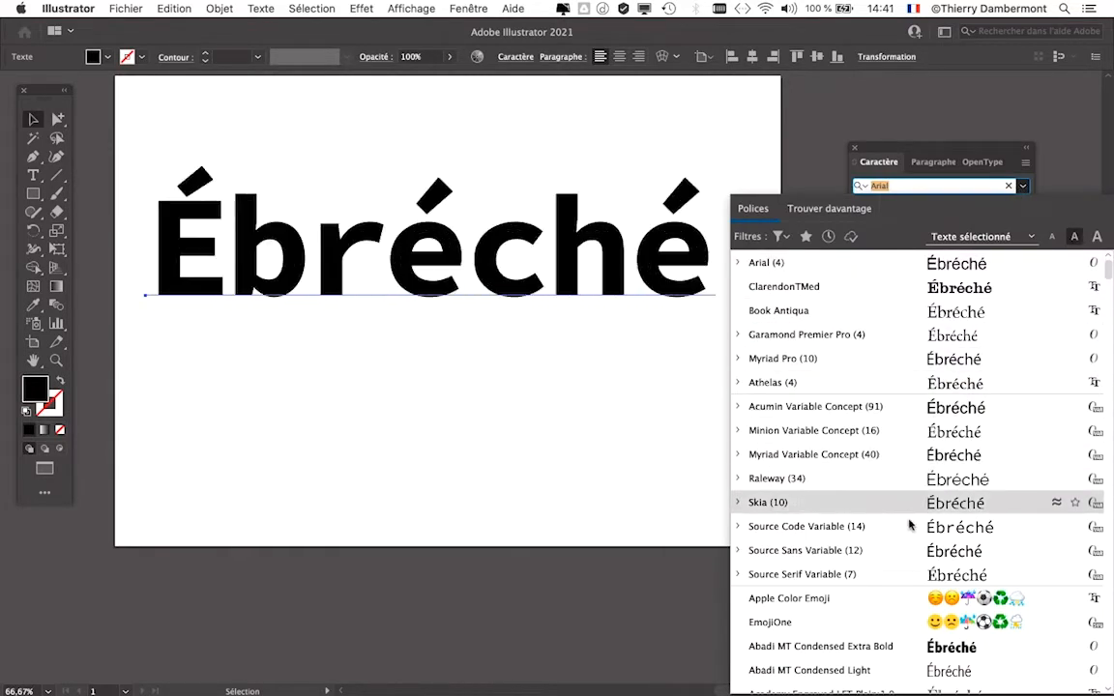
{"action": "left_click_drag", "start_coordinate": [891, 148], "coordinate": [820, 33]}
{"action": "left_click", "coordinate": [859, 68]}
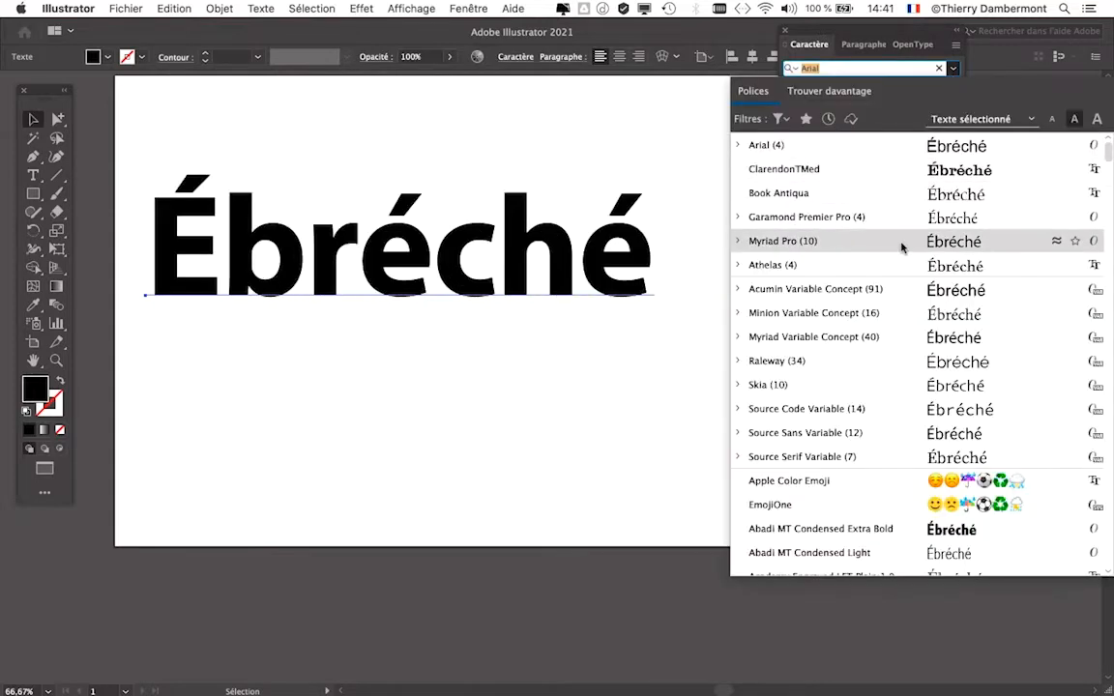
- Browse the font list from Arial through the families beginning with L, comparing their live previews on the word "Ébréché"
{"action": "scroll", "coordinate": [901, 249], "scroll_direction": "down", "scroll_amount": 1}
{"action": "scroll", "coordinate": [850, 241], "scroll_direction": "down", "scroll_amount": 1}
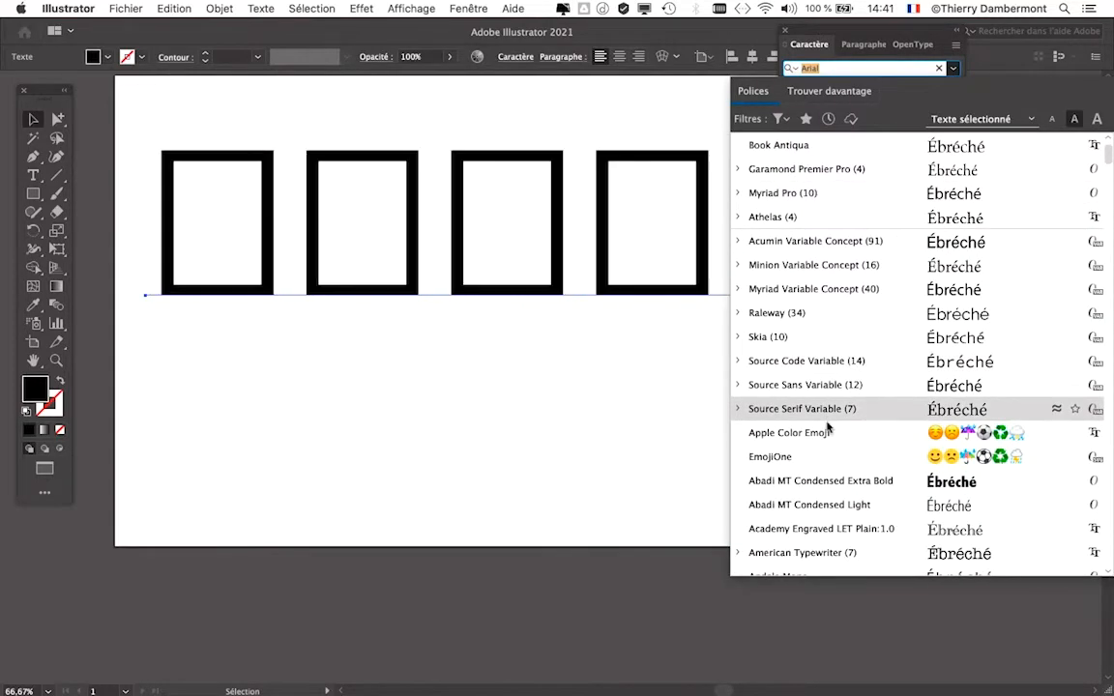
{"action": "scroll", "coordinate": [828, 456], "scroll_direction": "down", "scroll_amount": 2}
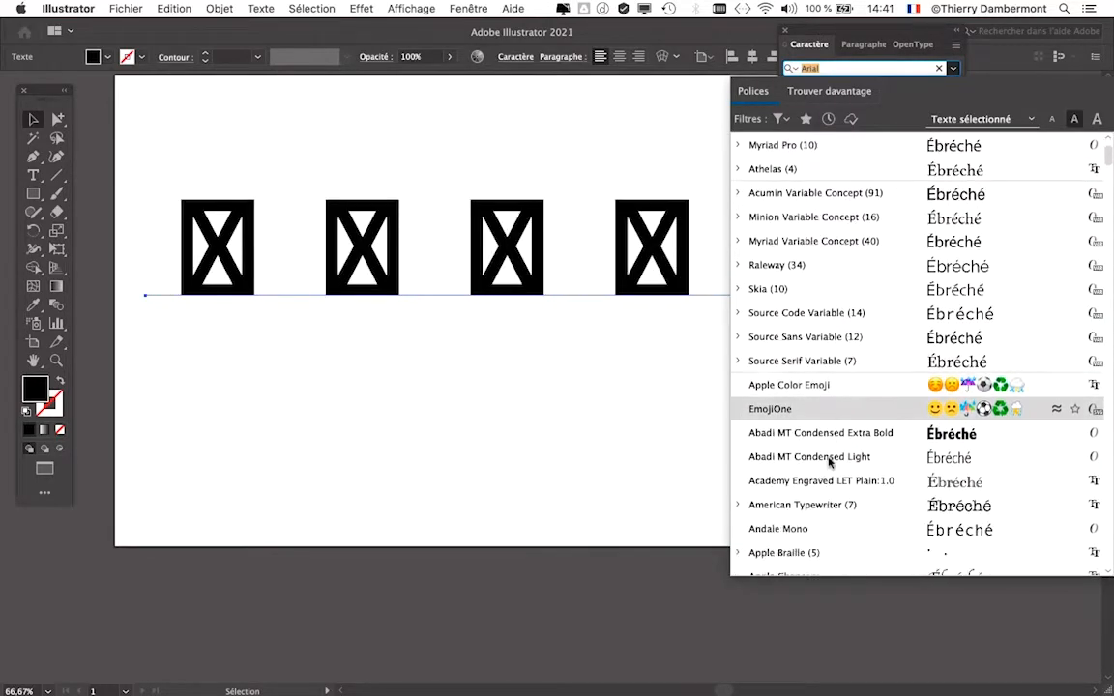
{"action": "scroll", "coordinate": [828, 449], "scroll_direction": "down", "scroll_amount": 1}
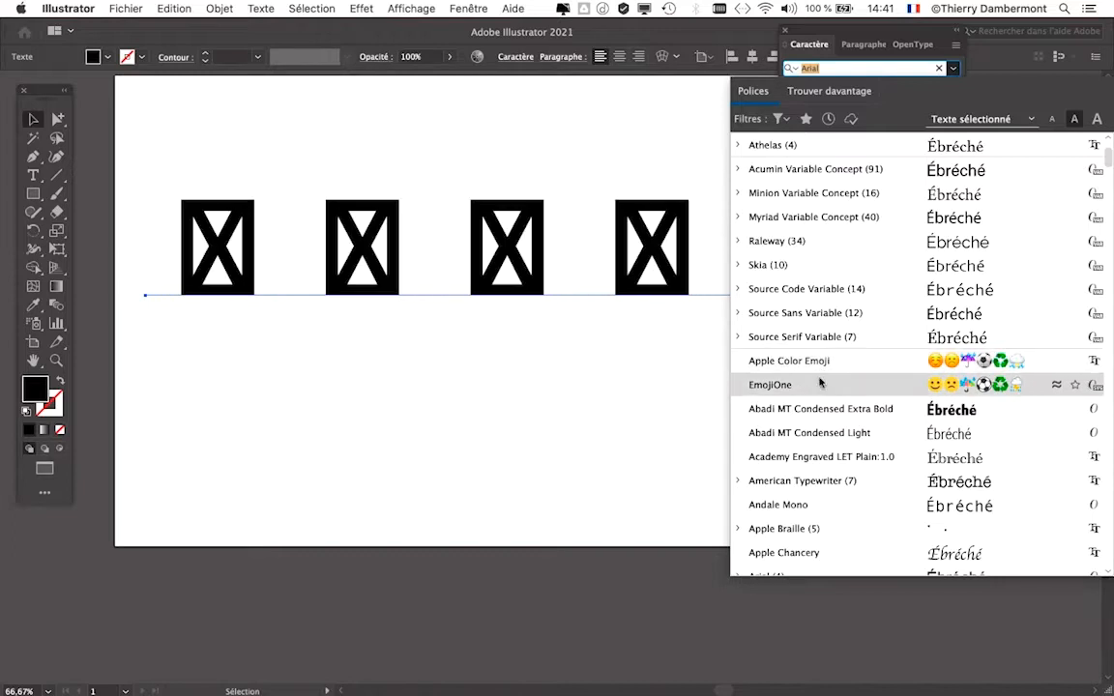
{"action": "scroll", "coordinate": [819, 394], "scroll_direction": "down", "scroll_amount": 3}
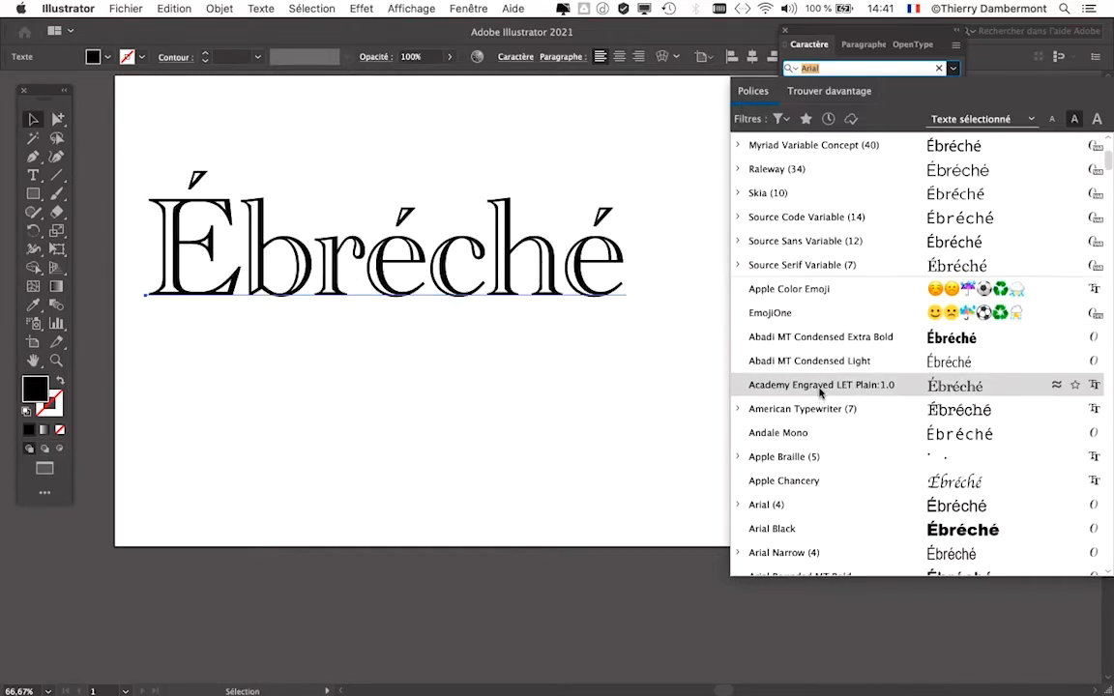
{"action": "scroll", "coordinate": [745, 432], "scroll_direction": "down", "scroll_amount": 3}
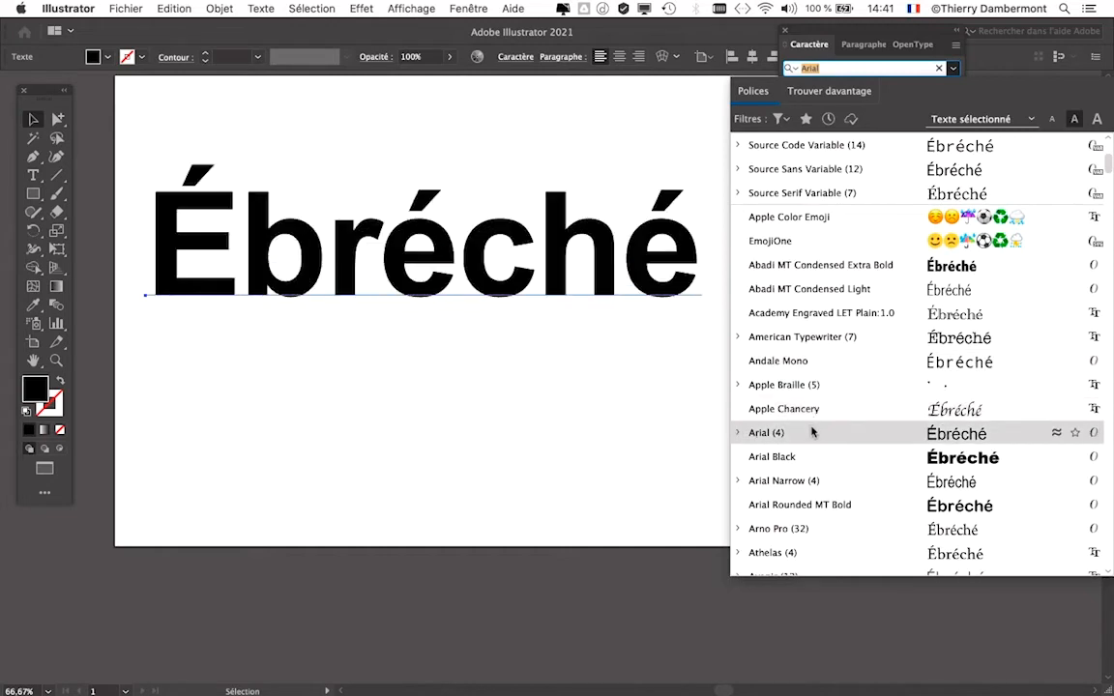
{"action": "scroll", "coordinate": [813, 432], "scroll_direction": "down", "scroll_amount": 2}
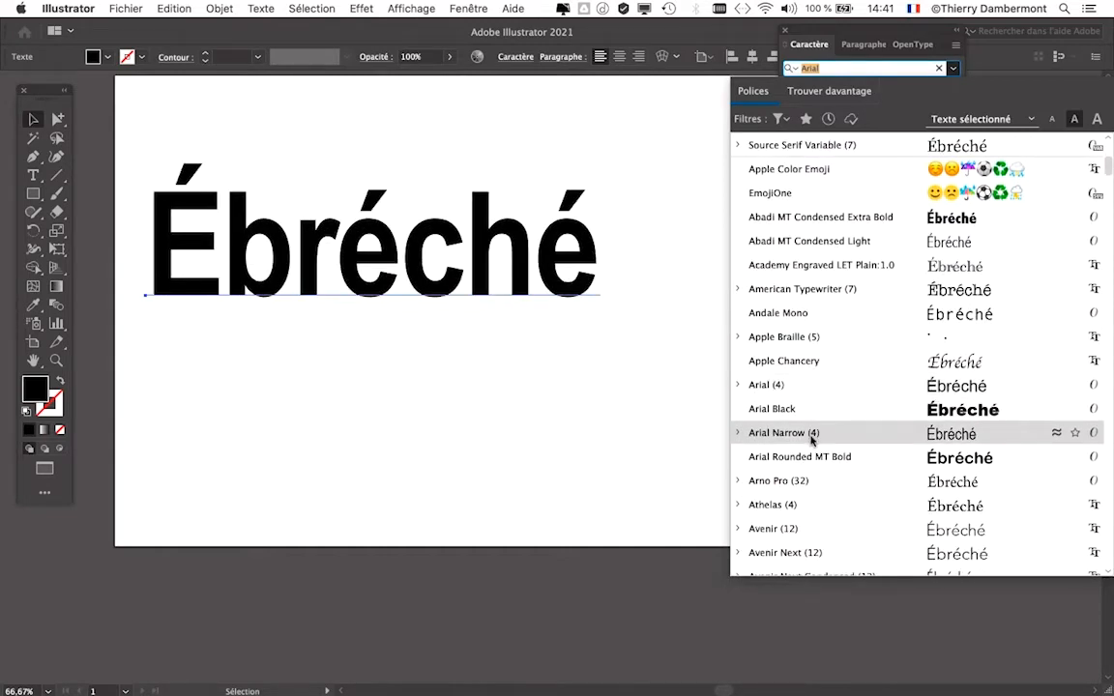
{"action": "scroll", "coordinate": [812, 459], "scroll_direction": "down", "scroll_amount": 3}
{"action": "scroll", "coordinate": [812, 454], "scroll_direction": "down", "scroll_amount": 5}
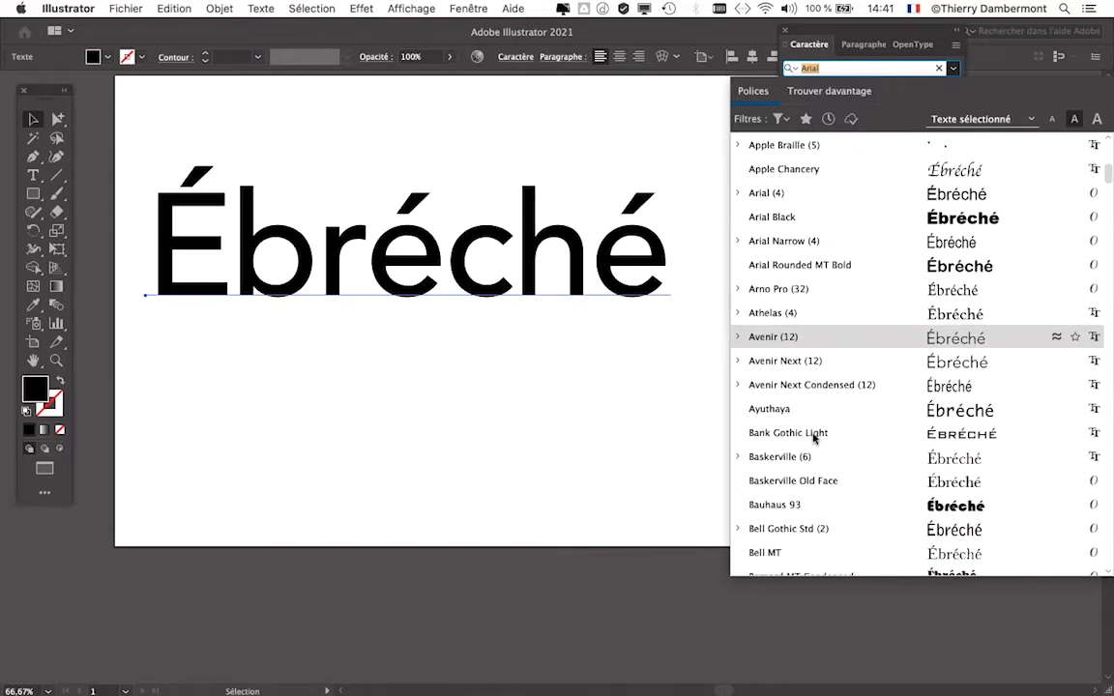
{"action": "scroll", "coordinate": [813, 437], "scroll_direction": "down", "scroll_amount": 6}
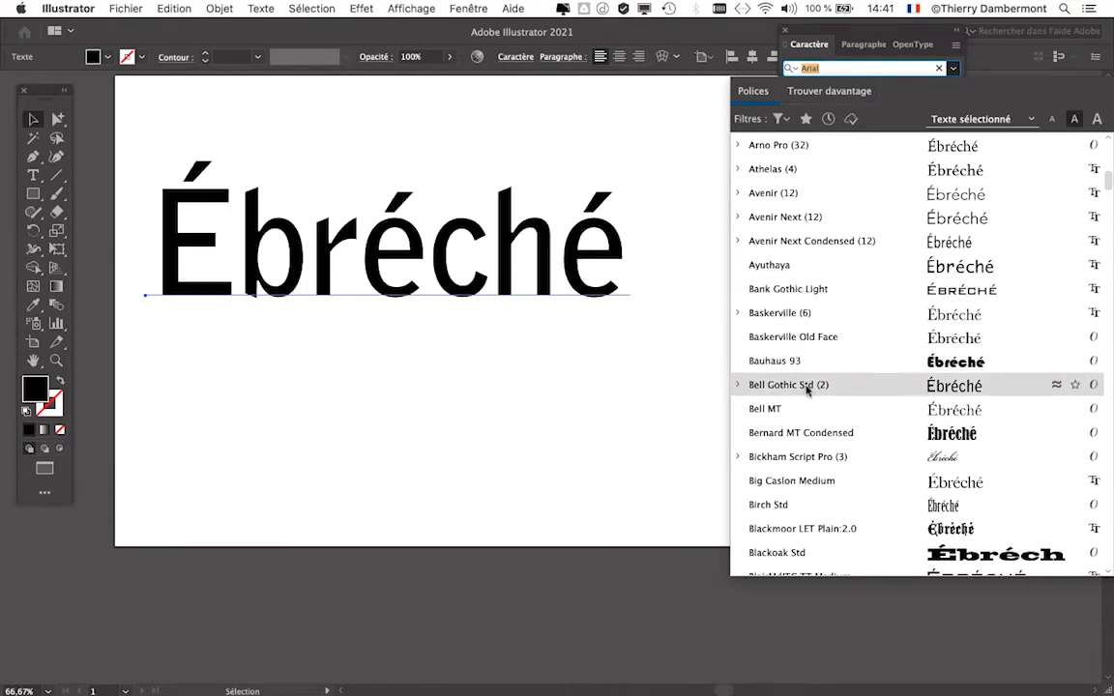
{"action": "scroll", "coordinate": [807, 391], "scroll_direction": "down", "scroll_amount": 3}
{"action": "scroll", "coordinate": [806, 401], "scroll_direction": "down", "scroll_amount": 2}
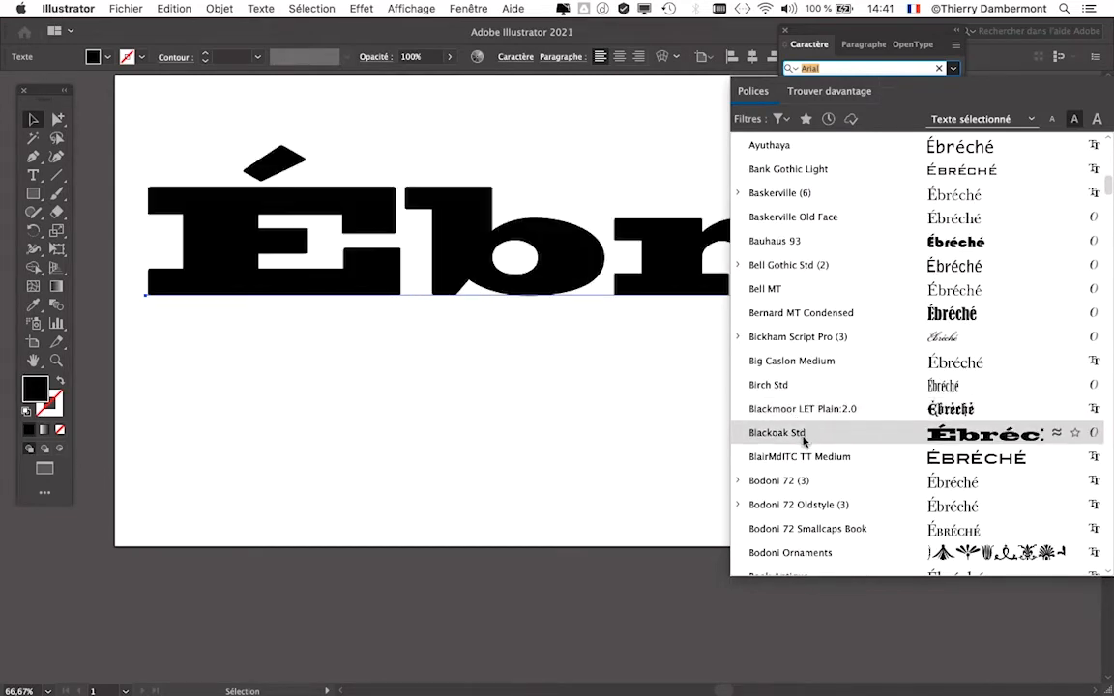
{"action": "scroll", "coordinate": [801, 464], "scroll_direction": "down", "scroll_amount": 5}
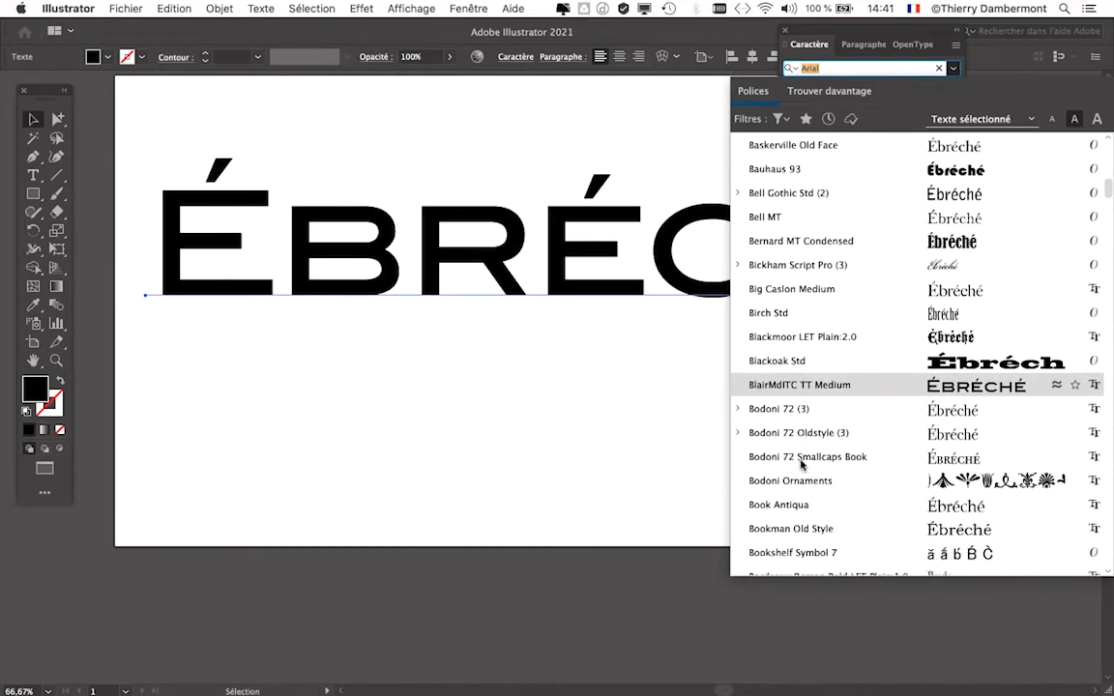
{"action": "scroll", "coordinate": [800, 465], "scroll_direction": "down", "scroll_amount": 1}
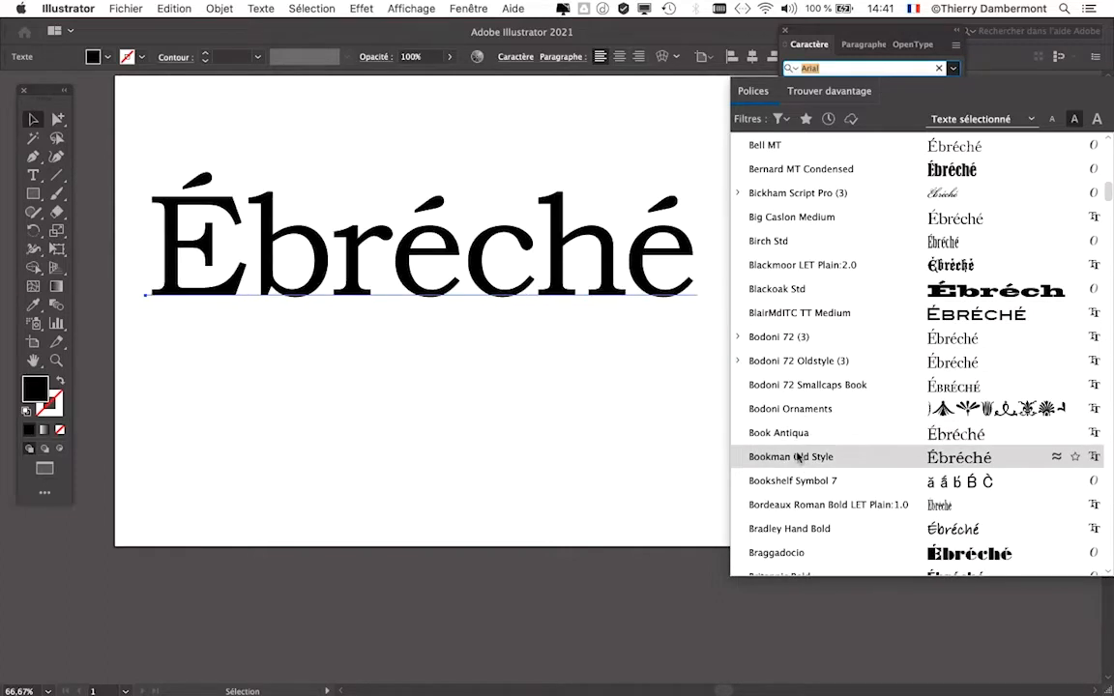
{"action": "scroll", "coordinate": [798, 460], "scroll_direction": "down", "scroll_amount": 1}
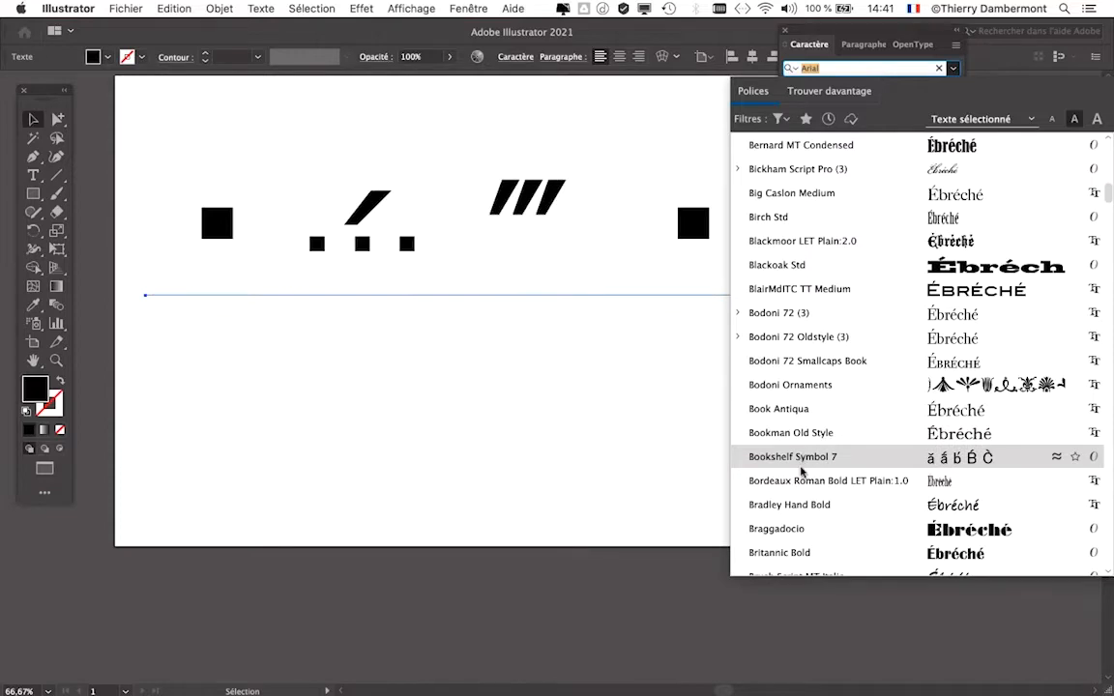
{"action": "scroll", "coordinate": [800, 469], "scroll_direction": "down", "scroll_amount": 2}
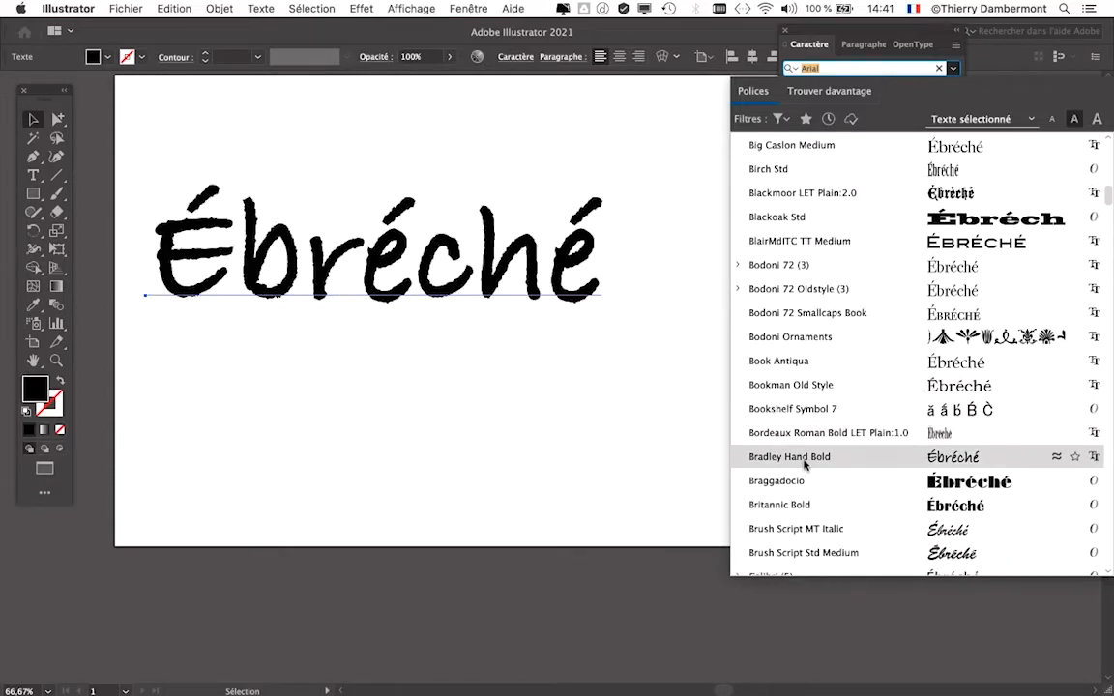
{"action": "scroll", "coordinate": [800, 482], "scroll_direction": "down", "scroll_amount": 3}
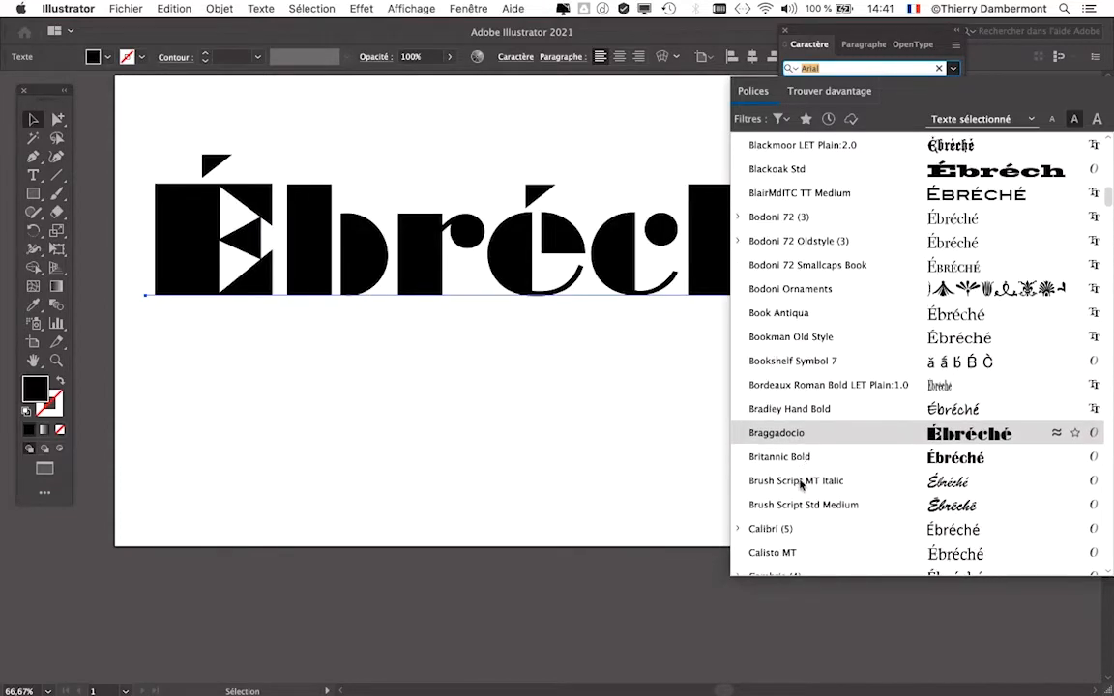
{"action": "scroll", "coordinate": [800, 440], "scroll_direction": "down", "scroll_amount": 3}
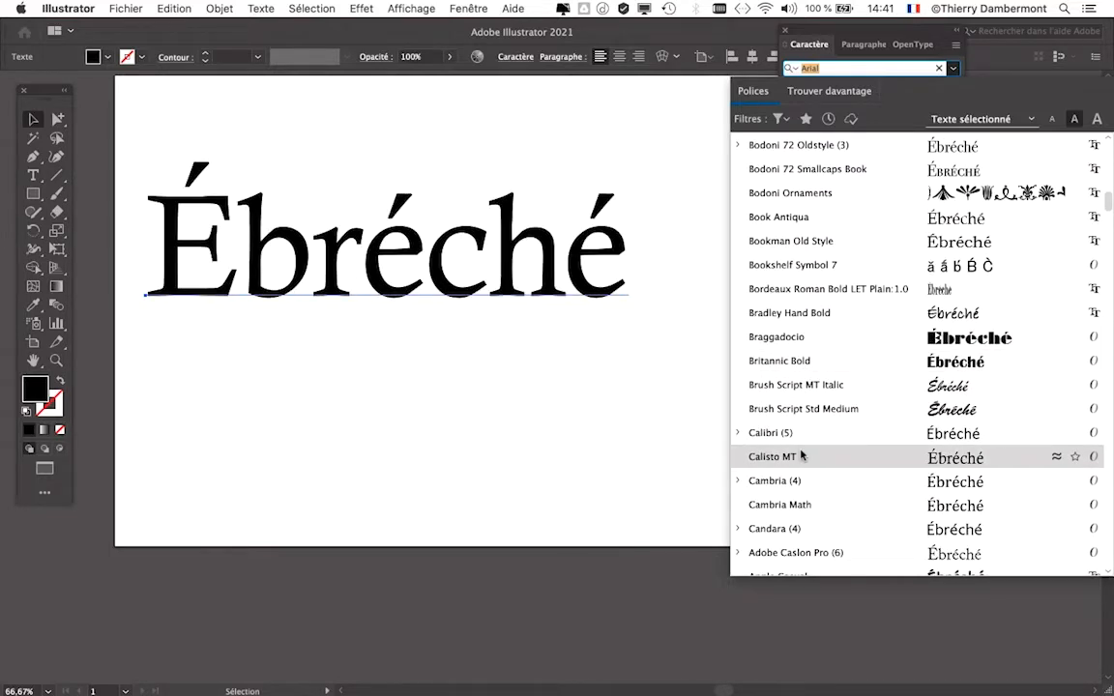
{"action": "scroll", "coordinate": [800, 459], "scroll_direction": "down", "scroll_amount": 1}
{"action": "scroll", "coordinate": [800, 459], "scroll_direction": "down", "scroll_amount": 3}
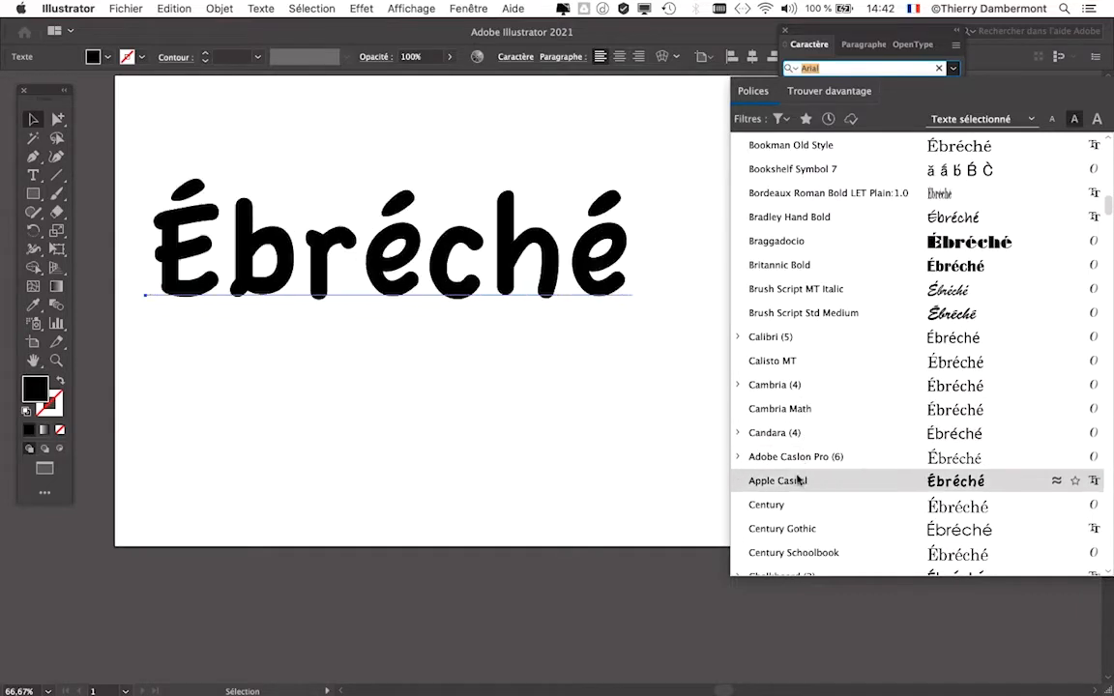
{"action": "scroll", "coordinate": [799, 473], "scroll_direction": "down", "scroll_amount": 1}
{"action": "scroll", "coordinate": [799, 474], "scroll_direction": "down", "scroll_amount": 5}
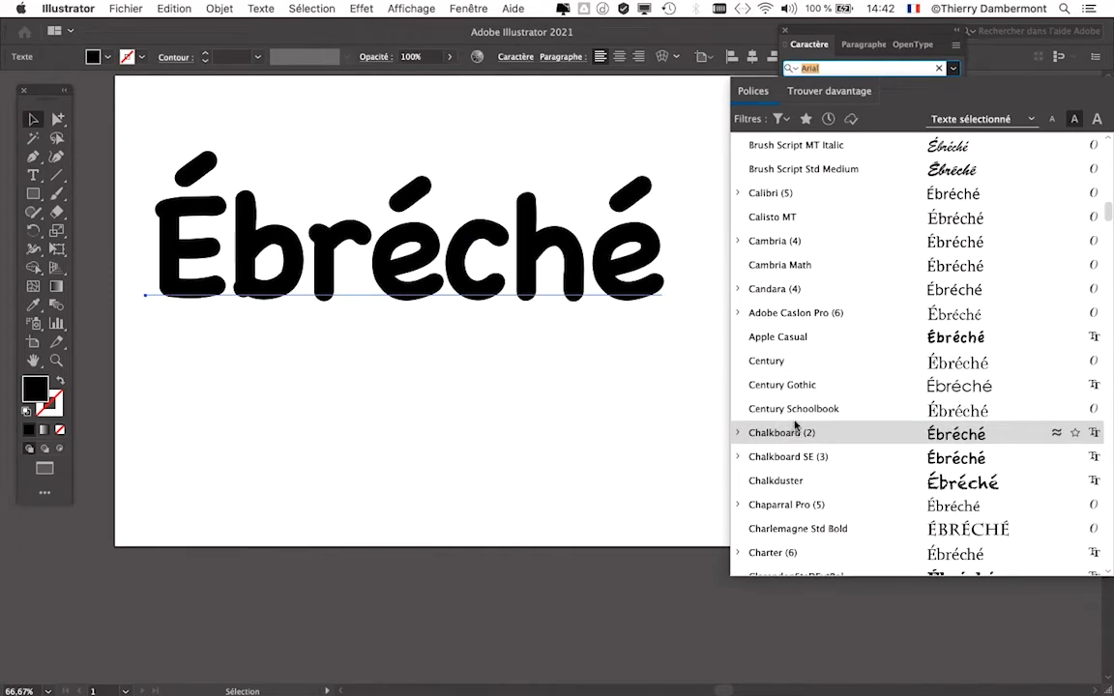
{"action": "scroll", "coordinate": [801, 464], "scroll_direction": "down", "scroll_amount": 1}
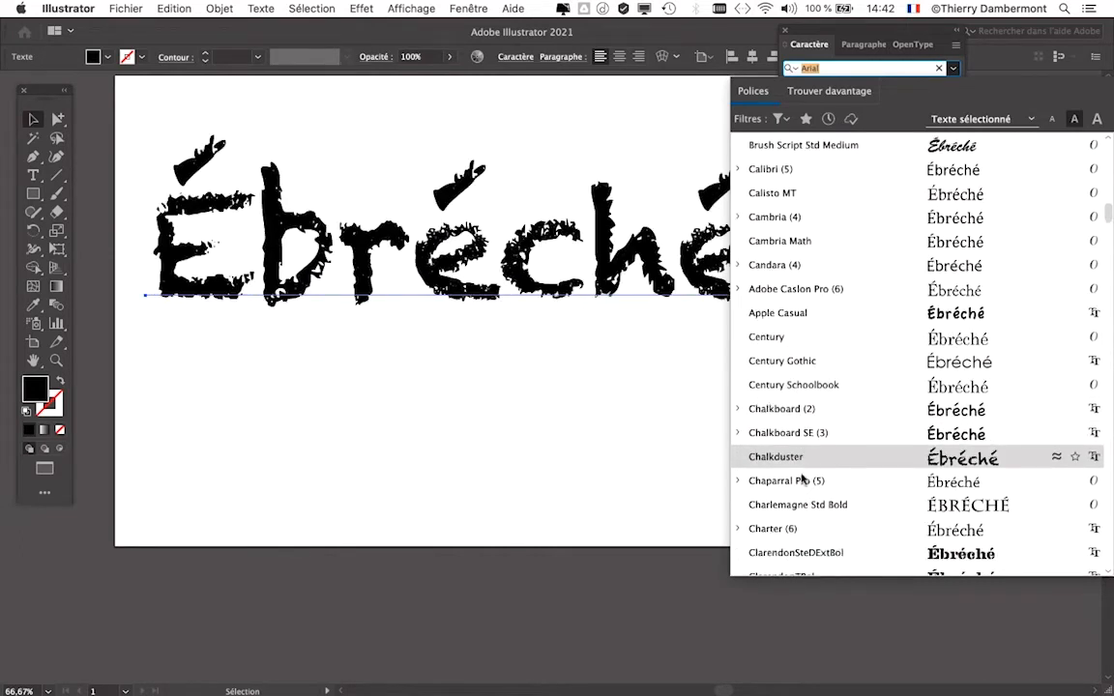
{"action": "scroll", "coordinate": [801, 477], "scroll_direction": "down", "scroll_amount": 1}
{"action": "scroll", "coordinate": [801, 478], "scroll_direction": "down", "scroll_amount": 1}
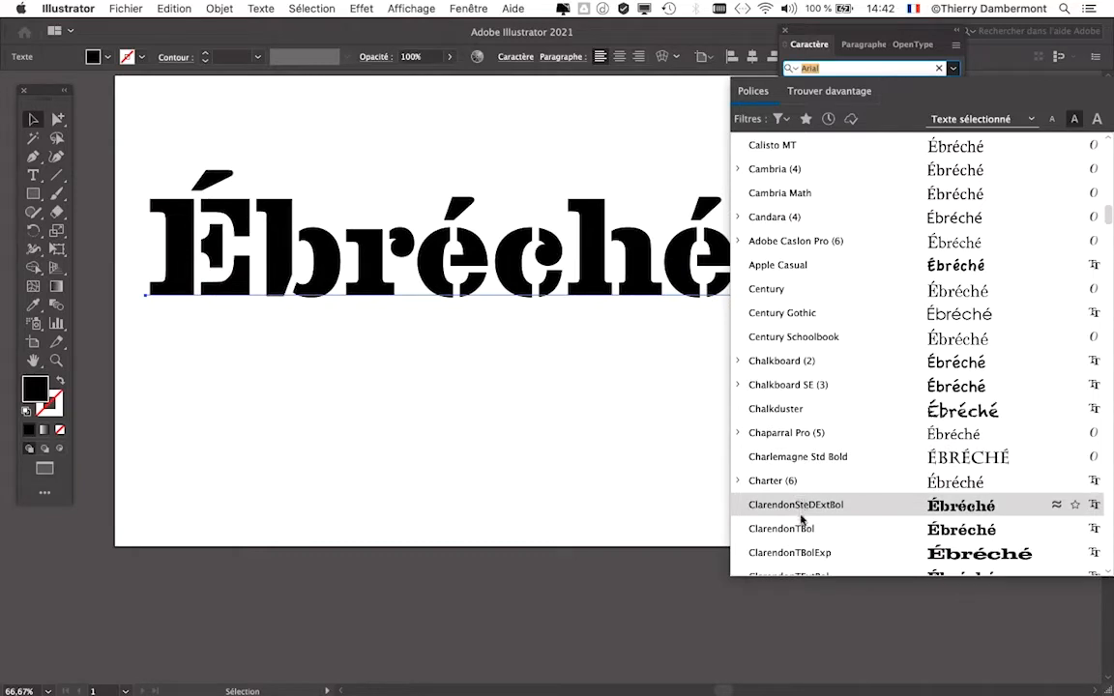
{"action": "scroll", "coordinate": [805, 529], "scroll_direction": "down", "scroll_amount": 3}
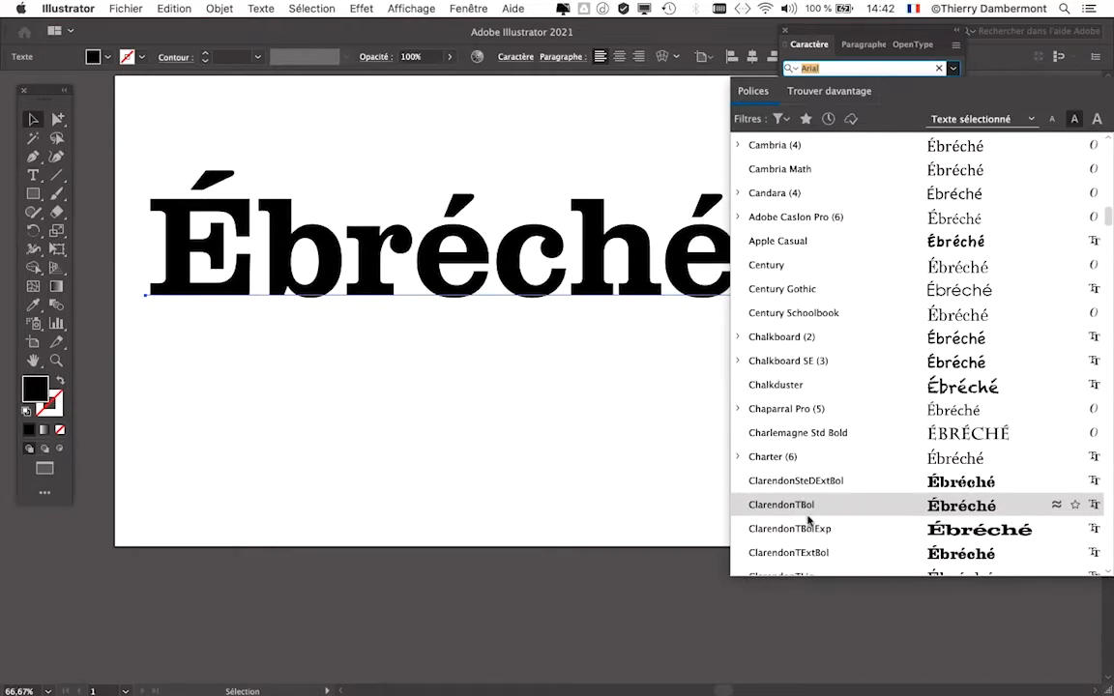
{"action": "scroll", "coordinate": [805, 502], "scroll_direction": "down", "scroll_amount": 1}
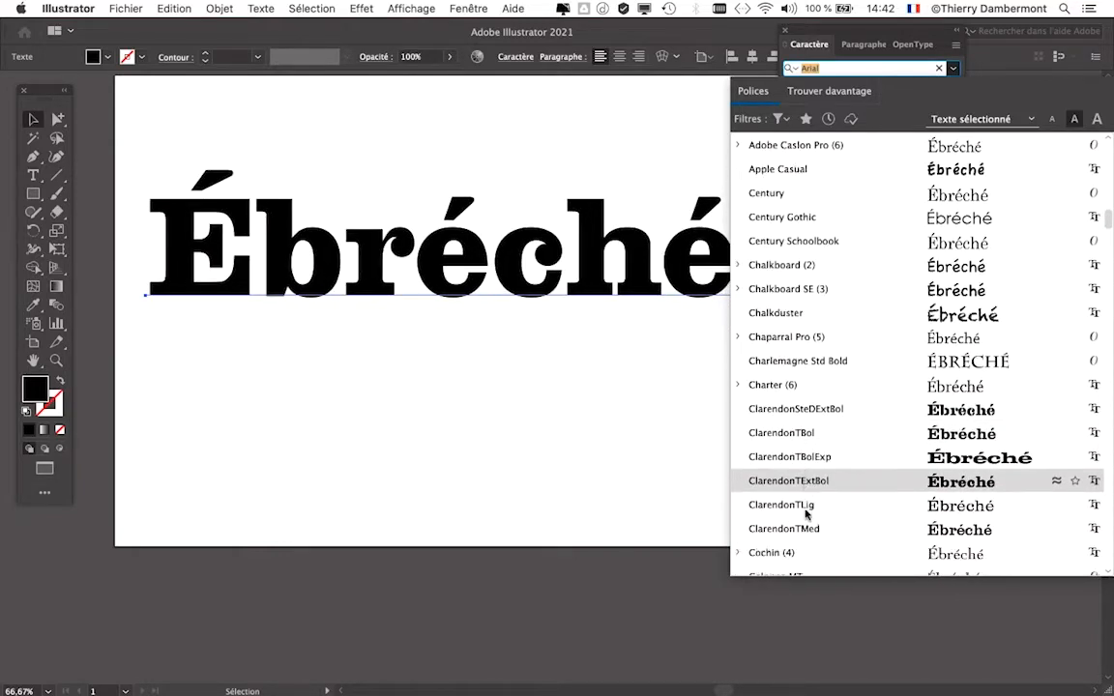
{"action": "scroll", "coordinate": [805, 515], "scroll_direction": "down", "scroll_amount": 4}
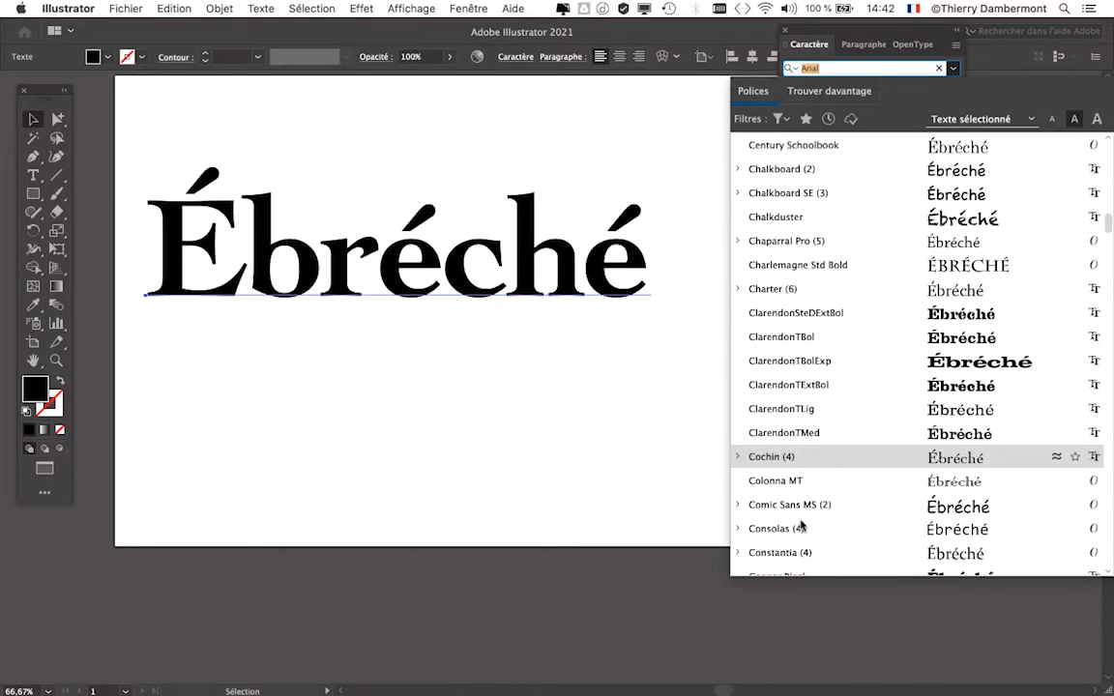
{"action": "scroll", "coordinate": [801, 515], "scroll_direction": "down", "scroll_amount": 3}
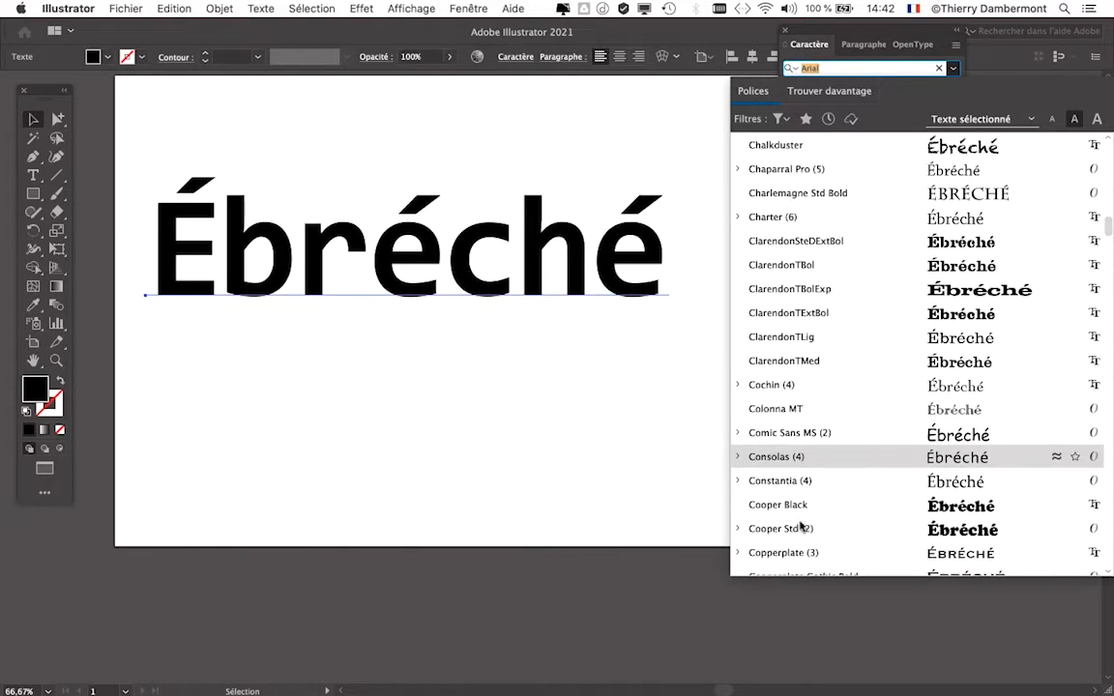
{"action": "scroll", "coordinate": [800, 515], "scroll_direction": "down", "scroll_amount": 3}
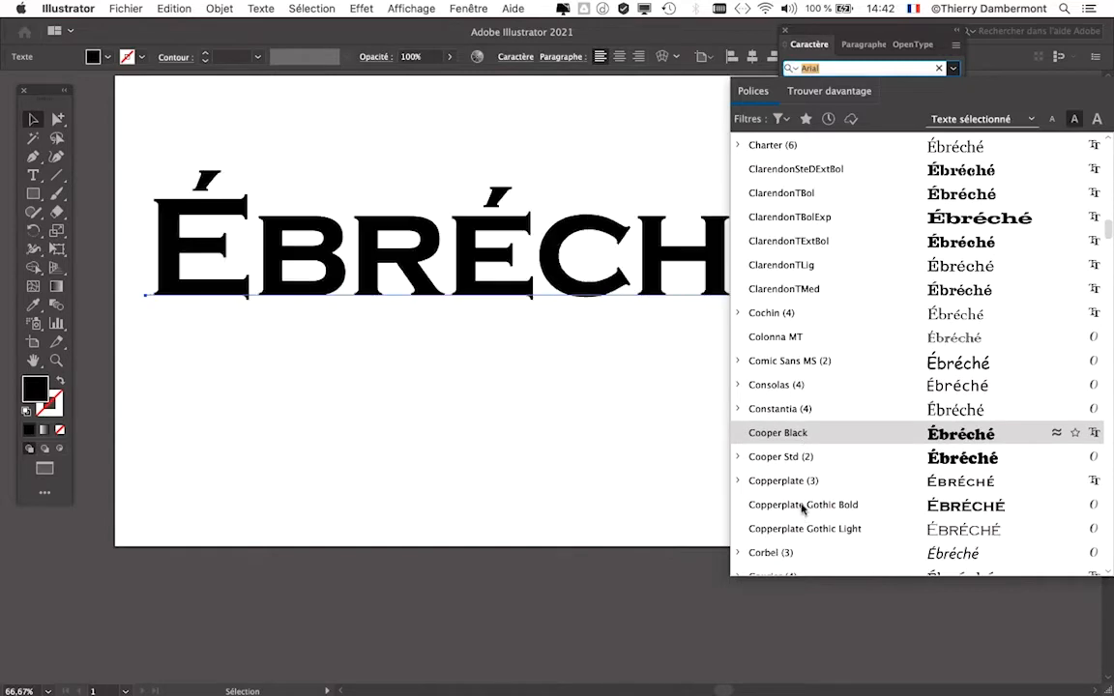
{"action": "scroll", "coordinate": [801, 517], "scroll_direction": "down", "scroll_amount": 1}
{"action": "scroll", "coordinate": [801, 515], "scroll_direction": "down", "scroll_amount": 3}
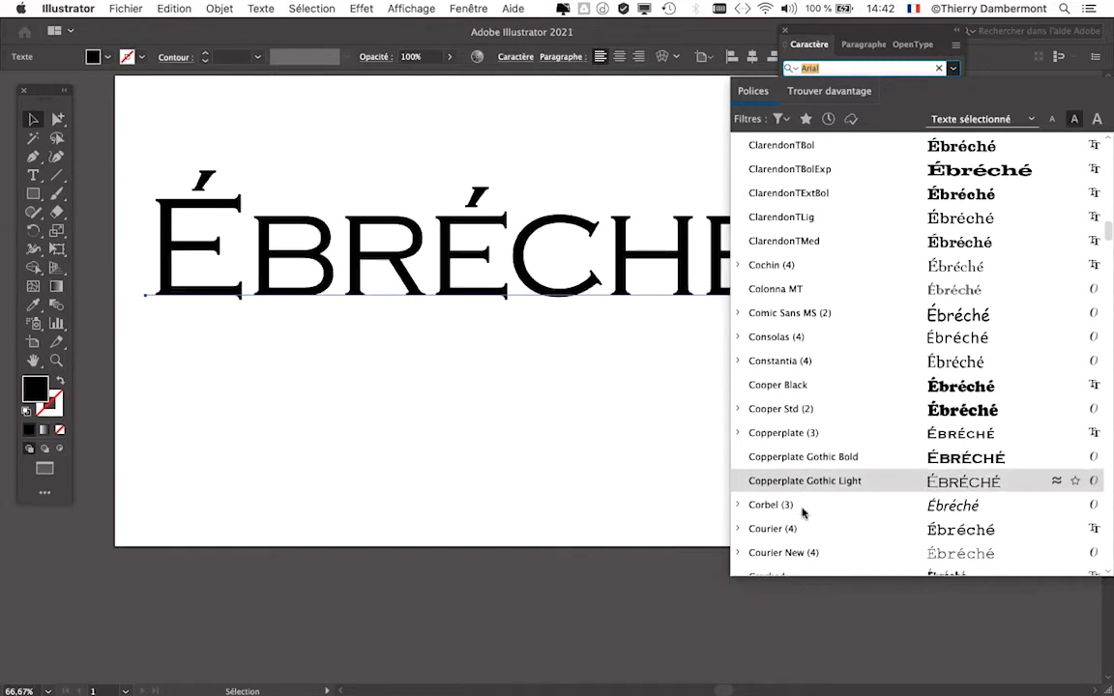
{"action": "scroll", "coordinate": [801, 488], "scroll_direction": "down", "scroll_amount": 6}
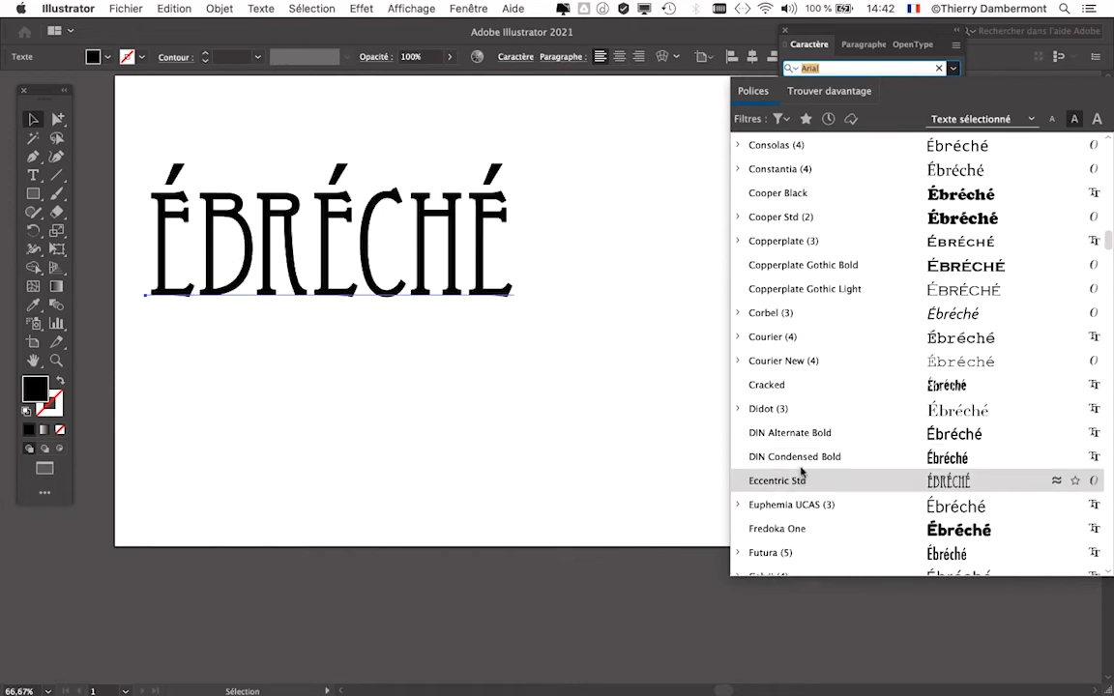
{"action": "scroll", "coordinate": [800, 478], "scroll_direction": "down", "scroll_amount": 1}
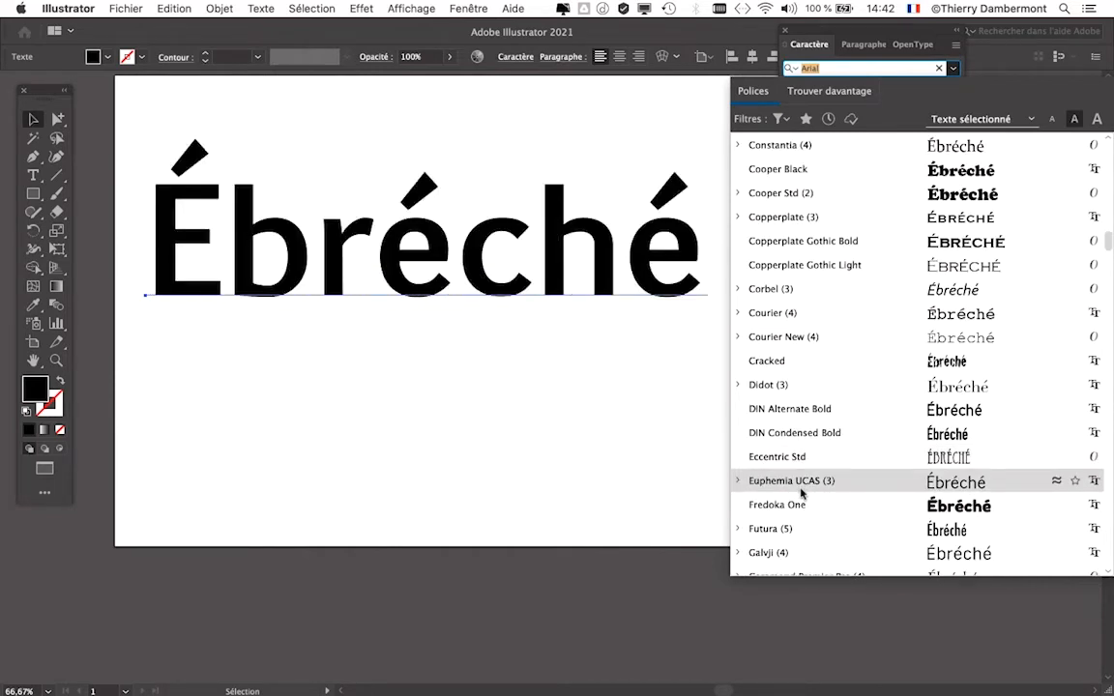
{"action": "scroll", "coordinate": [798, 504], "scroll_direction": "down", "scroll_amount": 2}
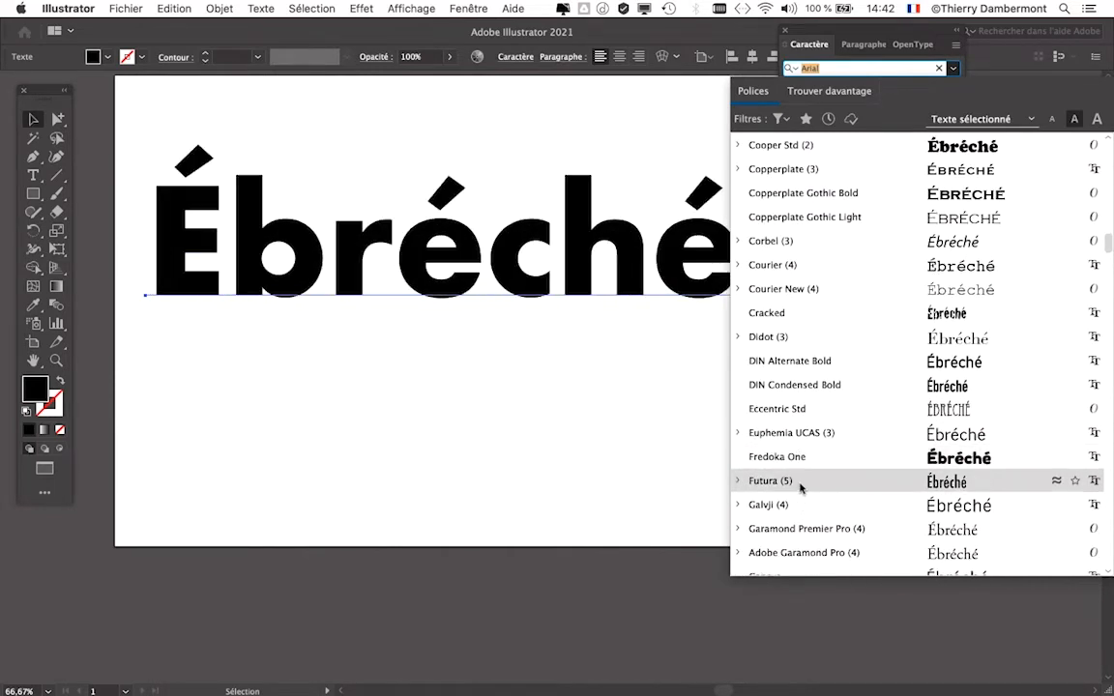
{"action": "scroll", "coordinate": [799, 504], "scroll_direction": "down", "scroll_amount": 2}
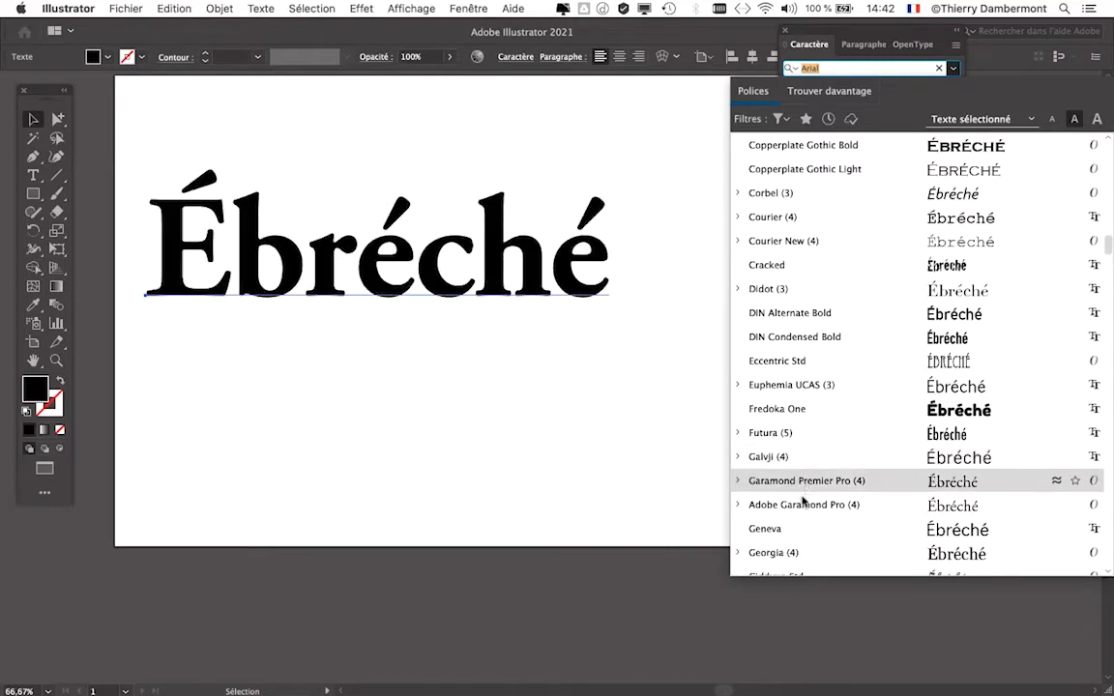
{"action": "scroll", "coordinate": [801, 505], "scroll_direction": "down", "scroll_amount": 4}
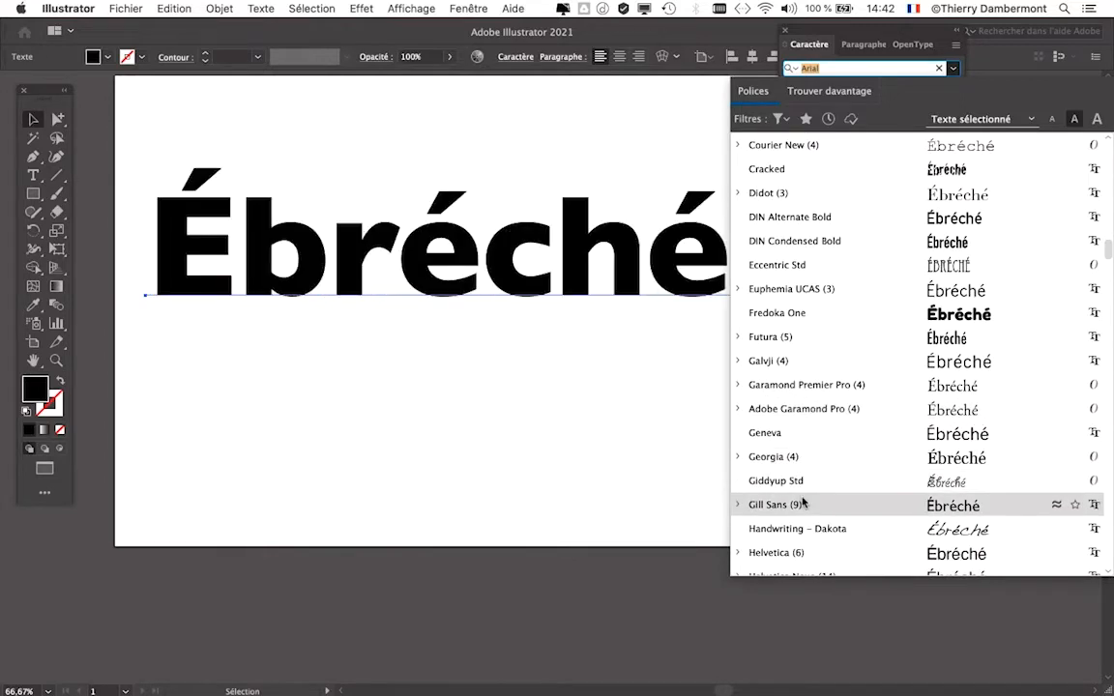
{"action": "scroll", "coordinate": [800, 501], "scroll_direction": "down", "scroll_amount": 2}
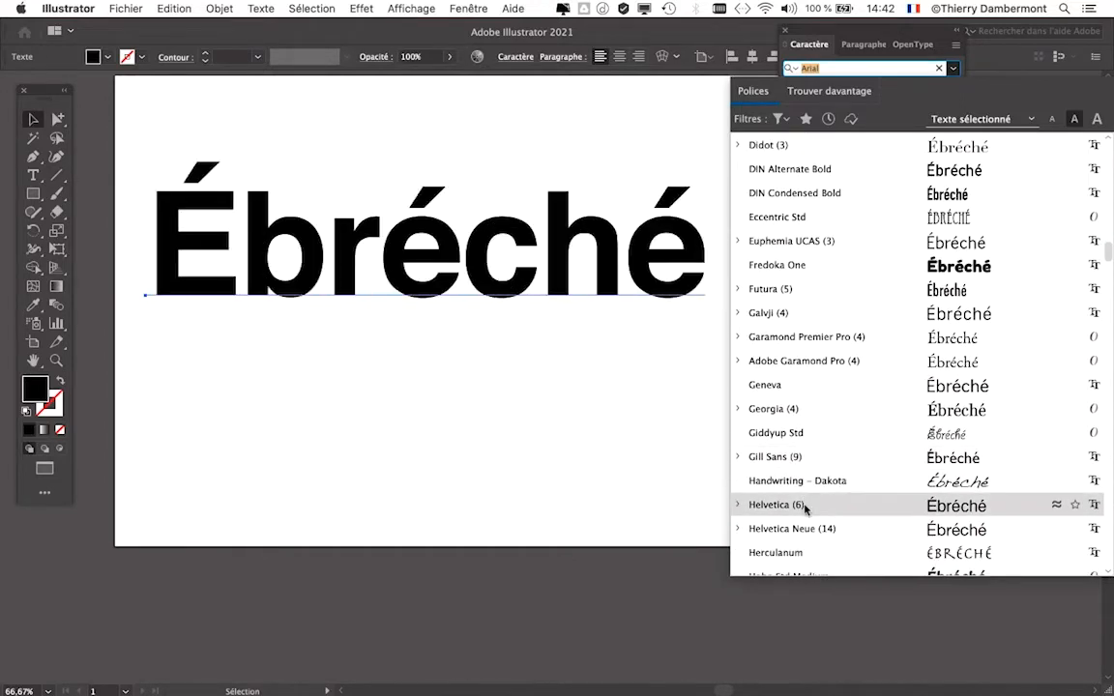
{"action": "scroll", "coordinate": [804, 497], "scroll_direction": "down", "scroll_amount": 4}
{"action": "scroll", "coordinate": [807, 486], "scroll_direction": "down", "scroll_amount": 5}
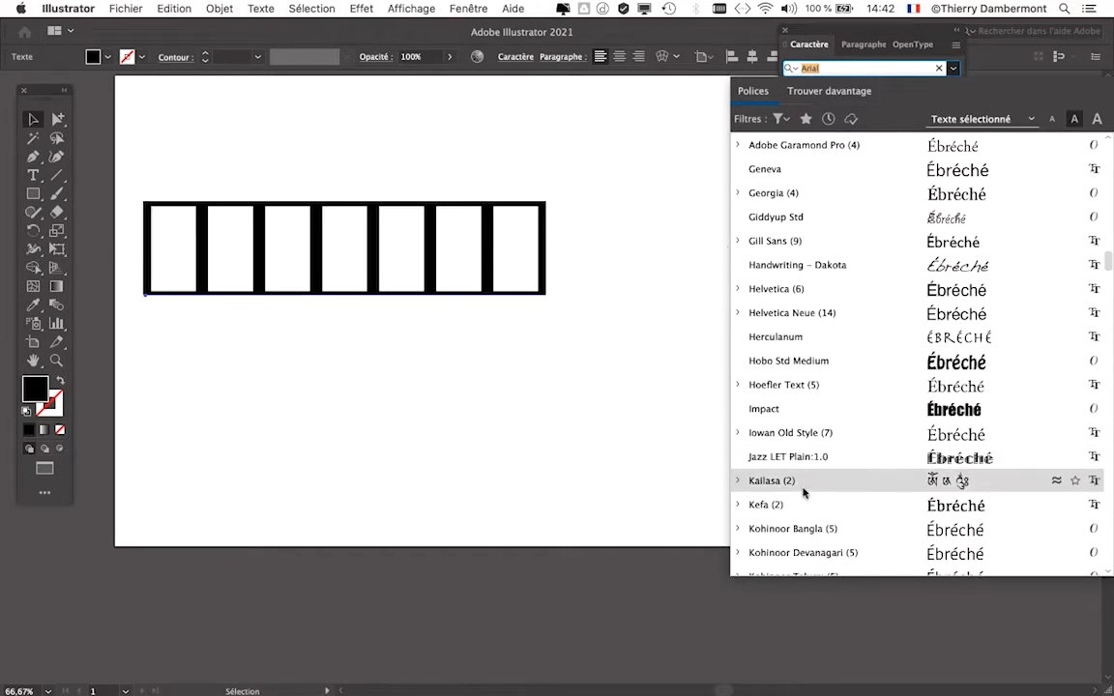
{"action": "scroll", "coordinate": [803, 505], "scroll_direction": "down", "scroll_amount": 2}
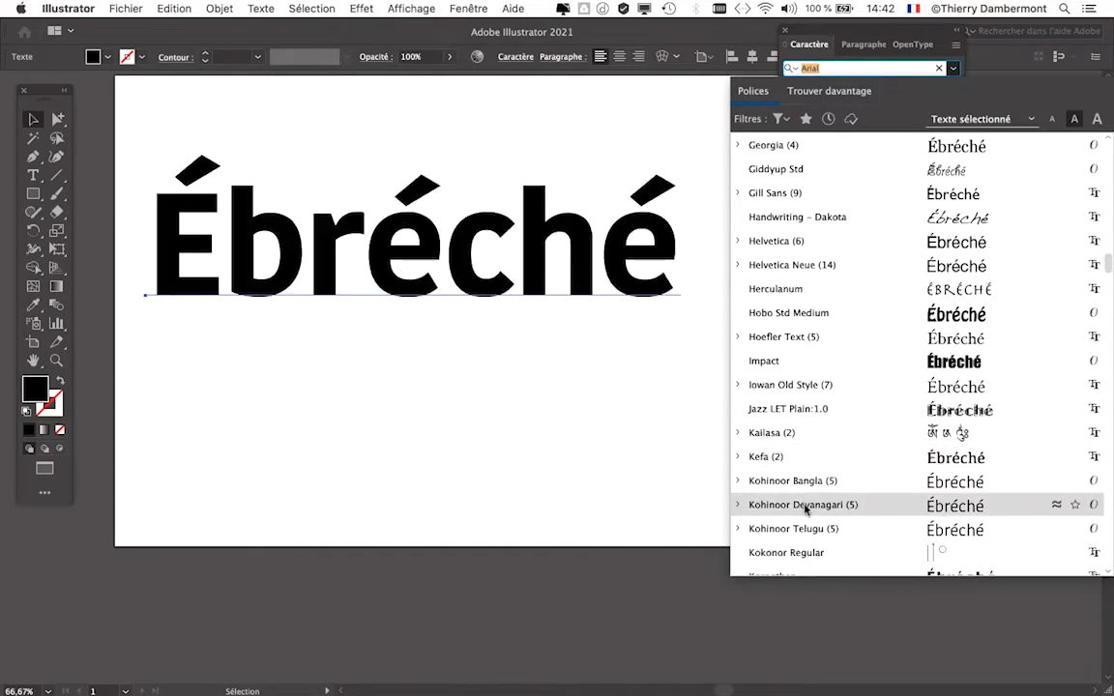
{"action": "scroll", "coordinate": [802, 512], "scroll_direction": "down", "scroll_amount": 1}
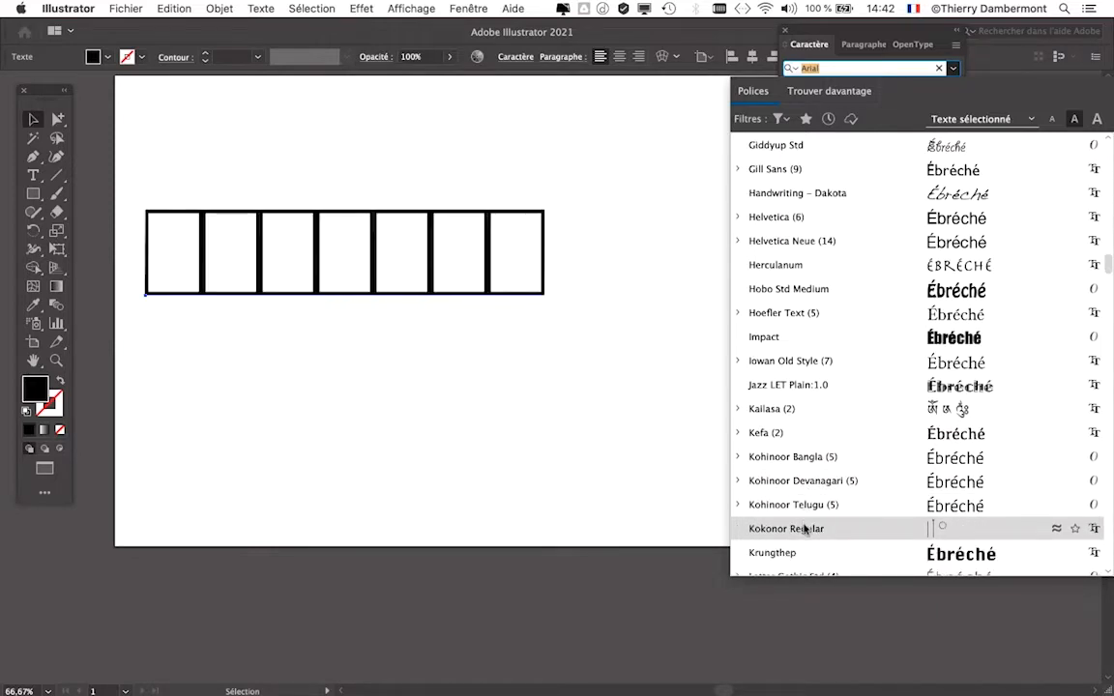
{"action": "scroll", "coordinate": [804, 528], "scroll_direction": "down", "scroll_amount": 1}
{"action": "scroll", "coordinate": [805, 531], "scroll_direction": "down", "scroll_amount": 3}
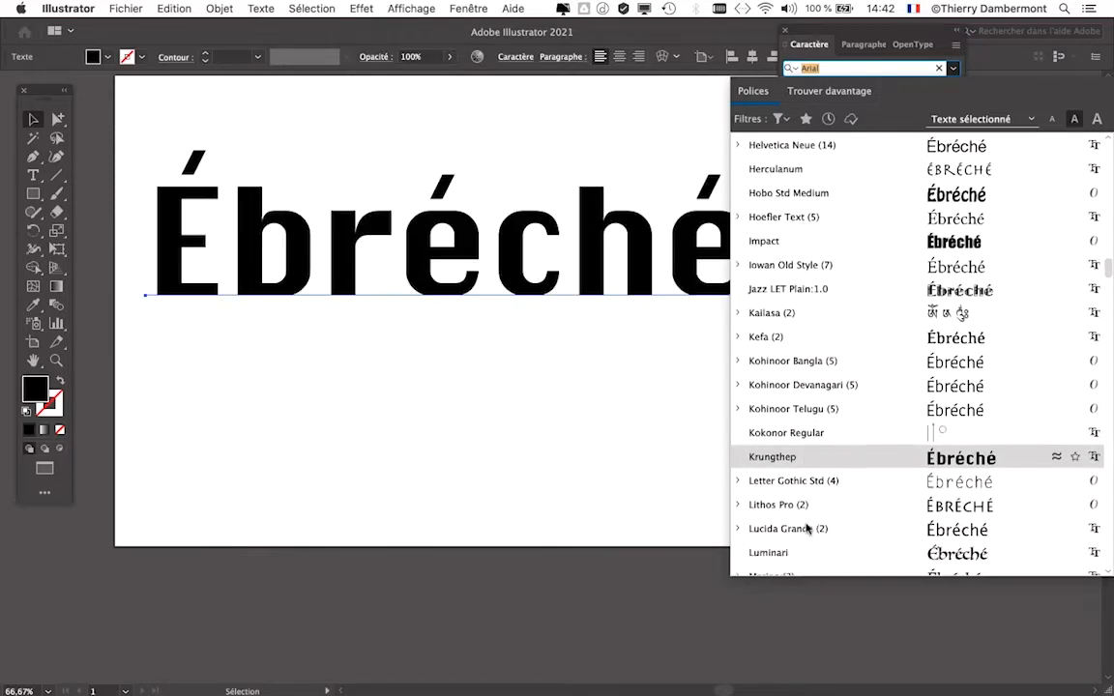
- Compare the fonts from Marion to Noteworthy as live previews on "Ébréché" and close the font list without choosing one
{"action": "scroll", "coordinate": [807, 507], "scroll_direction": "down", "scroll_amount": 3}
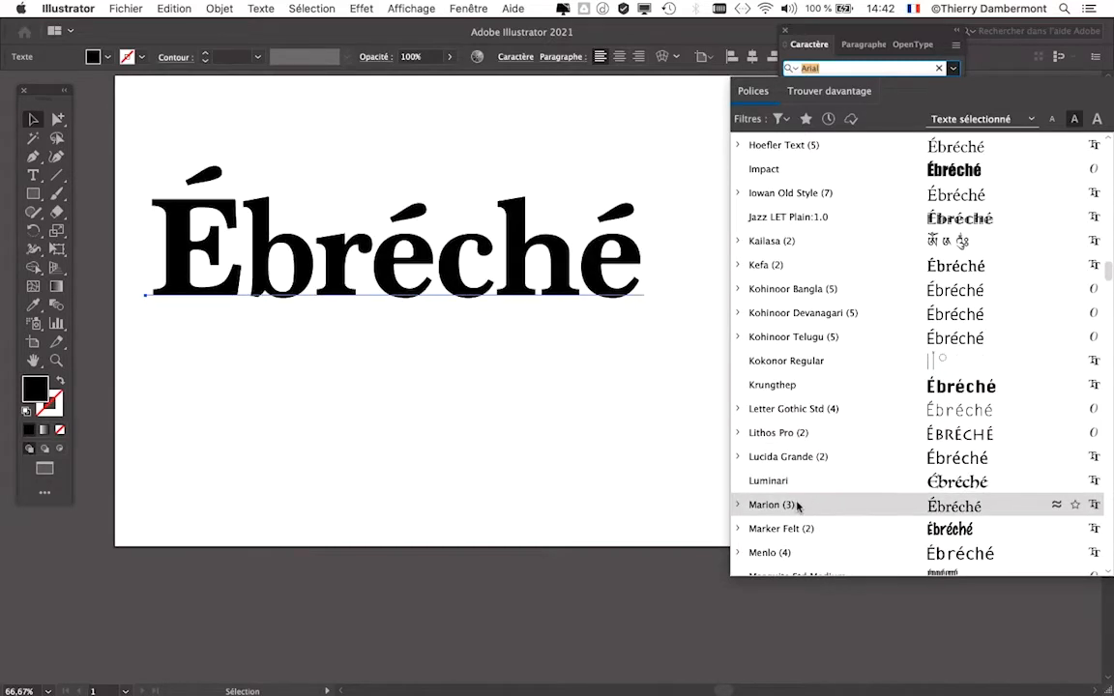
{"action": "scroll", "coordinate": [799, 502], "scroll_direction": "down", "scroll_amount": 5}
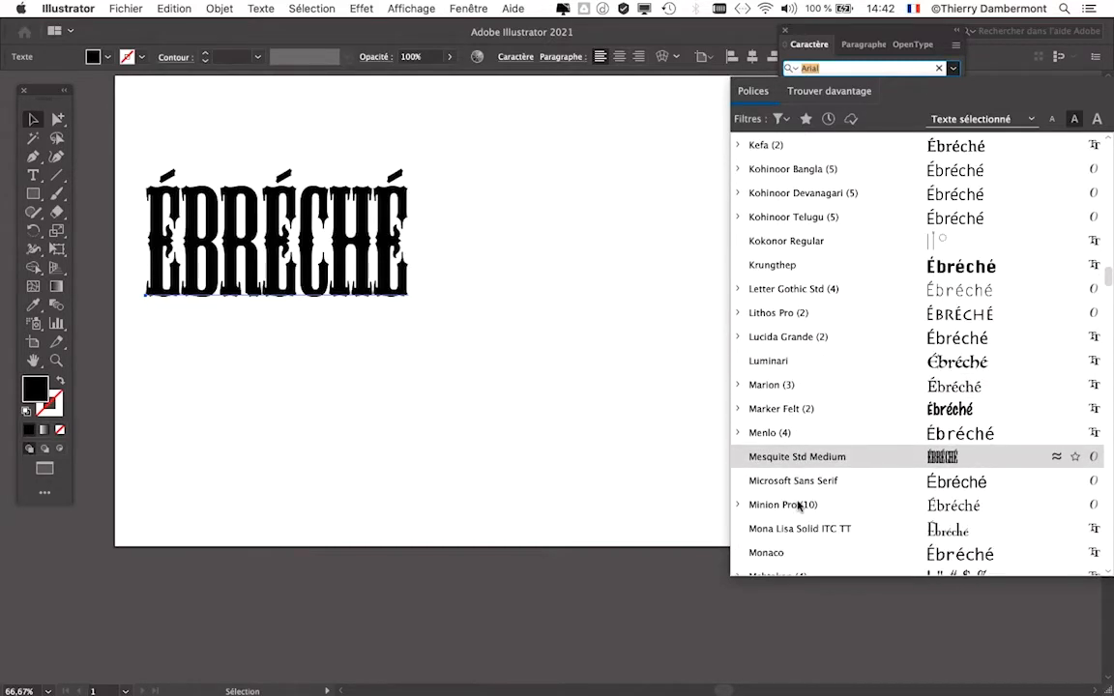
{"action": "scroll", "coordinate": [799, 511], "scroll_direction": "down", "scroll_amount": 3}
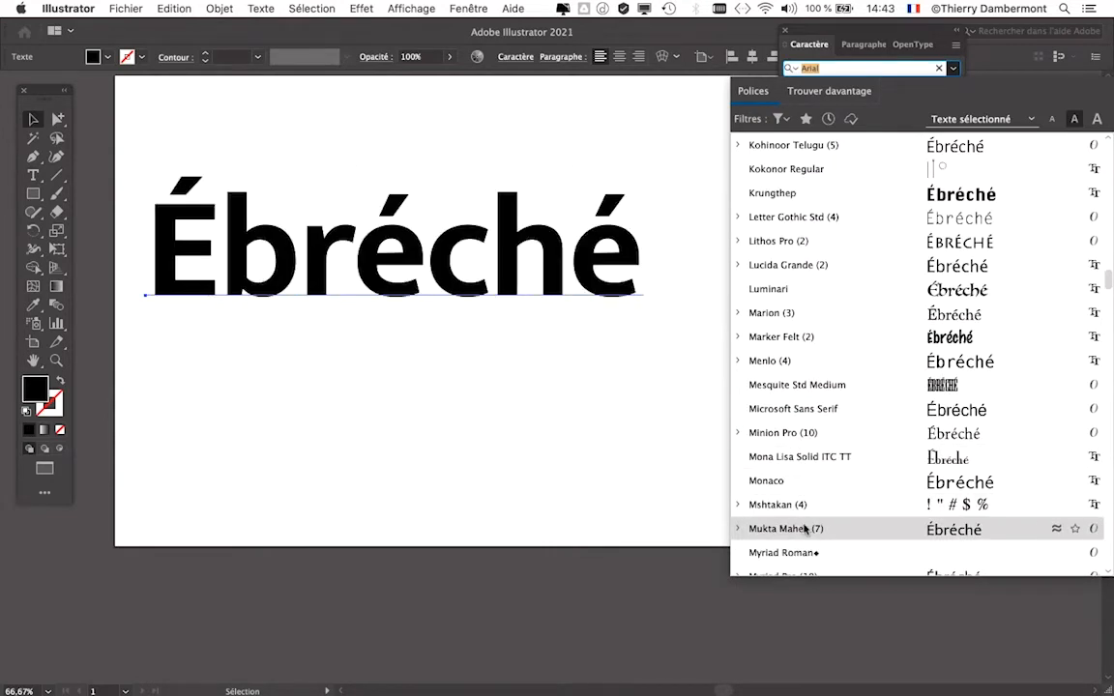
{"action": "scroll", "coordinate": [805, 531], "scroll_direction": "down", "scroll_amount": 2}
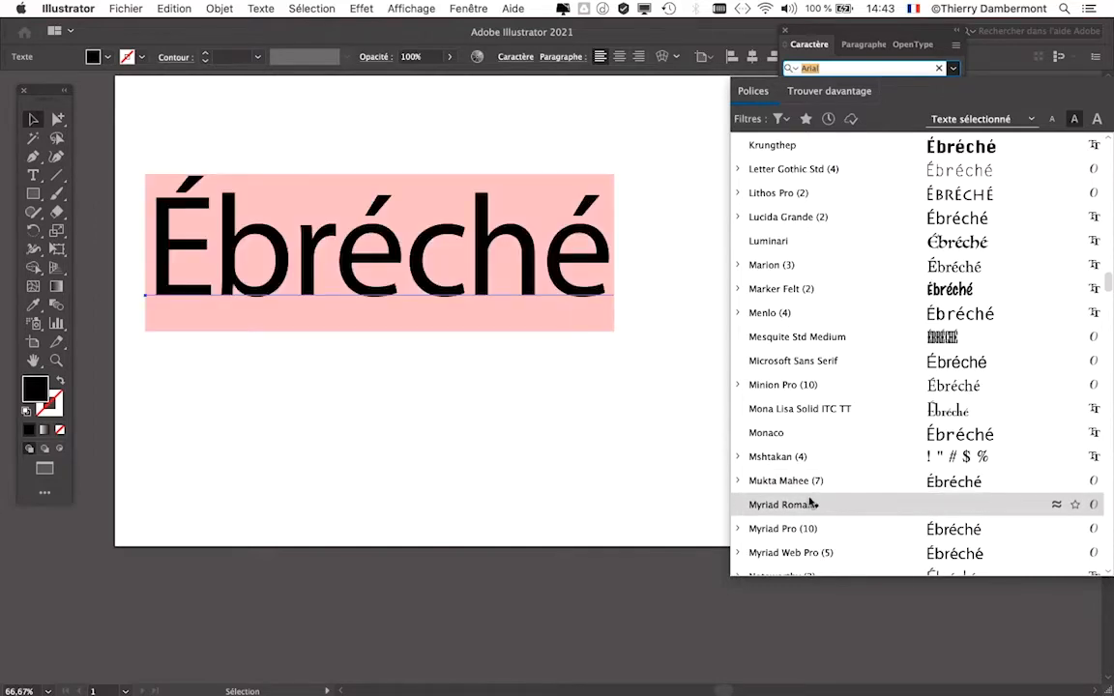
{"action": "scroll", "coordinate": [813, 509], "scroll_direction": "down", "scroll_amount": 1}
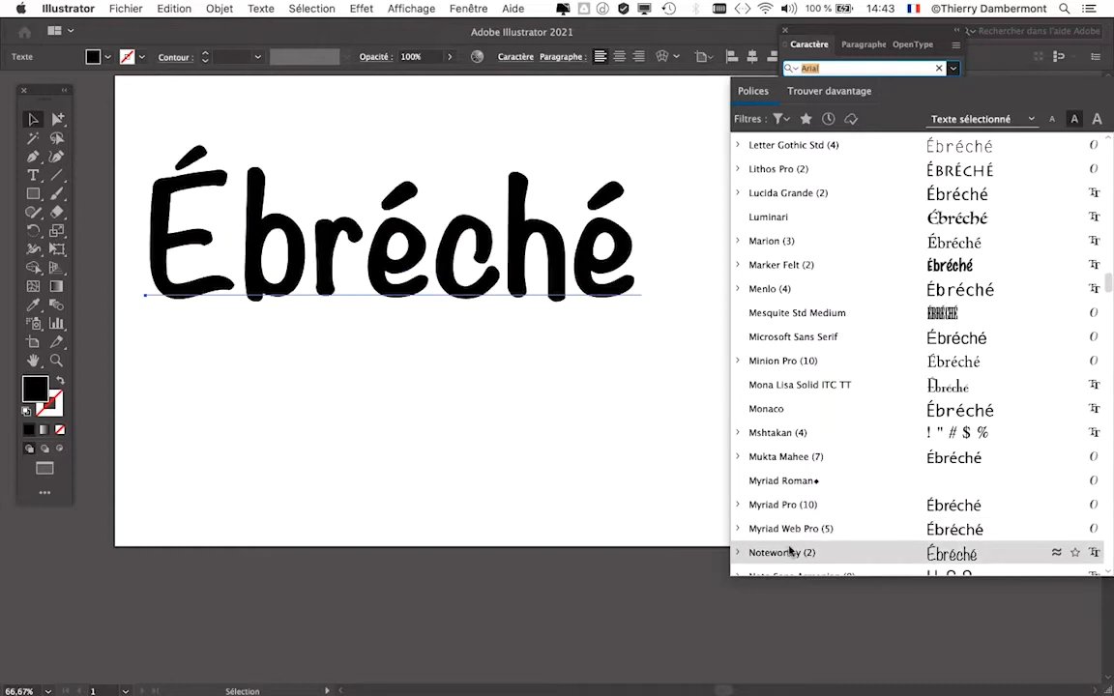
{"action": "left_click", "coordinate": [515, 620]}
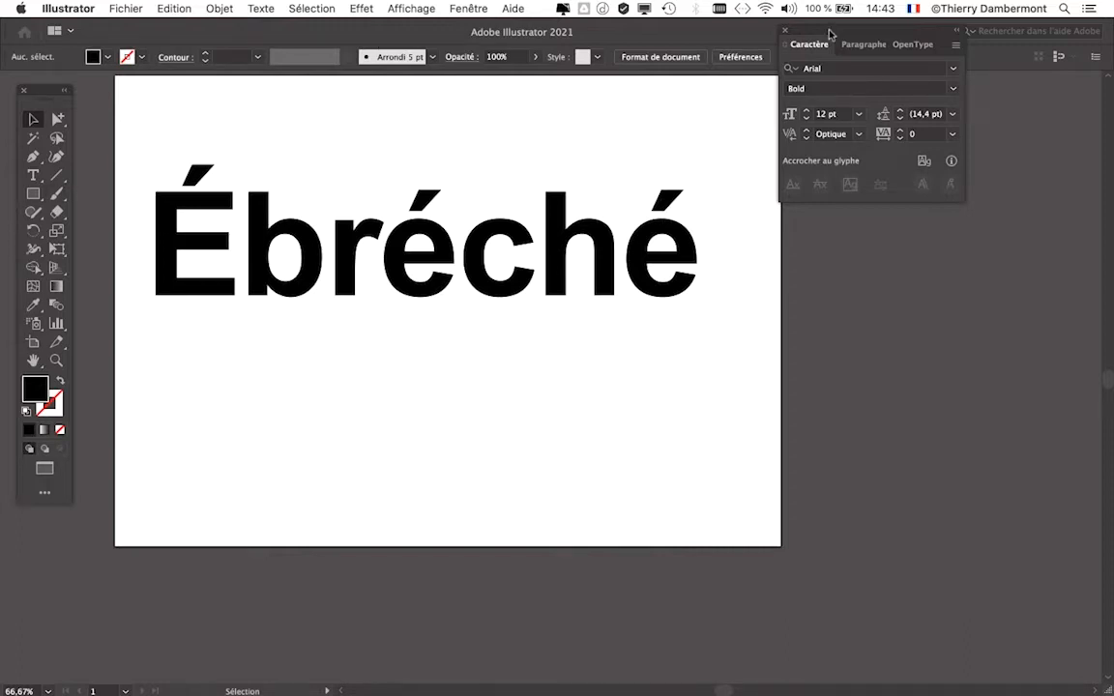
- Move the Caractère panel clear of the artboard and select the "Ébréché" text object
{"action": "left_click_drag", "start_coordinate": [825, 30], "coordinate": [875, 111]}
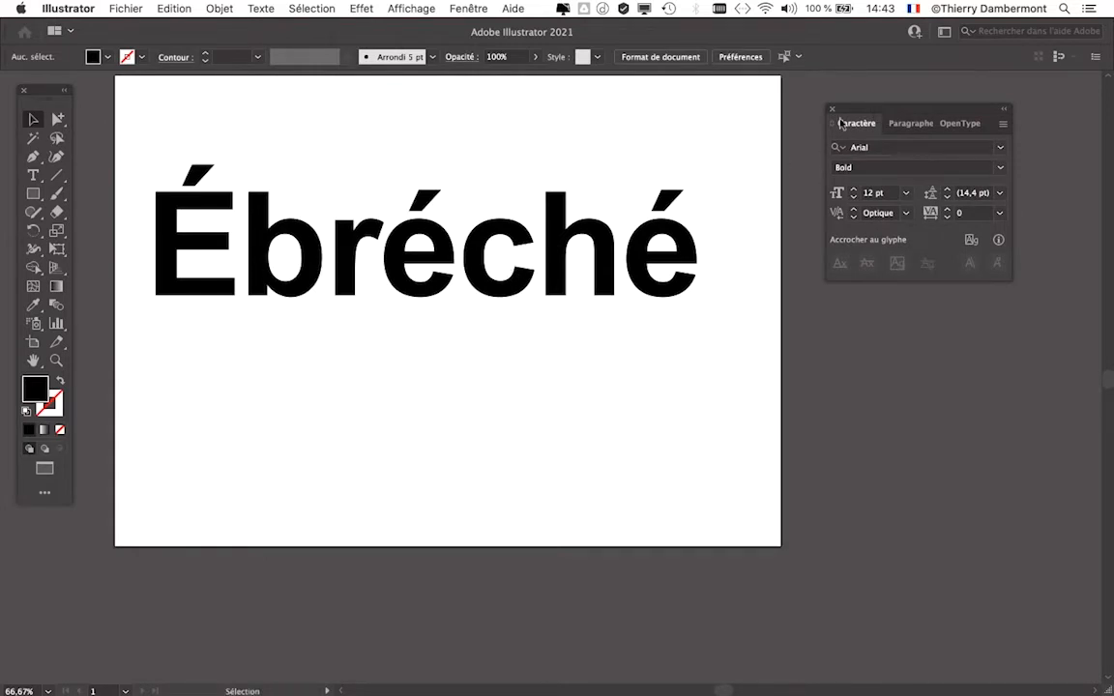
{"action": "left_click_drag", "start_coordinate": [542, 228], "coordinate": [562, 245]}
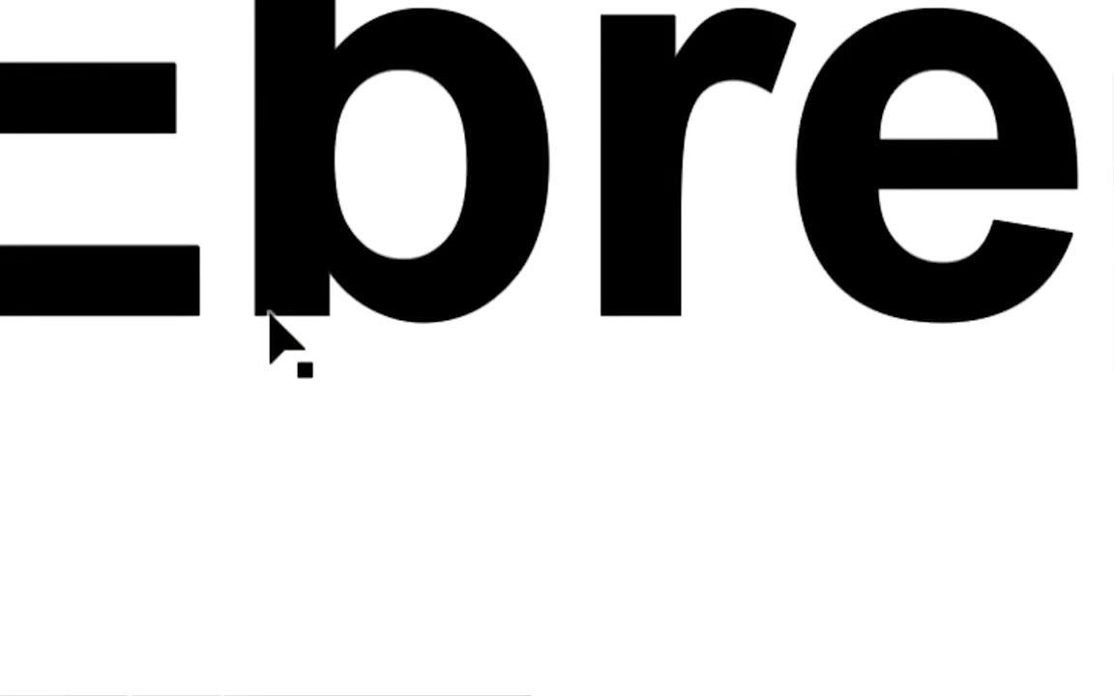
{"action": "left_click", "coordinate": [195, 314]}
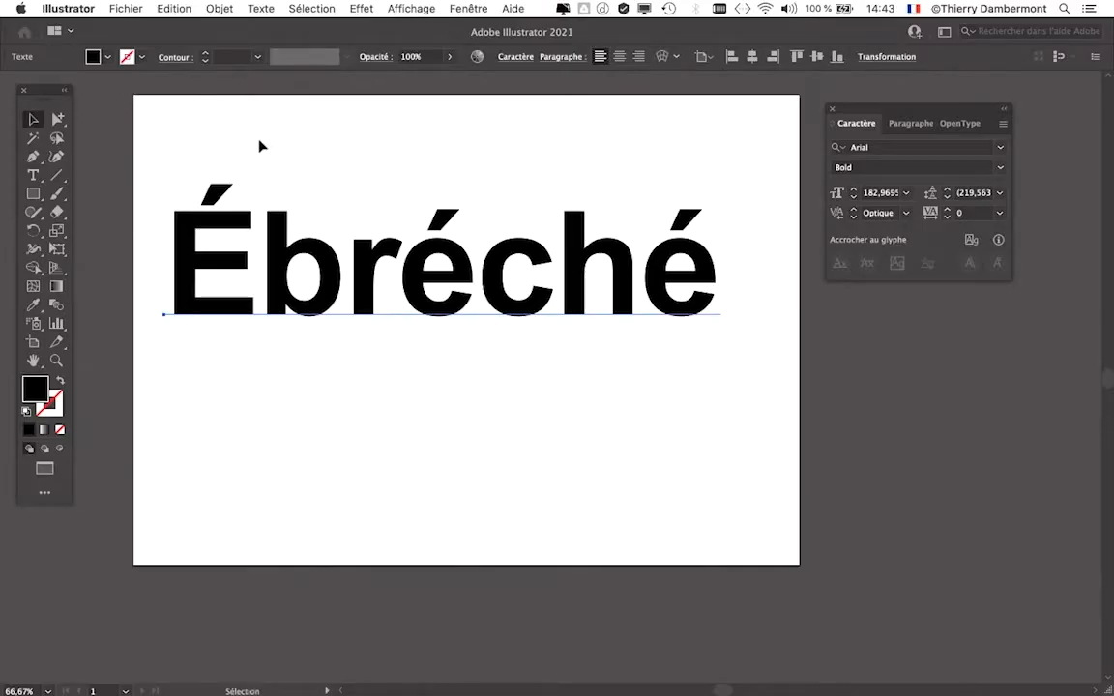
{"action": "left_click_drag", "start_coordinate": [883, 109], "coordinate": [941, 108]}
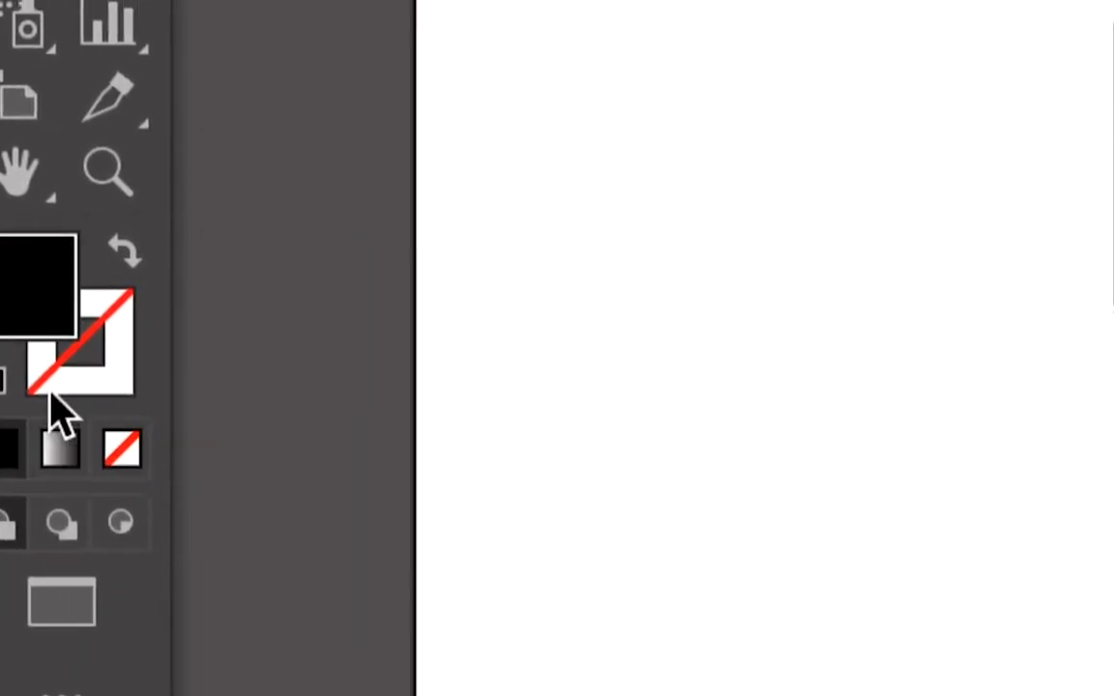
- Give the text a stroke with the Noir swatch from the Nuancier panel and place that panel beside the artboard
{"action": "left_click", "coordinate": [50, 388]}
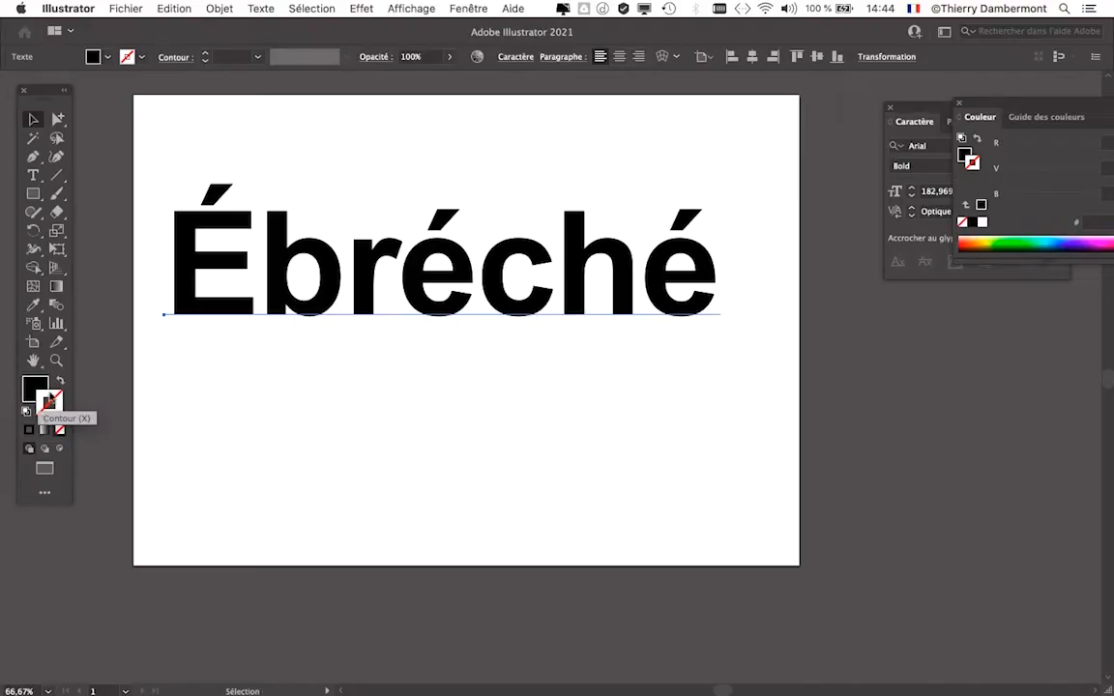
{"action": "left_click", "coordinate": [483, 7]}
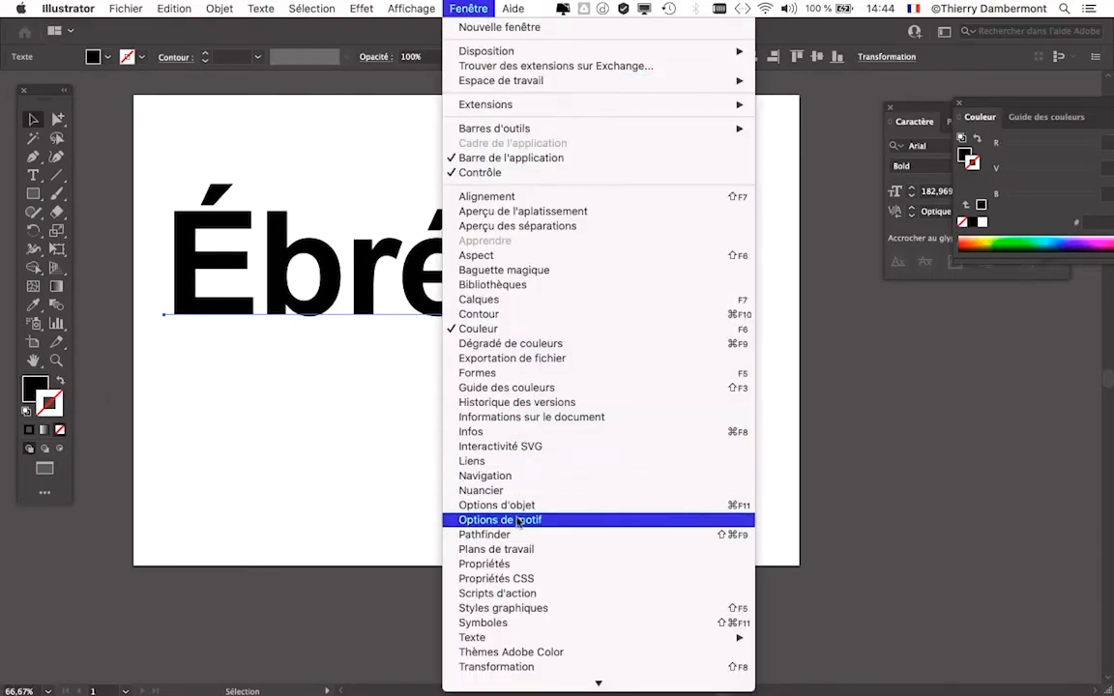
{"action": "left_click", "coordinate": [606, 490]}
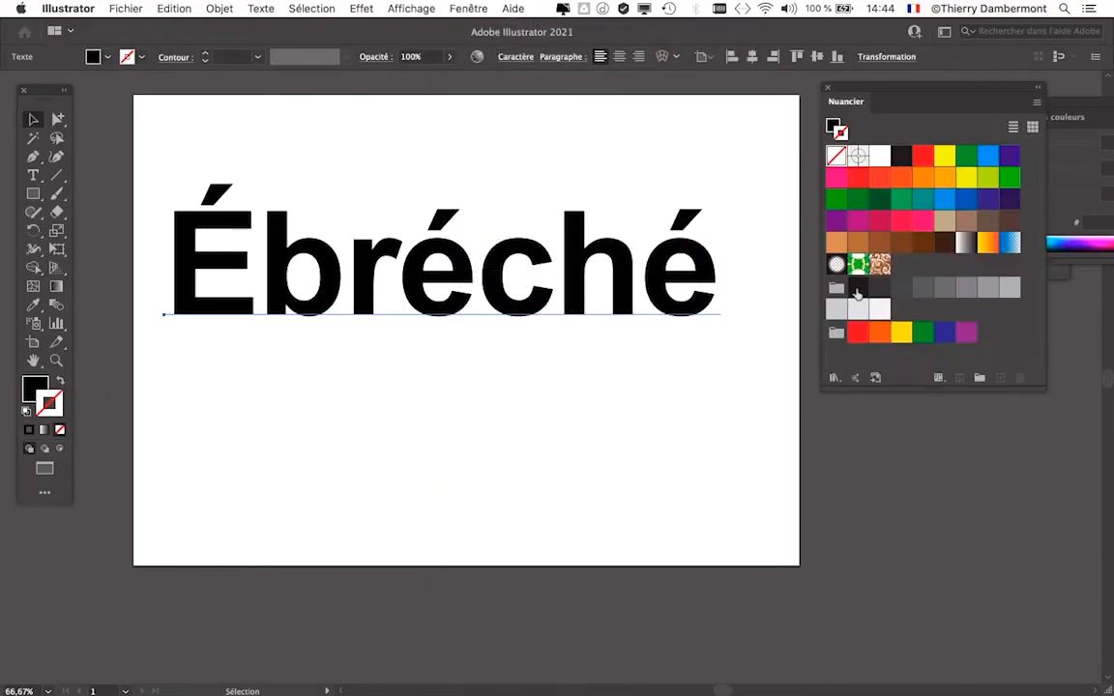
{"action": "left_click_drag", "start_coordinate": [860, 92], "coordinate": [773, 318]}
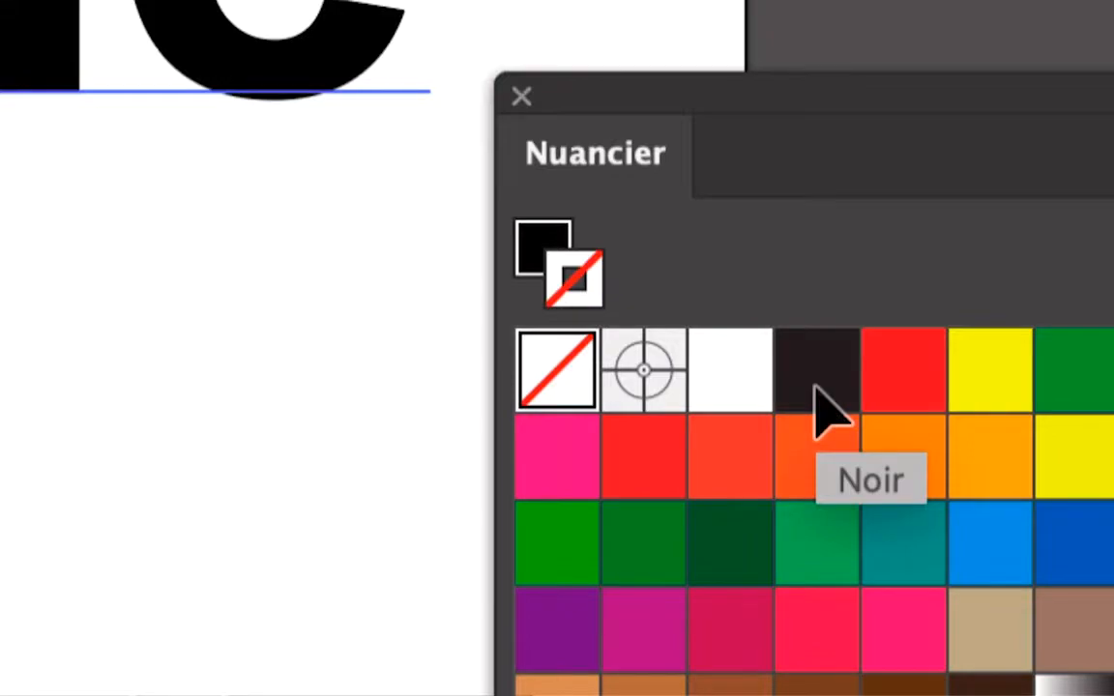
{"action": "left_click", "coordinate": [817, 390]}
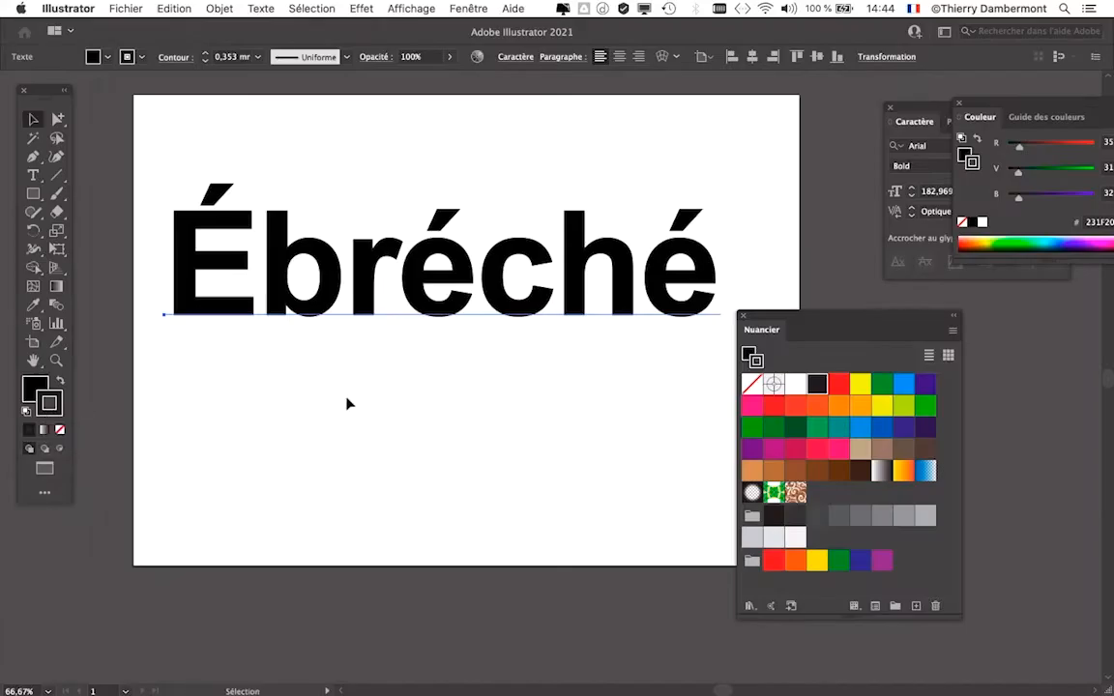
{"action": "left_click_drag", "start_coordinate": [757, 314], "coordinate": [884, 336]}
- Show the Contour panel and place it just above the word on the artboard
{"action": "left_click", "coordinate": [468, 9]}
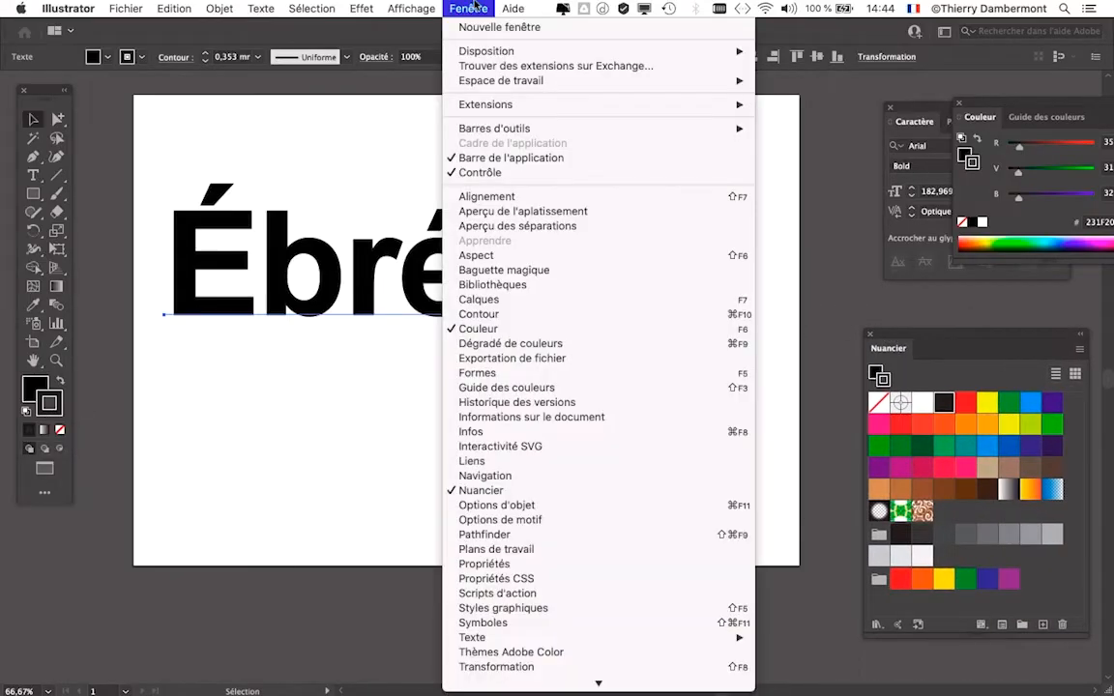
{"action": "left_click", "coordinate": [477, 314]}
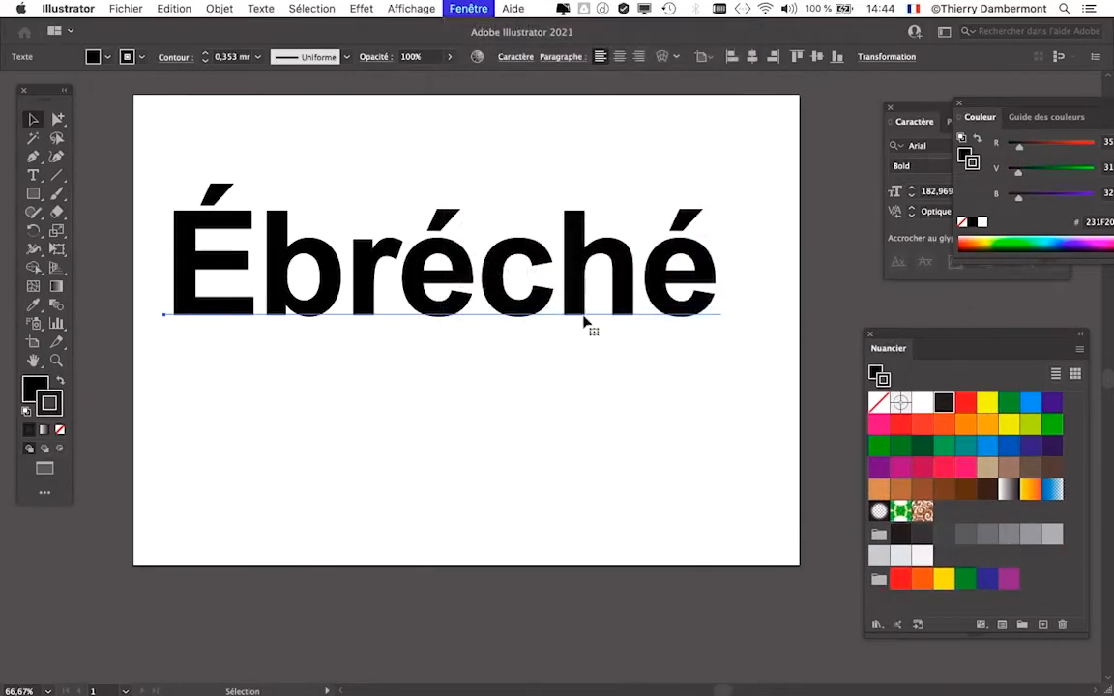
{"action": "left_click_drag", "start_coordinate": [850, 118], "coordinate": [530, 126]}
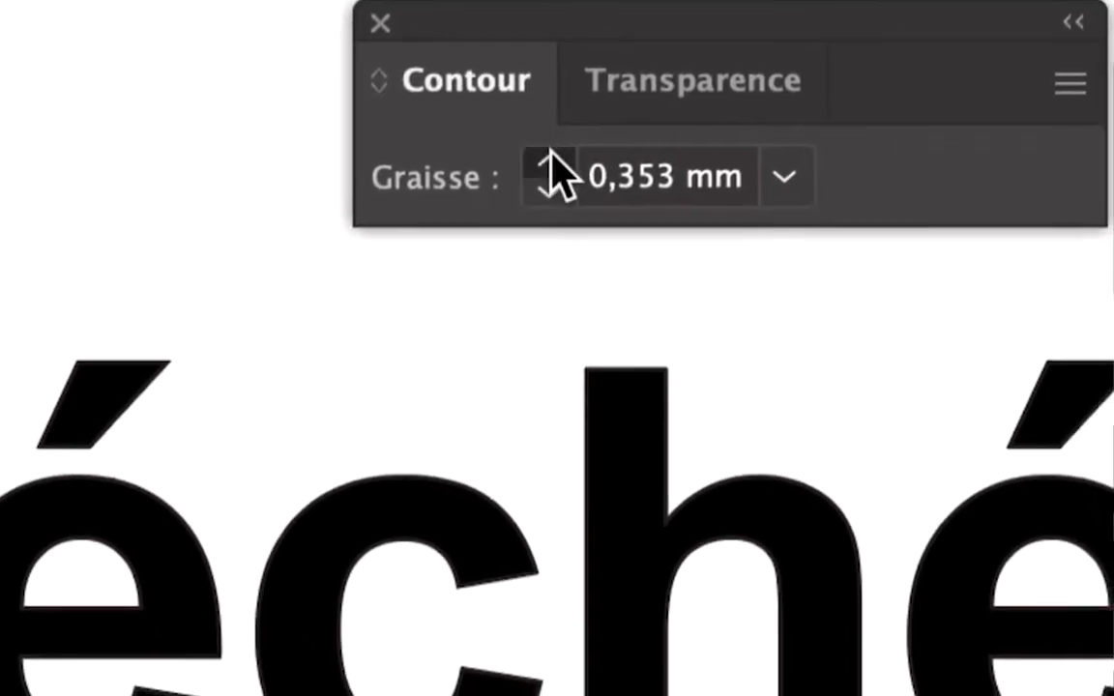
- Try several stroke weights on the text, settle on 4 mm and move the Contour panel above the letter É
{"action": "left_click", "coordinate": [612, 230]}
{"action": "left_click", "coordinate": [612, 230]}
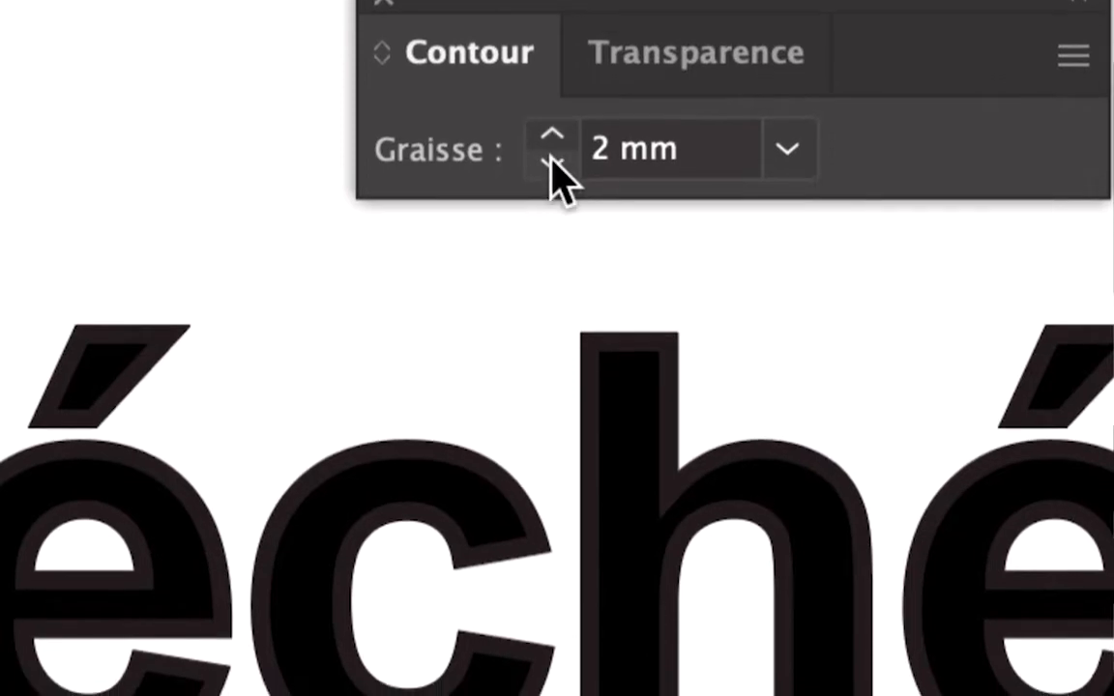
{"action": "left_click", "coordinate": [551, 160]}
{"action": "left_click", "coordinate": [553, 134]}
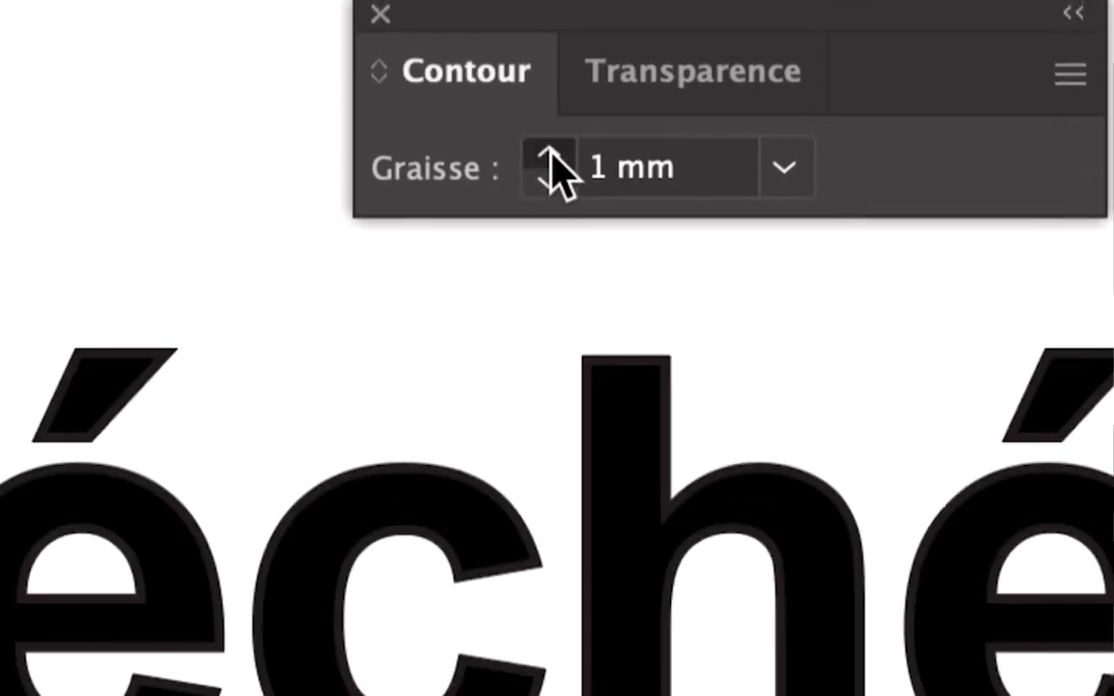
{"action": "left_click", "coordinate": [553, 135]}
{"action": "left_click", "coordinate": [551, 154]}
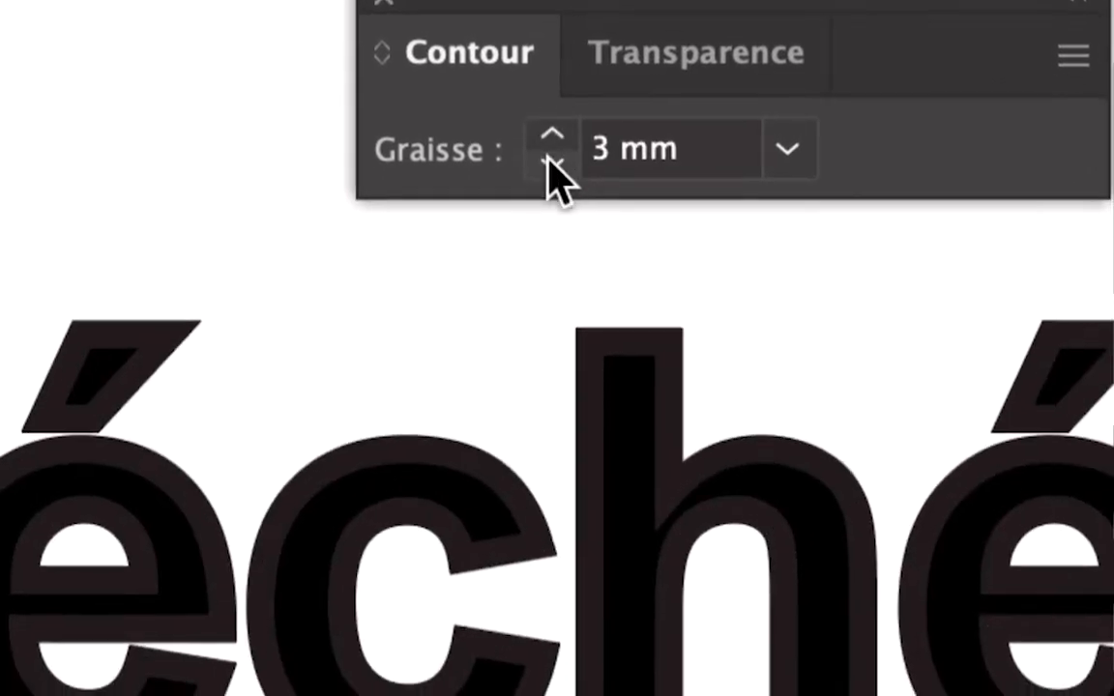
{"action": "left_click", "coordinate": [549, 181]}
{"action": "left_click", "coordinate": [551, 158]}
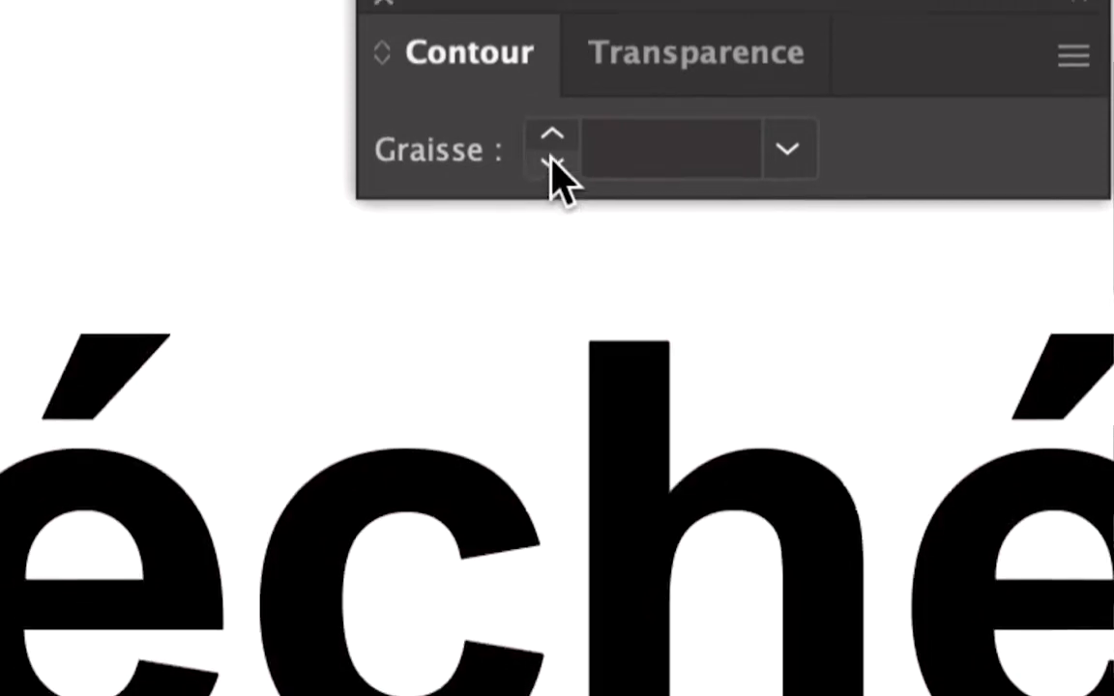
{"action": "left_click", "coordinate": [552, 128]}
{"action": "left_click", "coordinate": [552, 129]}
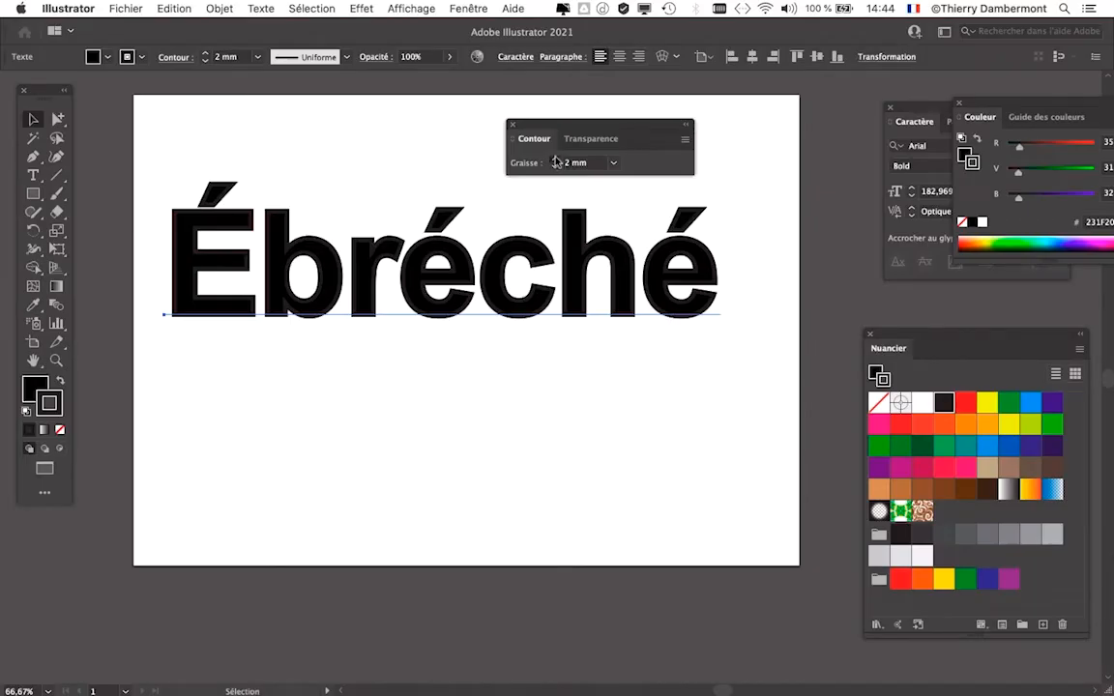
{"action": "left_click", "coordinate": [556, 161]}
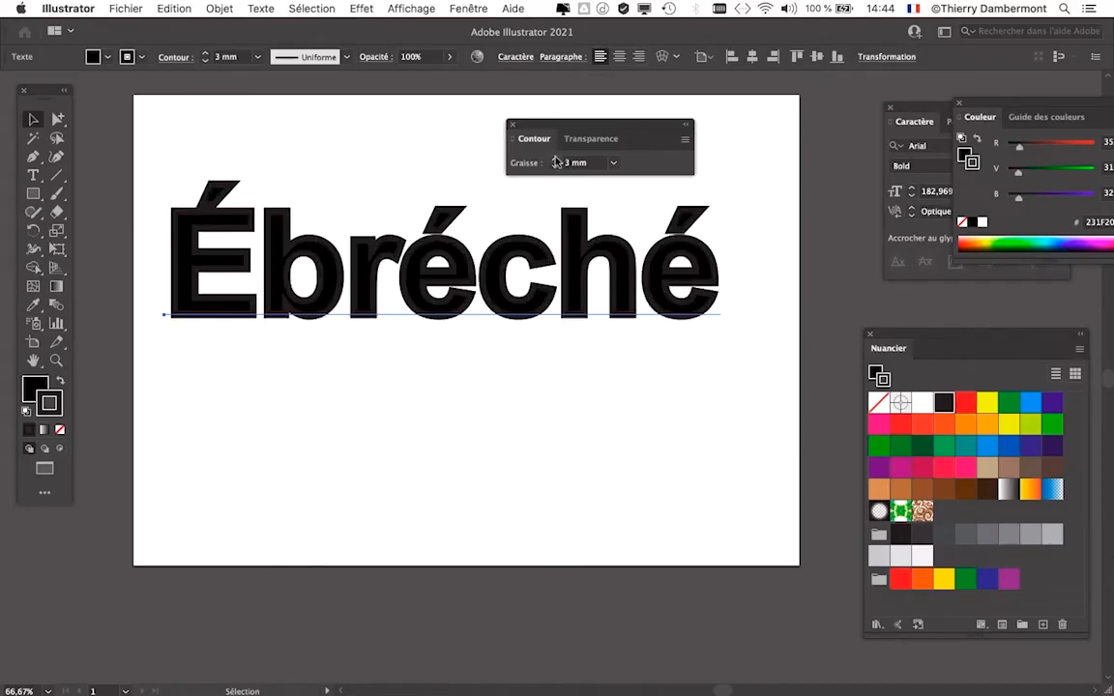
{"action": "left_click", "coordinate": [556, 161]}
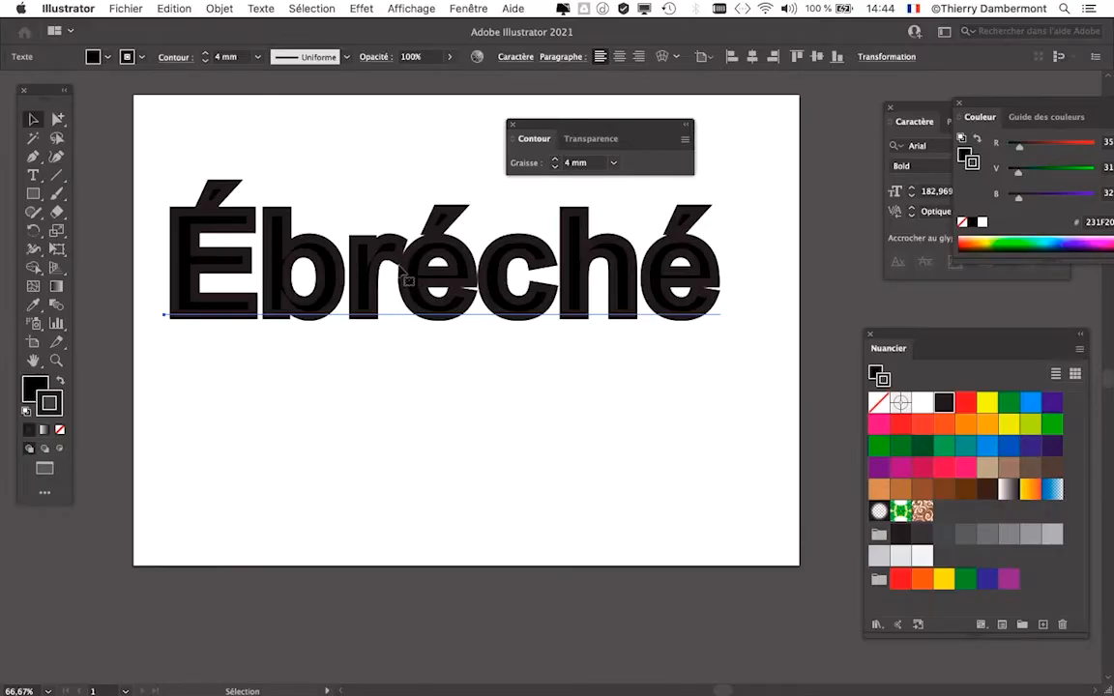
{"action": "left_click_drag", "start_coordinate": [537, 128], "coordinate": [141, 124]}
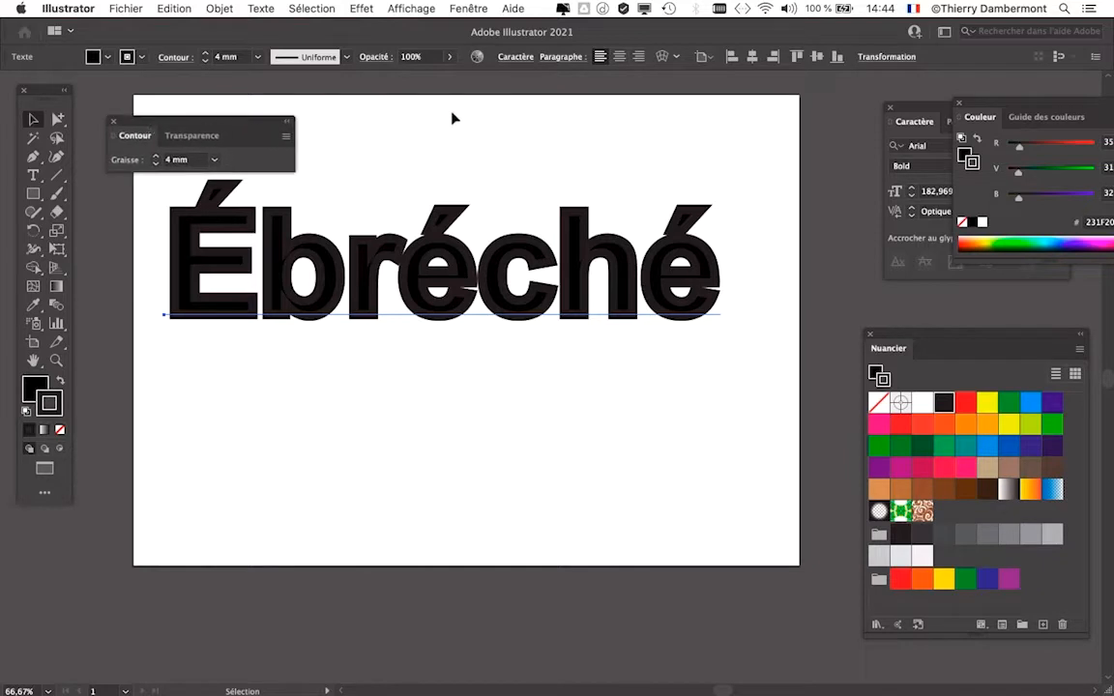
- Set the tracking of the word "Ébréché" to 10
{"action": "left_click", "coordinate": [509, 56]}
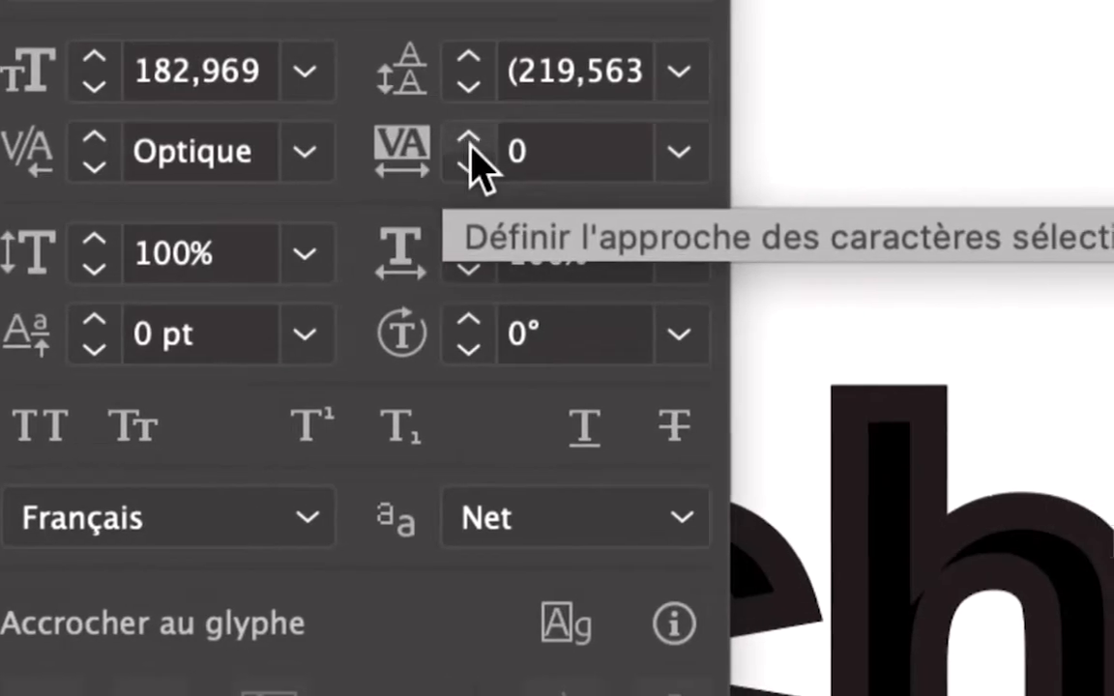
{"action": "left_click", "coordinate": [469, 145]}
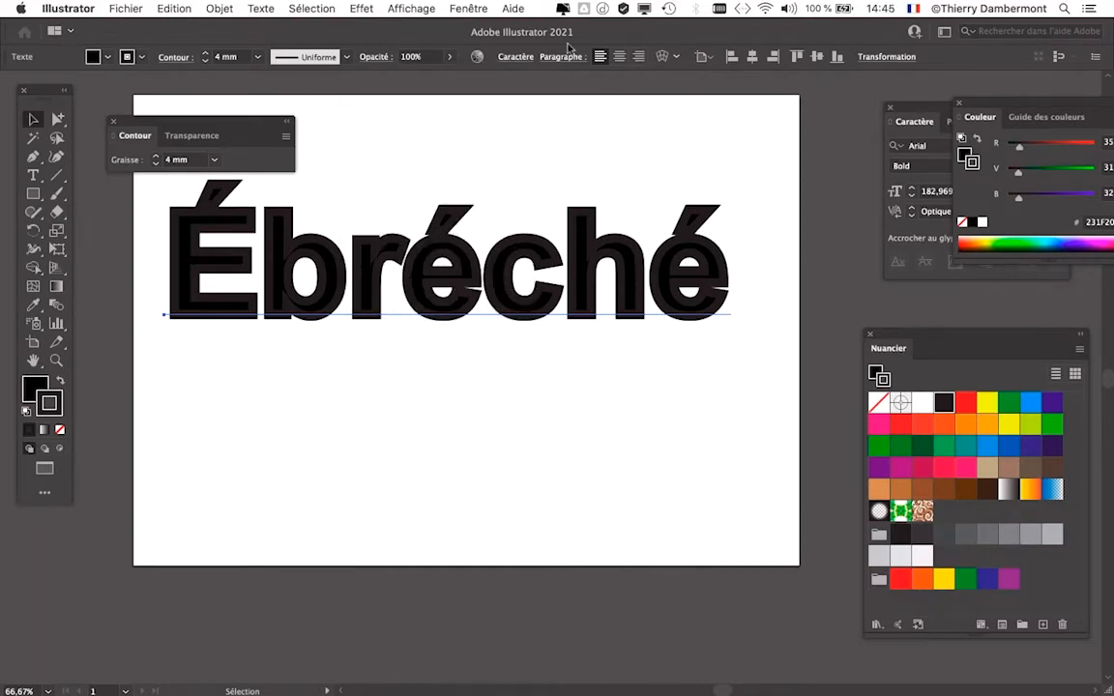
- Bring the Caractère panel back in front of the Couleur panel and move it over the end of the word
{"action": "left_click", "coordinate": [462, 7]}
{"action": "mouse_move", "coordinate": [487, 638]}
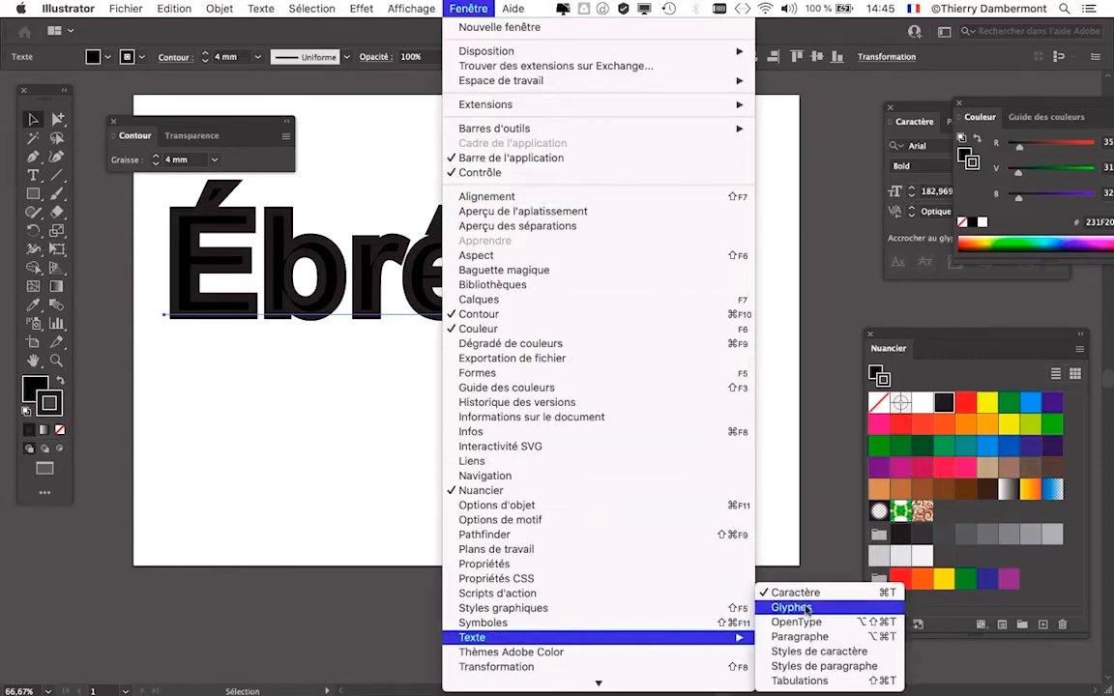
{"action": "left_click", "coordinate": [808, 592]}
{"action": "left_click", "coordinate": [469, 10]}
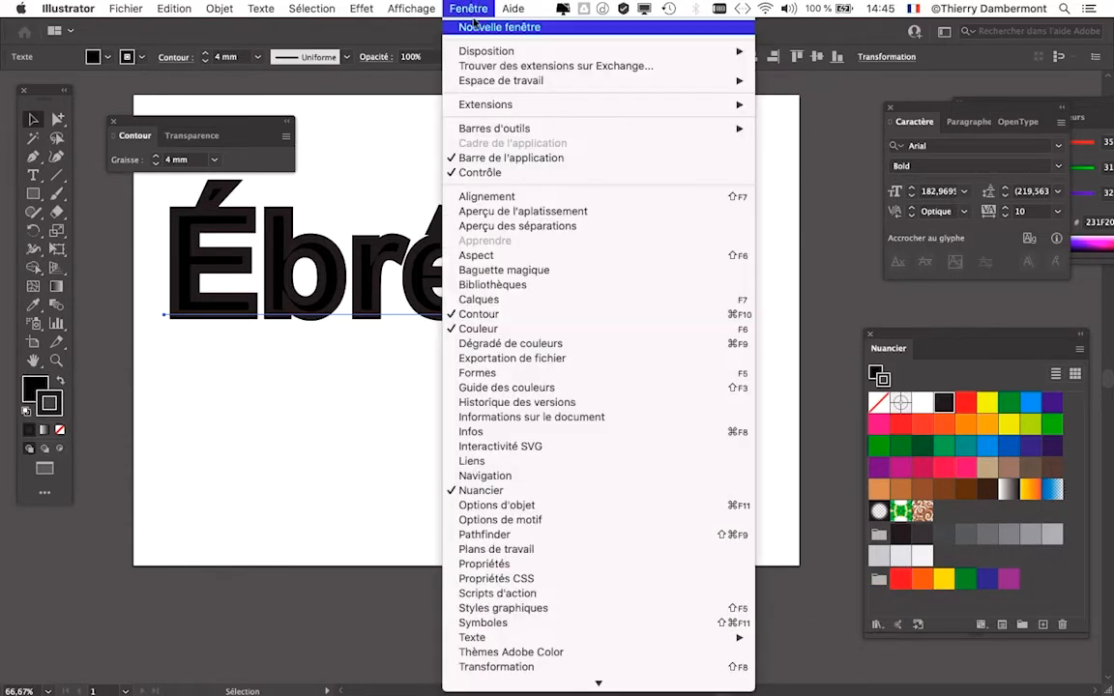
{"action": "mouse_move", "coordinate": [641, 638]}
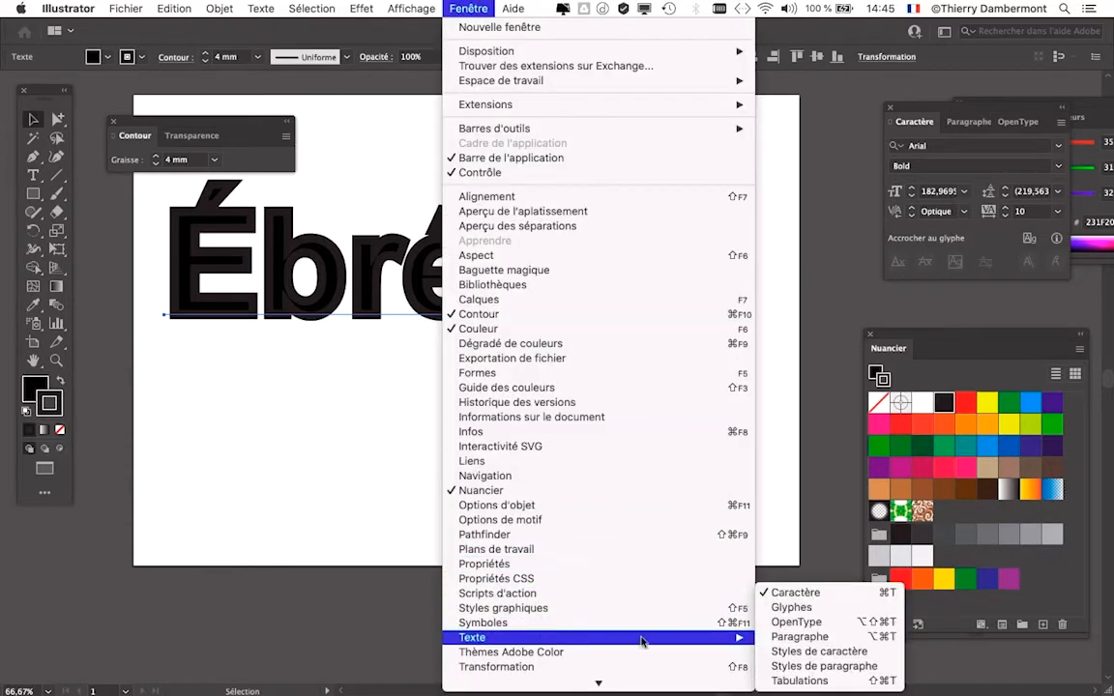
{"action": "left_click", "coordinate": [779, 596]}
{"action": "left_click", "coordinate": [468, 9]}
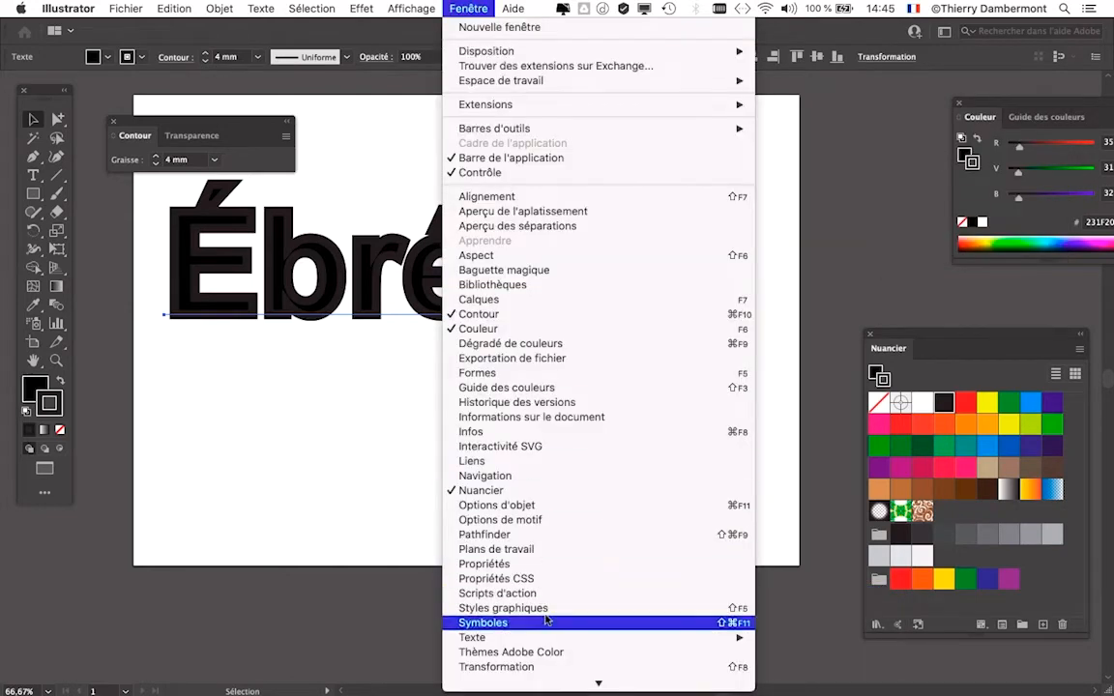
{"action": "mouse_move", "coordinate": [677, 637]}
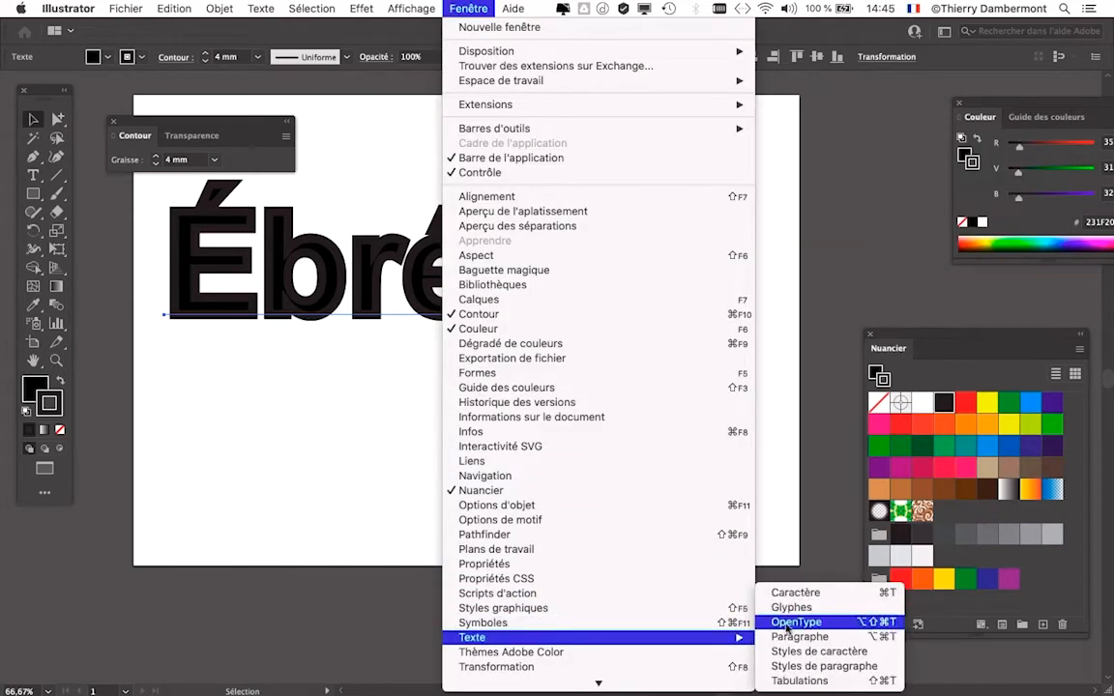
{"action": "left_click", "coordinate": [794, 593]}
{"action": "left_click_drag", "start_coordinate": [918, 109], "coordinate": [723, 108]}
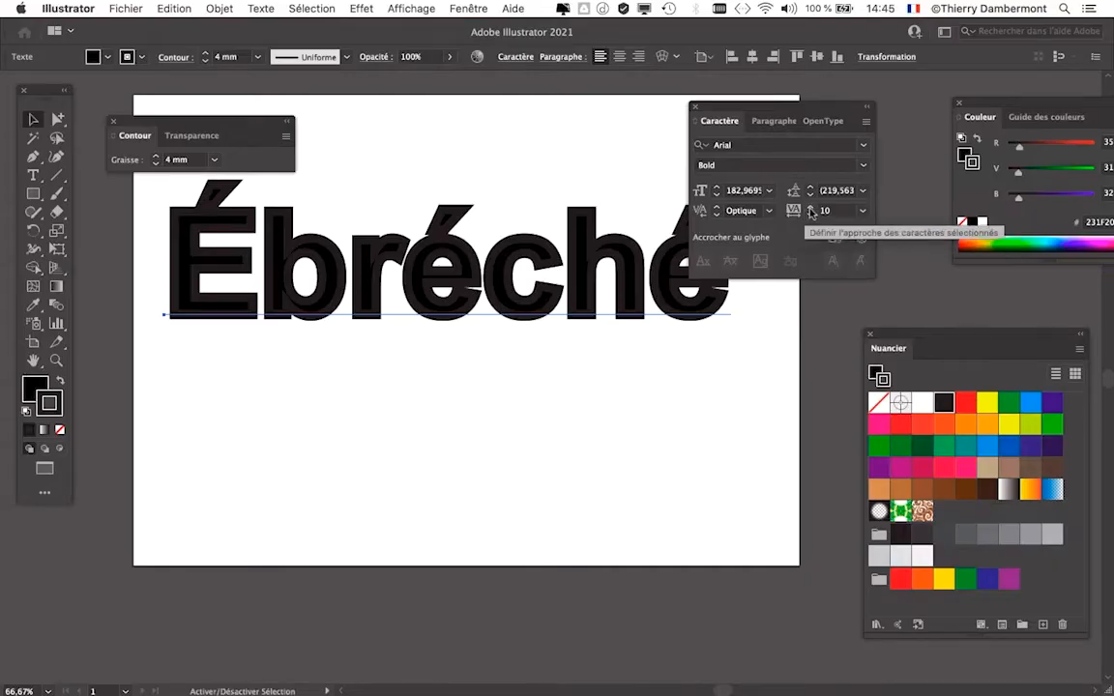
- Increase the tracking of the word "Ébréché" to 40
{"action": "left_click", "coordinate": [811, 207]}
{"action": "left_click", "coordinate": [812, 207]}
{"action": "left_click", "coordinate": [811, 207]}
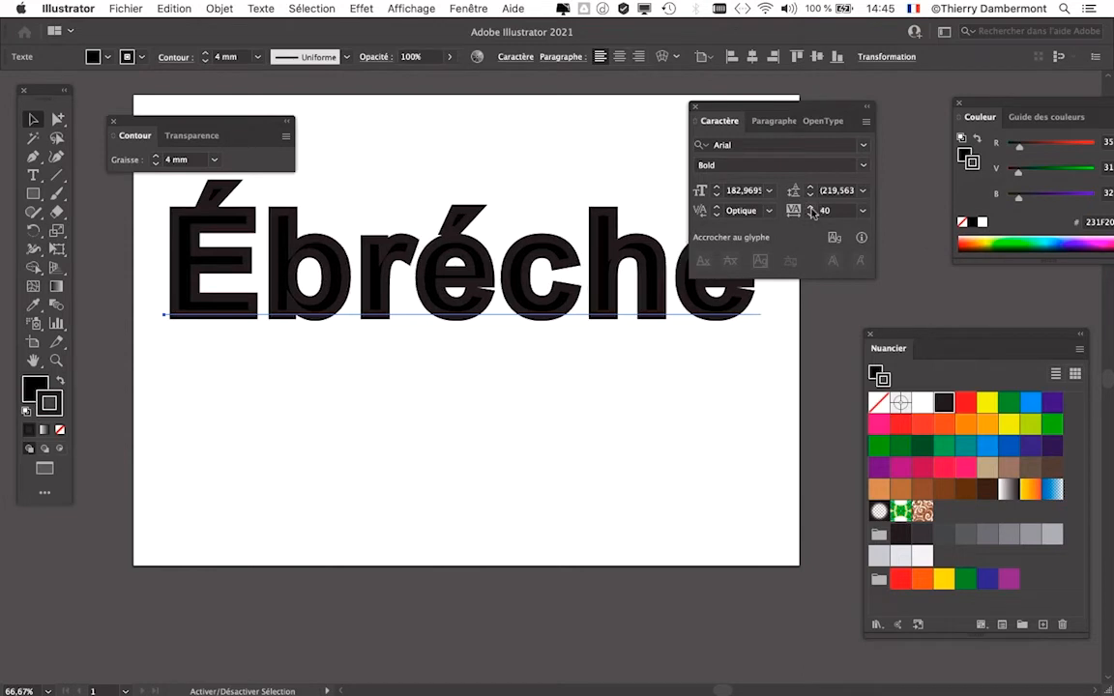
- Move the Caractère panel off the end of the word and reduce the text's stroke weight to 3 mm
{"action": "left_click_drag", "start_coordinate": [705, 105], "coordinate": [808, 90]}
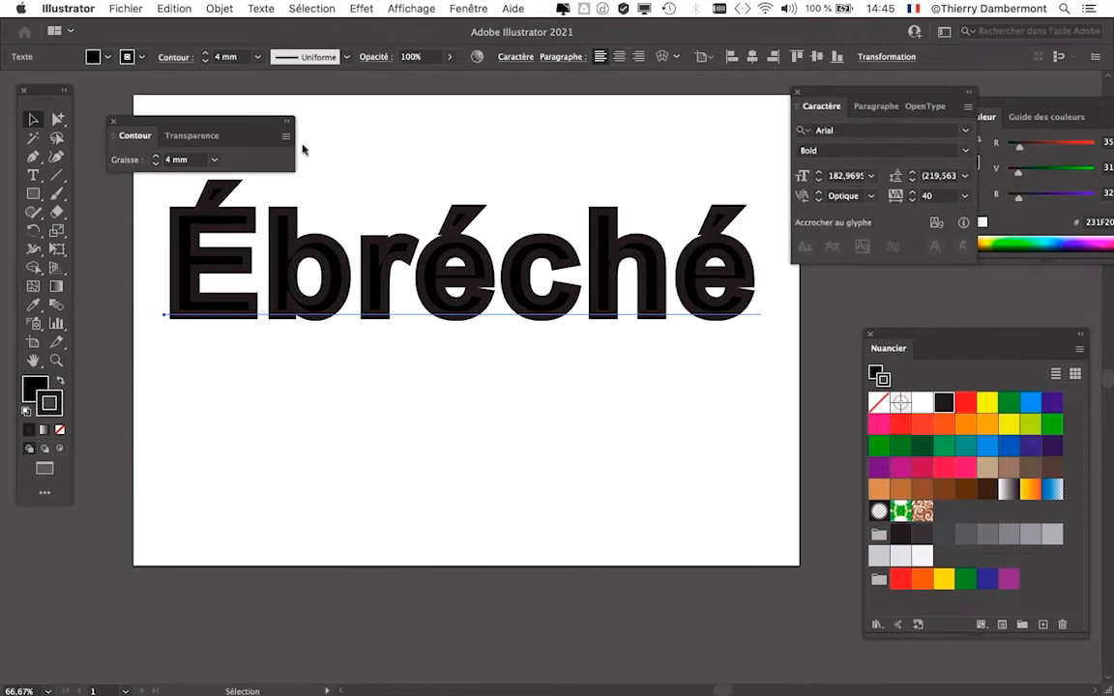
{"action": "left_click", "coordinate": [154, 163]}
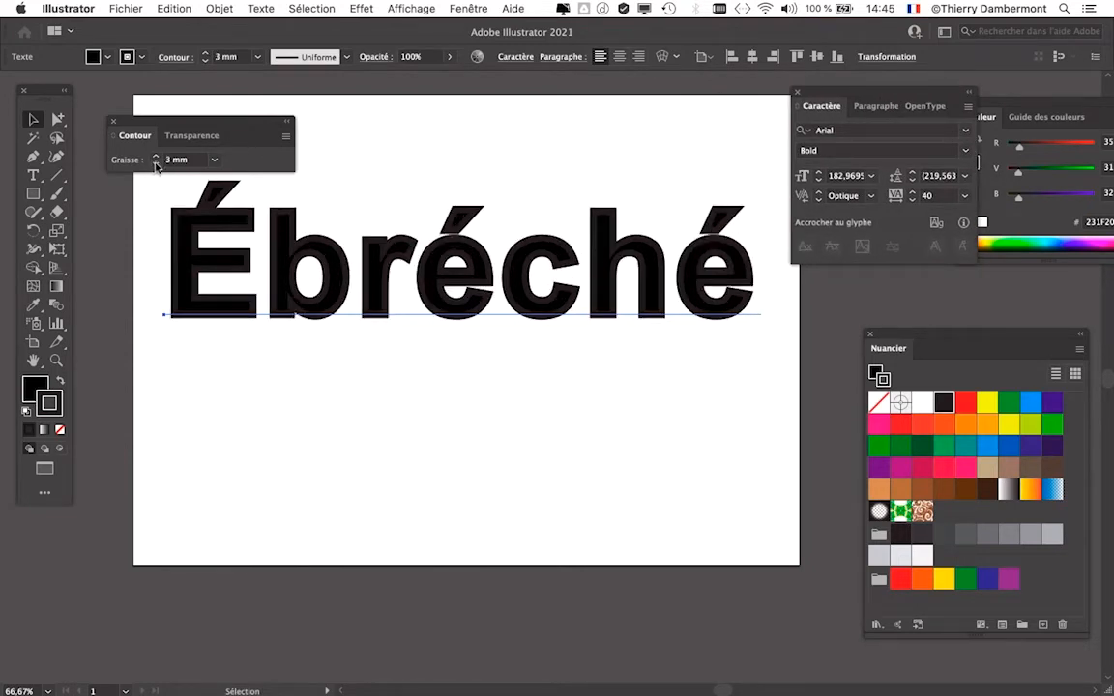
{"action": "scroll", "coordinate": [470, 299], "scroll_direction": "up", "scroll_amount": 3}
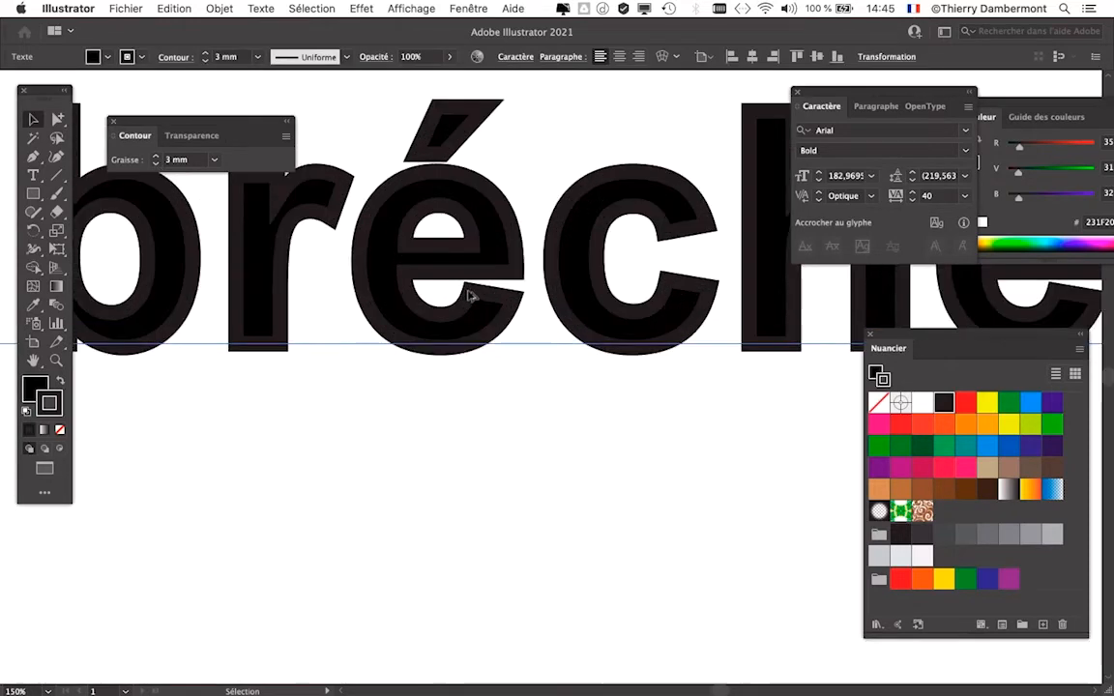
{"action": "scroll", "coordinate": [538, 397], "scroll_direction": "down", "scroll_amount": 1}
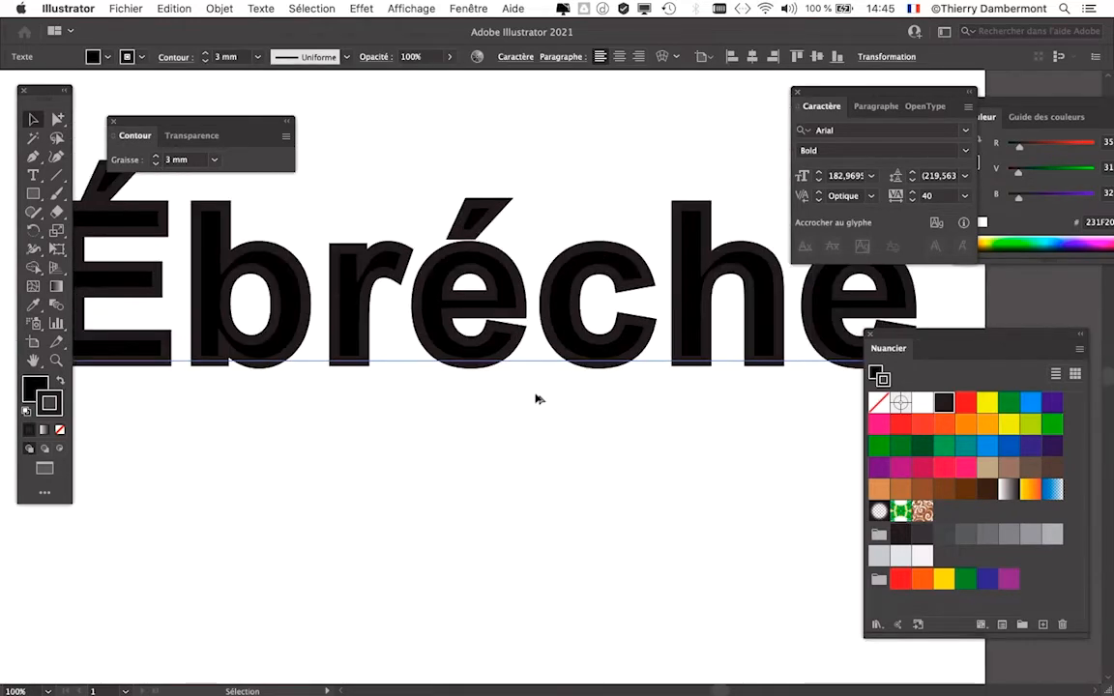
{"action": "scroll", "coordinate": [538, 398], "scroll_direction": "up", "scroll_amount": 3}
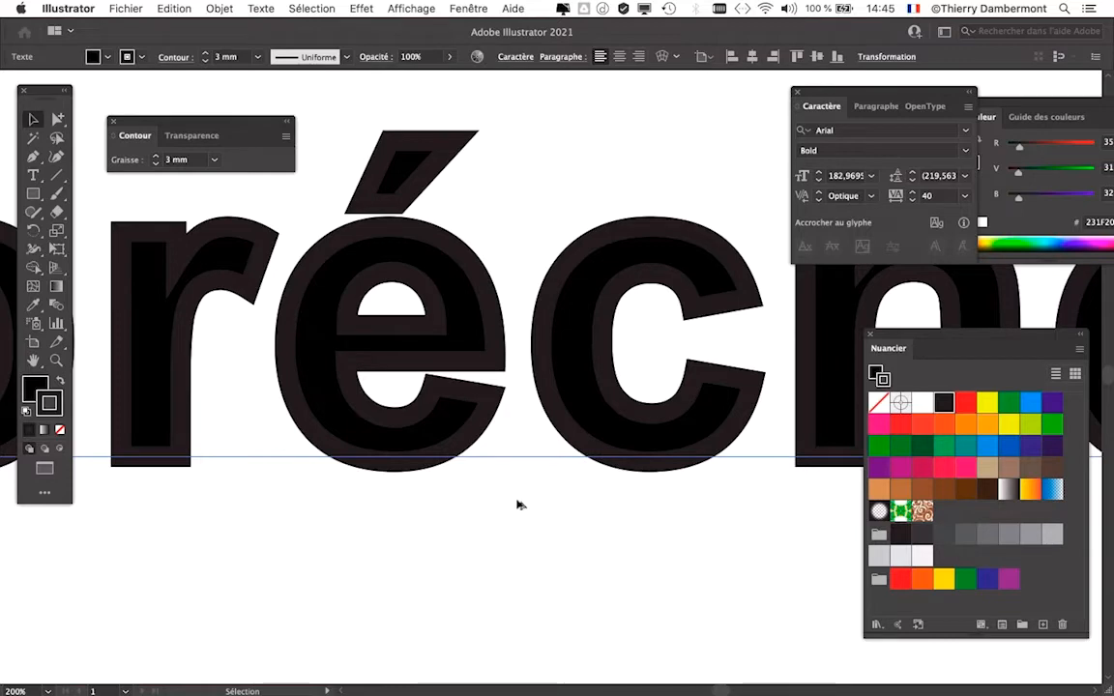
{"action": "scroll", "coordinate": [518, 503], "scroll_direction": "down", "scroll_amount": 3}
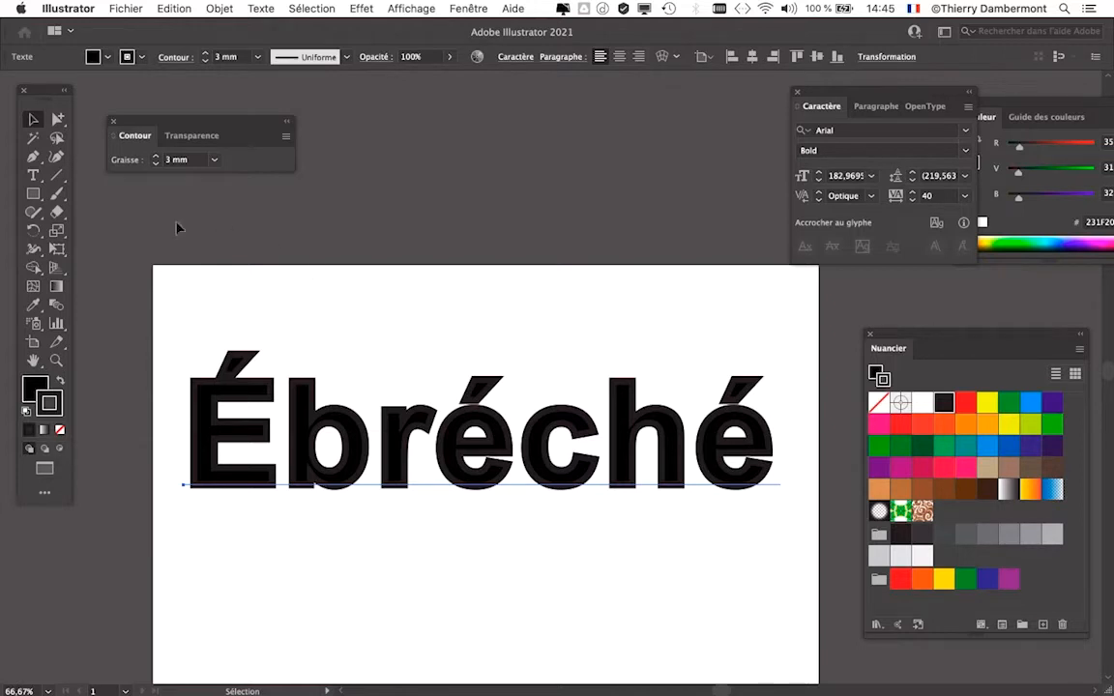
- Select only the initial letter É and set its stroke weight to 1,5 mm
{"action": "left_click", "coordinate": [34, 175]}
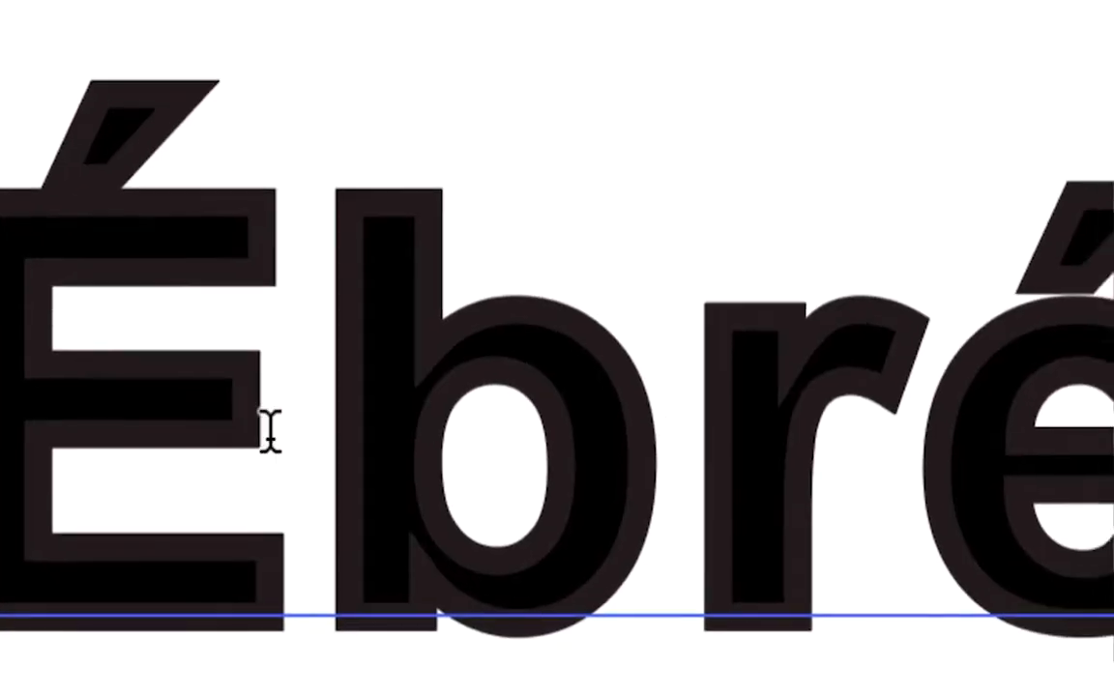
{"action": "left_click_drag", "start_coordinate": [270, 431], "coordinate": [33, 445]}
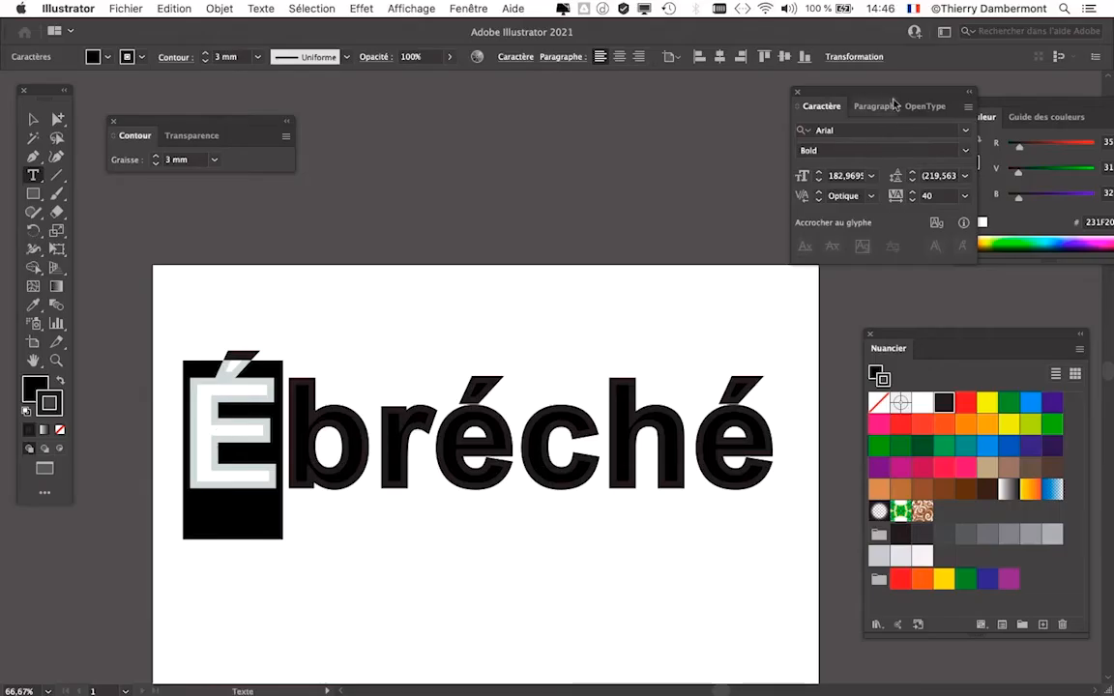
{"action": "left_click_drag", "start_coordinate": [256, 124], "coordinate": [358, 424]}
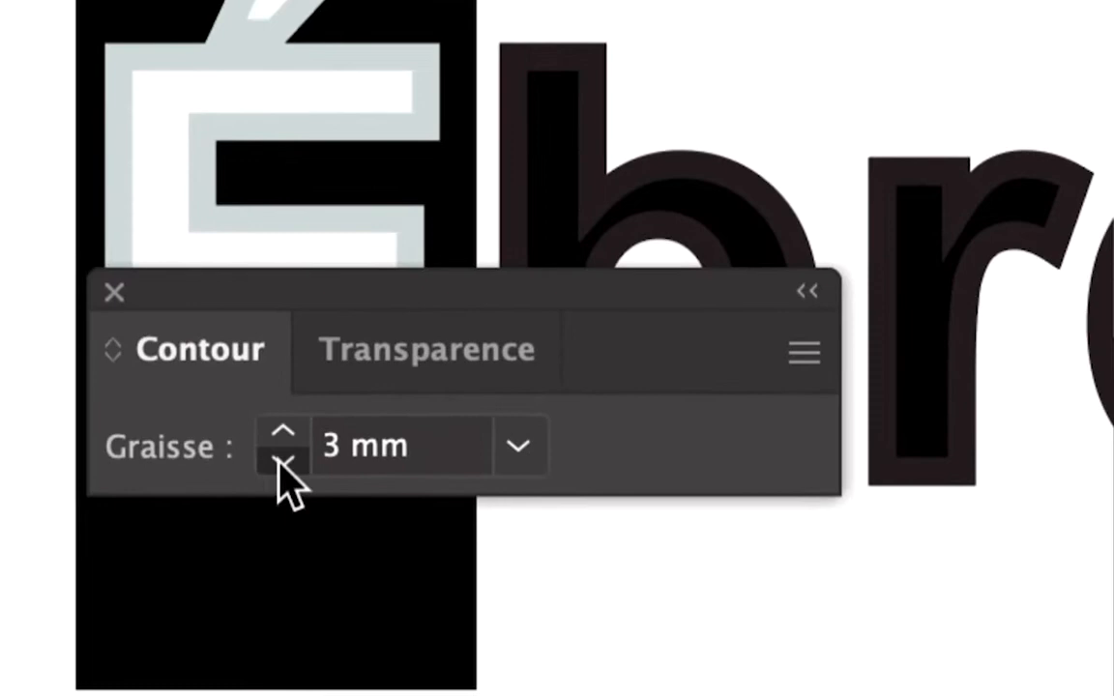
{"action": "left_click", "coordinate": [329, 448]}
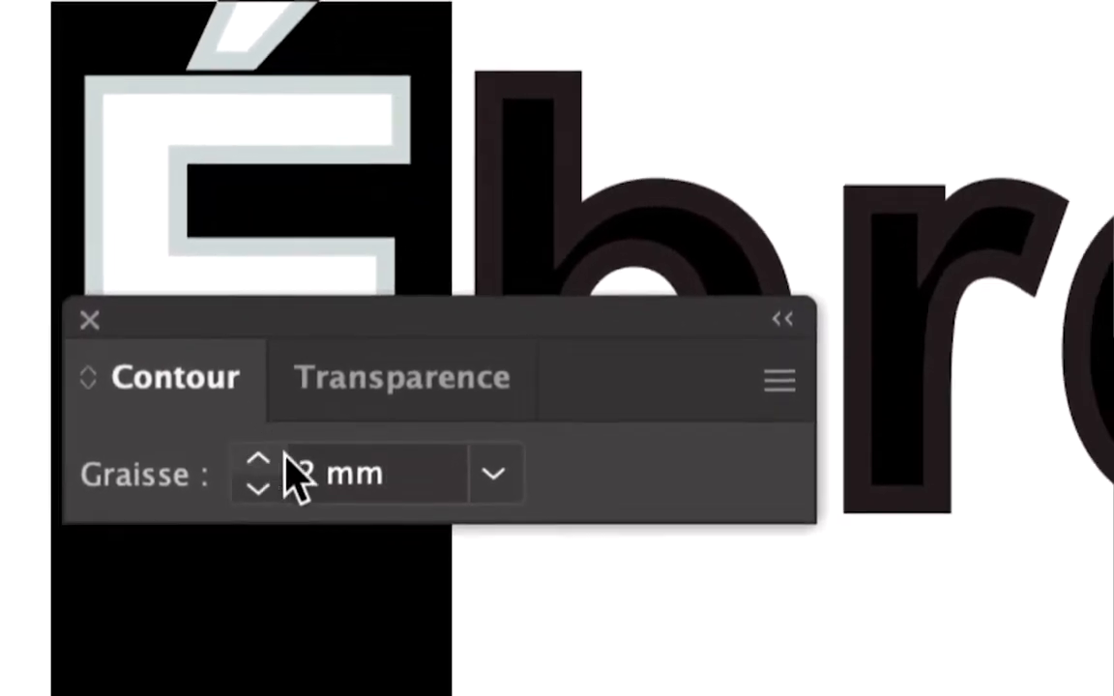
{"action": "double_click", "coordinate": [307, 472]}
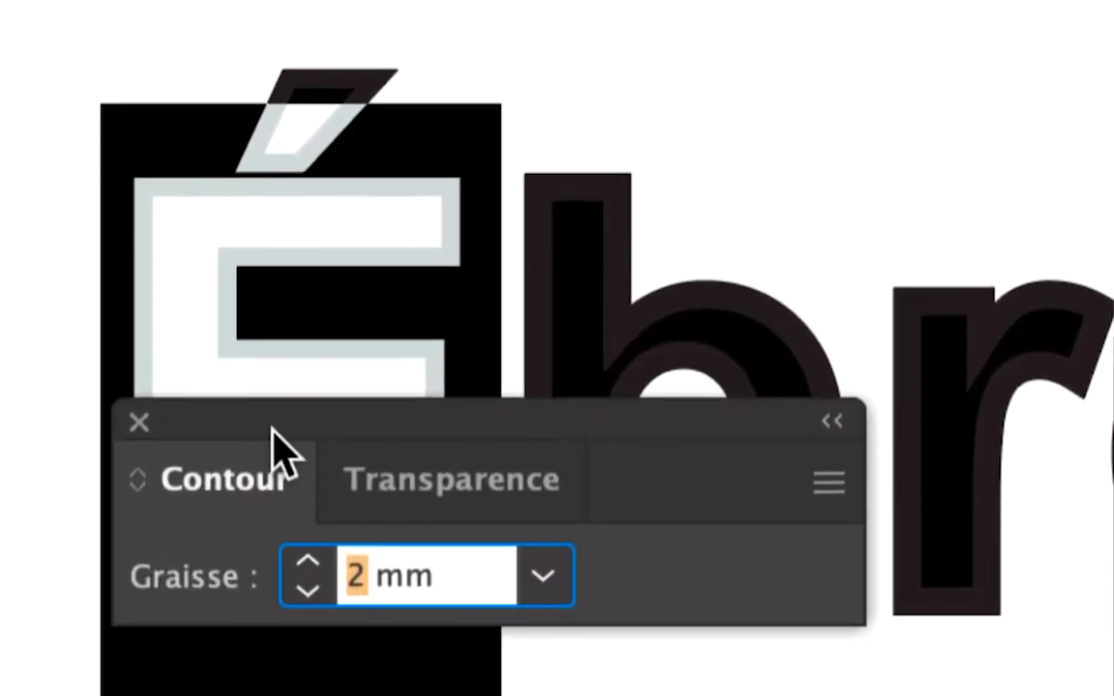
{"action": "type", "text": "1,5"}
{"action": "key", "text": "Return"}
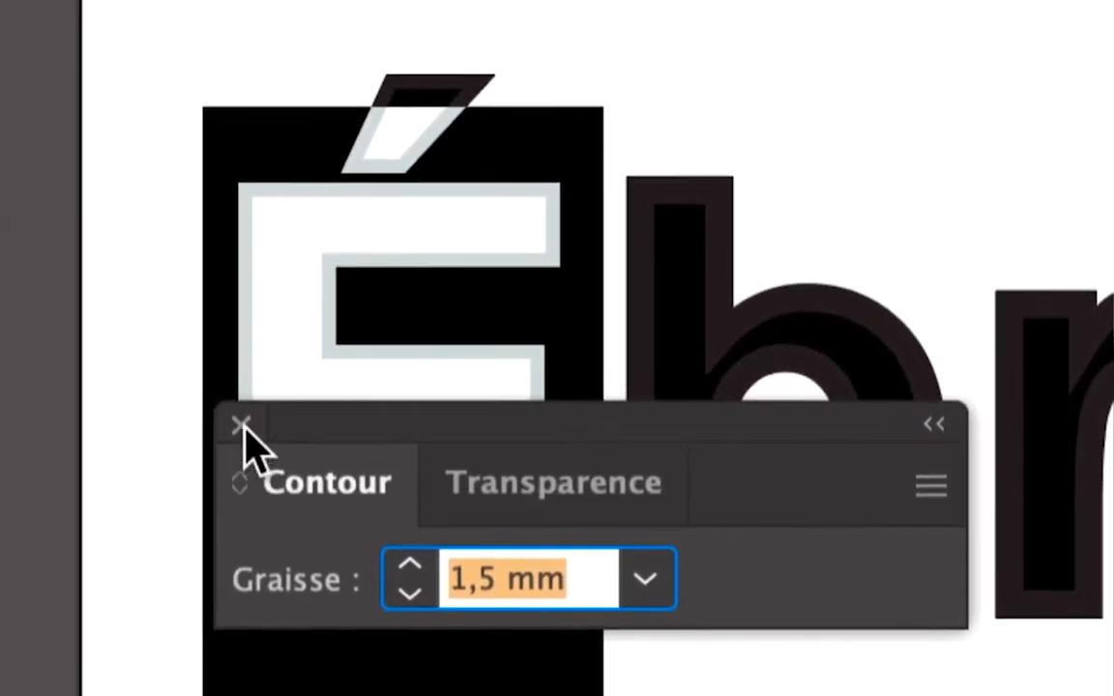
- Close the Contour panel and deselect the text
{"action": "left_click", "coordinate": [242, 425]}
{"action": "left_click", "coordinate": [234, 414]}
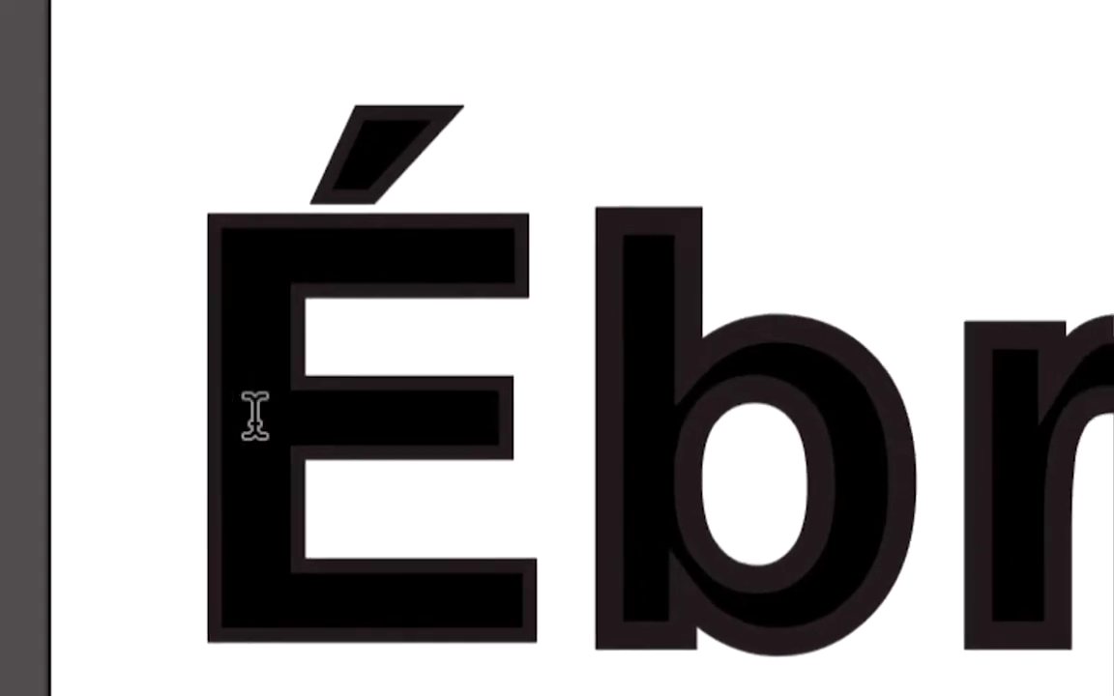
{"action": "left_click_drag", "start_coordinate": [298, 415], "coordinate": [505, 424]}
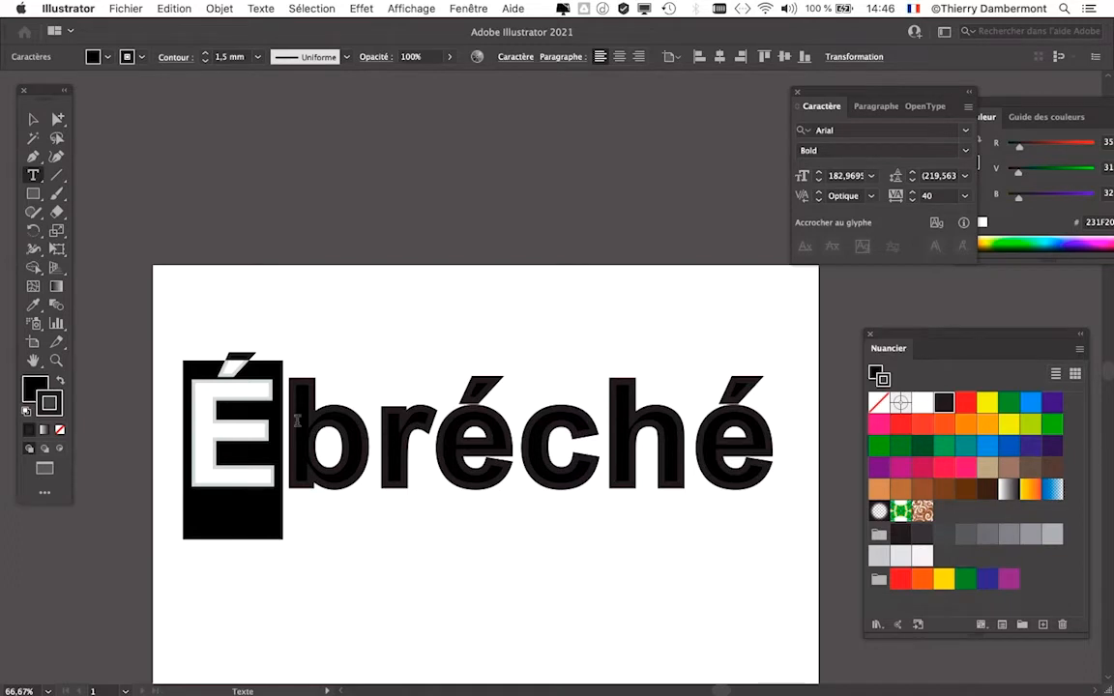
{"action": "left_click", "coordinate": [33, 119]}
{"action": "left_click", "coordinate": [204, 177]}
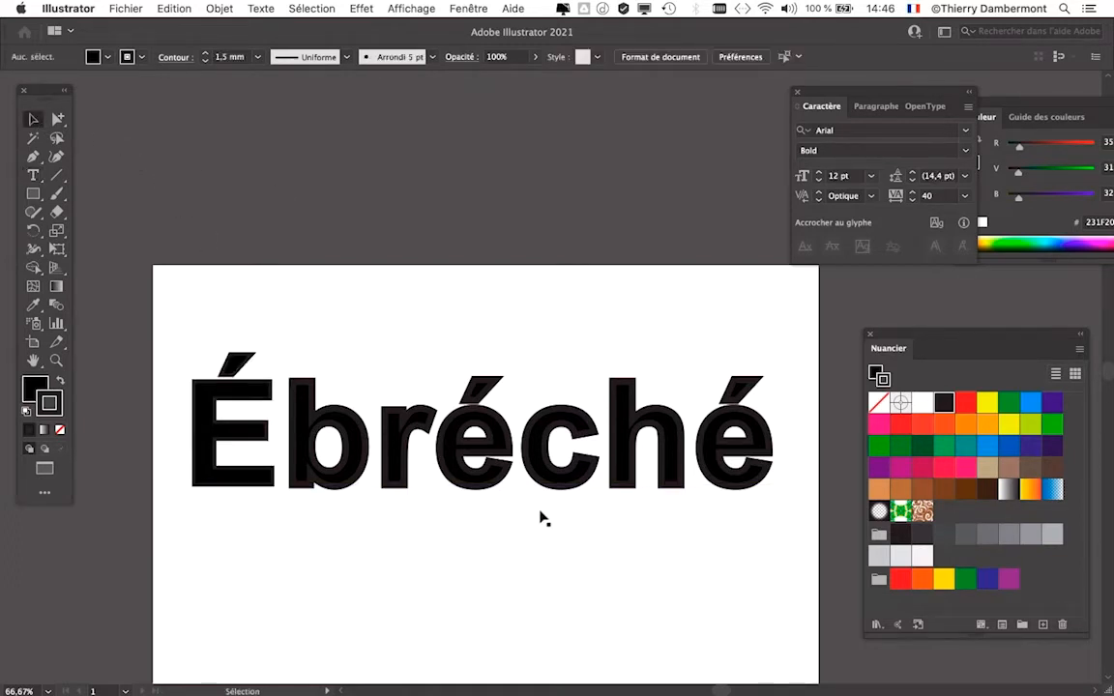
- Move the Caractère and Couleur panels out of the way and place the Nuancier panel over the letter h
{"action": "scroll", "coordinate": [619, 502], "scroll_direction": "up", "scroll_amount": 2}
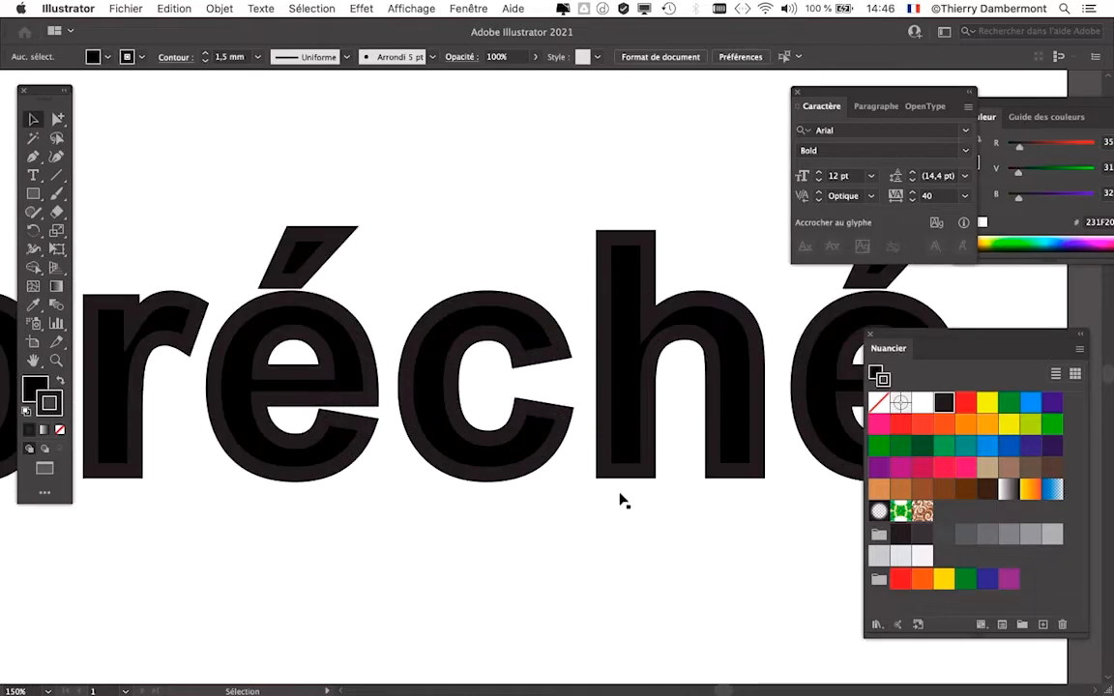
{"action": "scroll", "coordinate": [522, 389], "scroll_direction": "up", "scroll_amount": 1}
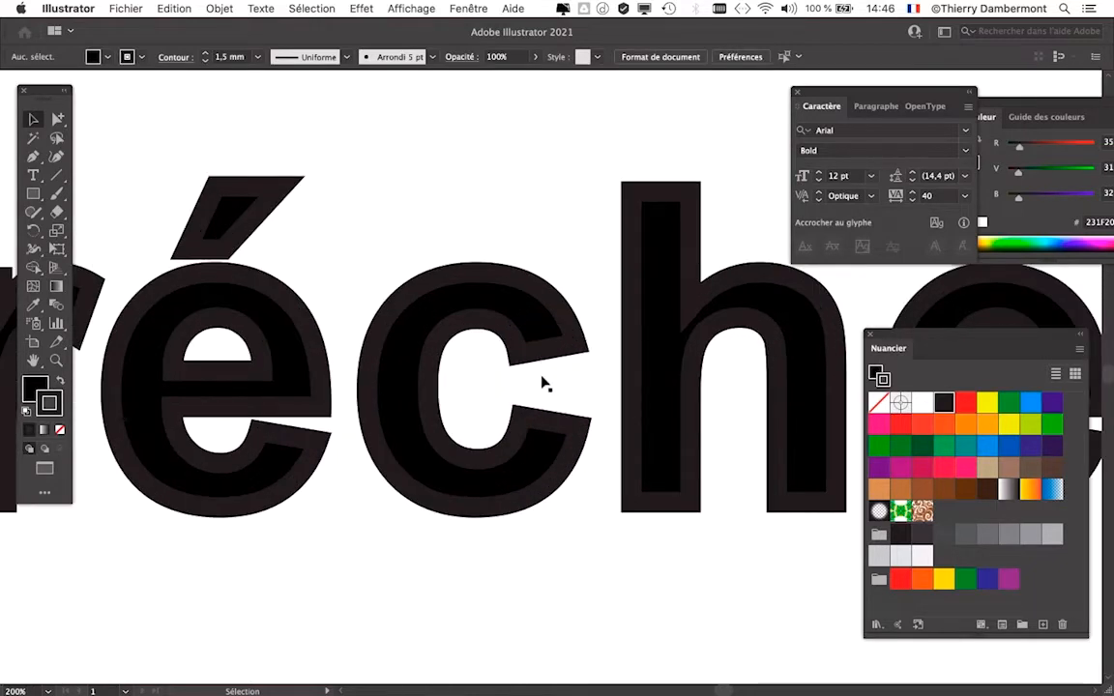
{"action": "scroll", "coordinate": [561, 387], "scroll_direction": "up", "scroll_amount": 1}
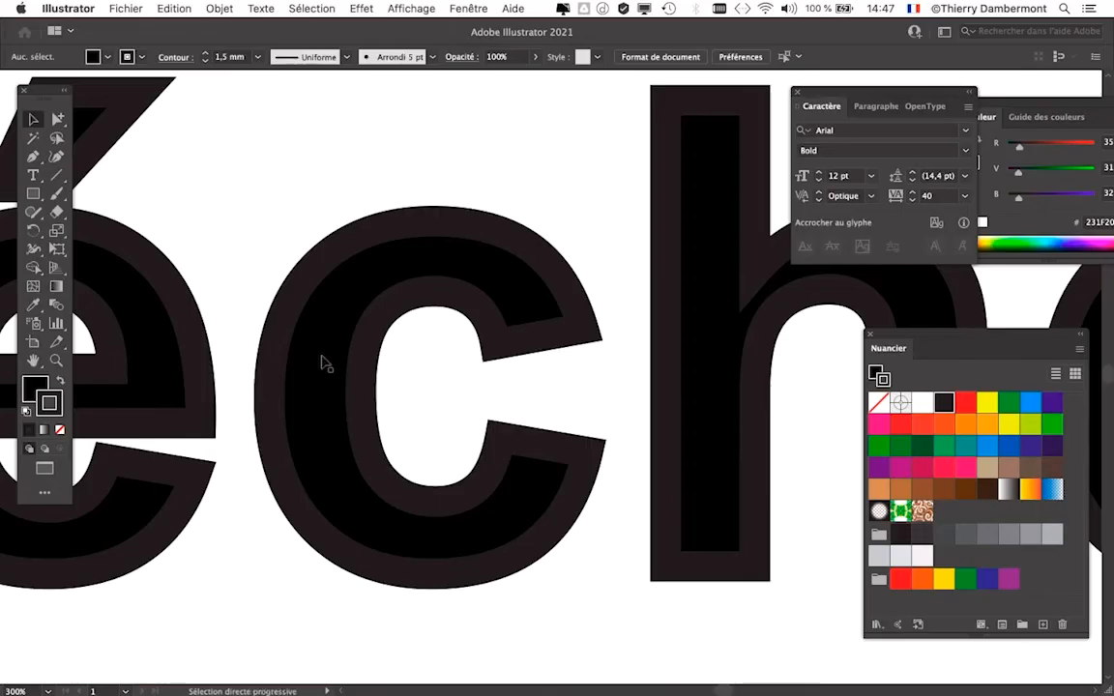
{"action": "left_click_drag", "start_coordinate": [812, 100], "coordinate": [215, 616]}
{"action": "double_click", "coordinate": [221, 624]}
{"action": "left_click_drag", "start_coordinate": [970, 108], "coordinate": [1035, 93]}
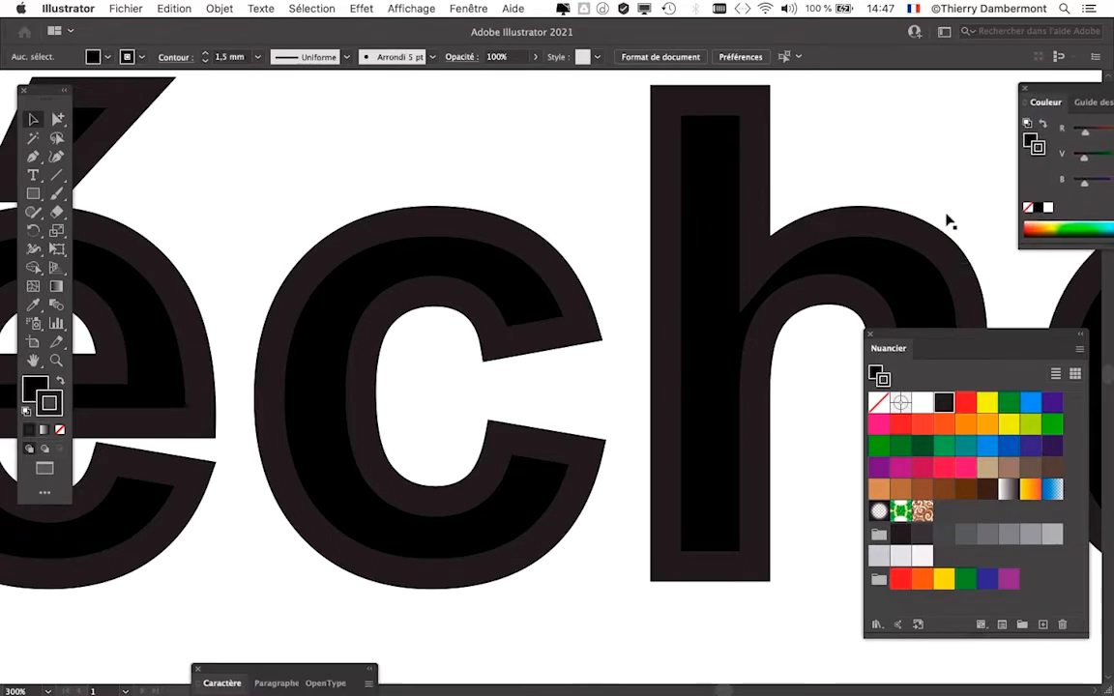
{"action": "left_click_drag", "start_coordinate": [916, 340], "coordinate": [751, 173]}
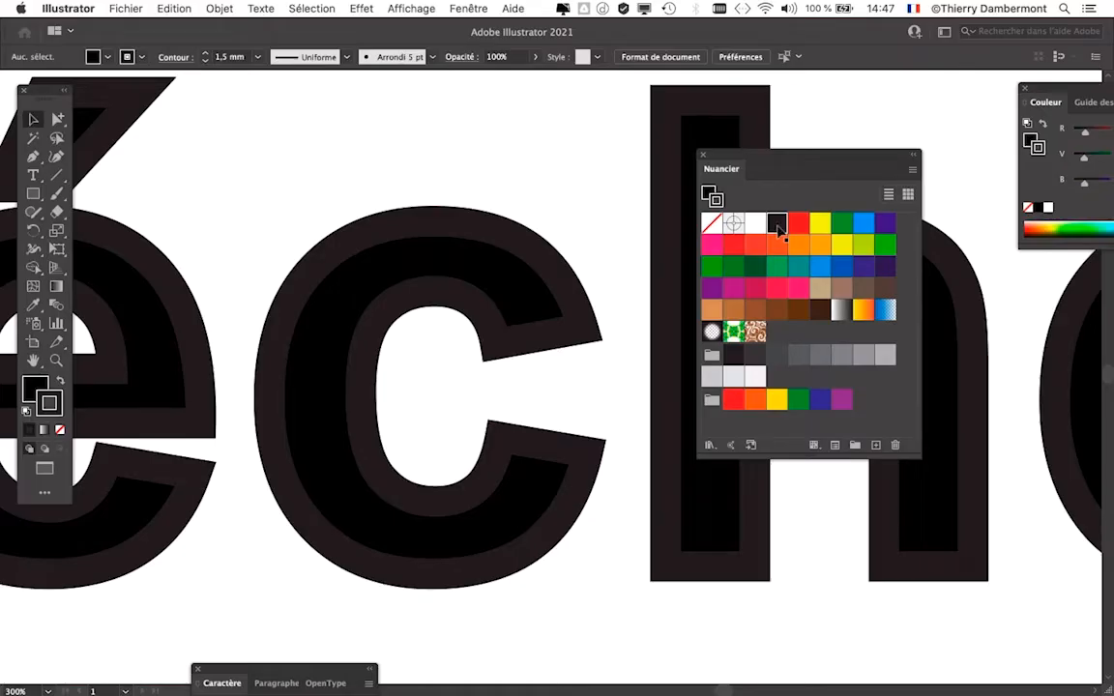
{"action": "left_click_drag", "start_coordinate": [769, 161], "coordinate": [835, 49]}
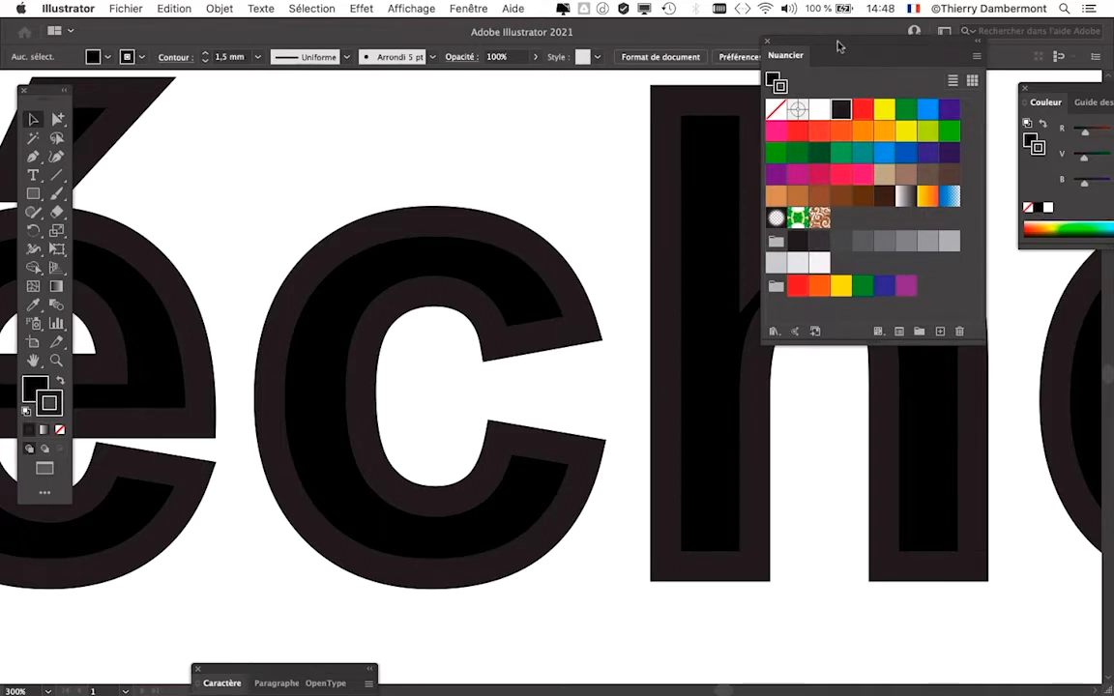
{"action": "left_click_drag", "start_coordinate": [839, 46], "coordinate": [785, 117]}
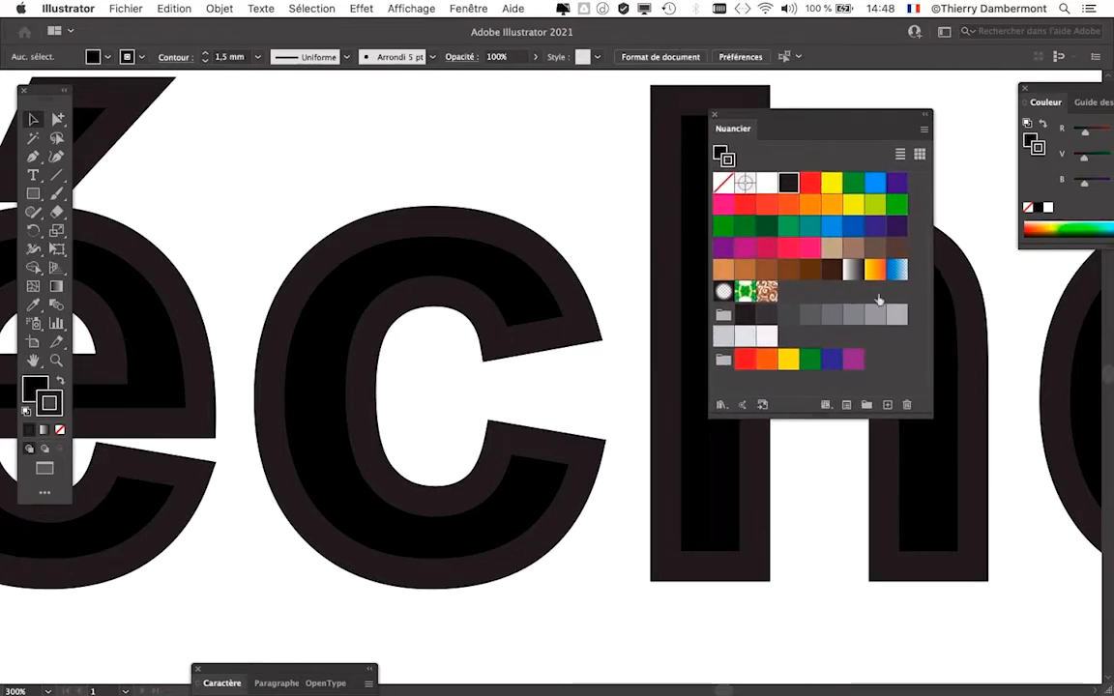
{"action": "left_click_drag", "start_coordinate": [791, 120], "coordinate": [654, 135]}
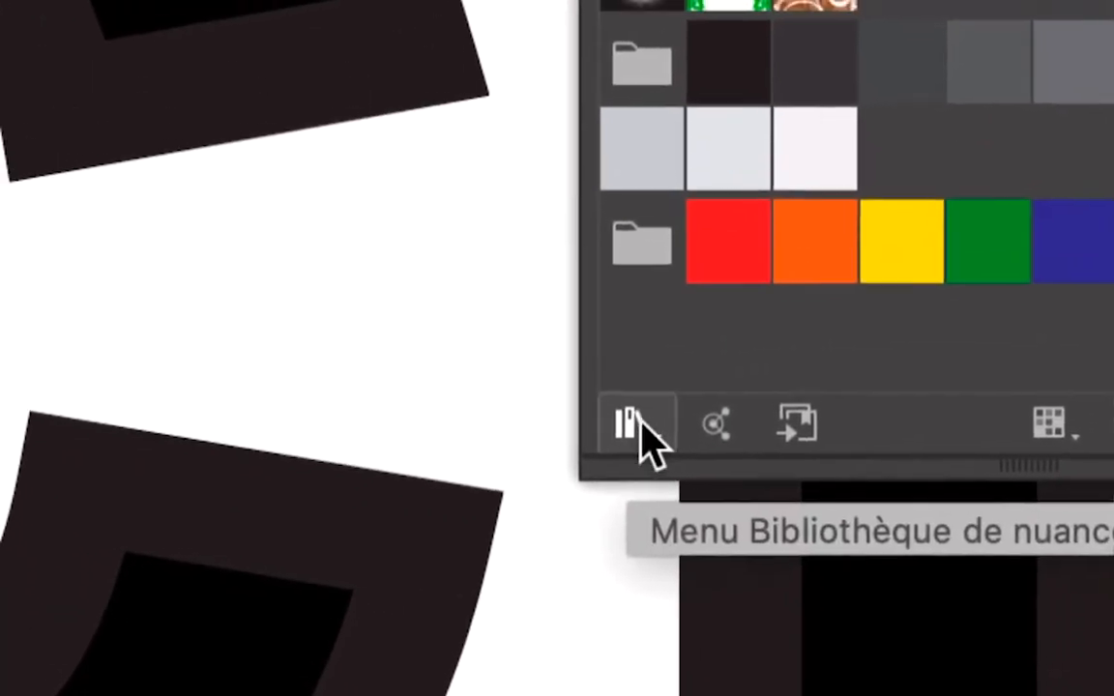
- Load the default swatch library RVB de base and move the Nuancier panel away from it
{"action": "left_click", "coordinate": [633, 423]}
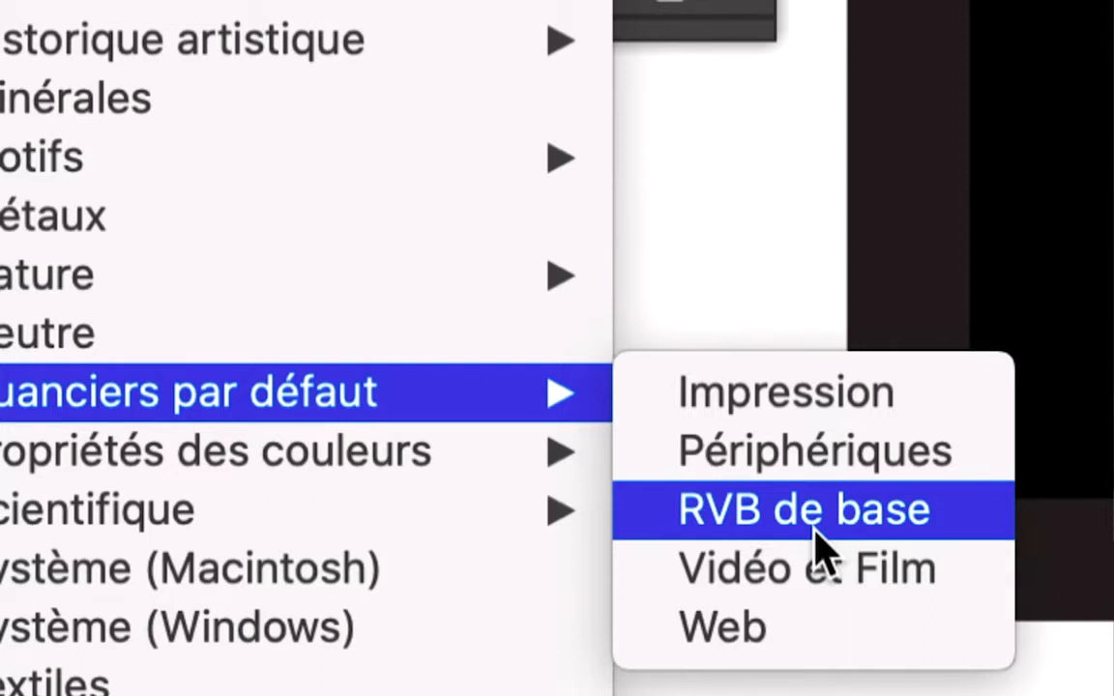
{"action": "left_click", "coordinate": [817, 542]}
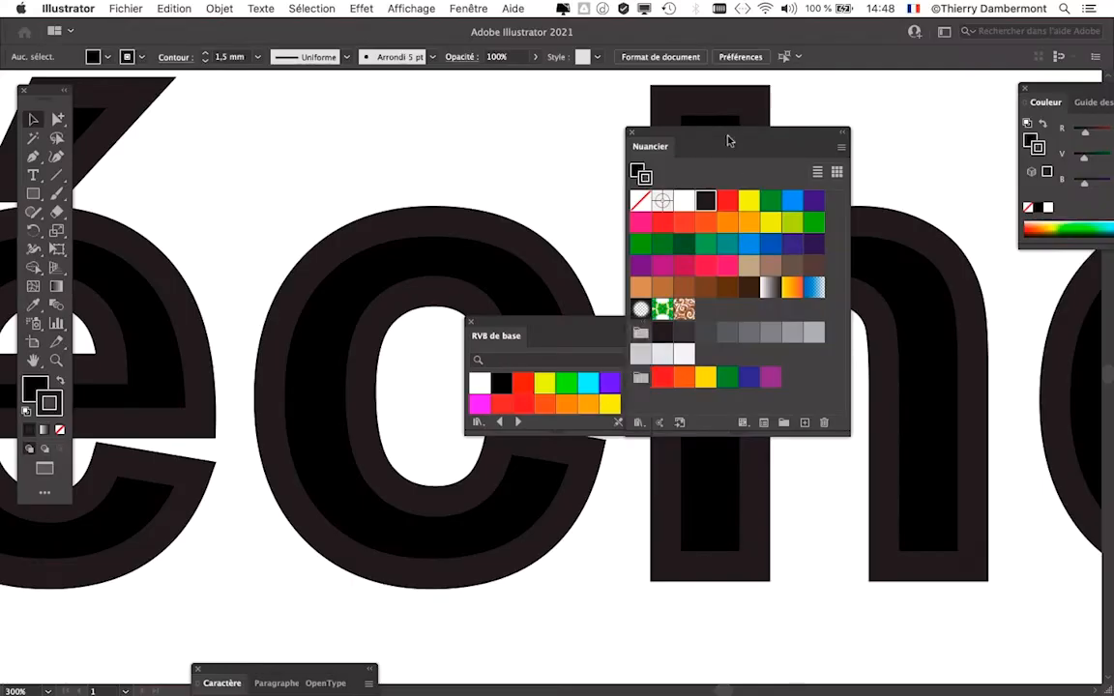
{"action": "left_click_drag", "start_coordinate": [688, 138], "coordinate": [940, 285]}
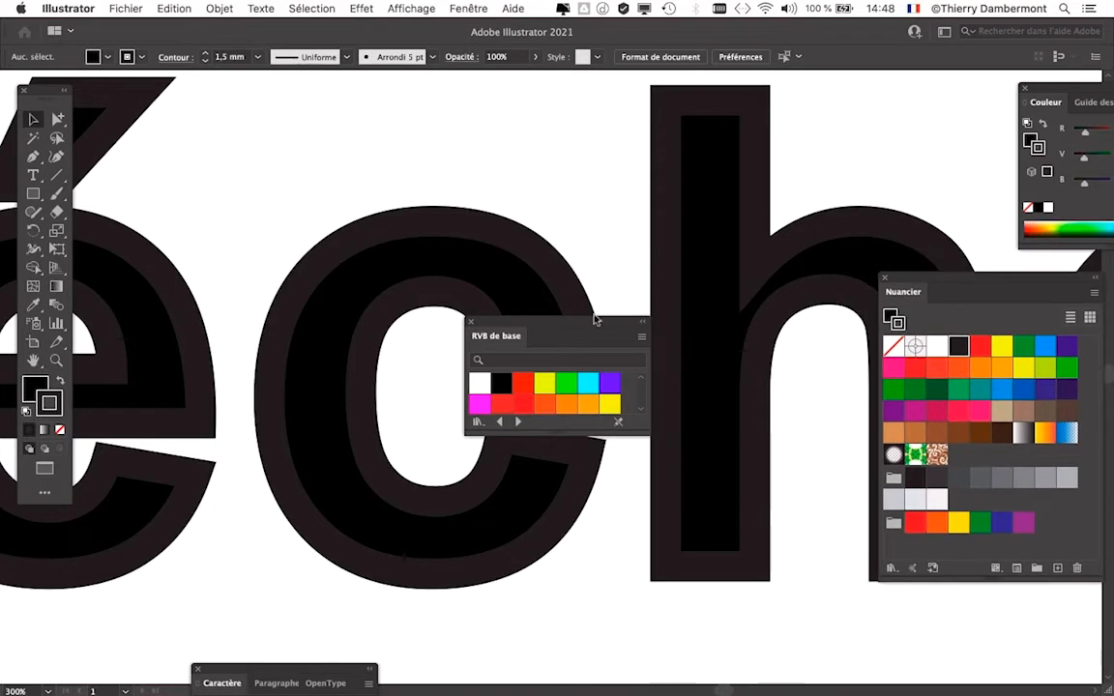
- Enlarge the RVB de base panel, trying small thumbnails before returning to the large thumbnail display
{"action": "left_click", "coordinate": [638, 337]}
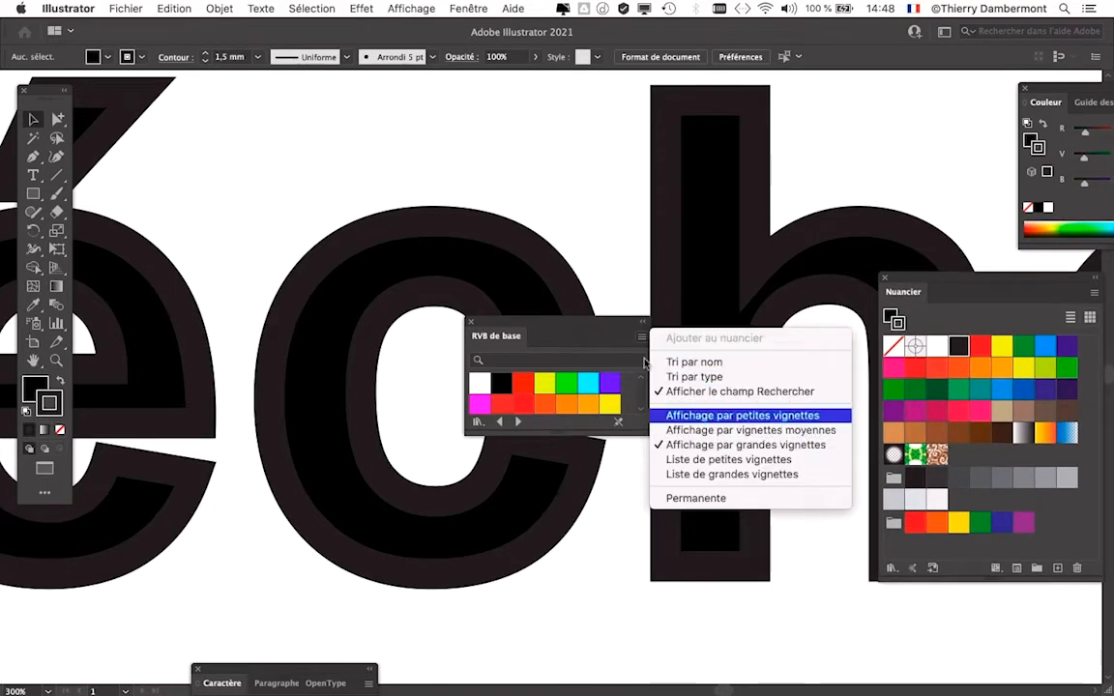
{"action": "left_click", "coordinate": [730, 413]}
{"action": "left_click_drag", "start_coordinate": [575, 324], "coordinate": [583, 136]}
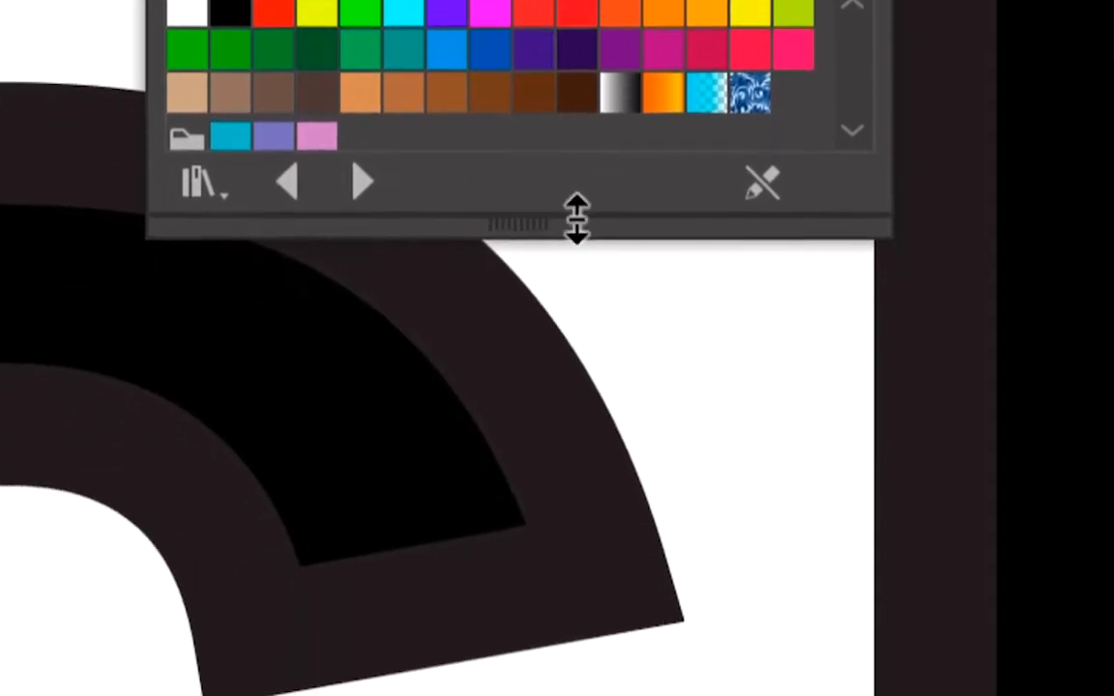
{"action": "left_click_drag", "start_coordinate": [558, 570], "coordinate": [559, 695]}
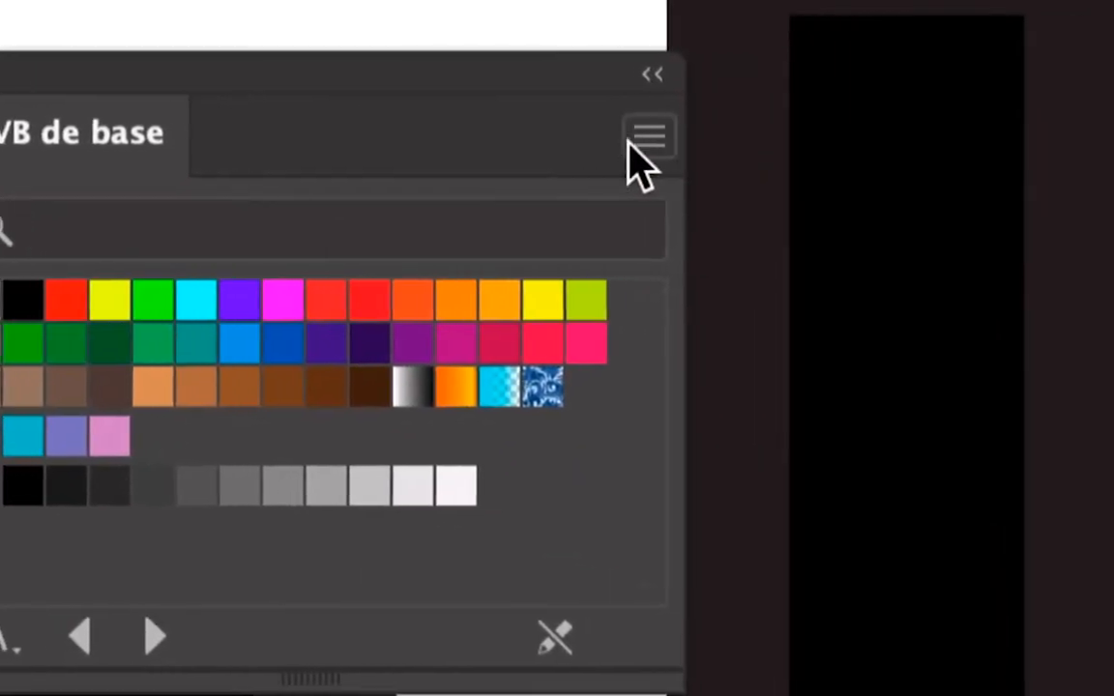
{"action": "left_click", "coordinate": [630, 142]}
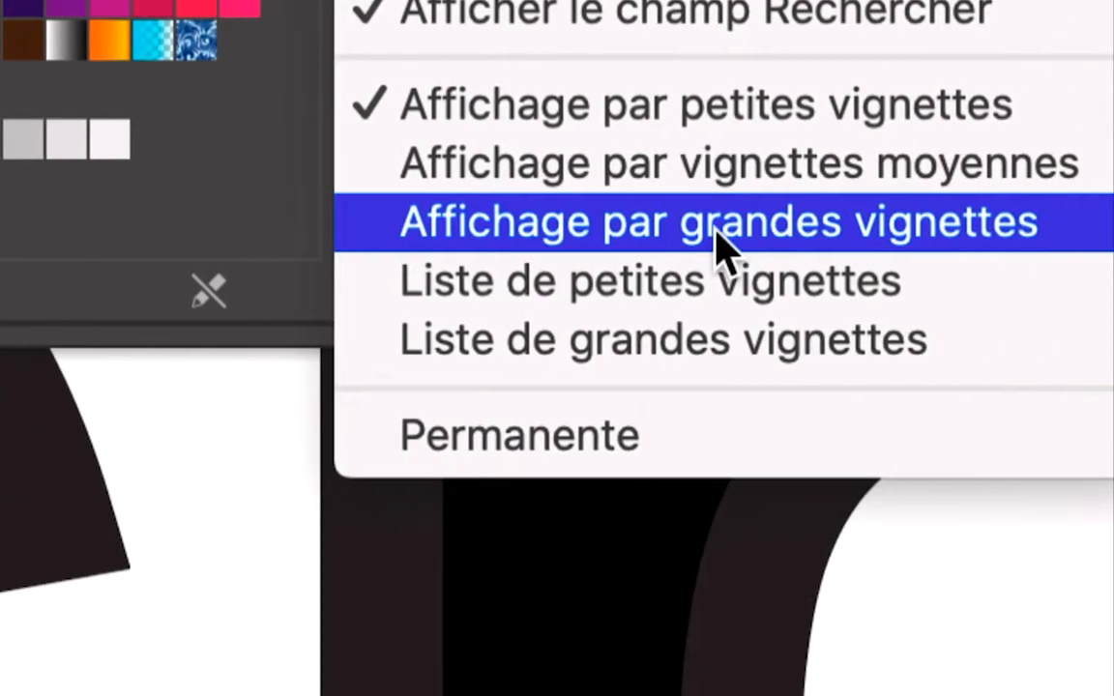
{"action": "left_click", "coordinate": [716, 232]}
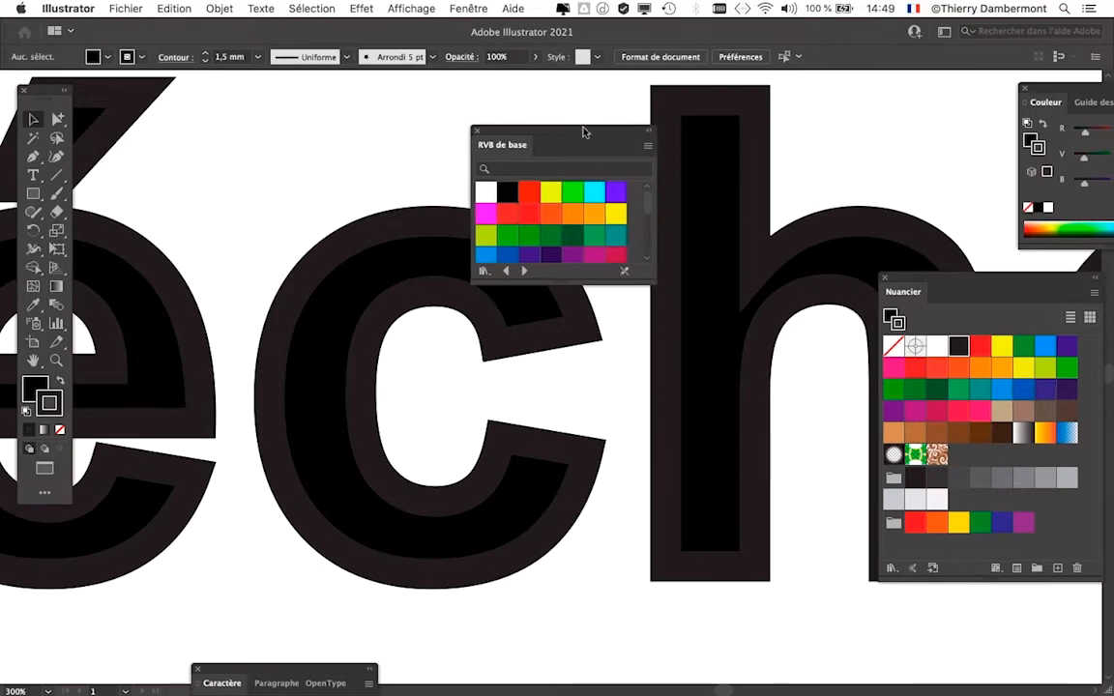
- Move the RVB de base panel aside and apply that library's black swatch to the stroke of the whole word "Ébréché"
{"action": "left_click_drag", "start_coordinate": [571, 131], "coordinate": [753, 119]}
{"action": "key", "text": "super+minus"}
{"action": "key", "text": "super+minus"}
{"action": "key", "text": "super+minus"}
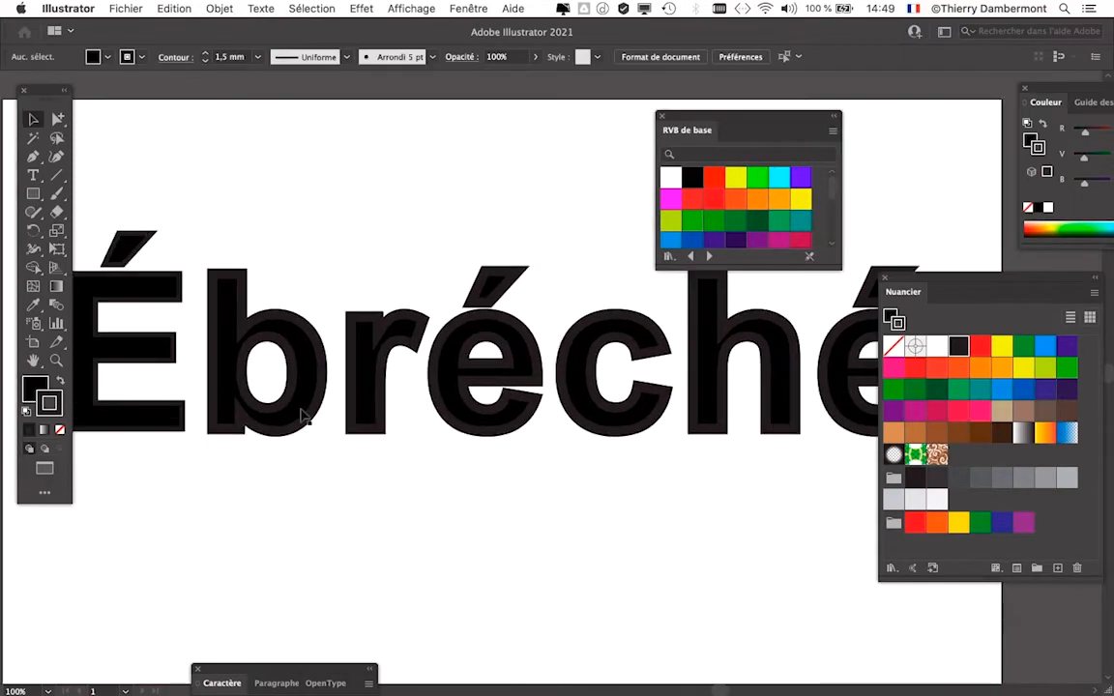
{"action": "left_click", "coordinate": [221, 442]}
{"action": "key", "text": "super+minus"}
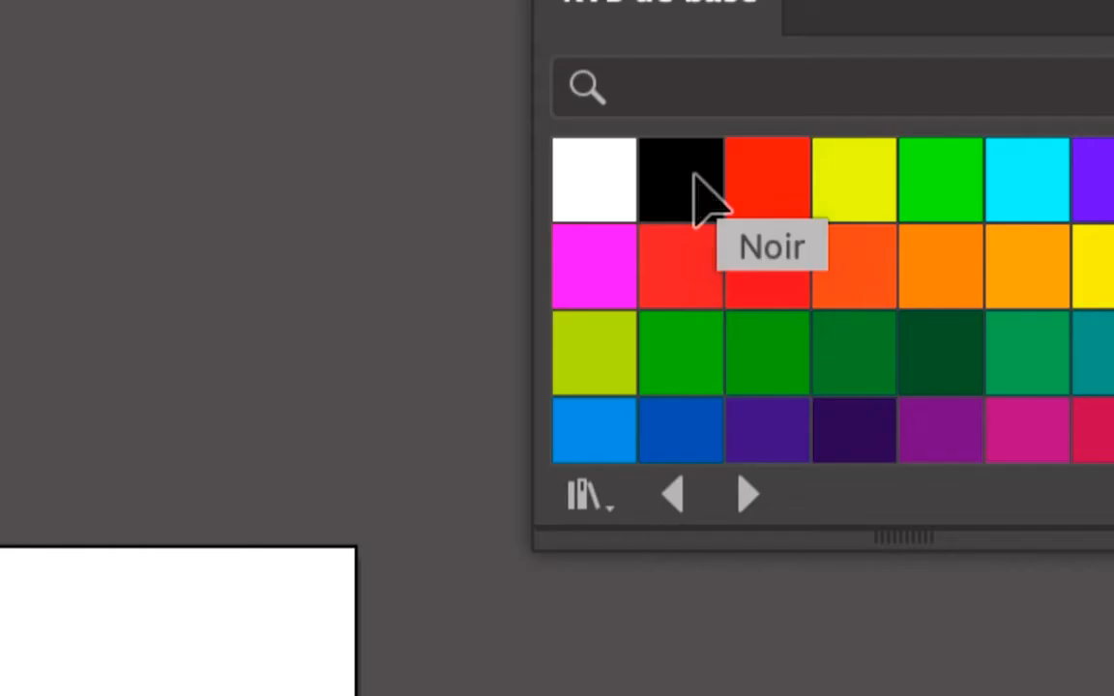
{"action": "left_click", "coordinate": [696, 180]}
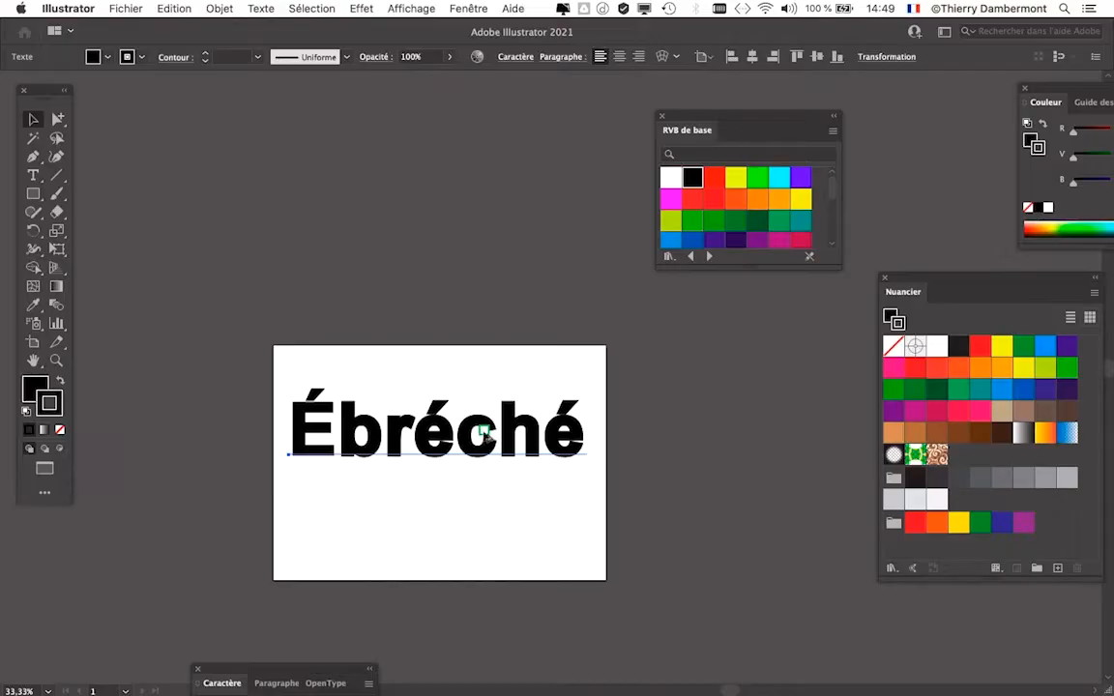
- Save the document as a new version named "texte masque image - 02.ai" in the Illustrator FAD nov 2021 folder
{"action": "scroll", "coordinate": [483, 405], "scroll_direction": "up", "scroll_amount": 2}
{"action": "left_click_drag", "start_coordinate": [426, 430], "coordinate": [446, 274]}
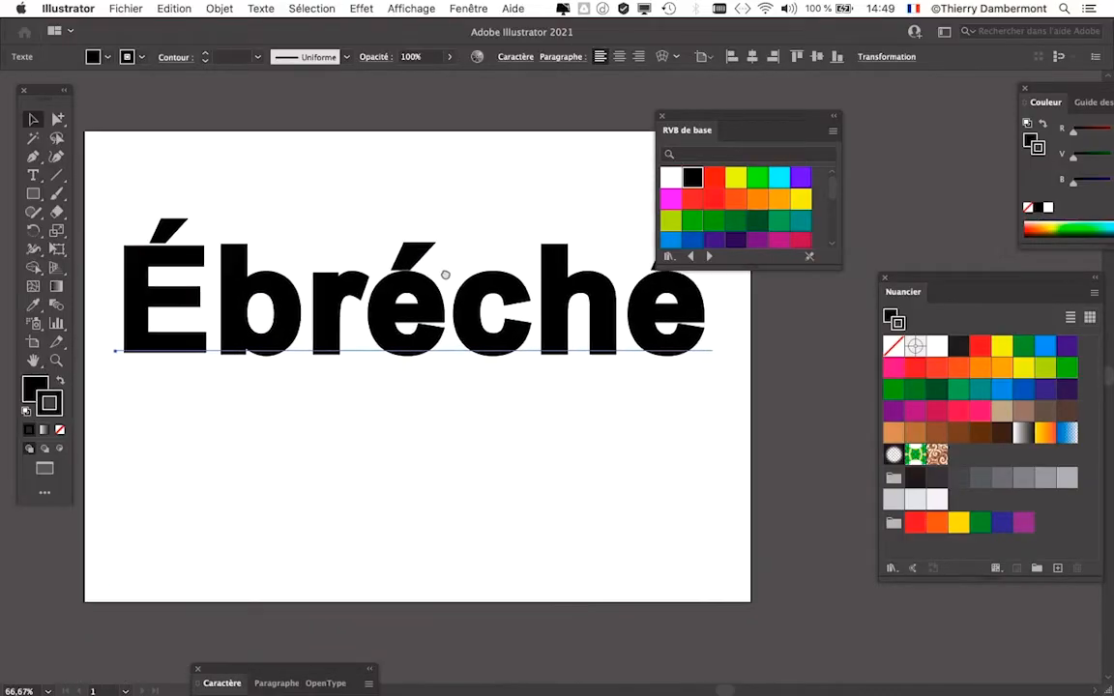
{"action": "left_click", "coordinate": [140, 6]}
{"action": "left_click", "coordinate": [174, 152]}
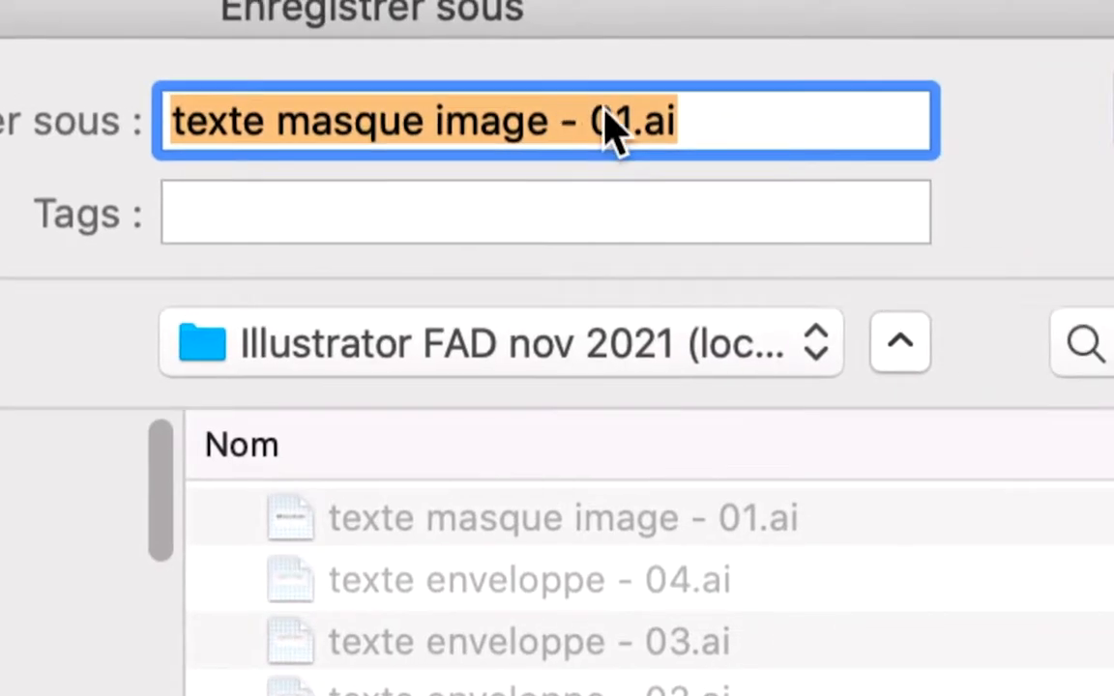
{"action": "left_click", "coordinate": [616, 115]}
{"action": "left_click_drag", "start_coordinate": [605, 111], "coordinate": [614, 115]}
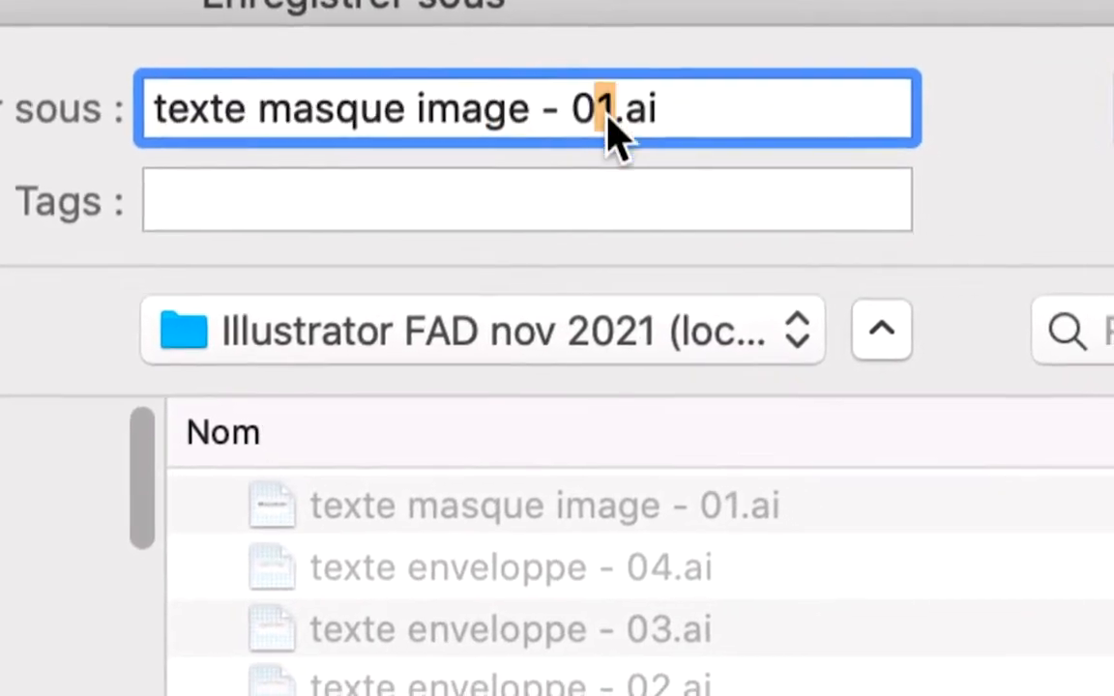
{"action": "type", "text": "2"}
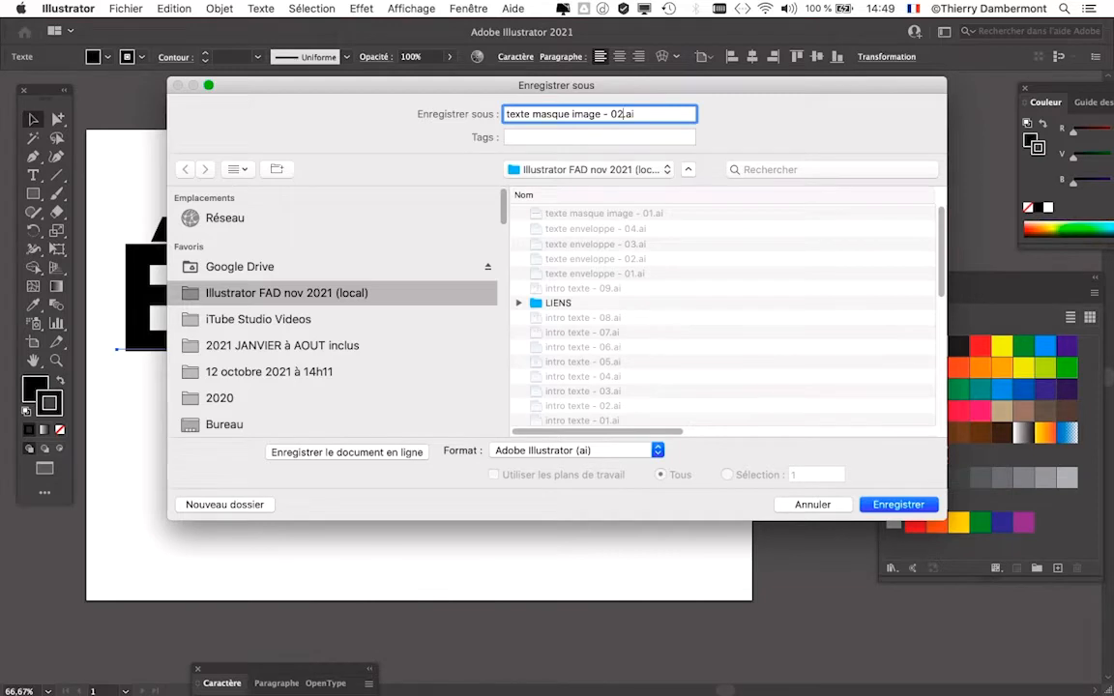
{"action": "key", "text": "Return"}
{"action": "key", "text": "Return"}
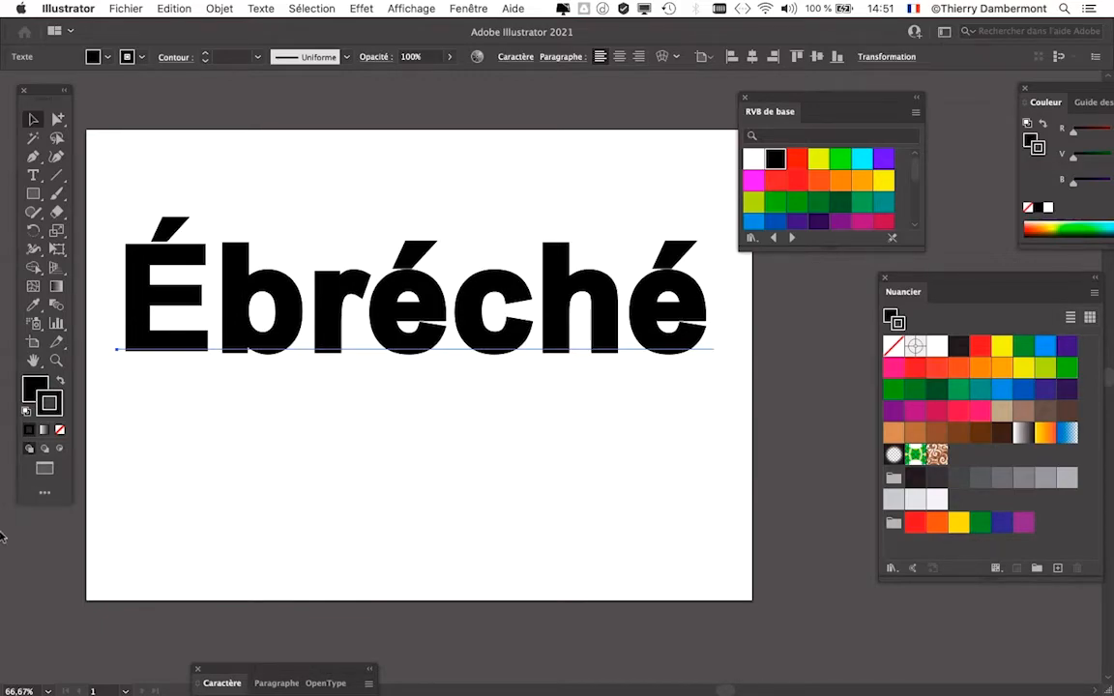
- Switch to Firefox, search for "bing" in a new tab and open the Bing home page
{"action": "mouse_move", "coordinate": [5, 535]}
{"action": "left_click", "coordinate": [29, 499]}
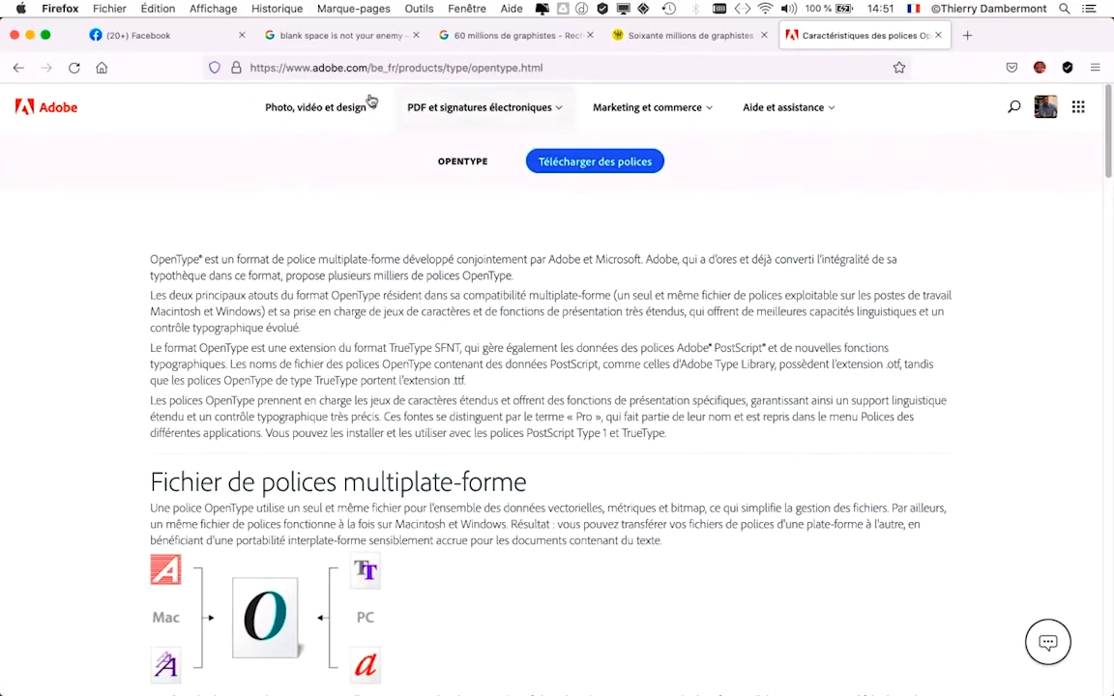
{"action": "key", "text": "super+t"}
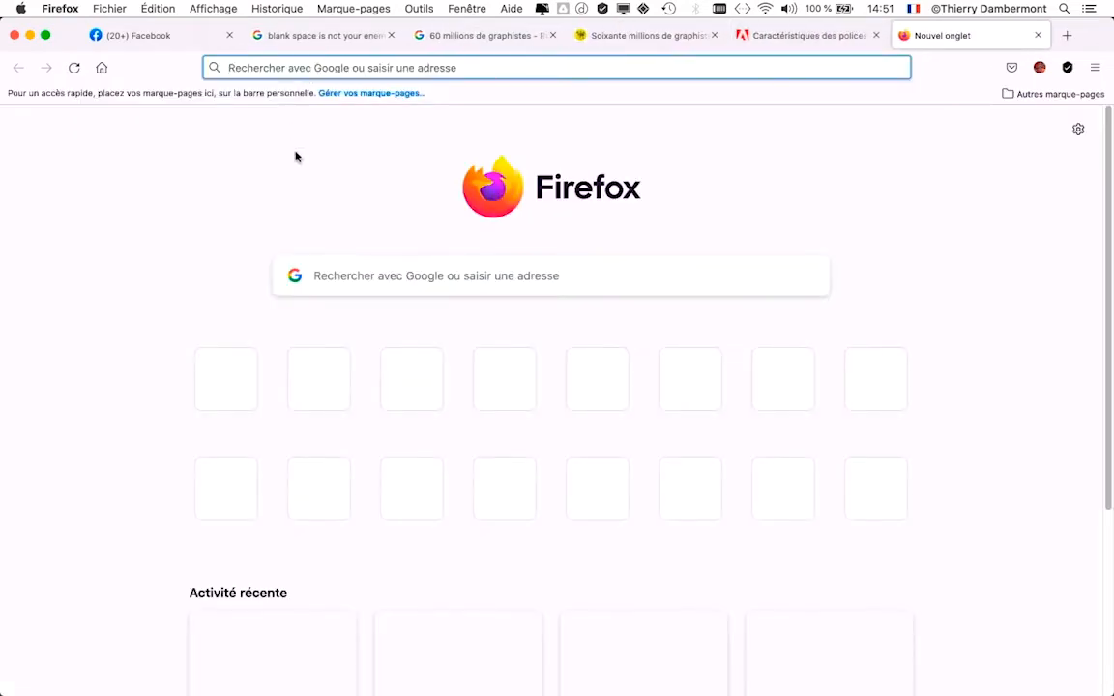
{"action": "type", "text": "bing"}
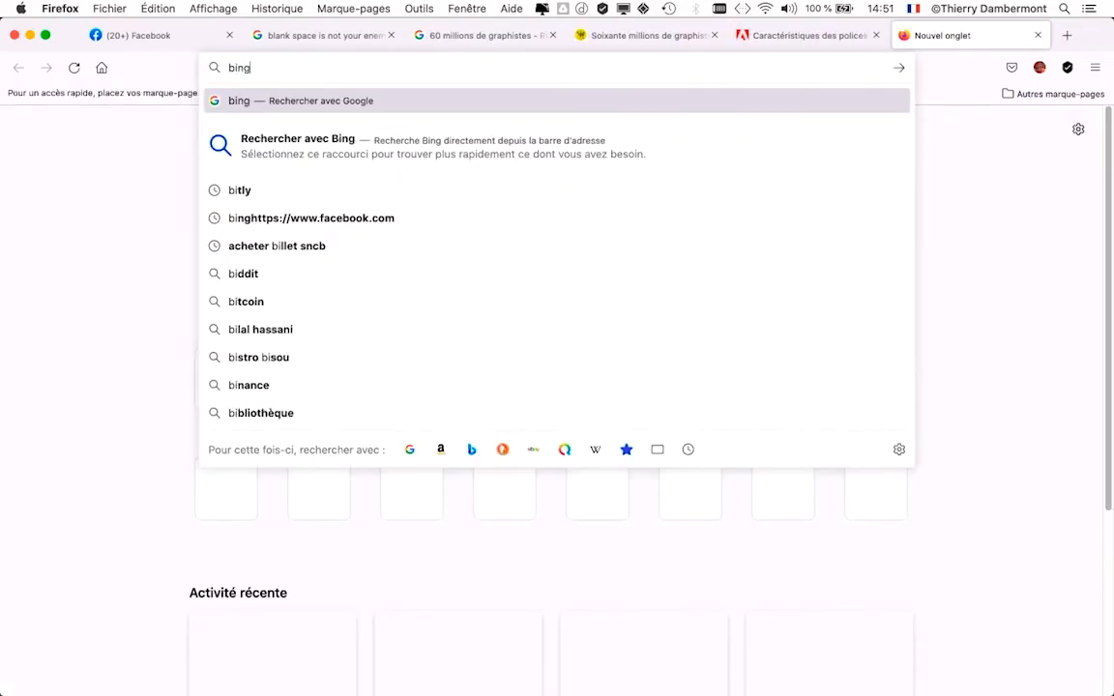
{"action": "key", "text": "Return"}
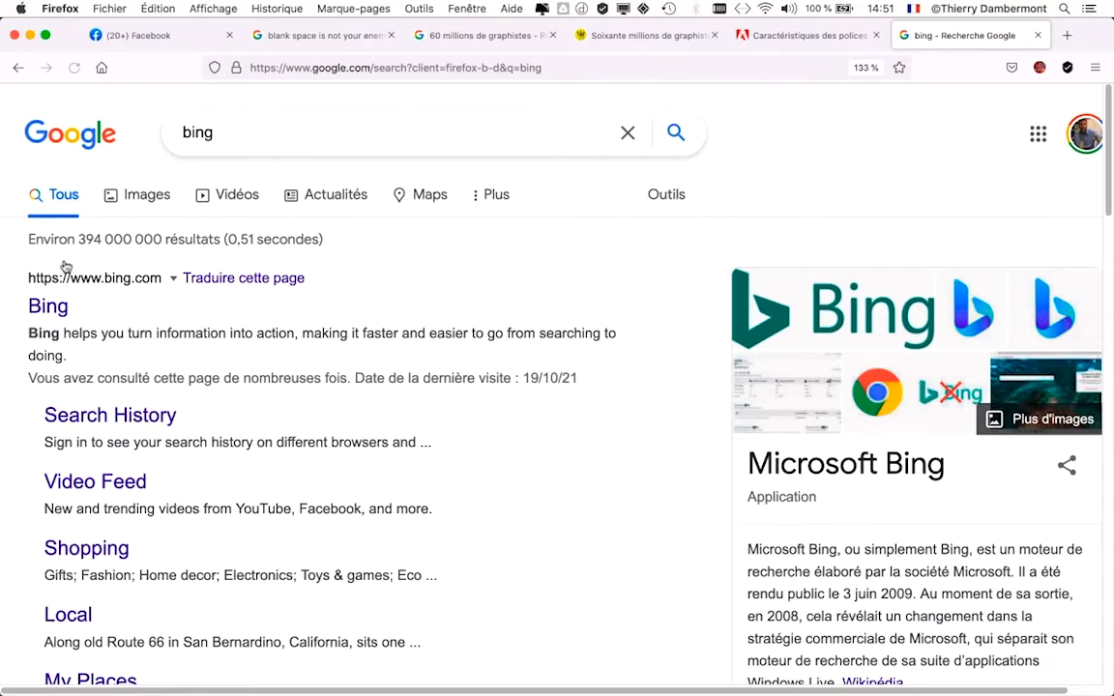
{"action": "left_click", "coordinate": [45, 307]}
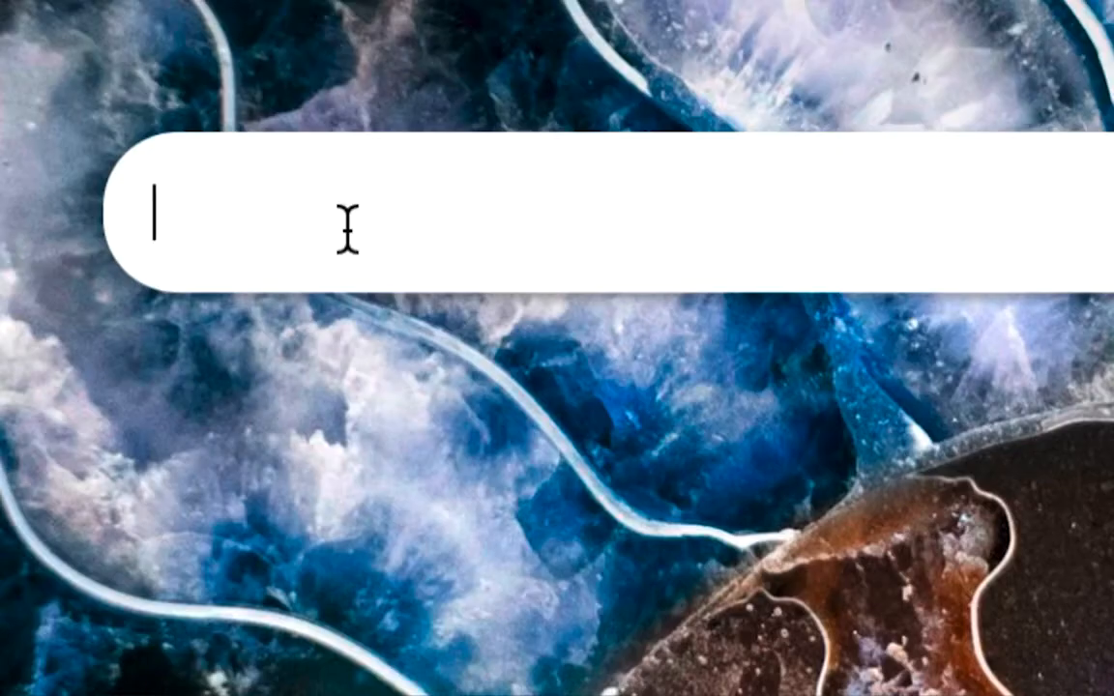
- Search Bing for "mountain" and dismiss the sign-in pop-up over the results
{"action": "type", "text": "mountain"}
{"action": "key", "text": "Return"}
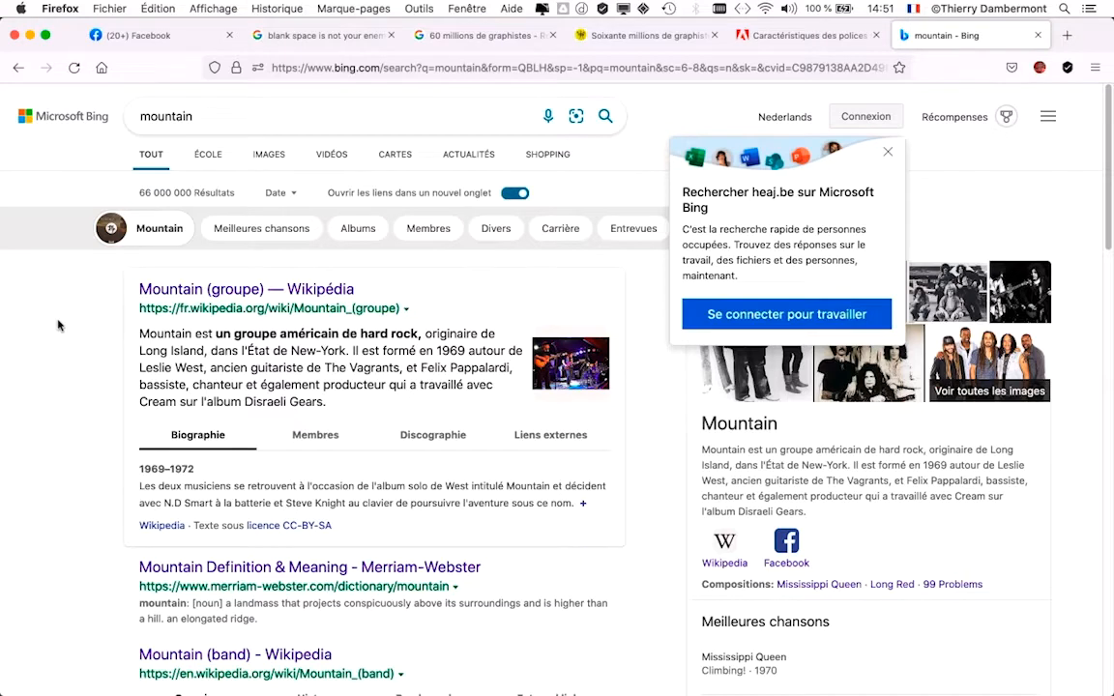
{"action": "left_click", "coordinate": [888, 156]}
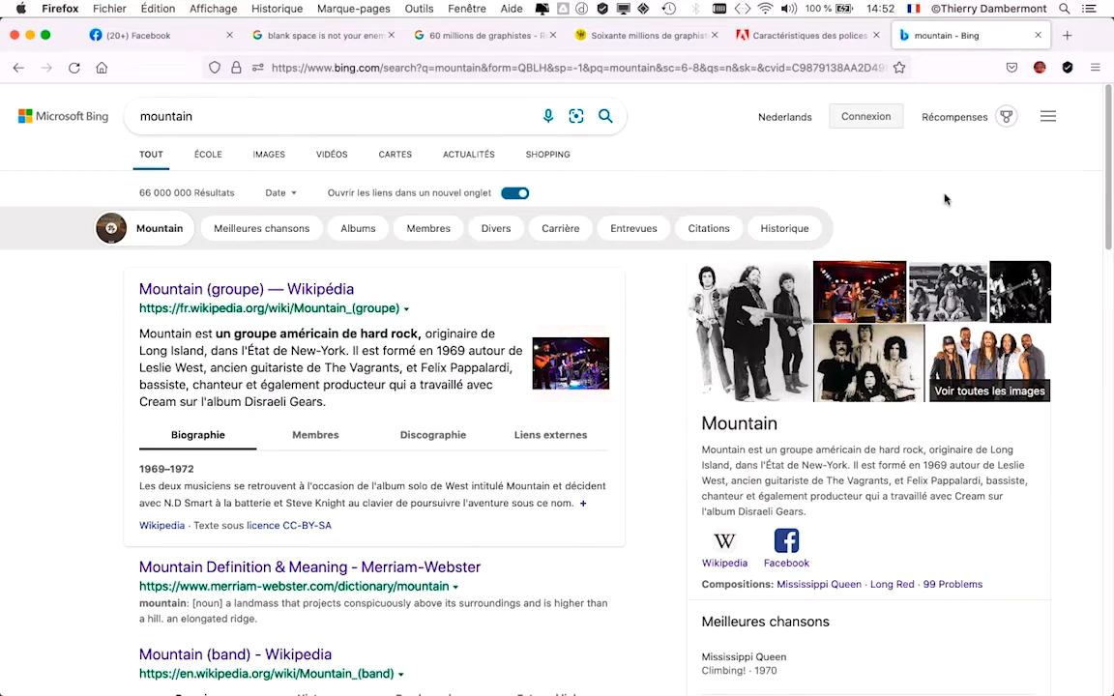
{"action": "key", "text": "super+Tab"}
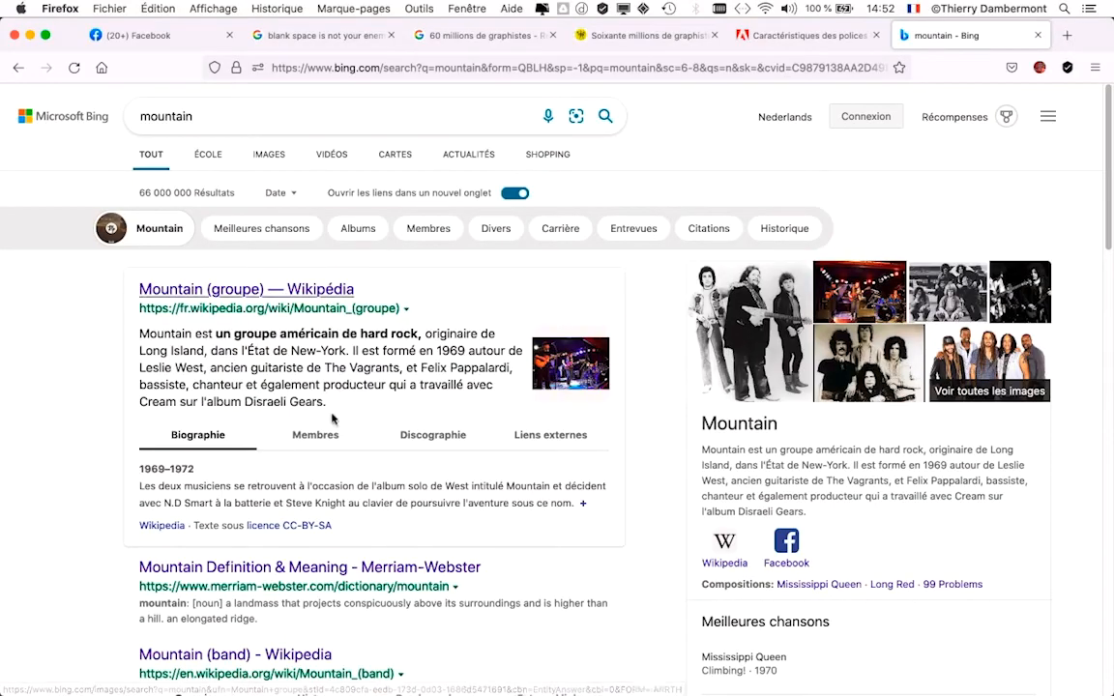
{"action": "key", "text": "super+Tab"}
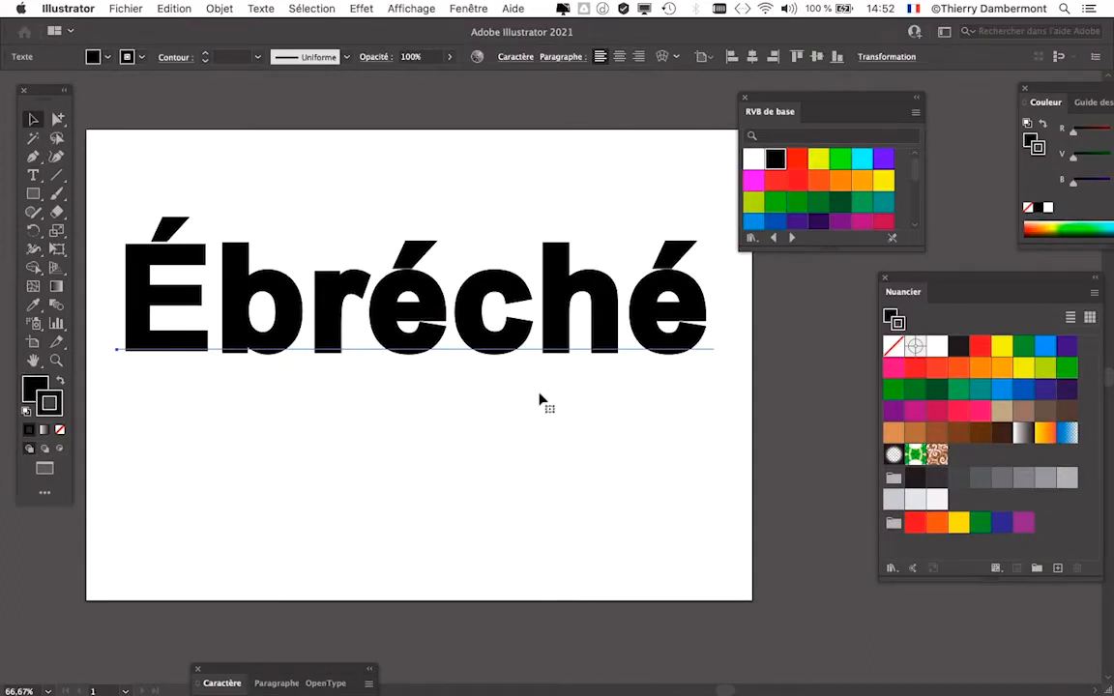
{"action": "key", "text": "super+Tab"}
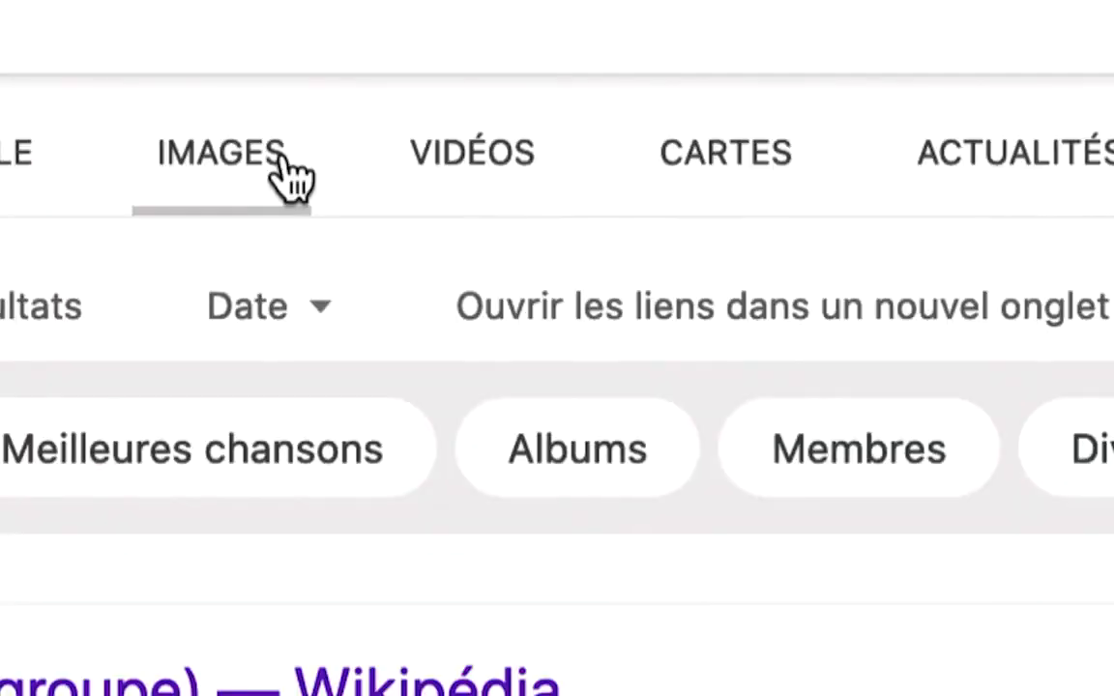
- Show the image results for "mountain" and filter them by the Domaine public licence
{"action": "left_click", "coordinate": [292, 177]}
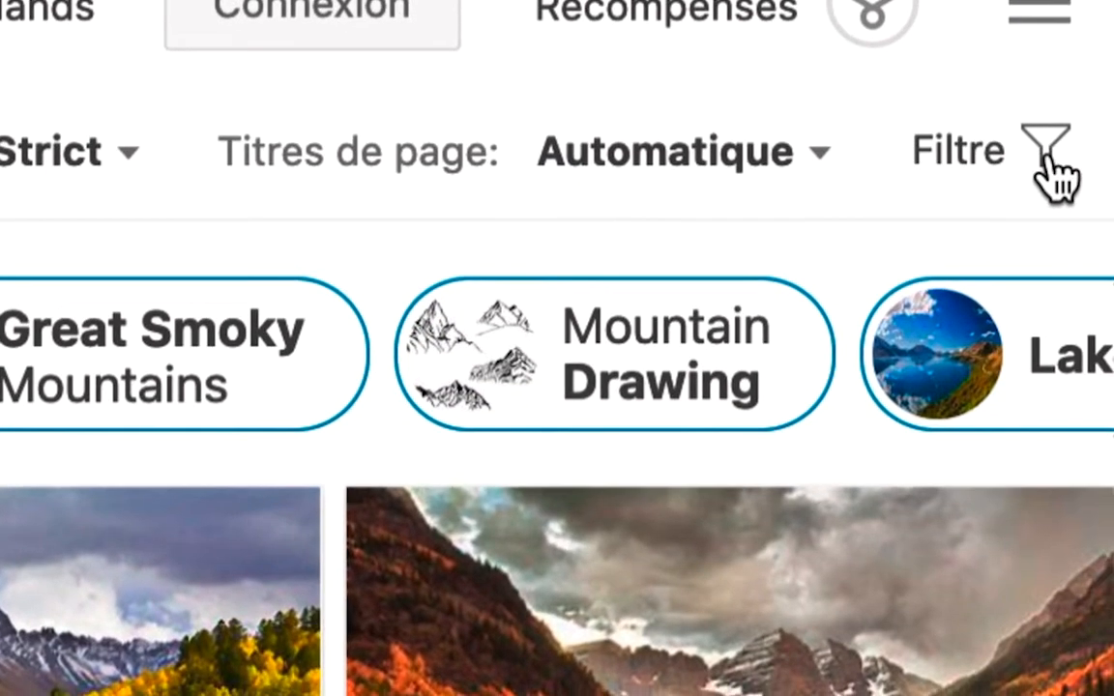
{"action": "left_click", "coordinate": [1049, 172]}
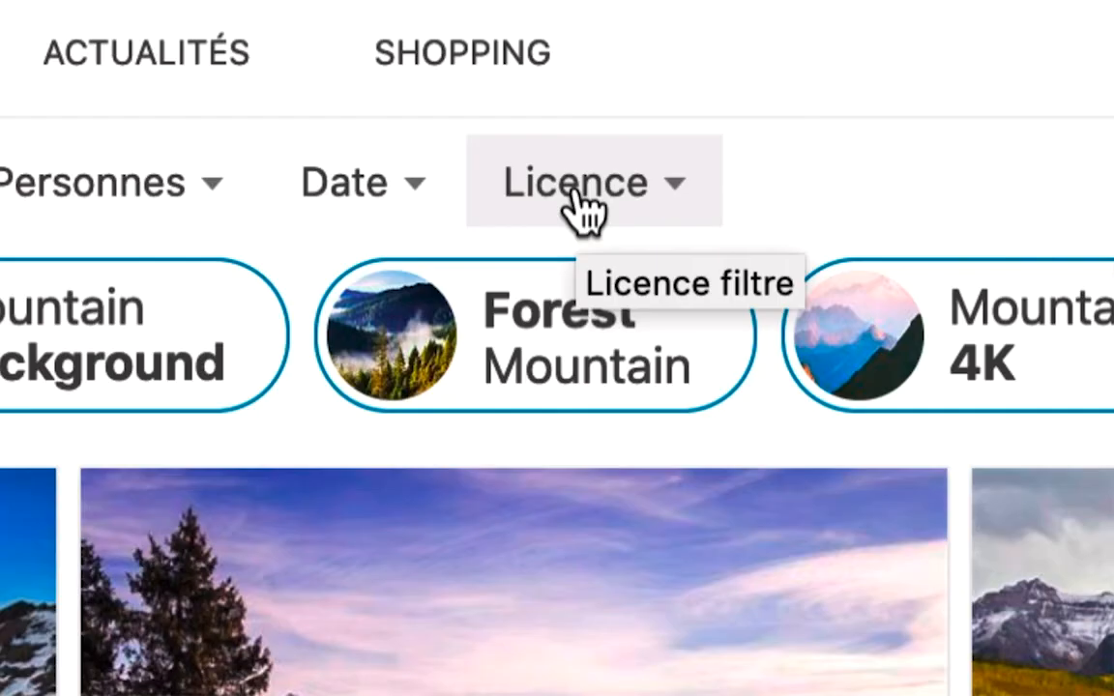
{"action": "left_click", "coordinate": [580, 208]}
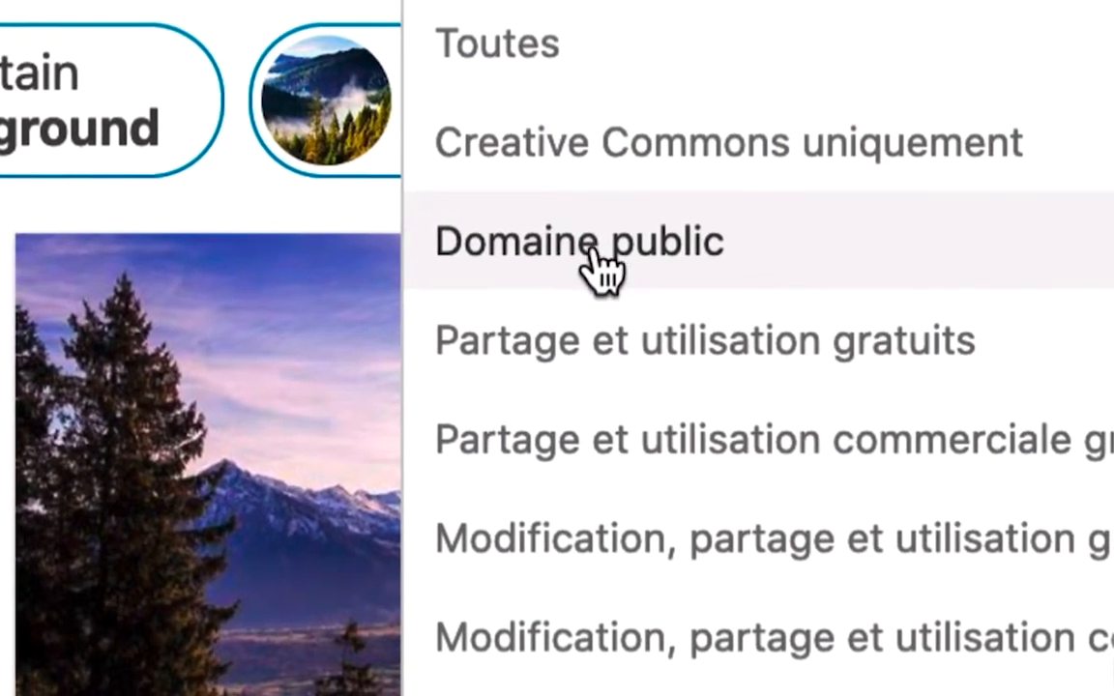
{"action": "left_click", "coordinate": [602, 271]}
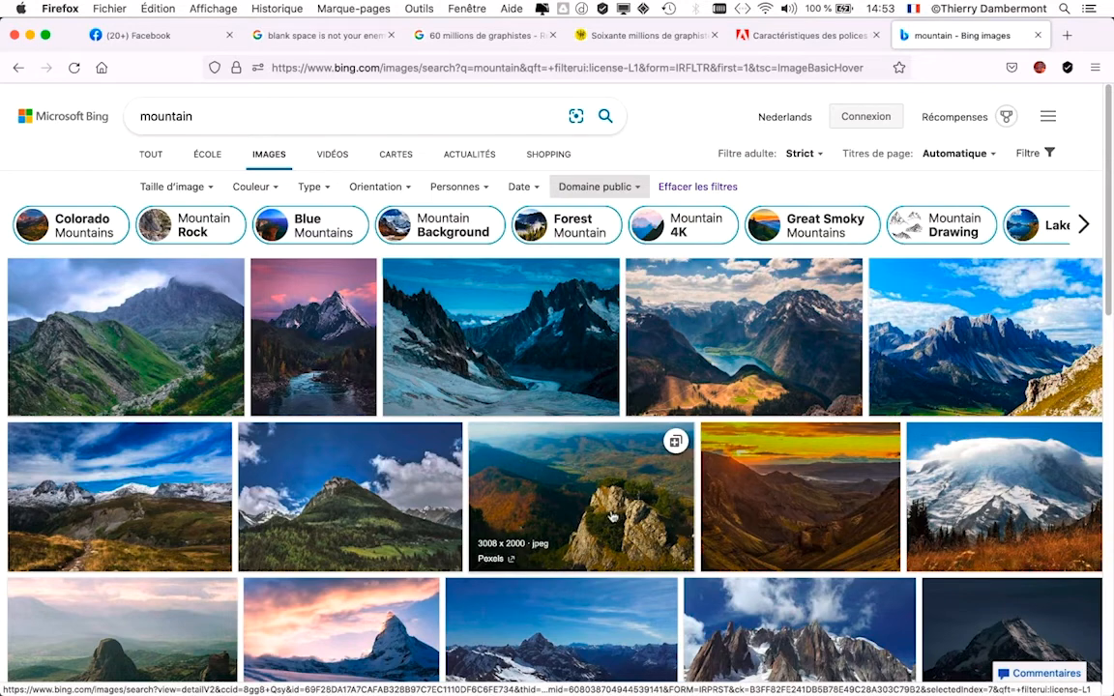
- Browse the public-domain mountain photos for a suitable picture and preview the purple mountain landscape with red rocks
{"action": "scroll", "coordinate": [157, 462], "scroll_direction": "down", "scroll_amount": 1}
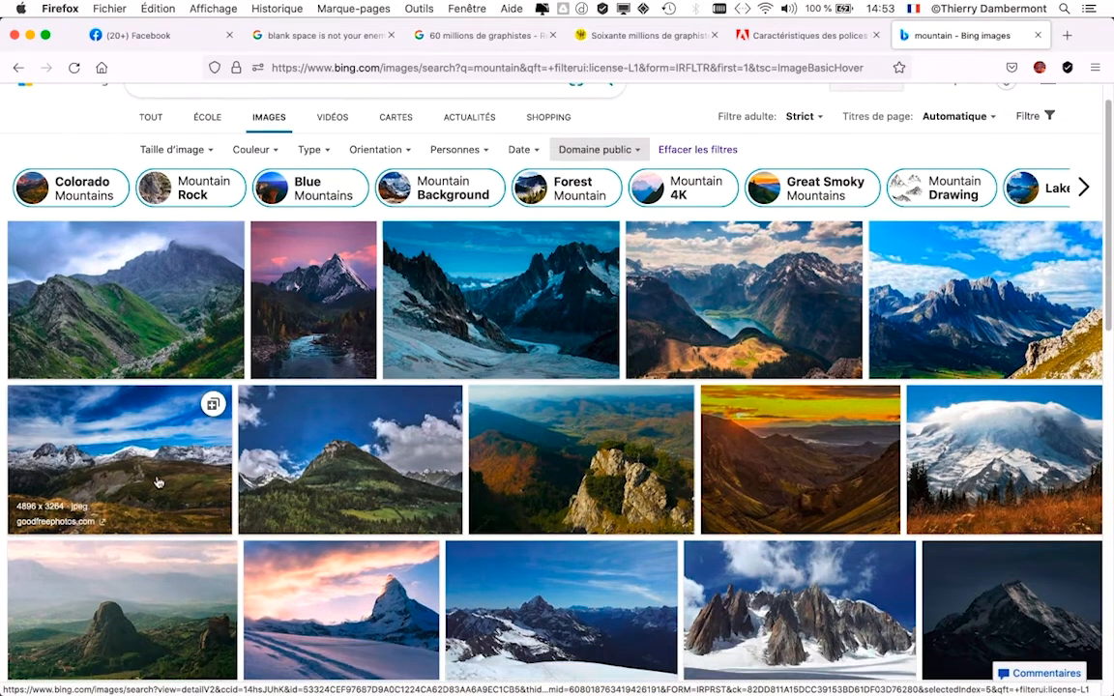
{"action": "scroll", "coordinate": [158, 478], "scroll_direction": "down", "scroll_amount": 1}
{"action": "scroll", "coordinate": [163, 522], "scroll_direction": "down", "scroll_amount": 1}
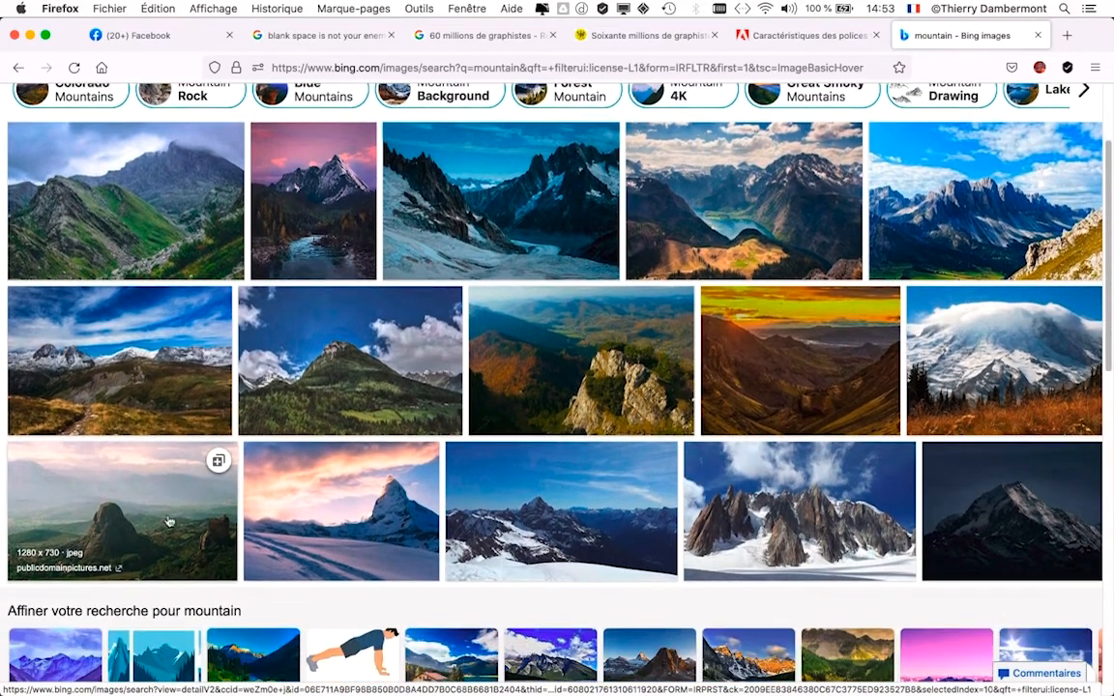
{"action": "scroll", "coordinate": [580, 502], "scroll_direction": "down", "scroll_amount": 1}
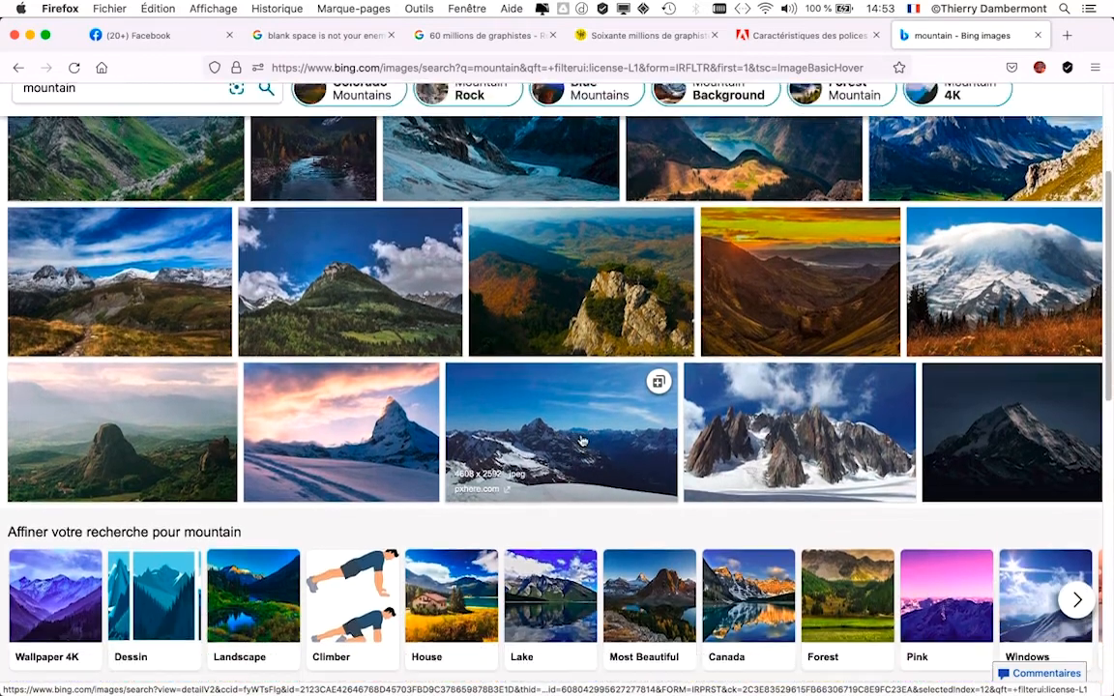
{"action": "scroll", "coordinate": [957, 387], "scroll_direction": "down", "scroll_amount": 3}
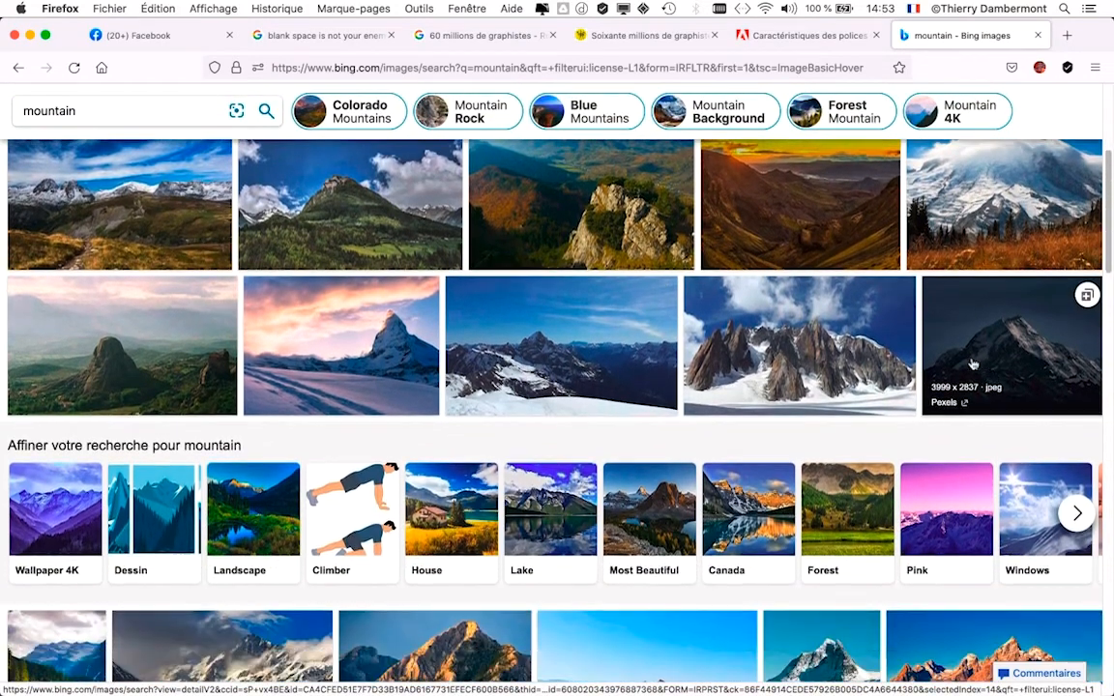
{"action": "scroll", "coordinate": [955, 342], "scroll_direction": "down", "scroll_amount": 1}
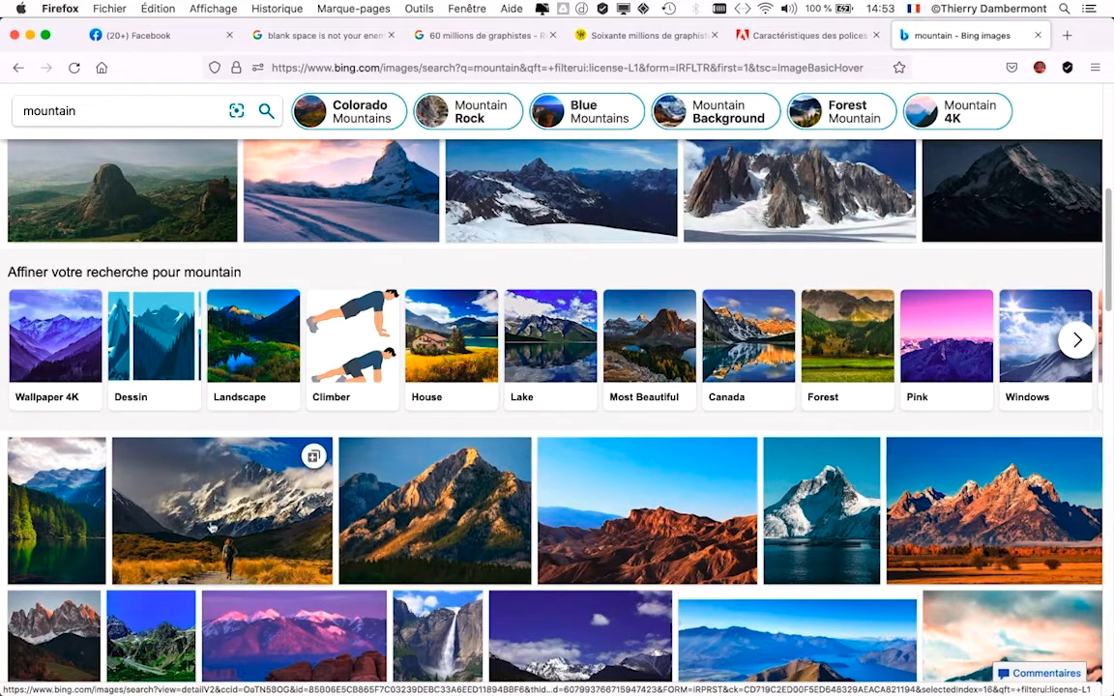
{"action": "scroll", "coordinate": [115, 513], "scroll_direction": "down", "scroll_amount": 1}
{"action": "scroll", "coordinate": [115, 513], "scroll_direction": "down", "scroll_amount": 3}
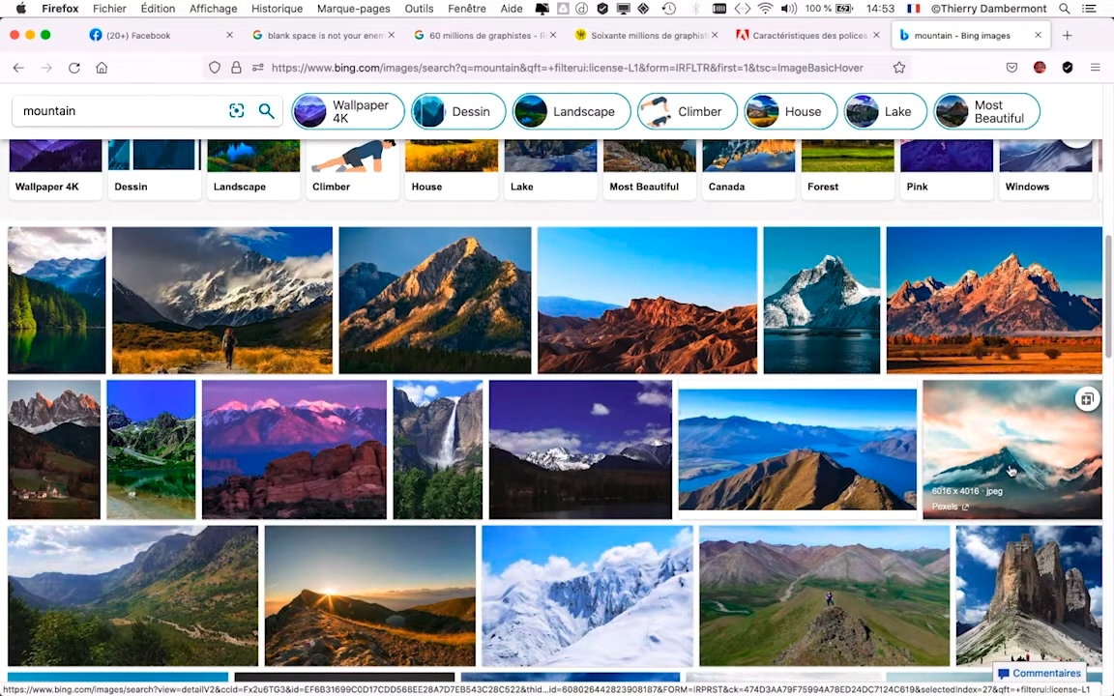
{"action": "scroll", "coordinate": [992, 462], "scroll_direction": "down", "scroll_amount": 2}
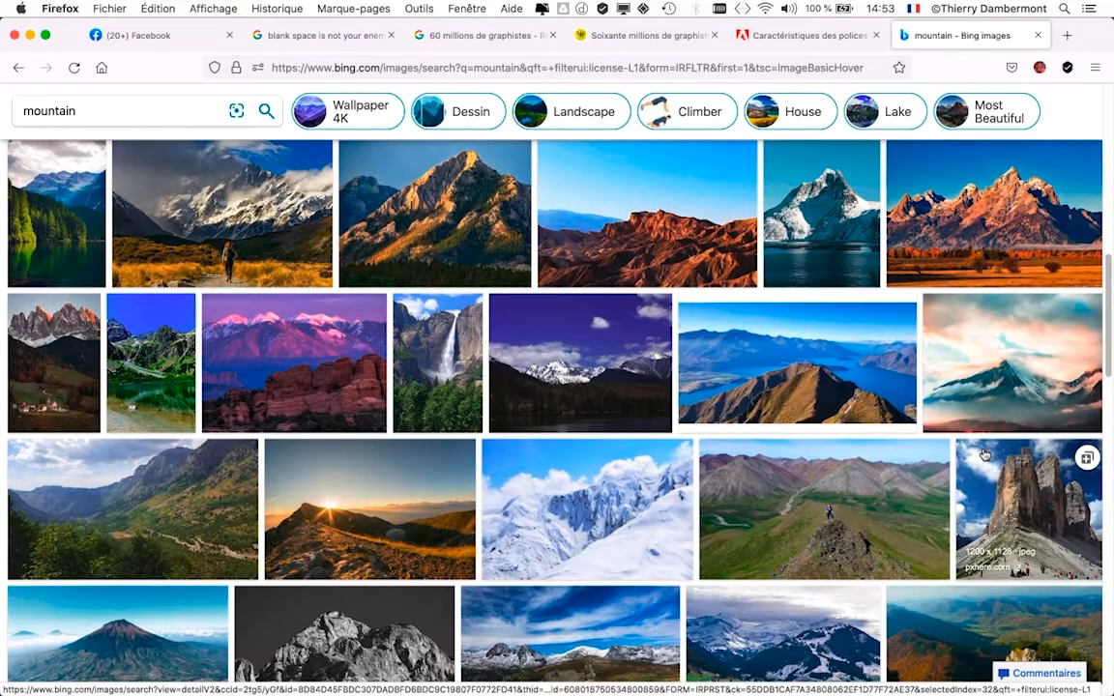
{"action": "scroll", "coordinate": [983, 454], "scroll_direction": "up", "scroll_amount": 1}
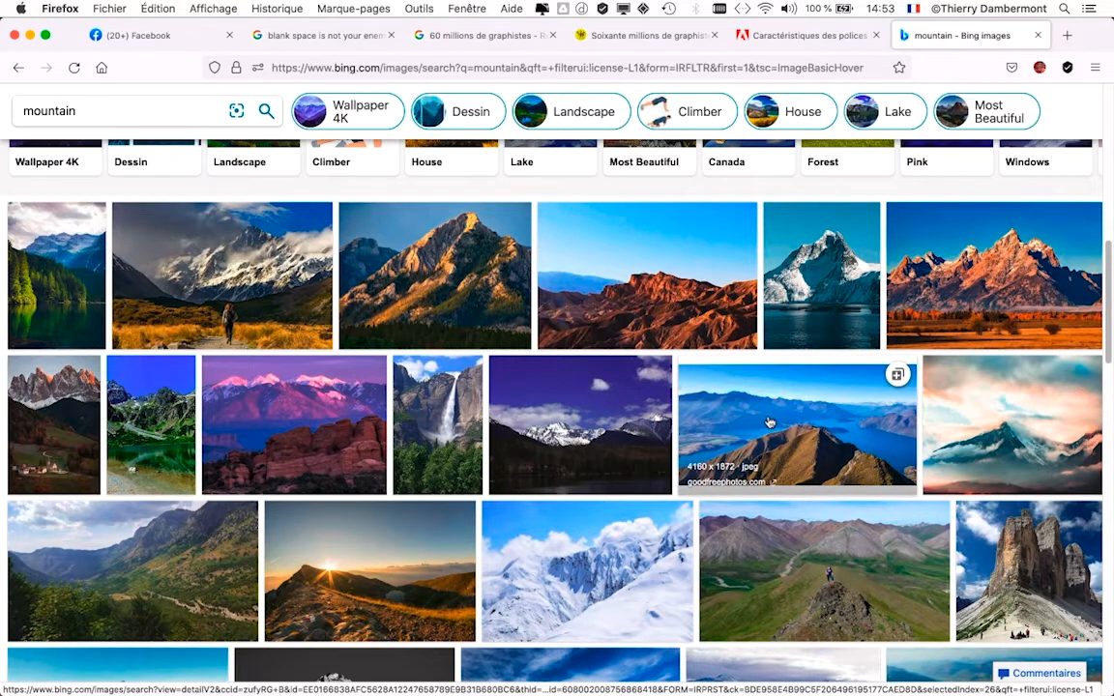
{"action": "left_click", "coordinate": [296, 409]}
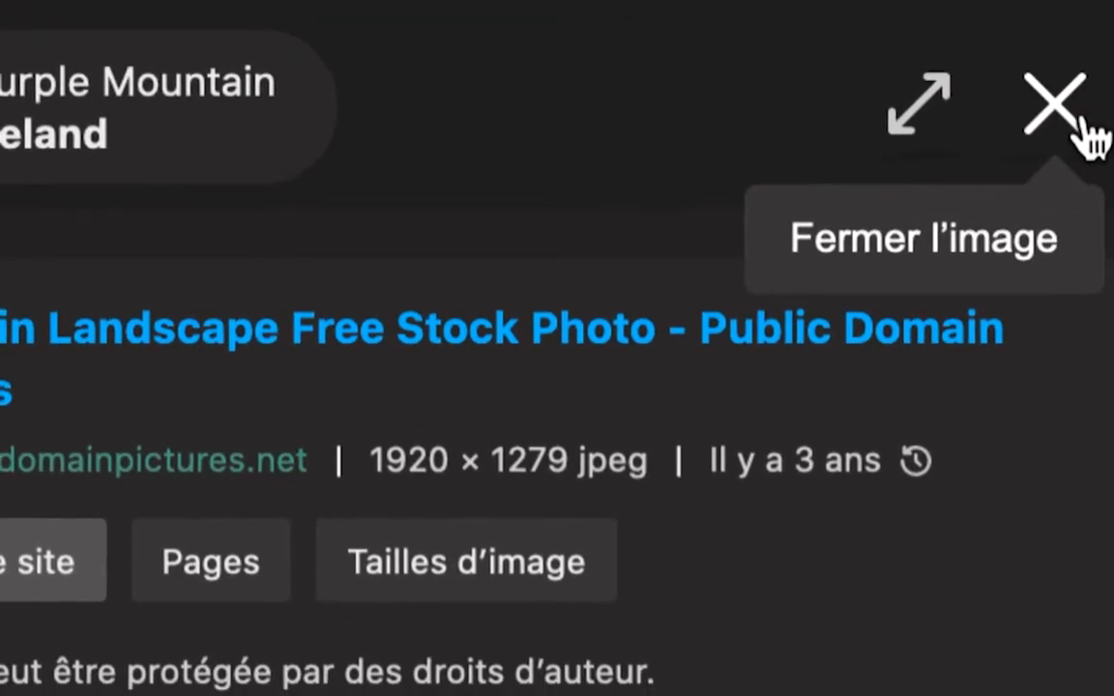
{"action": "left_click", "coordinate": [1079, 118]}
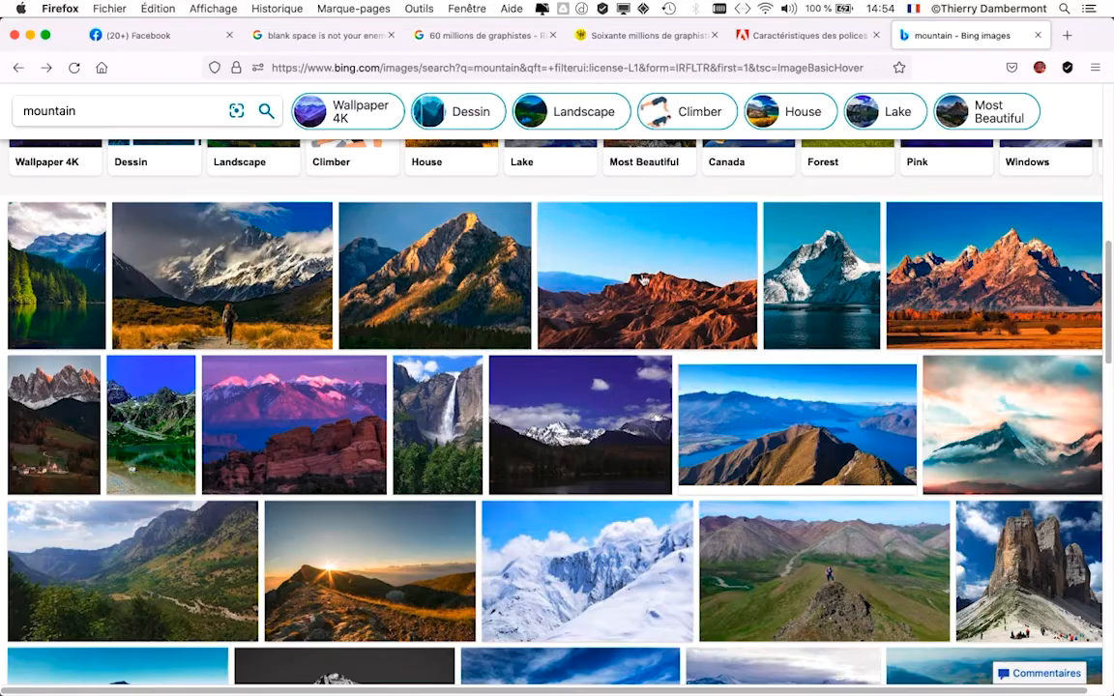
- Open the purple mountain landscape with red rocks from the Bing results and display the full image on its own page
{"action": "mouse_move", "coordinate": [232, 444]}
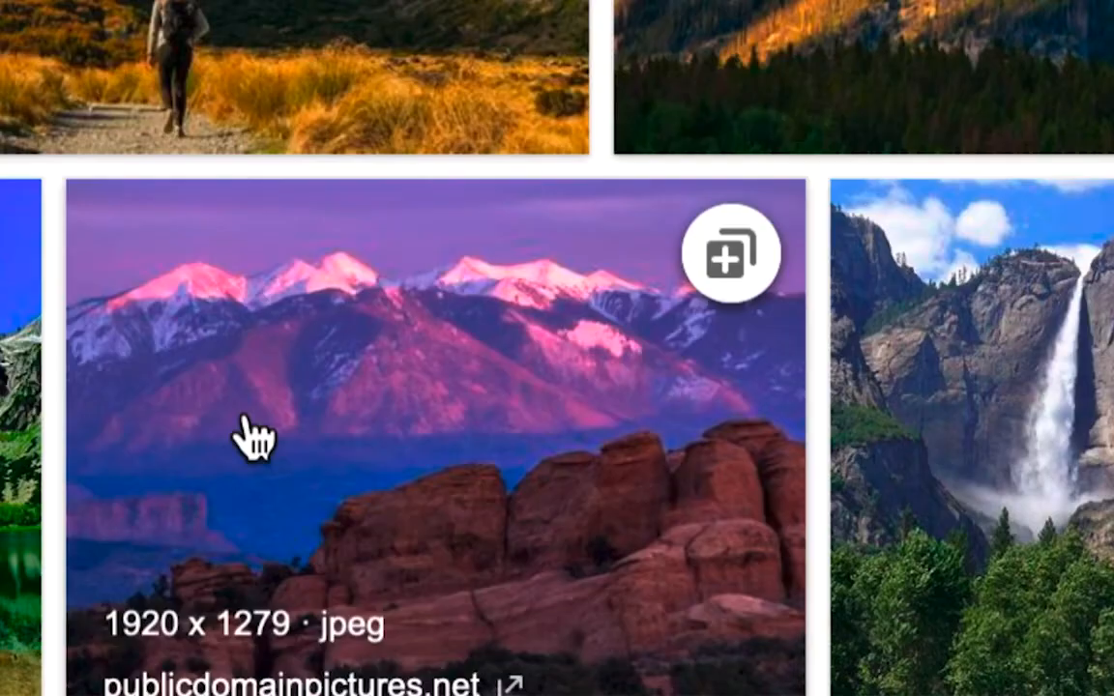
{"action": "left_click", "coordinate": [245, 415]}
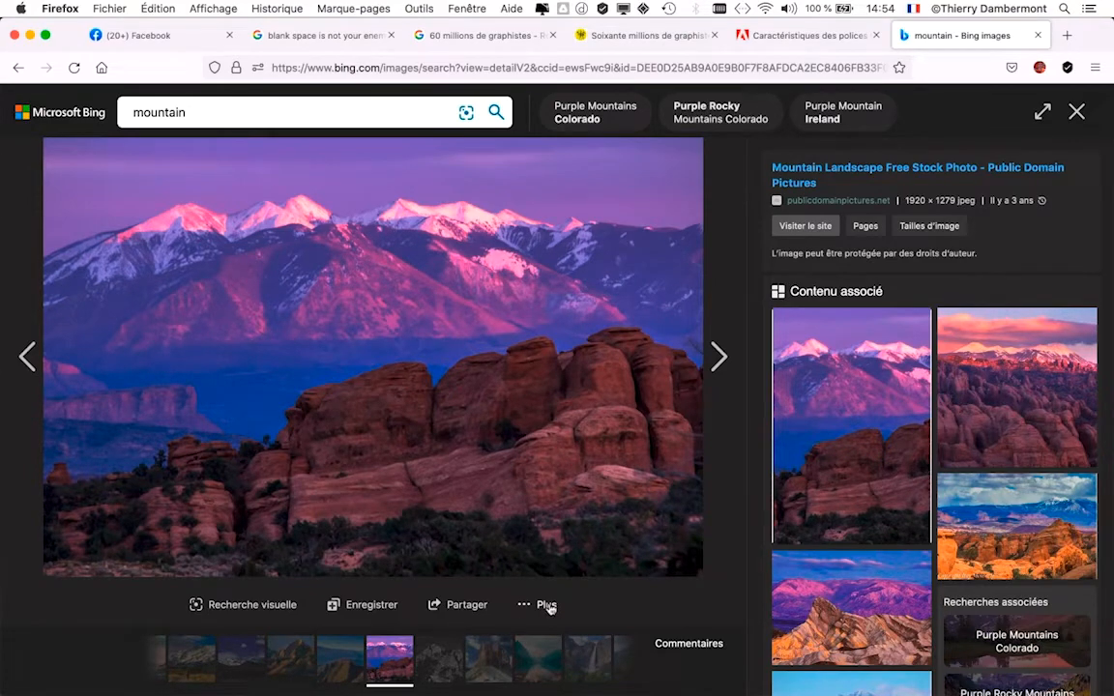
{"action": "left_click", "coordinate": [548, 606]}
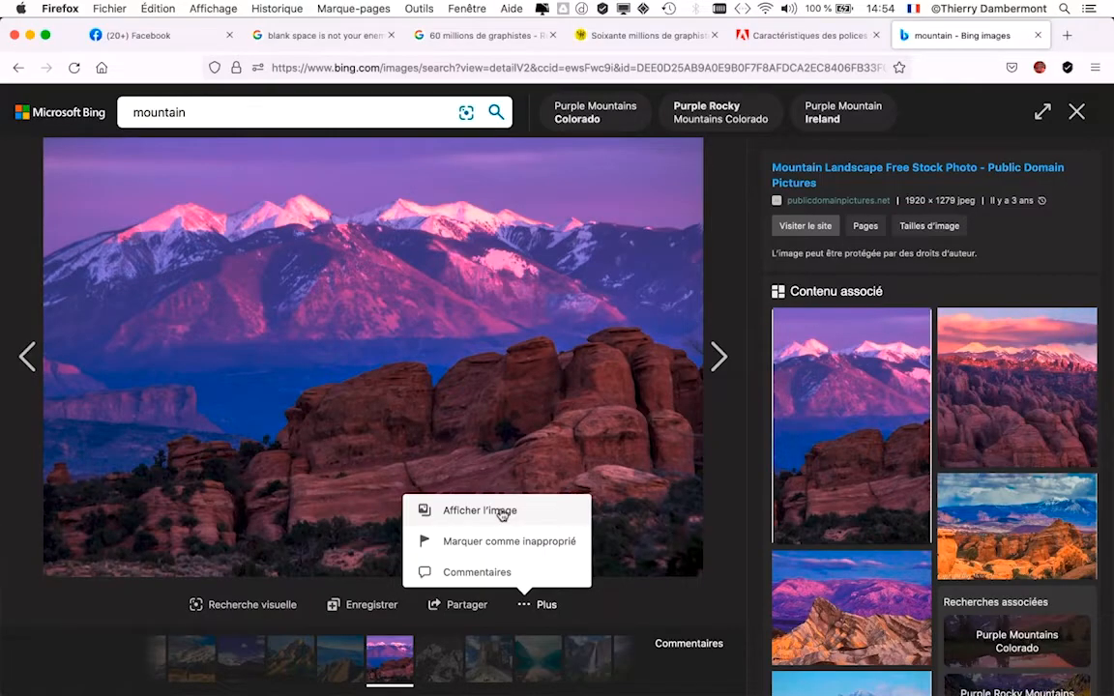
{"action": "left_click", "coordinate": [501, 512]}
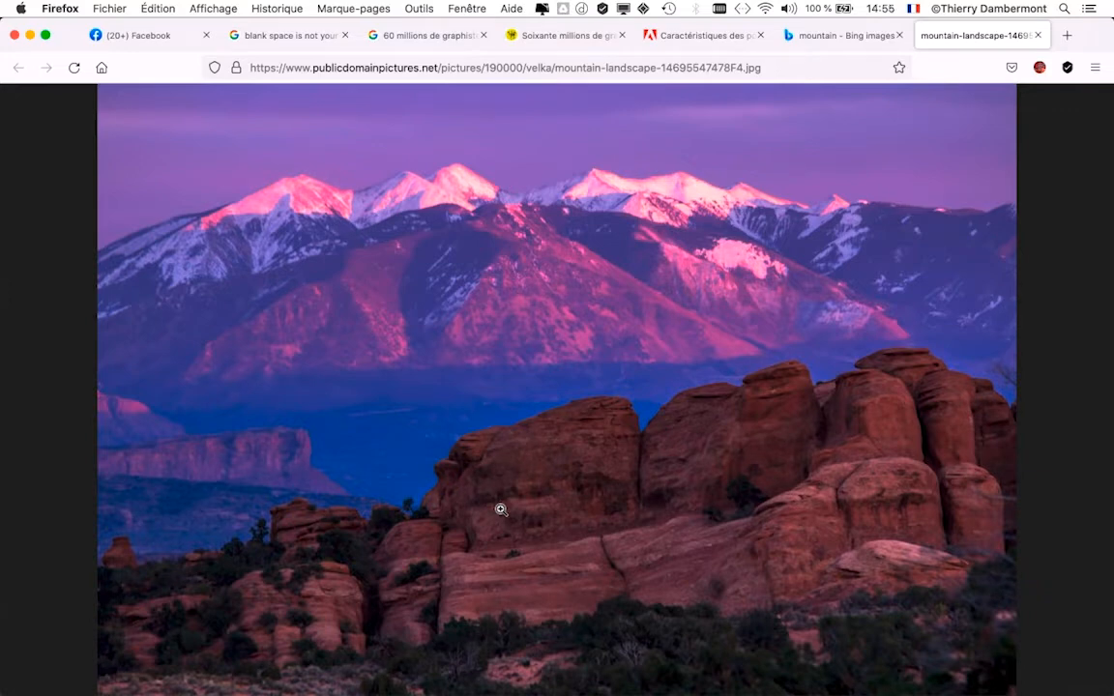
- Save the photo as mountain-landscape.jpg in the Illustrator FAD nov 2021 (local) folder, removing the trailing number from the suggested name
{"action": "right_click", "coordinate": [496, 361]}
{"action": "left_click", "coordinate": [546, 369]}
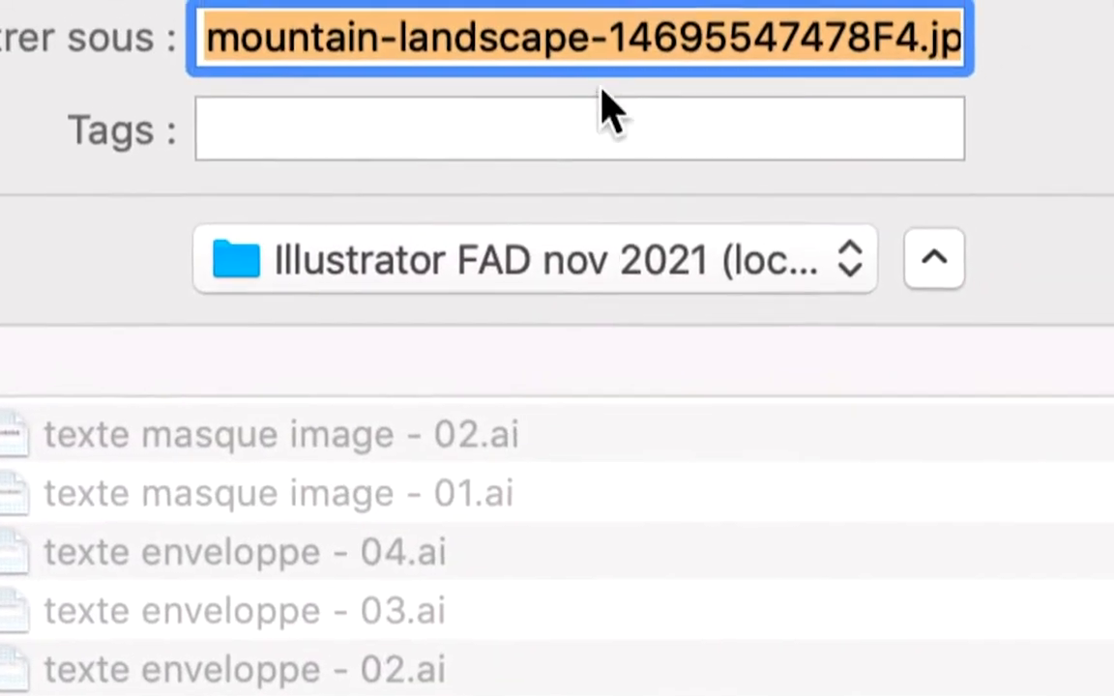
{"action": "left_click", "coordinate": [616, 37]}
{"action": "left_click_drag", "start_coordinate": [616, 37], "coordinate": [998, 40]}
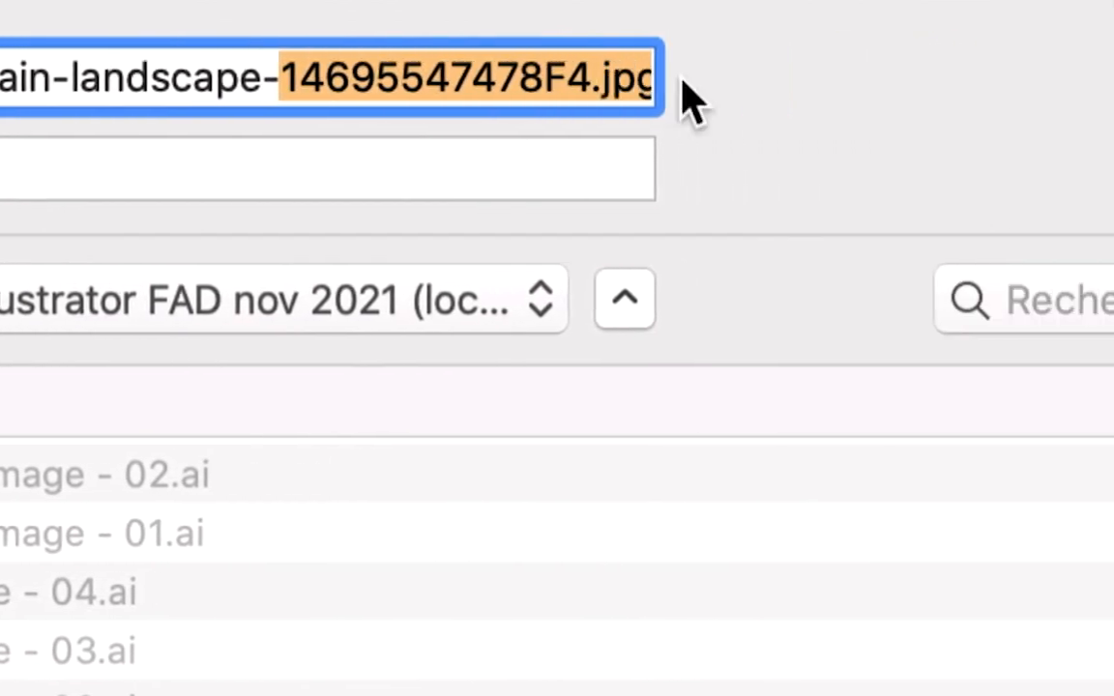
{"action": "left_click_drag", "start_coordinate": [683, 81], "coordinate": [592, 87]}
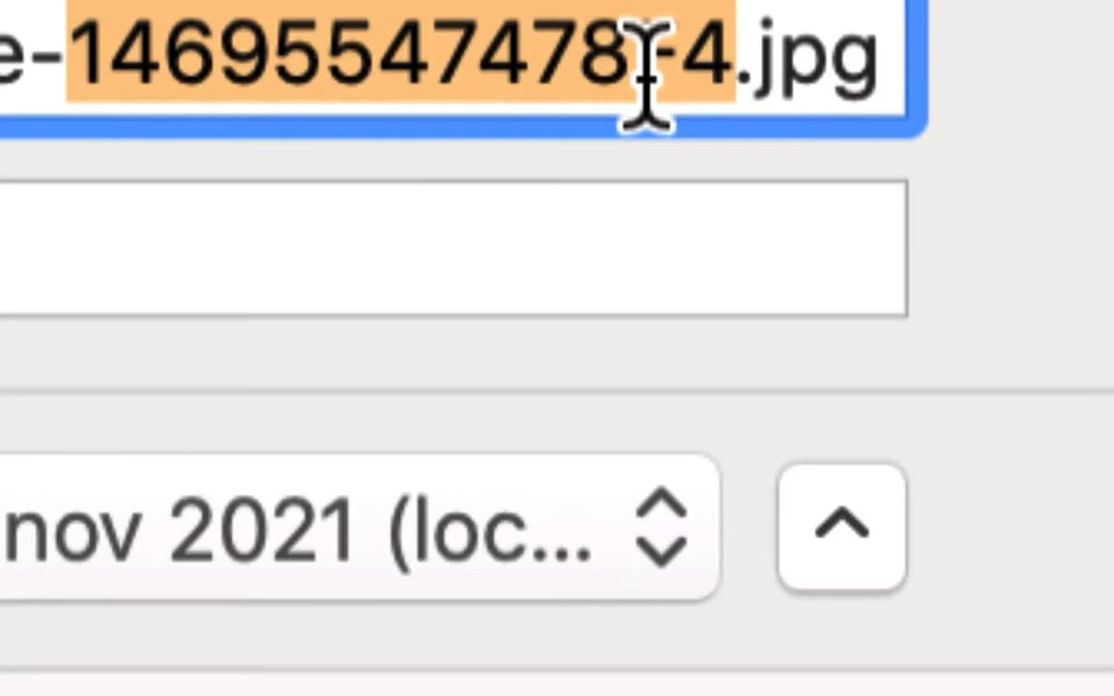
{"action": "key", "text": "BackSpace"}
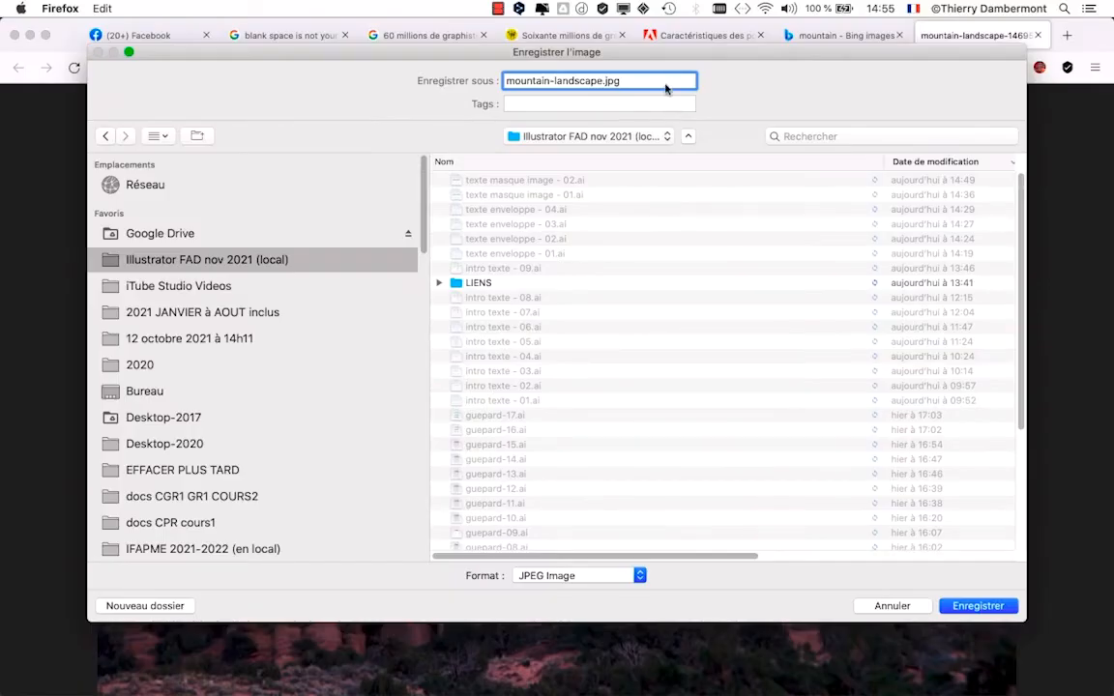
{"action": "left_click", "coordinate": [979, 607]}
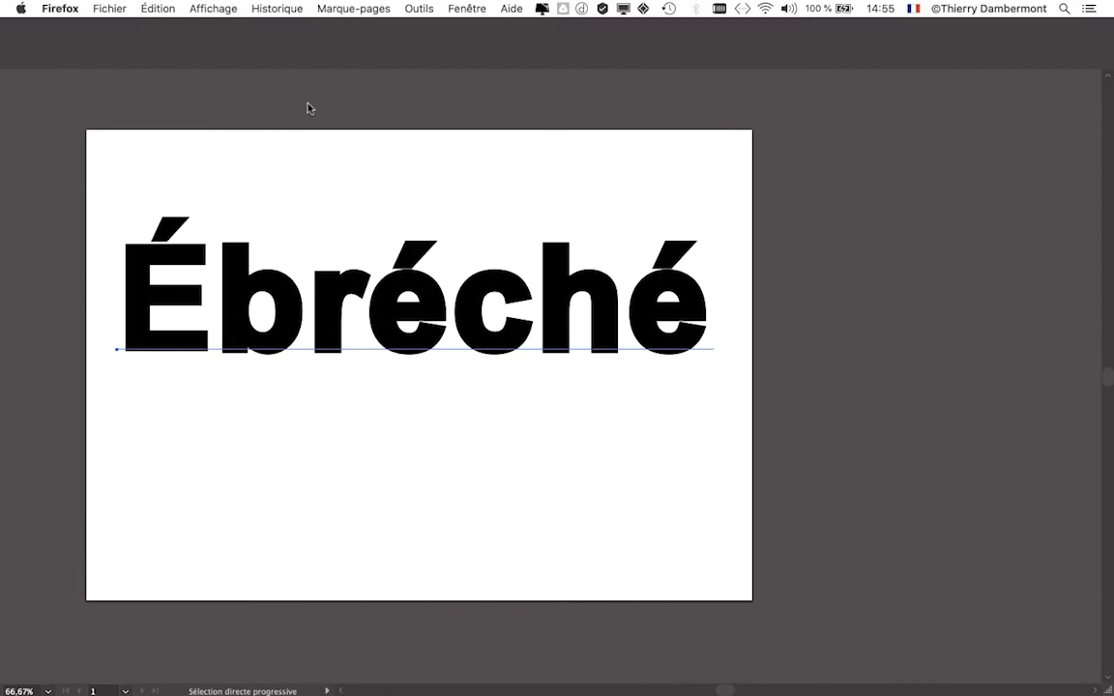
- Switch to Illustrator and place mountain-landscape.jpg as a linked image below the text, sized nearly as wide as the artboard
{"action": "left_click", "coordinate": [307, 107]}
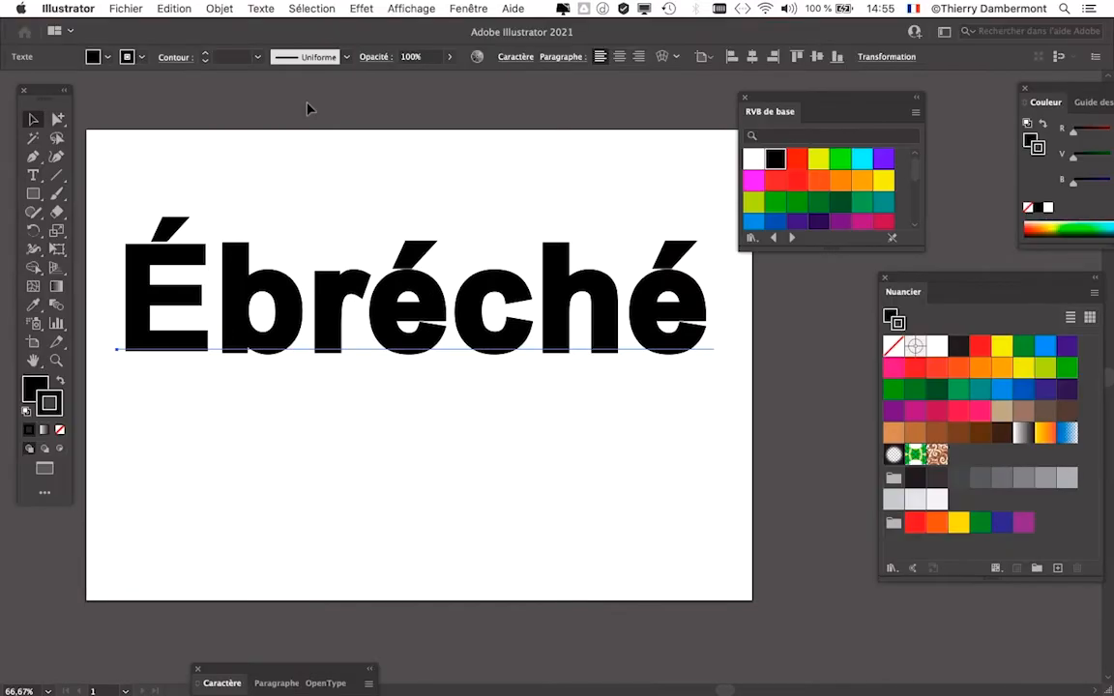
{"action": "scroll", "coordinate": [423, 436], "scroll_direction": "down", "scroll_amount": 1}
{"action": "key", "text": "space"}
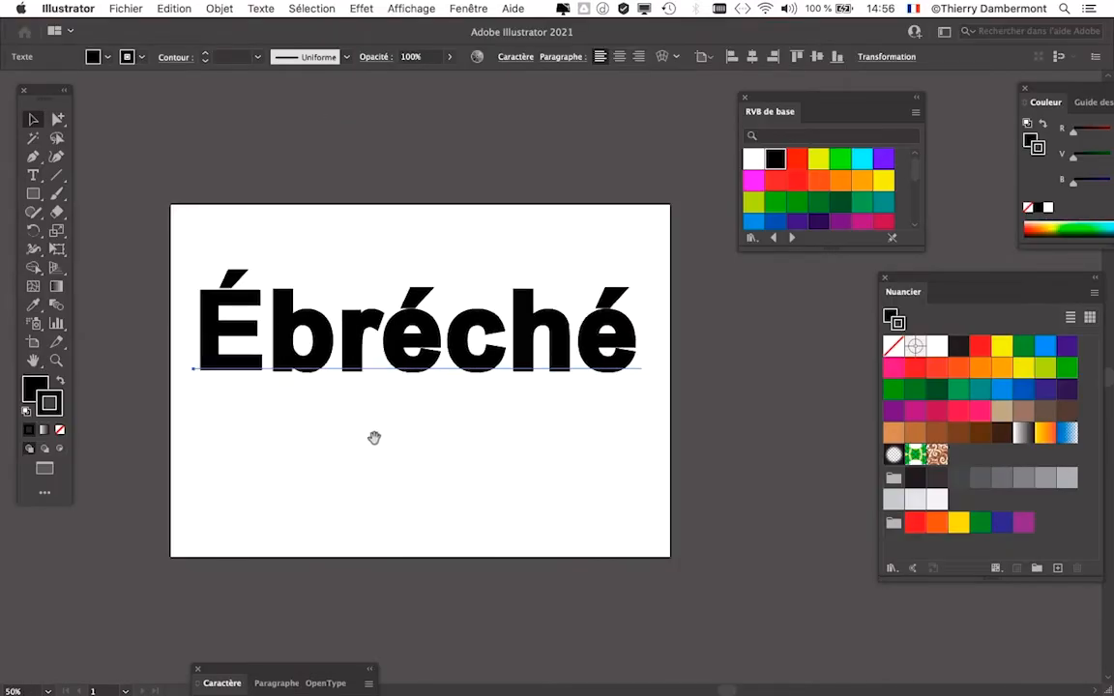
{"action": "left_click_drag", "start_coordinate": [373, 443], "coordinate": [341, 320]}
{"action": "left_click", "coordinate": [326, 322]}
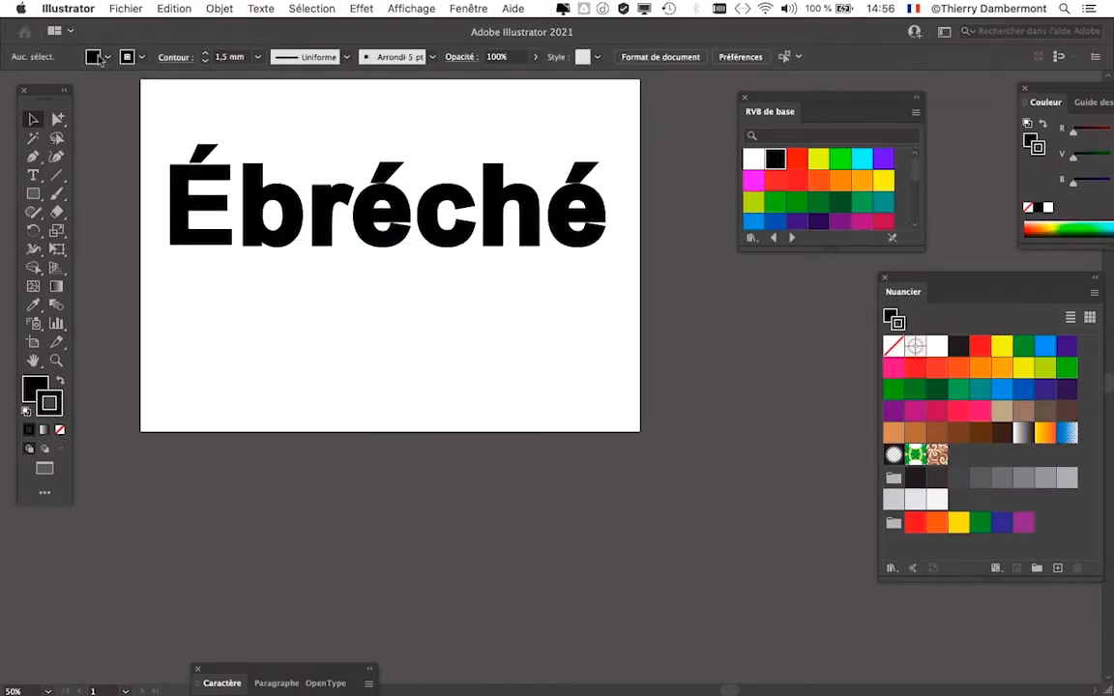
{"action": "left_click", "coordinate": [126, 8]}
{"action": "left_click", "coordinate": [140, 232]}
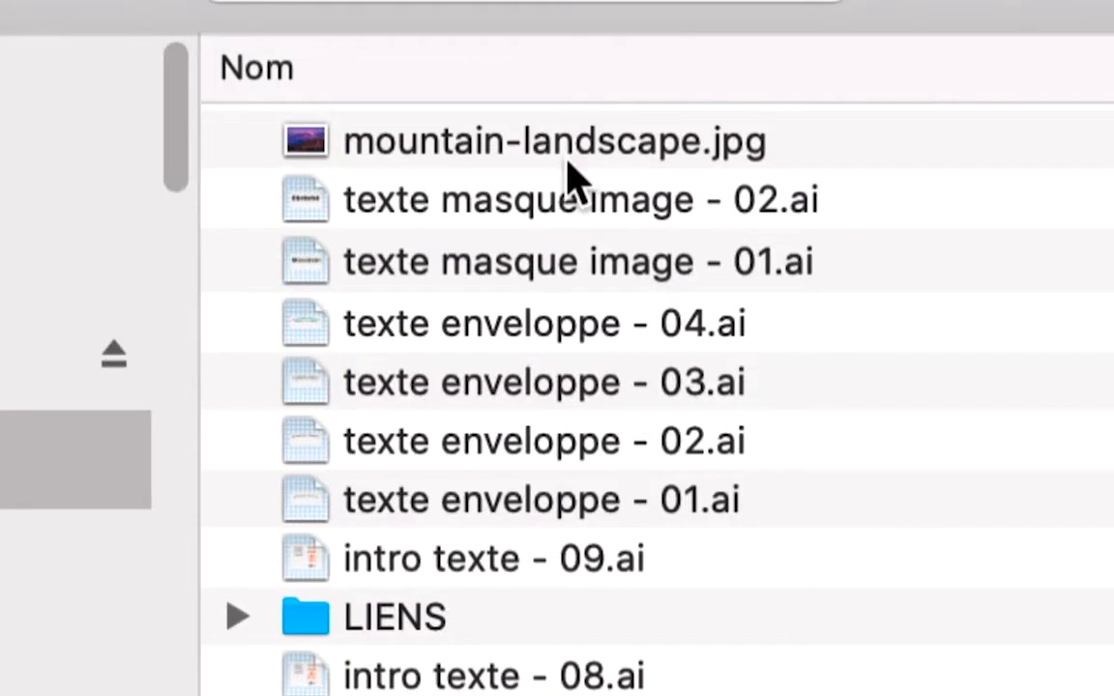
{"action": "left_click", "coordinate": [567, 155]}
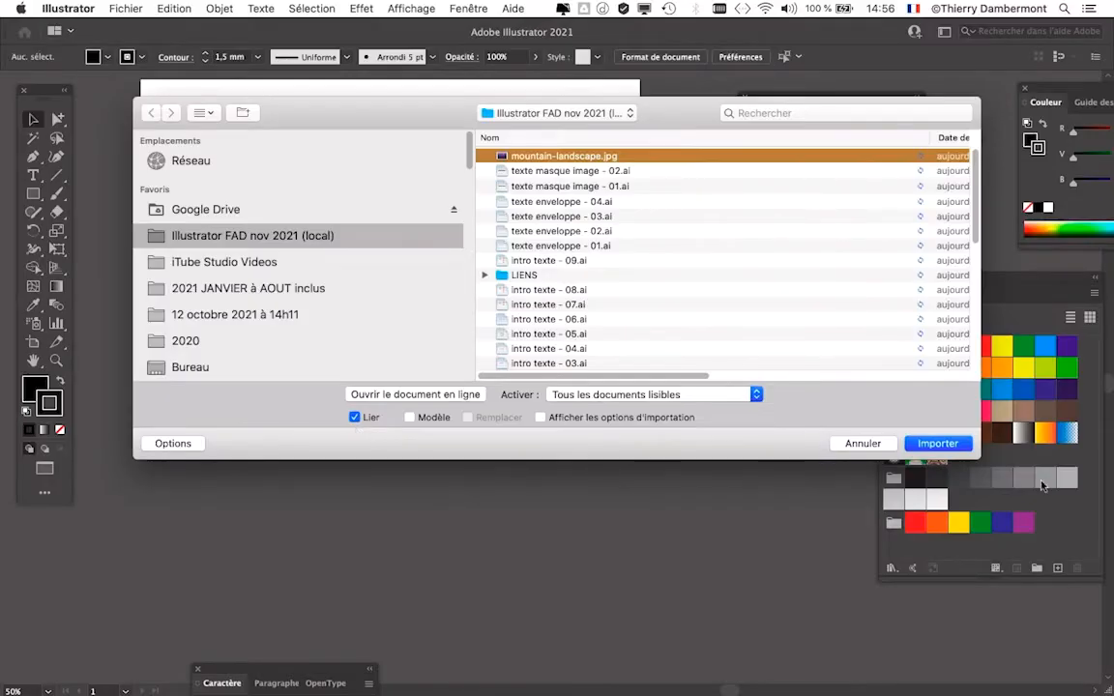
{"action": "left_click", "coordinate": [937, 443]}
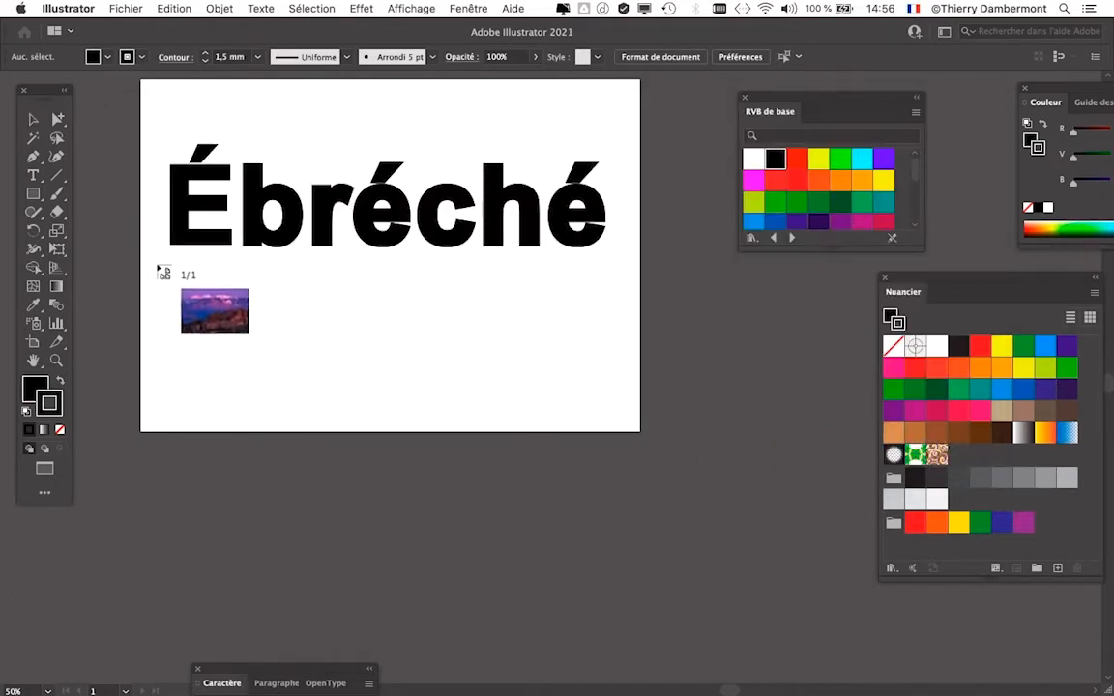
{"action": "left_click_drag", "start_coordinate": [156, 263], "coordinate": [765, 602]}
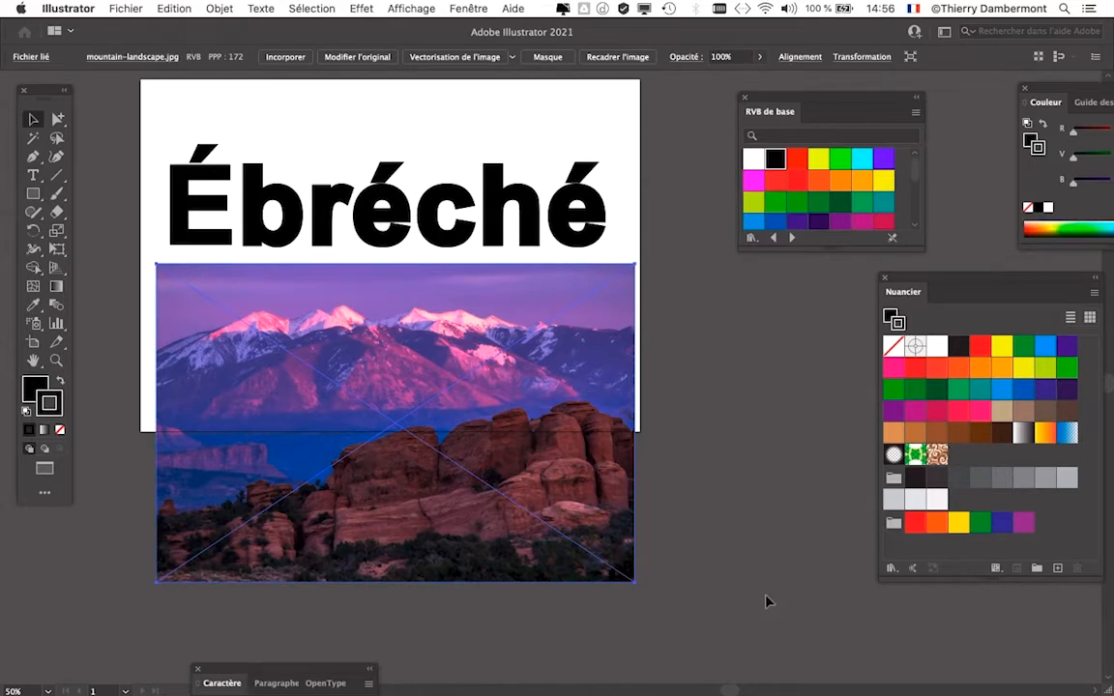
- Move the photo up over the text so it sits within the artboard, and move and collapse the RVB de base swatches
{"action": "left_click_drag", "start_coordinate": [544, 416], "coordinate": [573, 371]}
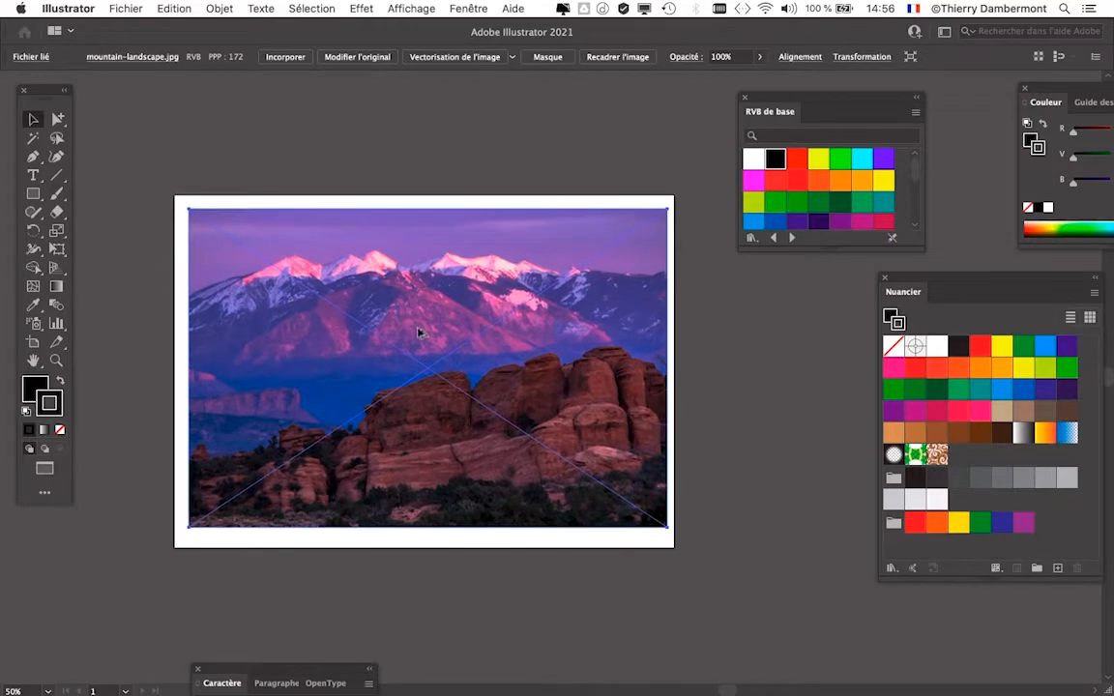
{"action": "scroll", "coordinate": [419, 331], "scroll_direction": "up", "scroll_amount": 1}
{"action": "scroll", "coordinate": [419, 331], "scroll_direction": "up", "scroll_amount": 1}
{"action": "scroll", "coordinate": [577, 337], "scroll_direction": "down", "scroll_amount": 1}
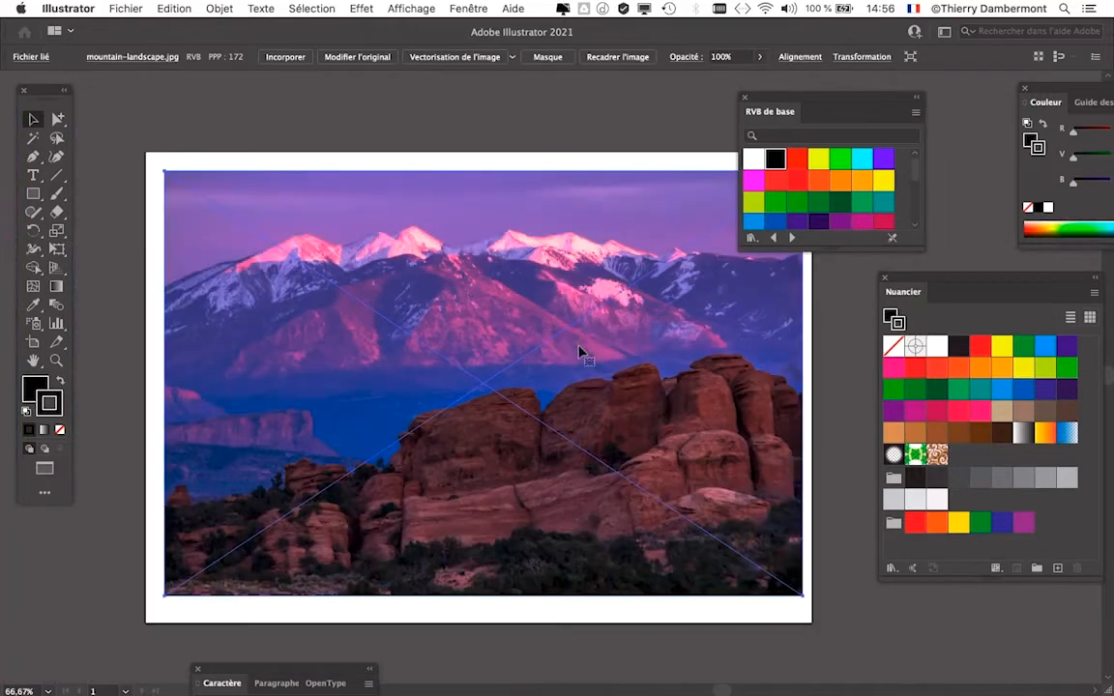
{"action": "scroll", "coordinate": [504, 343], "scroll_direction": "down", "scroll_amount": 3}
{"action": "scroll", "coordinate": [504, 343], "scroll_direction": "right", "scroll_amount": 3}
{"action": "left_click_drag", "start_coordinate": [820, 97], "coordinate": [721, 592]}
{"action": "double_click", "coordinate": [722, 591]}
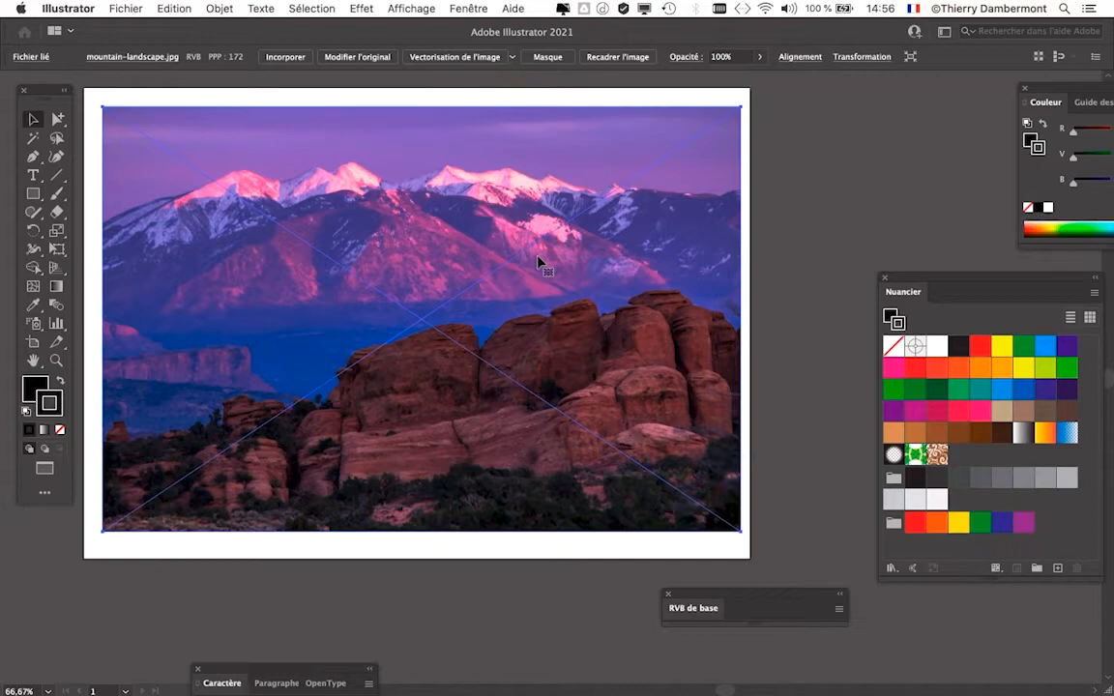
- Display the layers, expand Calque 1 and move the linked photo beneath the Ébréché text in the stacking order
{"action": "left_click", "coordinate": [468, 9]}
{"action": "left_click", "coordinate": [479, 299]}
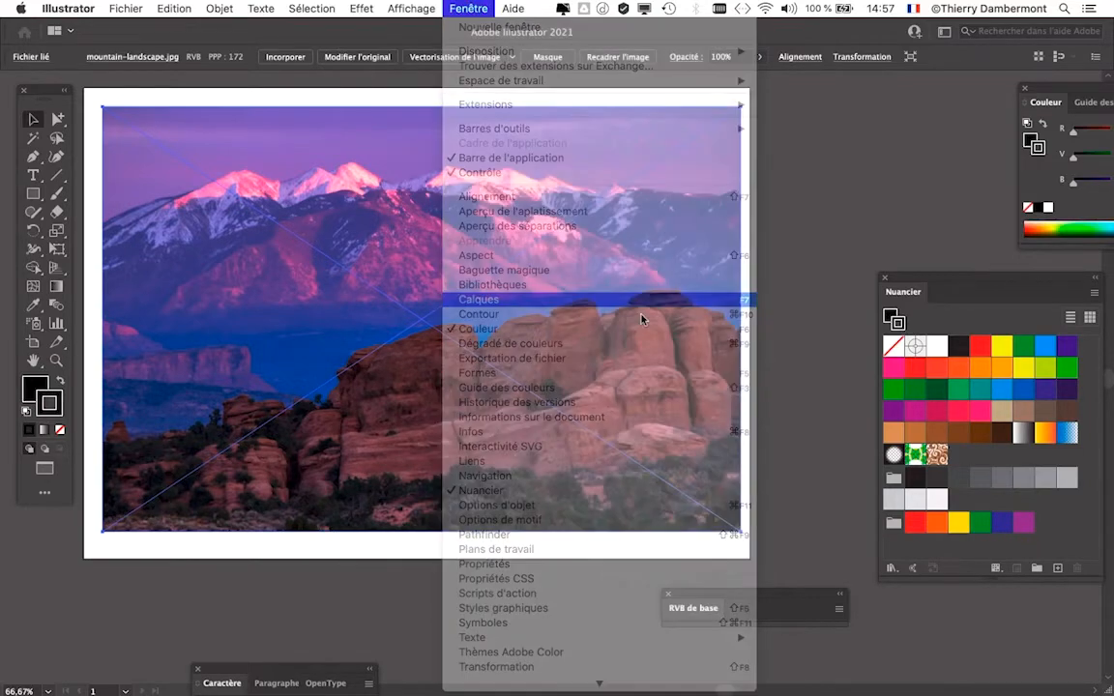
{"action": "left_click_drag", "start_coordinate": [931, 401], "coordinate": [656, 129]}
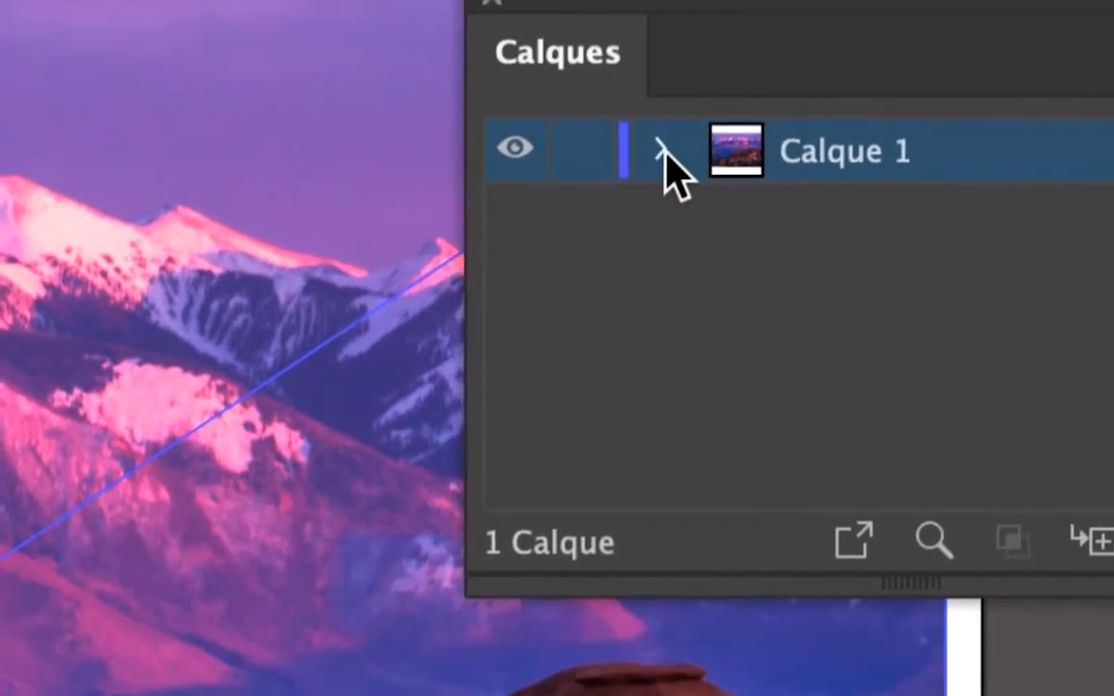
{"action": "left_click", "coordinate": [669, 162]}
{"action": "left_click", "coordinate": [1006, 214]}
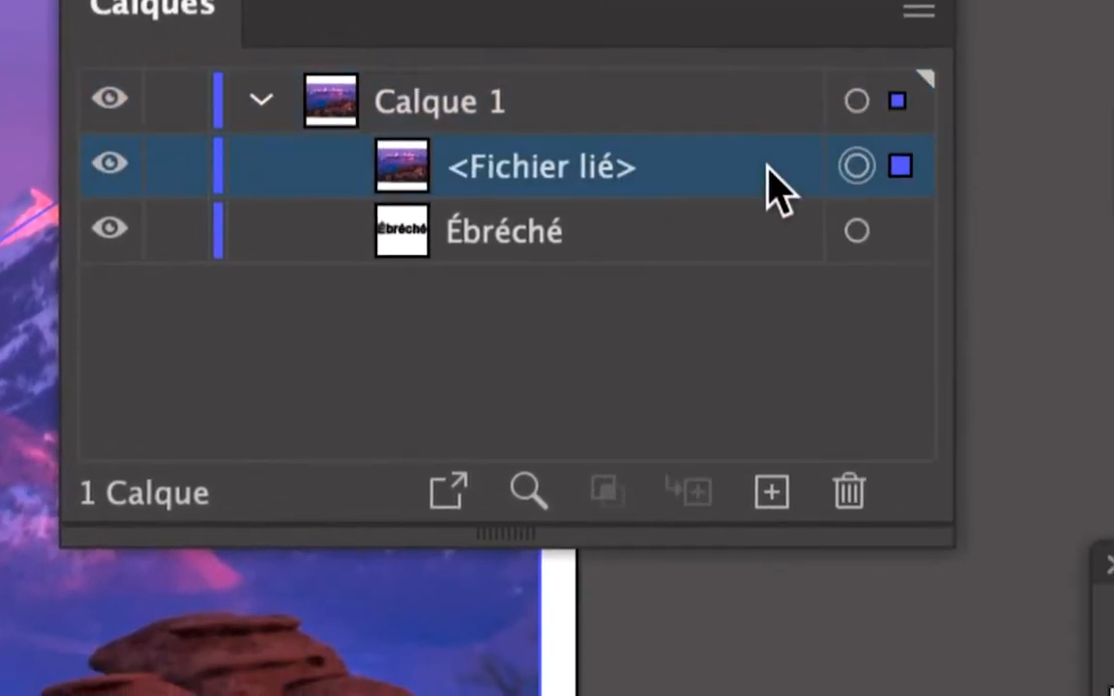
{"action": "mouse_move", "coordinate": [763, 199]}
{"action": "left_mouse_down"}
{"action": "mouse_move", "coordinate": [758, 192]}
{"action": "mouse_move", "coordinate": [768, 199]}
{"action": "left_mouse_up"}
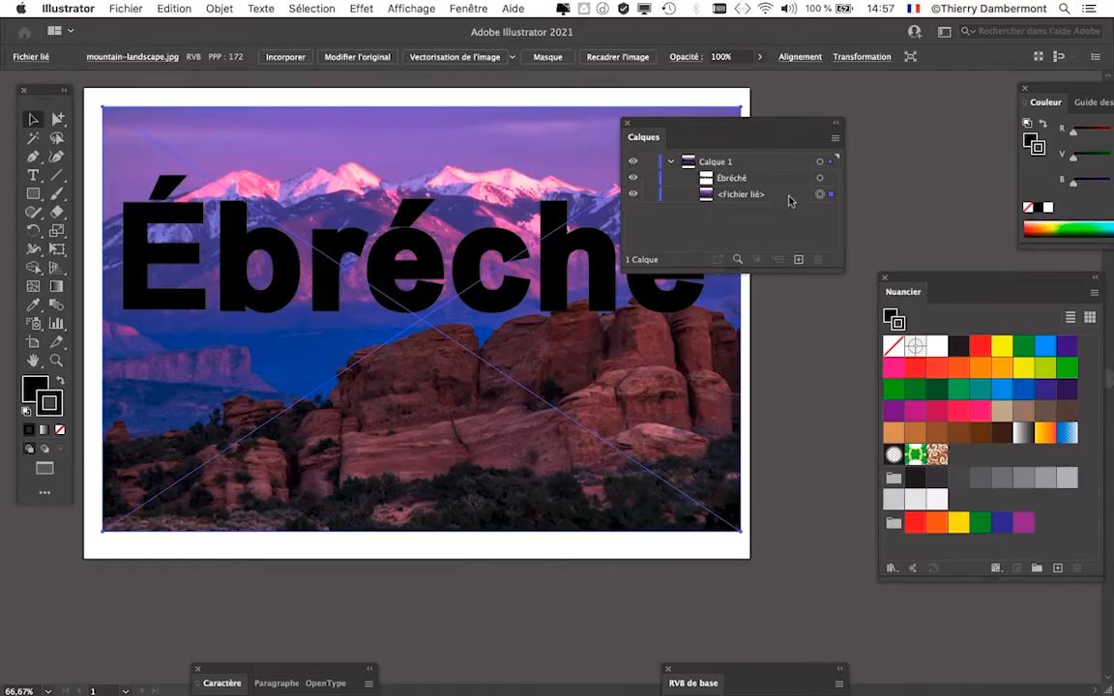
{"action": "left_click_drag", "start_coordinate": [666, 123], "coordinate": [830, 135]}
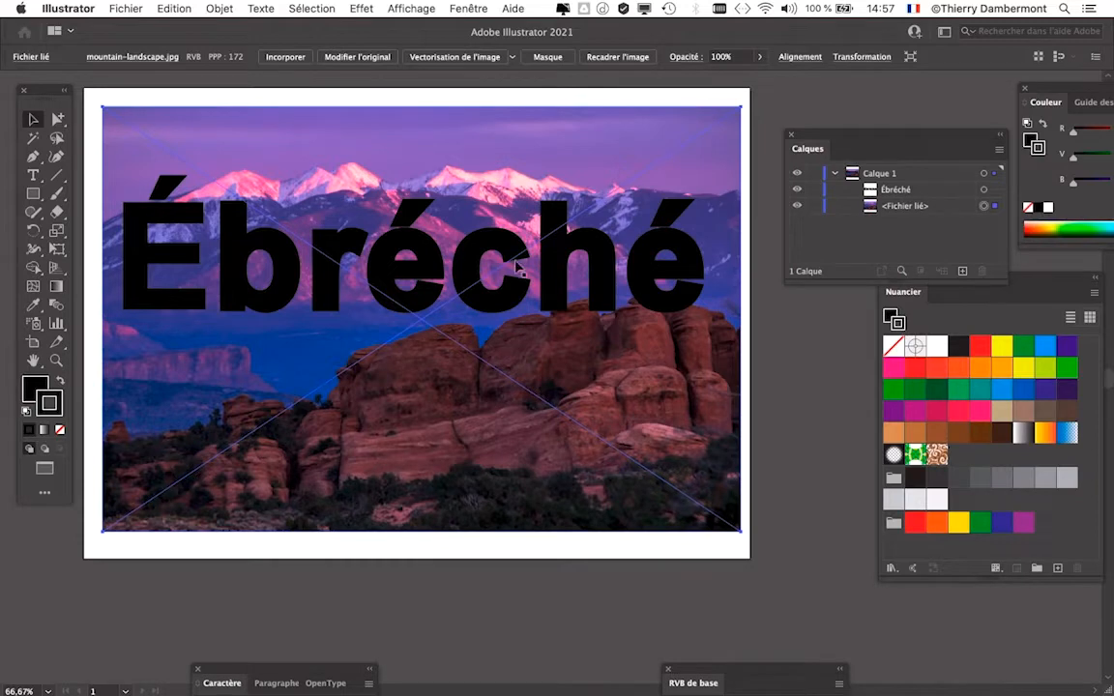
- Save the document under the new name "texte masque image - 03.ai" in Adobe Illustrator format
{"action": "left_click", "coordinate": [124, 7]}
{"action": "left_click", "coordinate": [178, 153]}
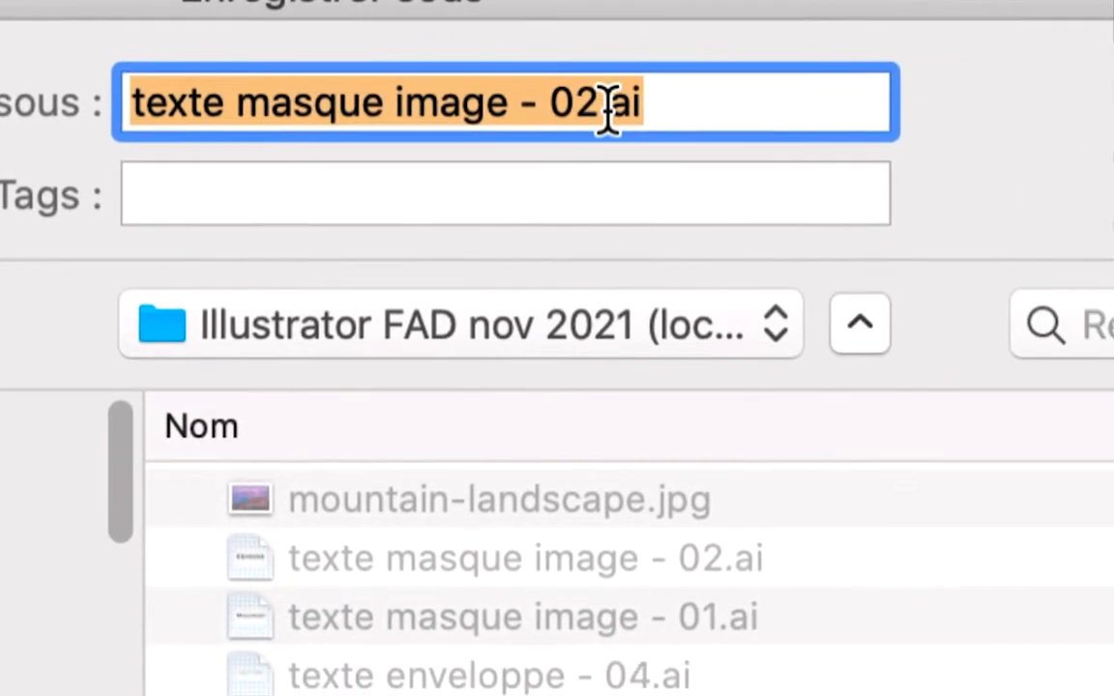
{"action": "left_click_drag", "start_coordinate": [608, 109], "coordinate": [584, 112]}
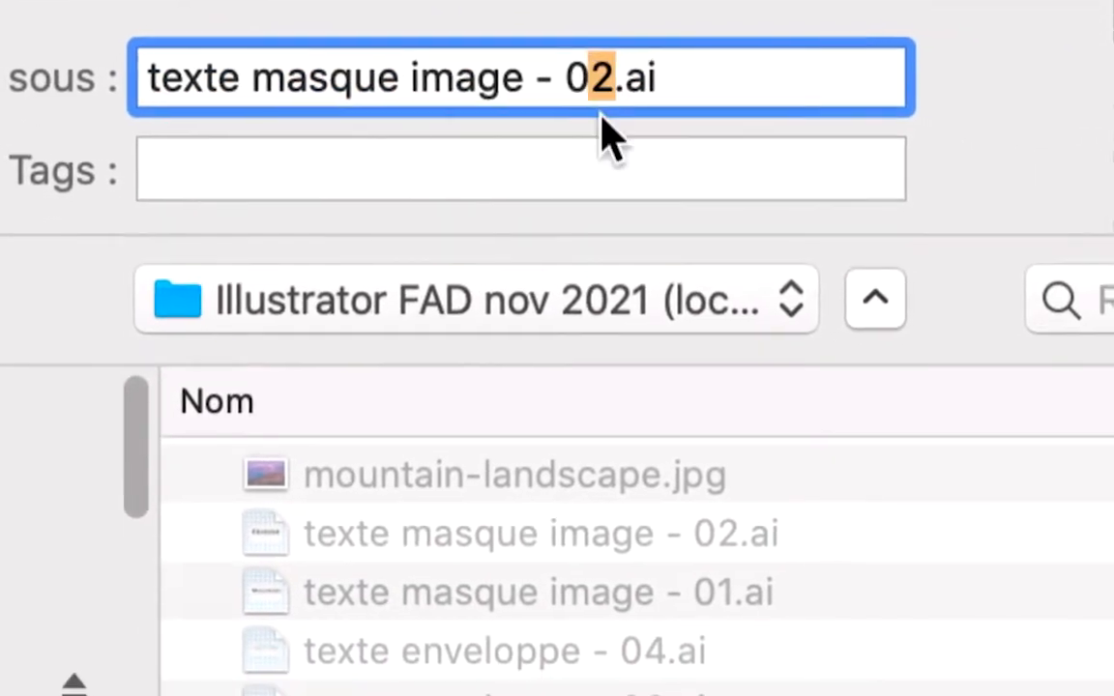
{"action": "type", "text": "3"}
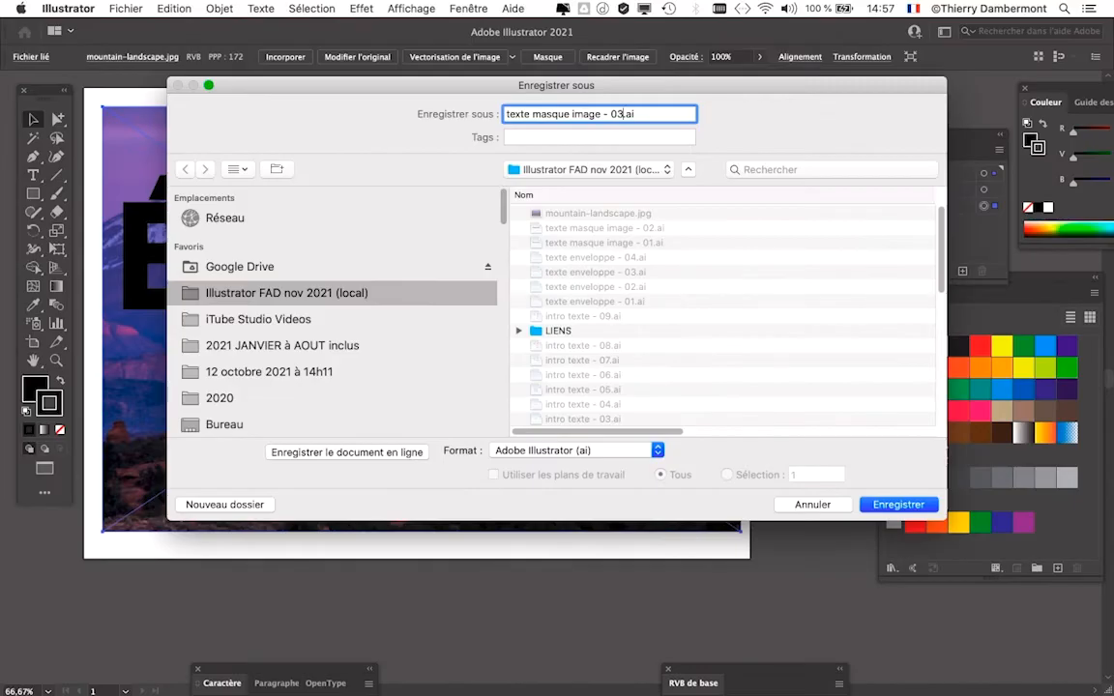
{"action": "key", "text": "Return"}
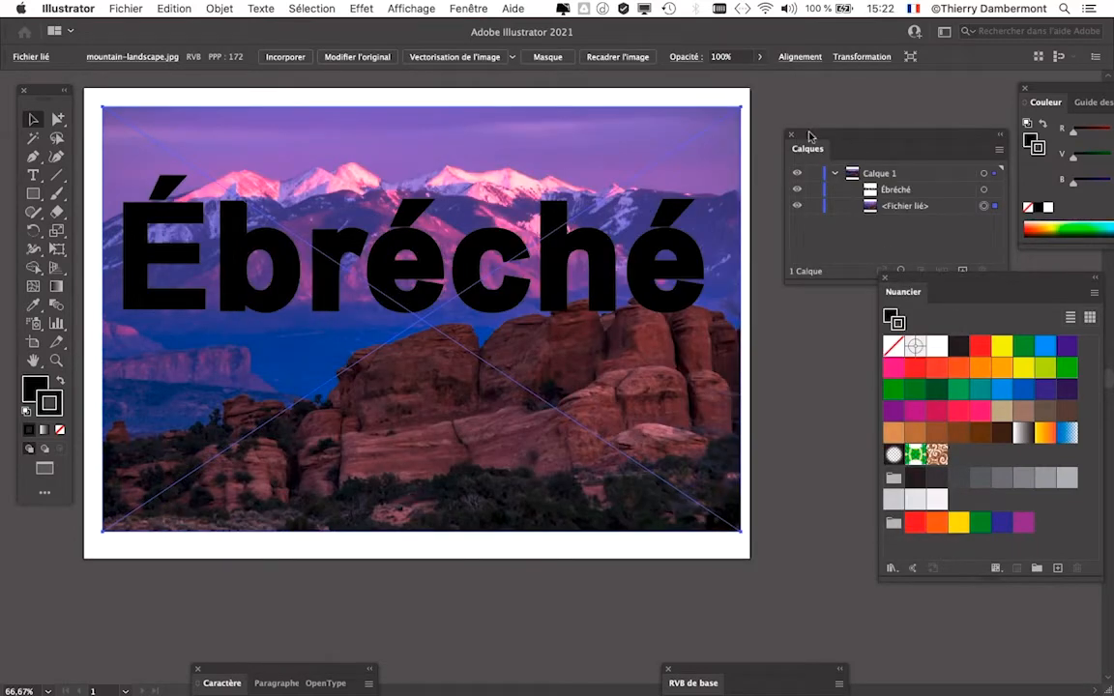
- Lock the linked photo in Calque 1 and select the Ébréché text object, keeping the layer list clear of the artwork
{"action": "left_click_drag", "start_coordinate": [810, 136], "coordinate": [664, 174]}
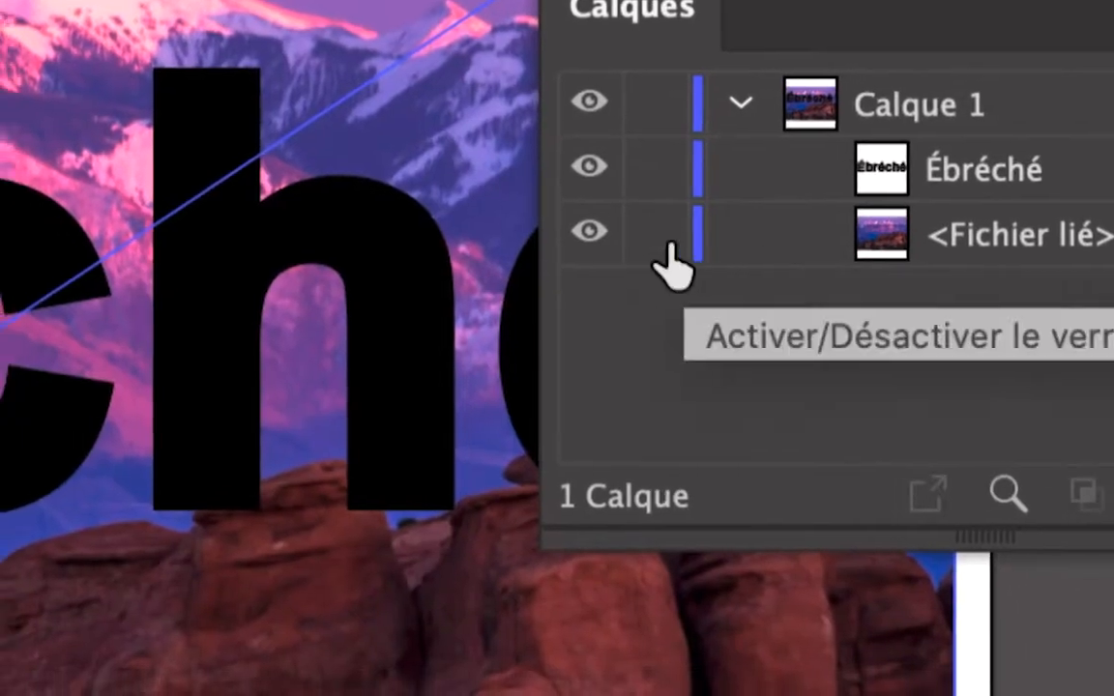
{"action": "left_click", "coordinate": [637, 233]}
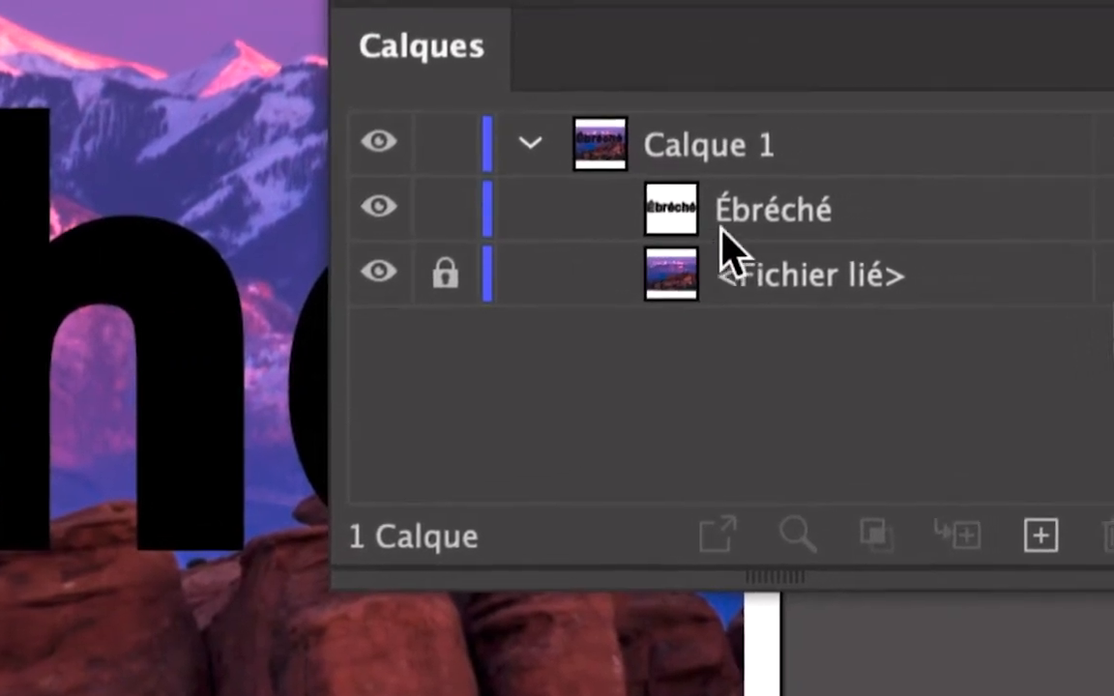
{"action": "left_click", "coordinate": [723, 229]}
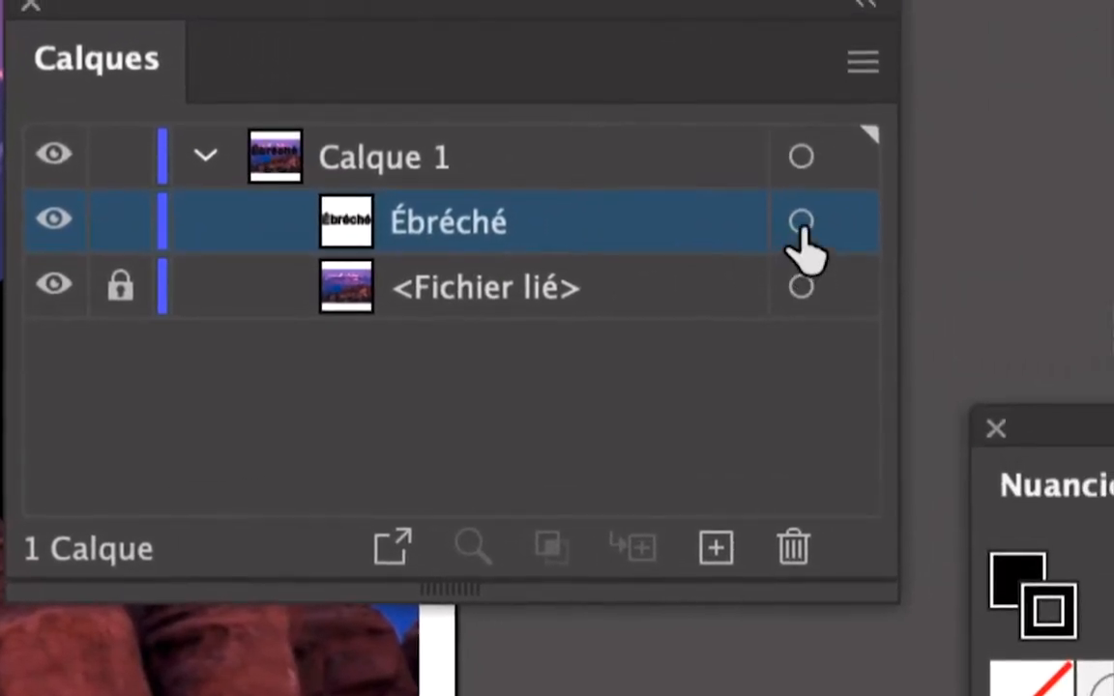
{"action": "left_click", "coordinate": [800, 225]}
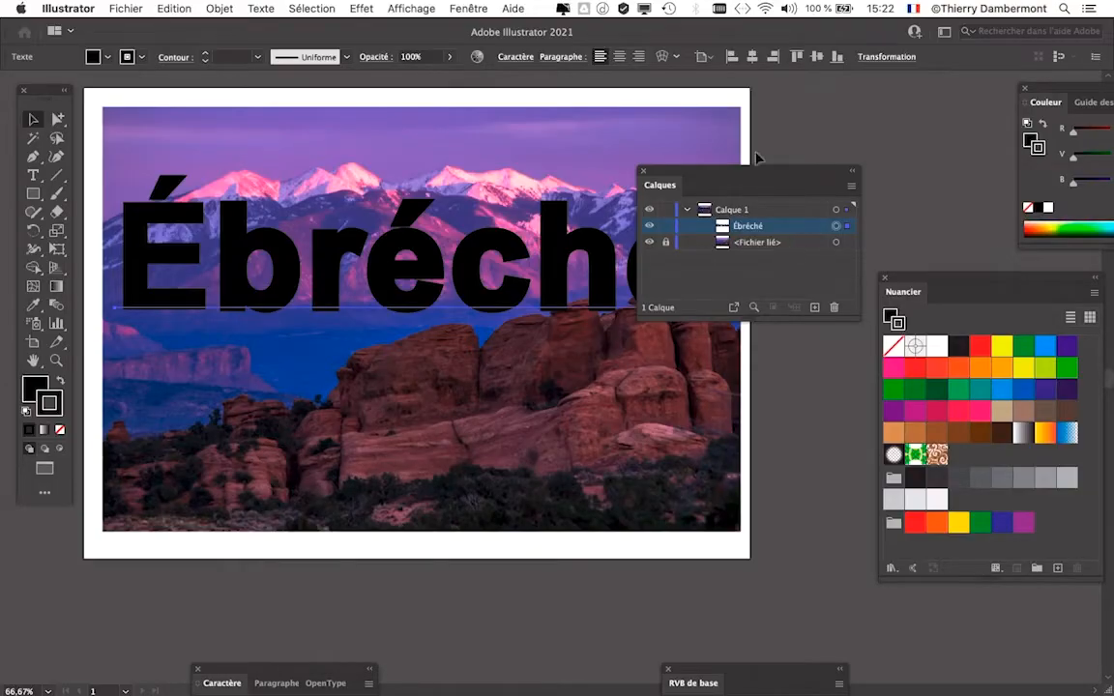
{"action": "left_click_drag", "start_coordinate": [739, 172], "coordinate": [897, 122]}
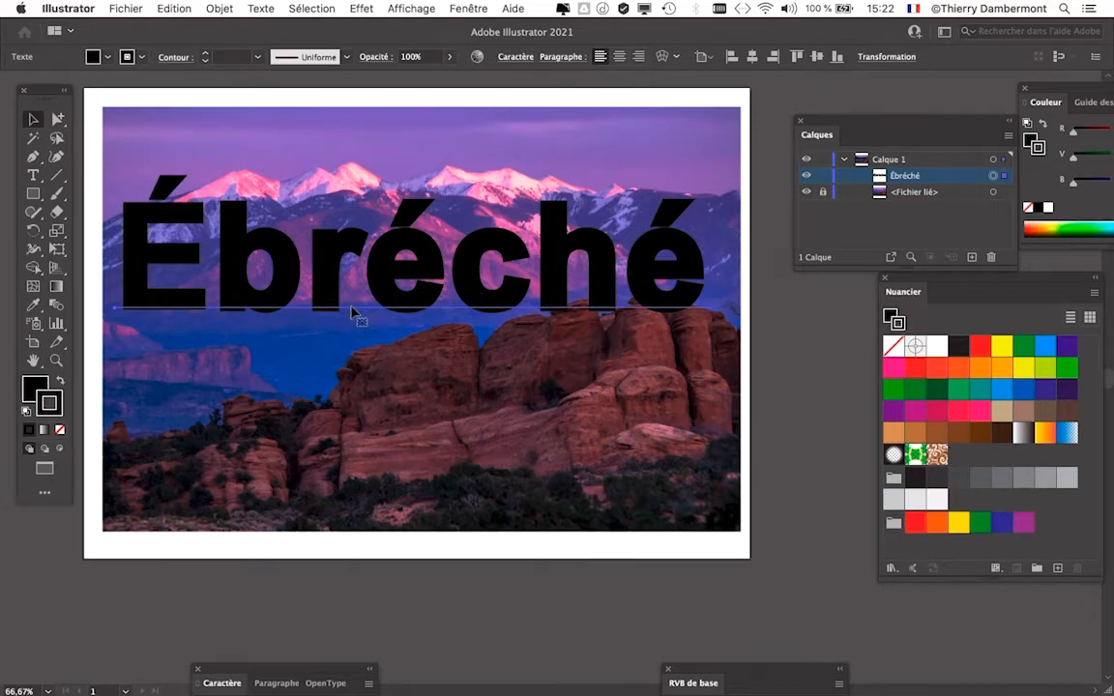
{"action": "left_click", "coordinate": [775, 355]}
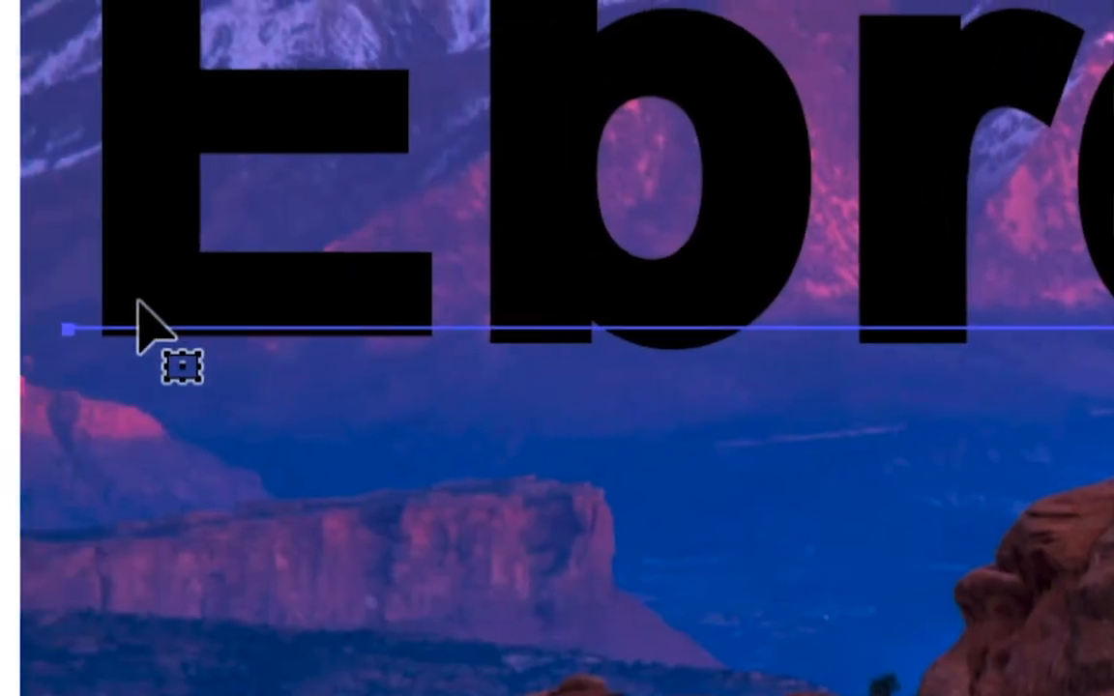
{"action": "left_click", "coordinate": [135, 311]}
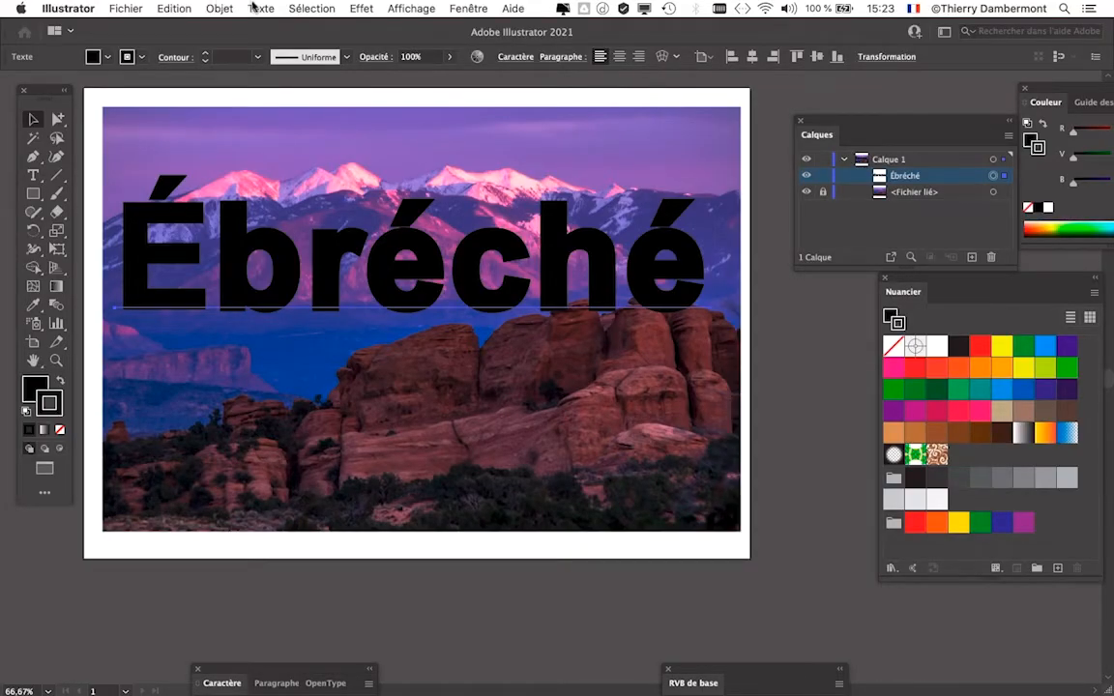
- Convert the selected Ébréché text to vector outlines with Vectoriser, keeping the resulting letter group within view
{"action": "left_click", "coordinate": [256, 7]}
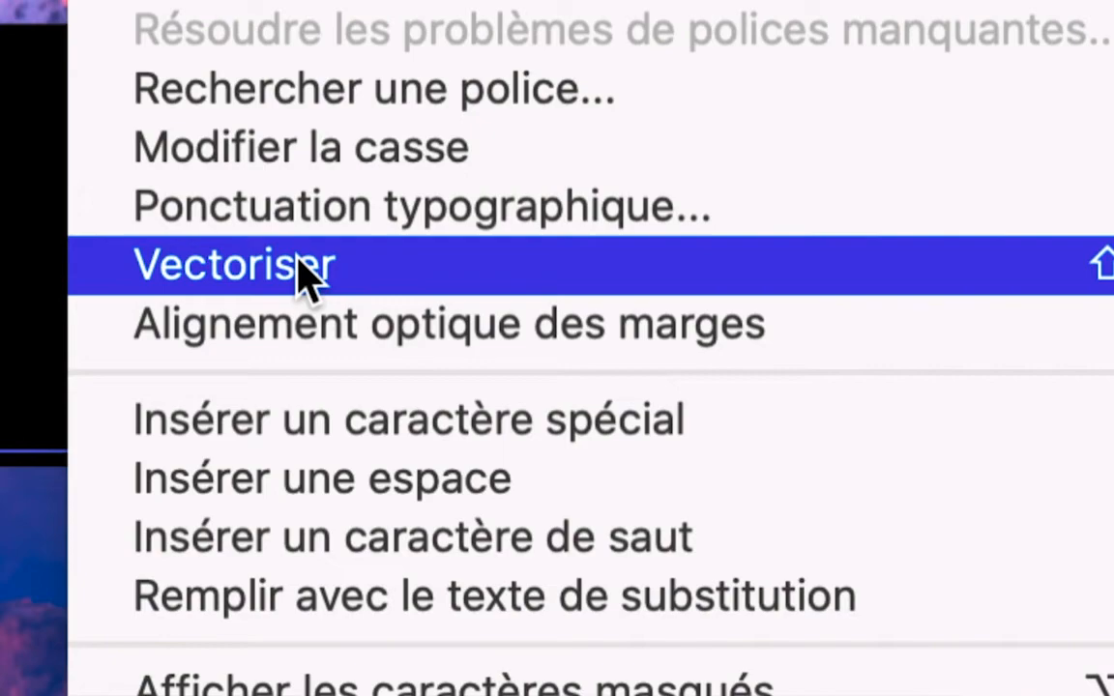
{"action": "left_click", "coordinate": [300, 263]}
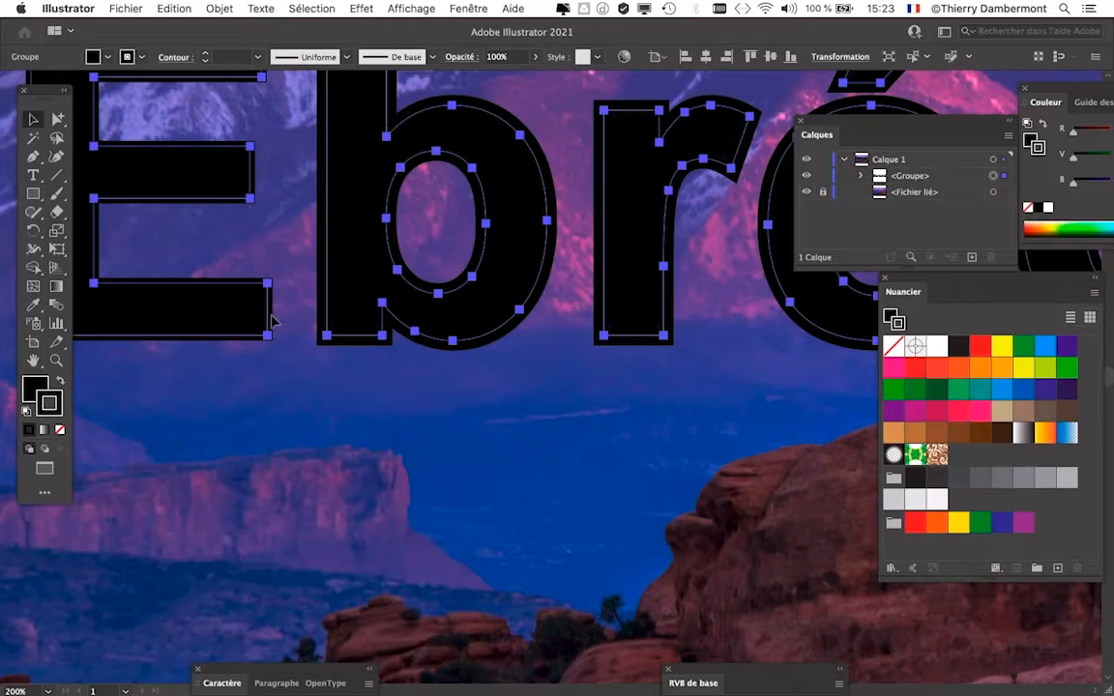
{"action": "scroll", "coordinate": [279, 315], "scroll_direction": "down", "scroll_amount": 2}
{"action": "scroll", "coordinate": [288, 289], "scroll_direction": "down", "scroll_amount": 1}
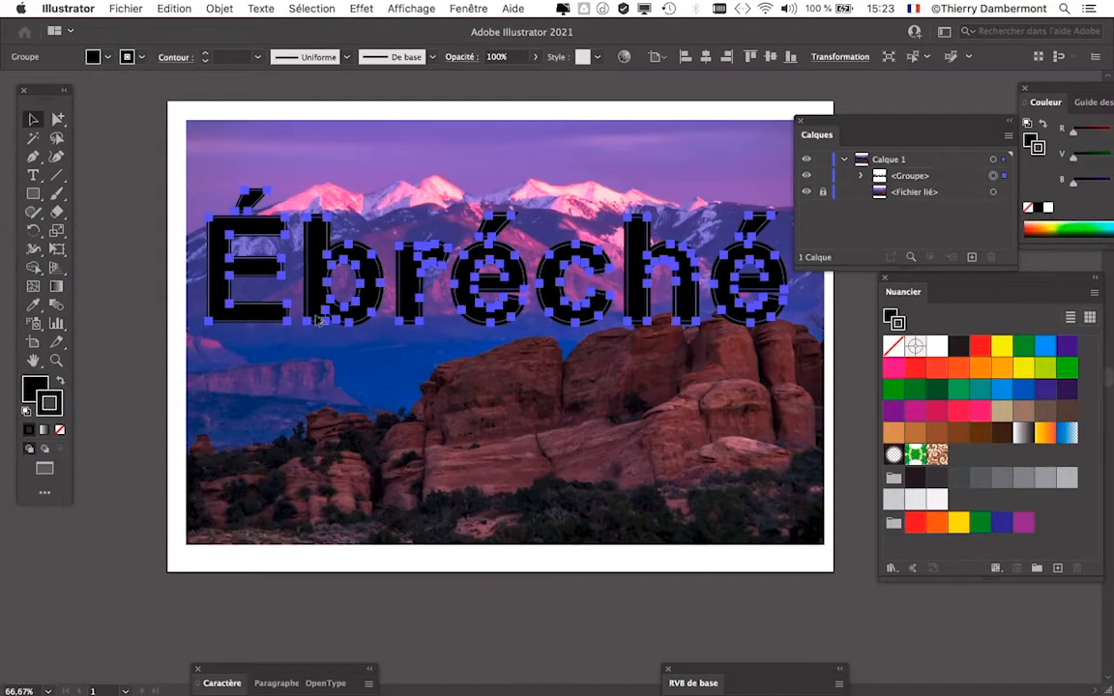
{"action": "scroll", "coordinate": [307, 293], "scroll_direction": "right", "scroll_amount": 1}
{"action": "scroll", "coordinate": [307, 293], "scroll_direction": "right", "scroll_amount": 1}
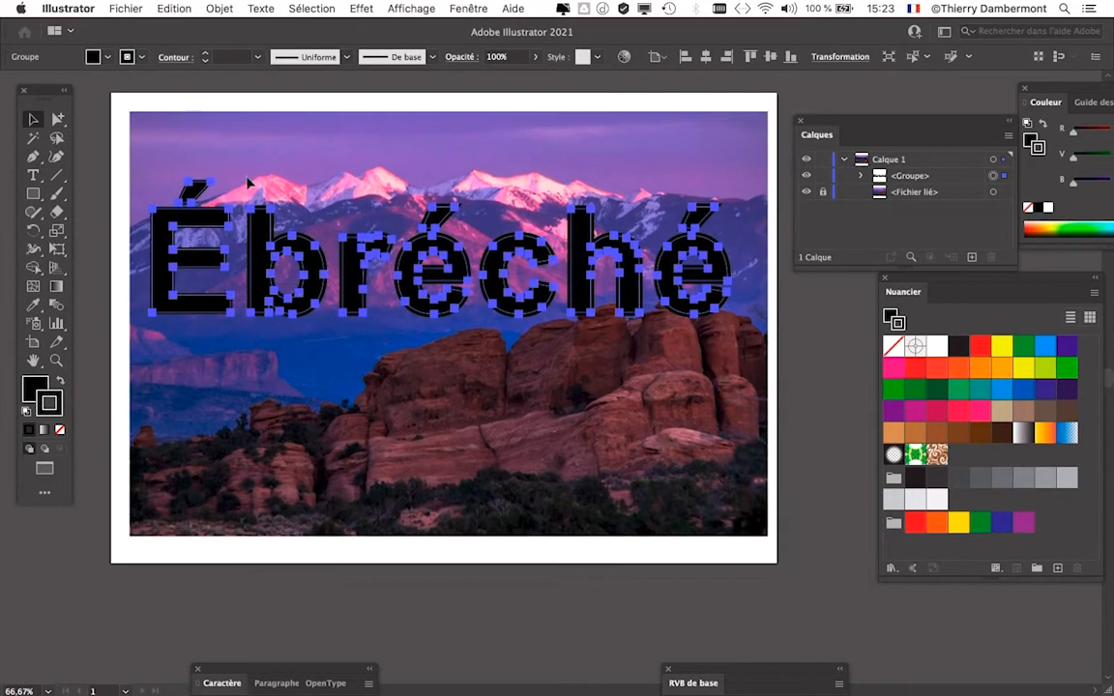
- Expand the outlined letter group with Décomposer, including both Fond and Contour, and inspect the resulting paths on the letters
{"action": "left_click", "coordinate": [201, 8]}
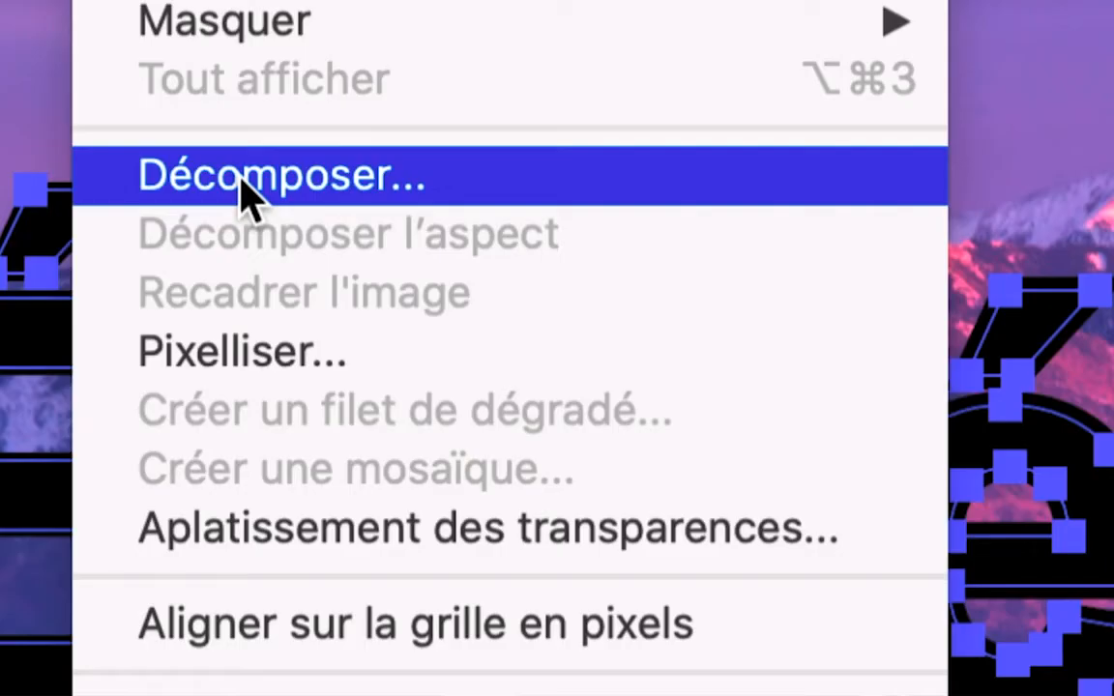
{"action": "left_click", "coordinate": [247, 193]}
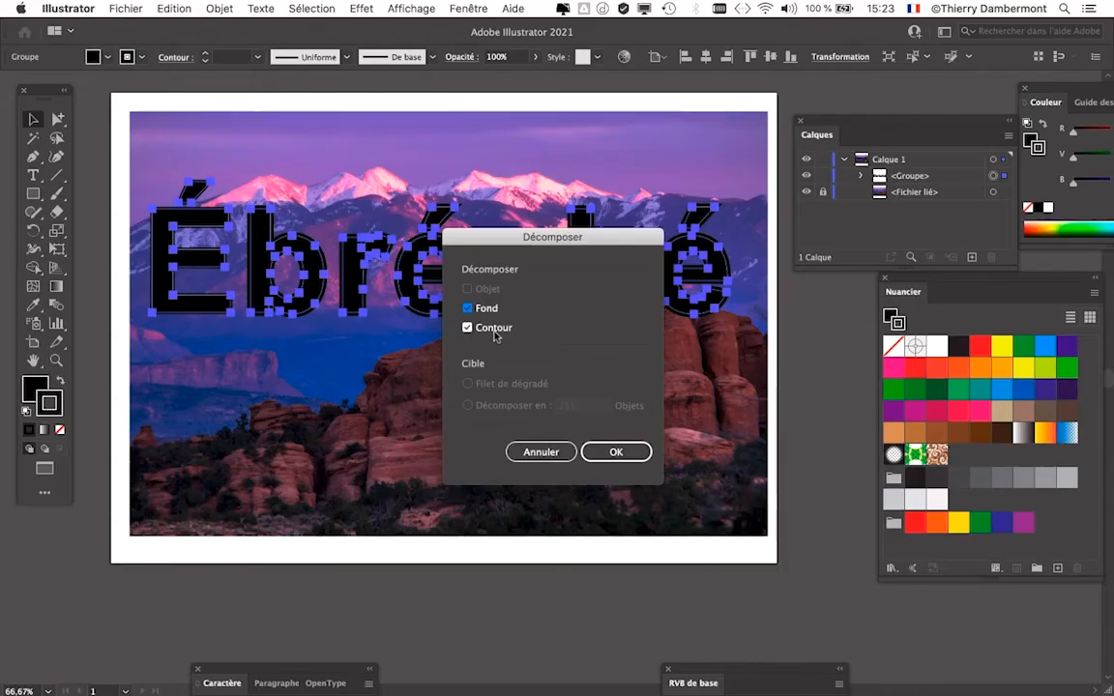
{"action": "left_click", "coordinate": [616, 452]}
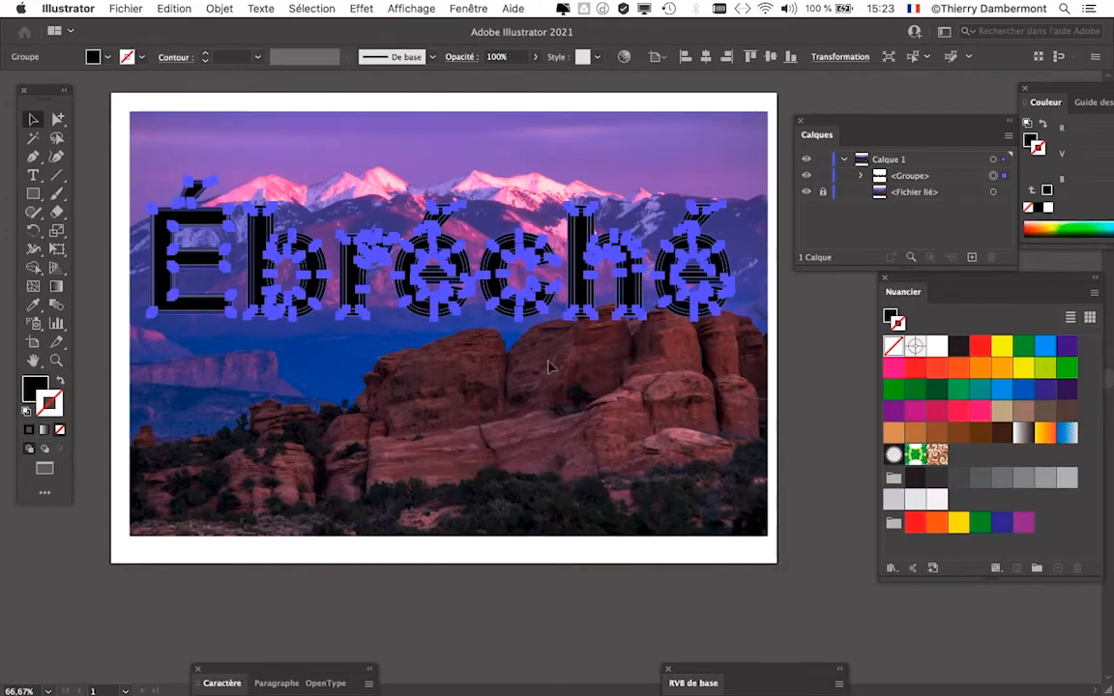
{"action": "scroll", "coordinate": [537, 224], "scroll_direction": "up", "scroll_amount": 3}
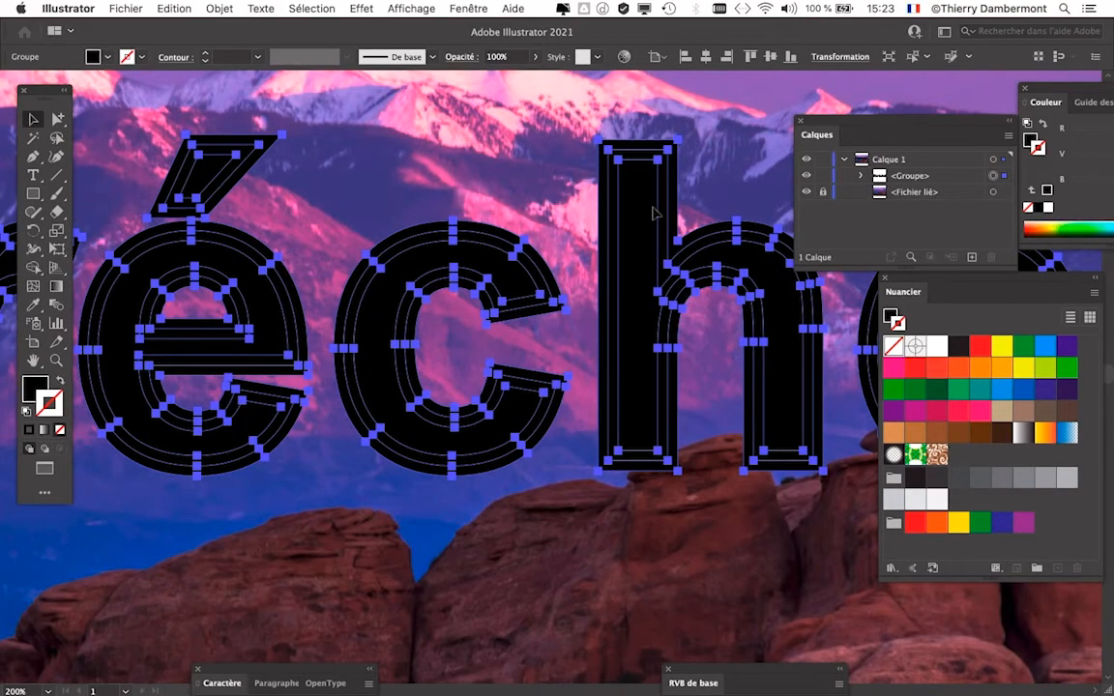
{"action": "scroll", "coordinate": [744, 328], "scroll_direction": "up", "scroll_amount": 2}
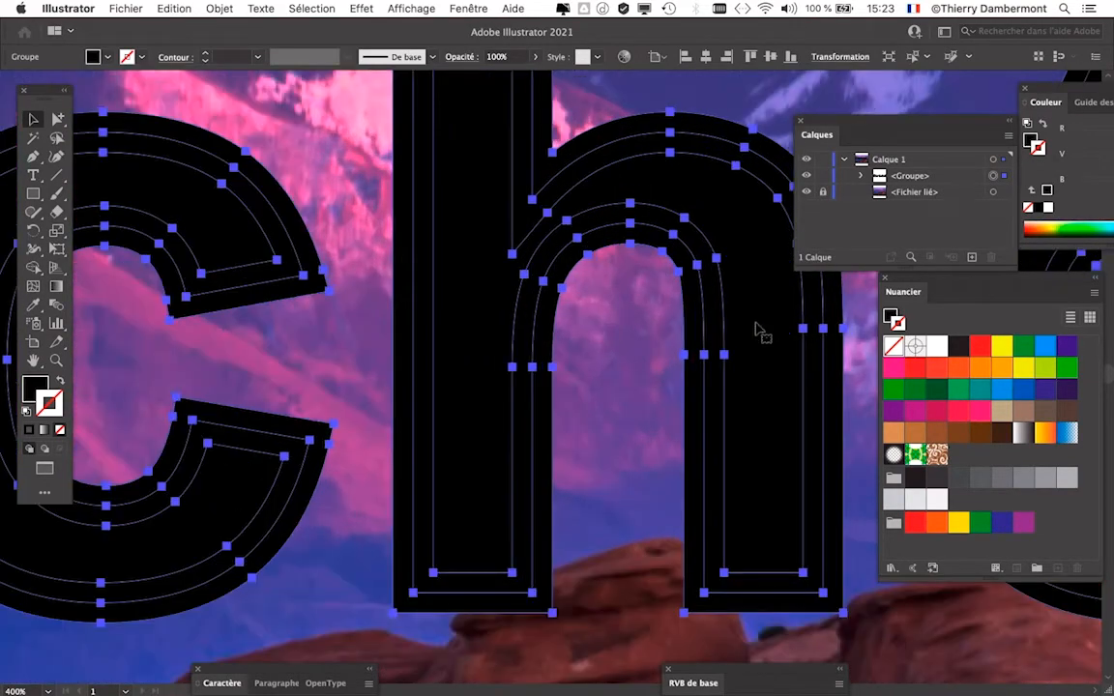
{"action": "left_click_drag", "start_coordinate": [661, 311], "coordinate": [291, 298]}
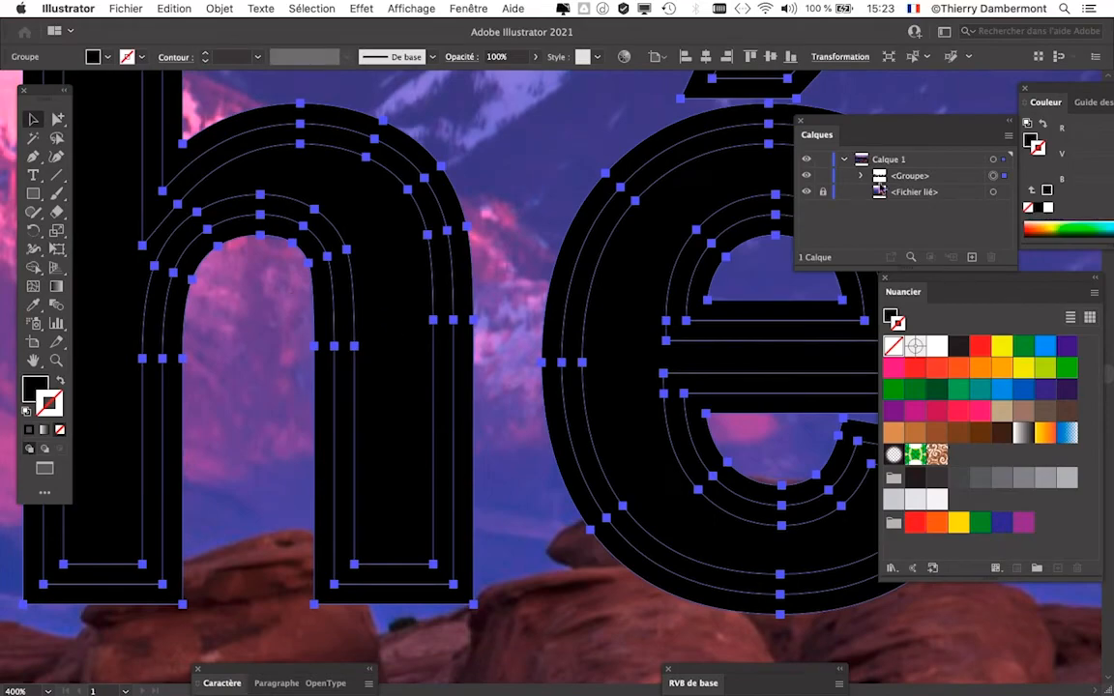
- Enlarge the layer list and expand the Ébréché group and its final é subgroup to show their component paths
{"action": "left_click_drag", "start_coordinate": [844, 127], "coordinate": [579, 171]}
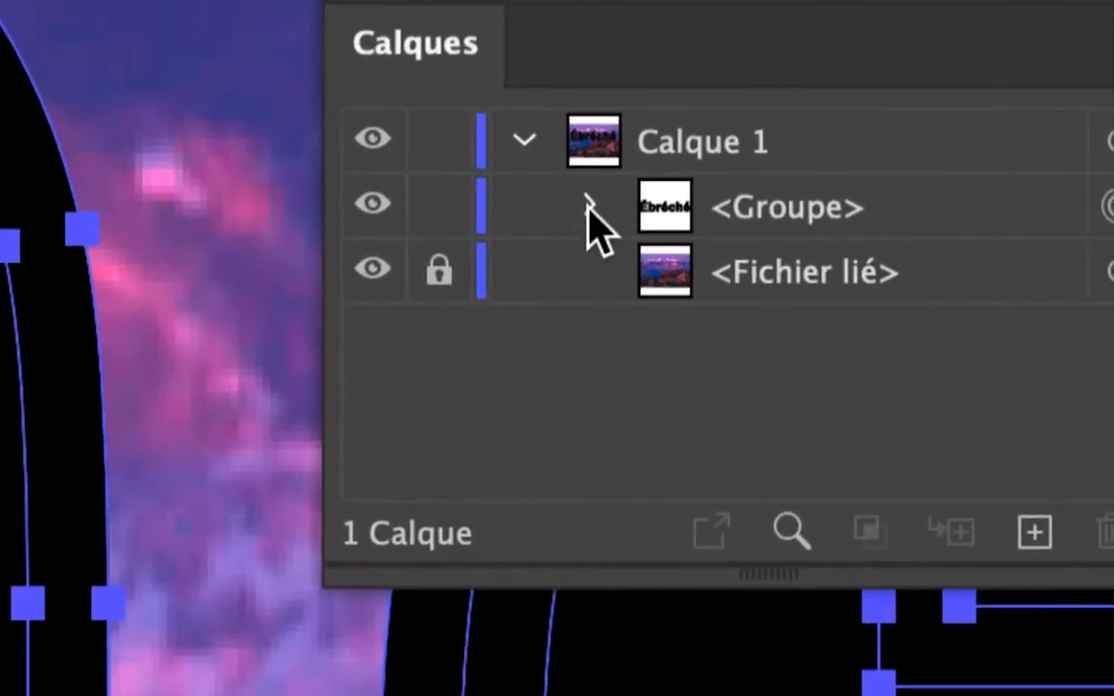
{"action": "left_click", "coordinate": [644, 384]}
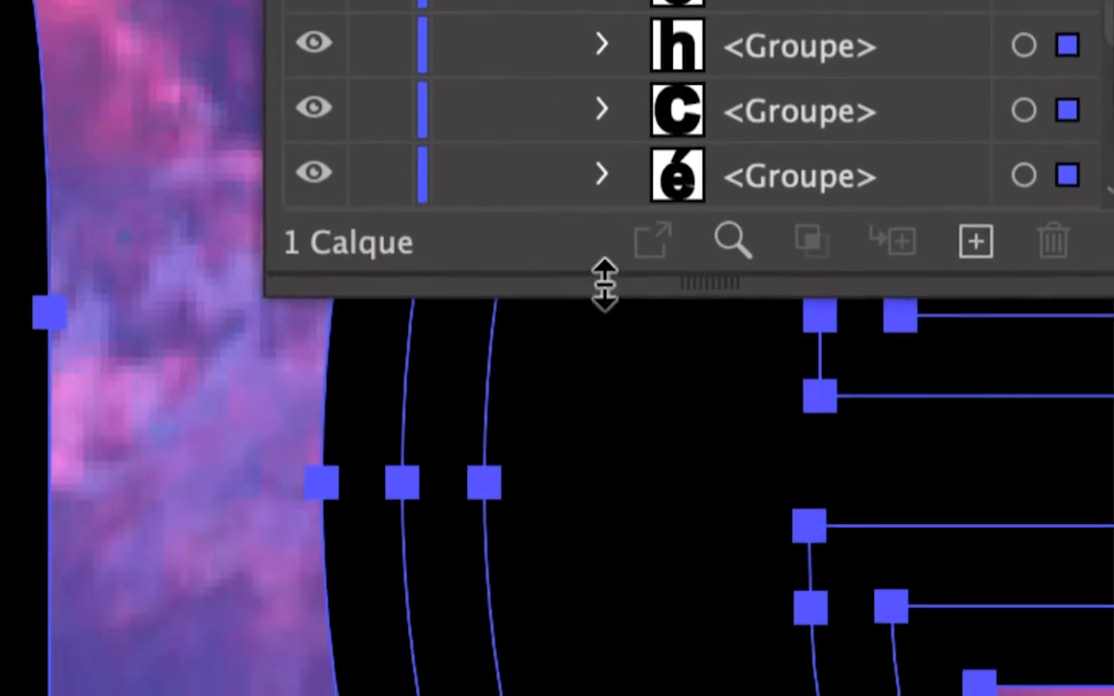
{"action": "left_click_drag", "start_coordinate": [642, 442], "coordinate": [620, 660]}
{"action": "left_click_drag", "start_coordinate": [601, 364], "coordinate": [607, 277]}
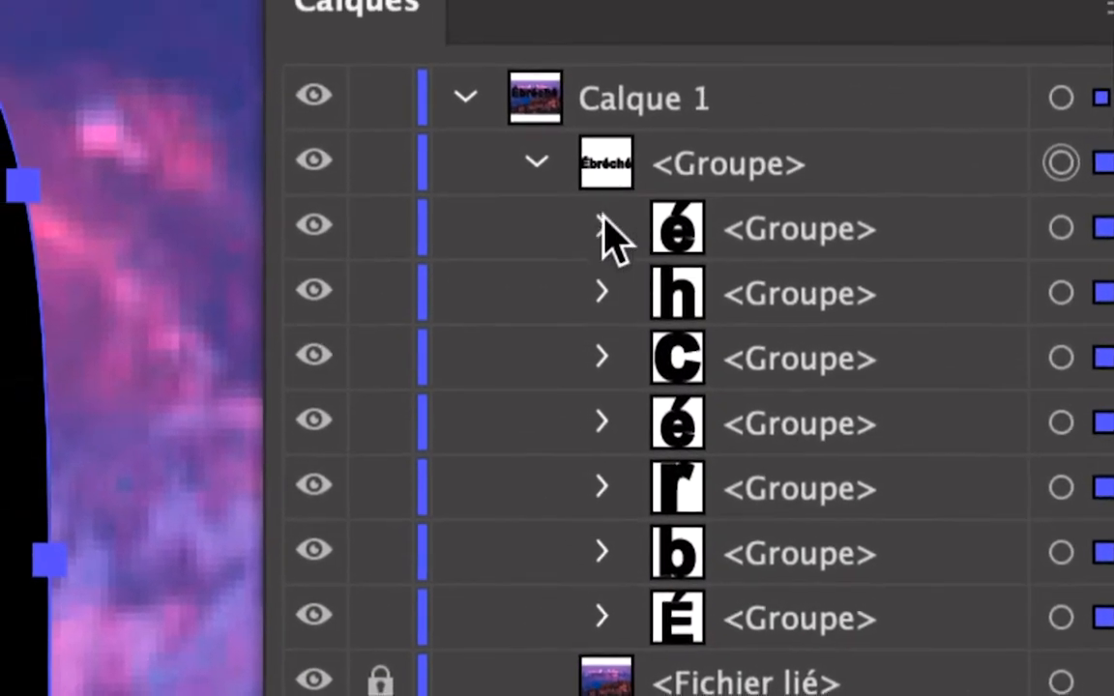
{"action": "left_click", "coordinate": [567, 178]}
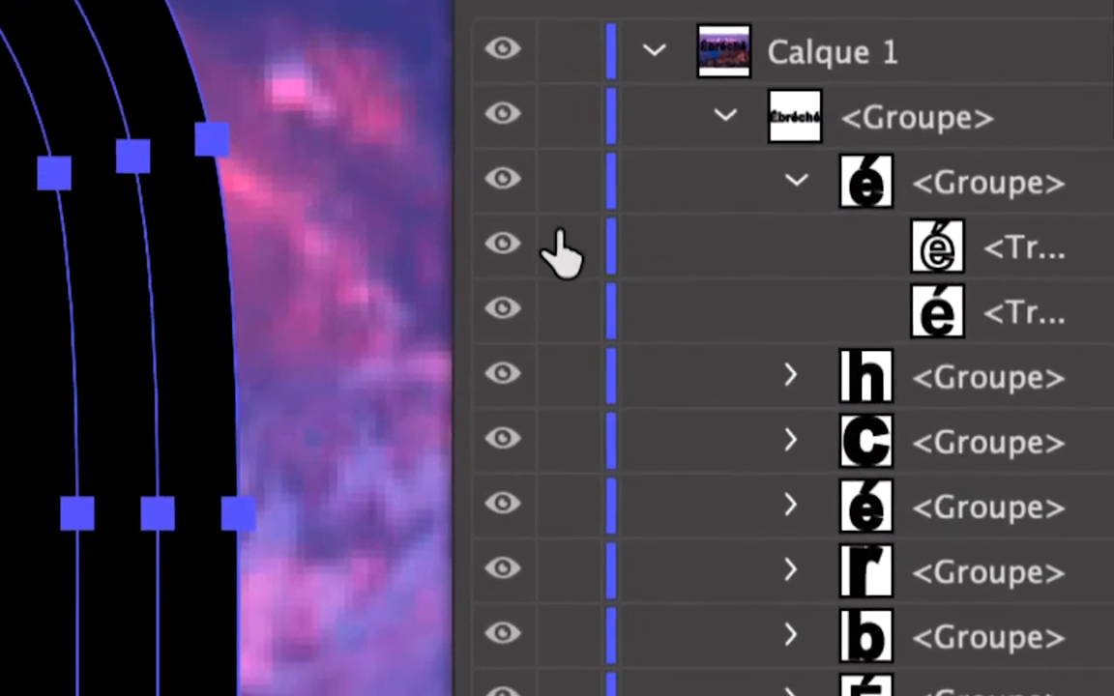
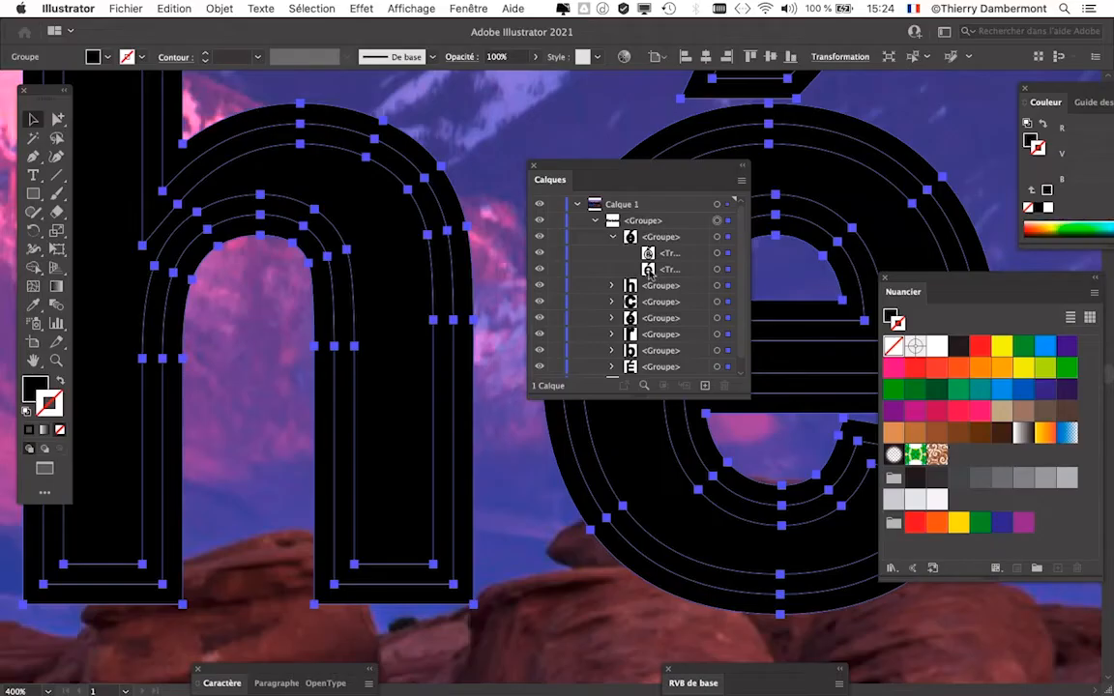
- Widen the layer list, move it clear of the final é, and highlight that letter's upper transparent path, the expanded contour
{"action": "left_click_drag", "start_coordinate": [750, 261], "coordinate": [844, 261]}
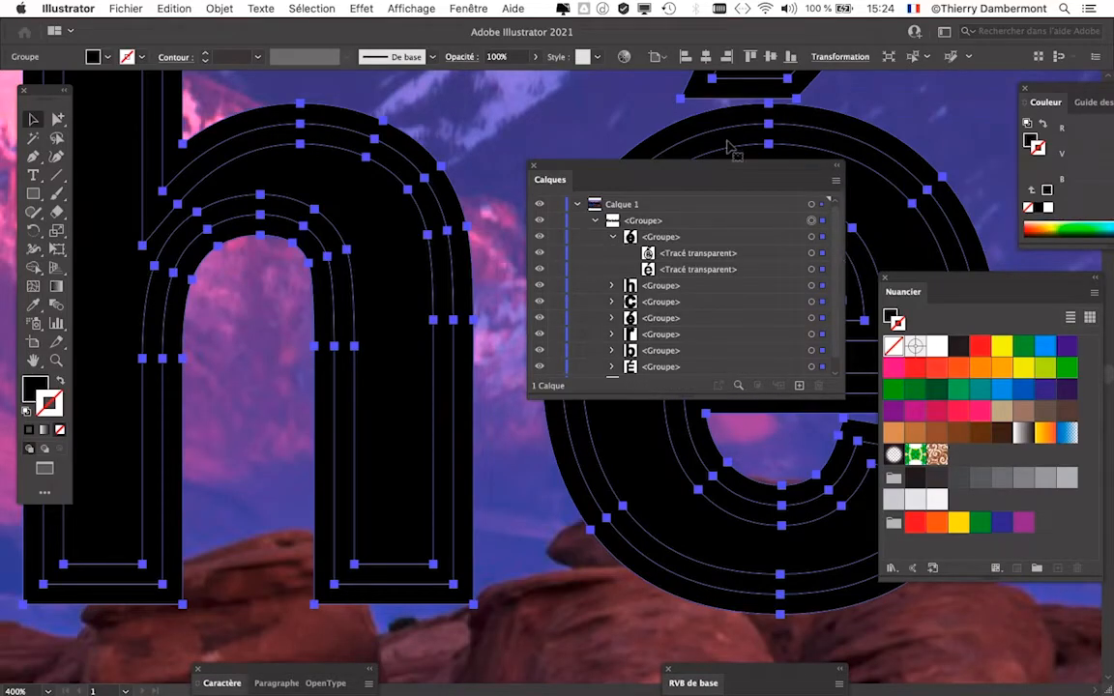
{"action": "left_click_drag", "start_coordinate": [726, 167], "coordinate": [391, 154]}
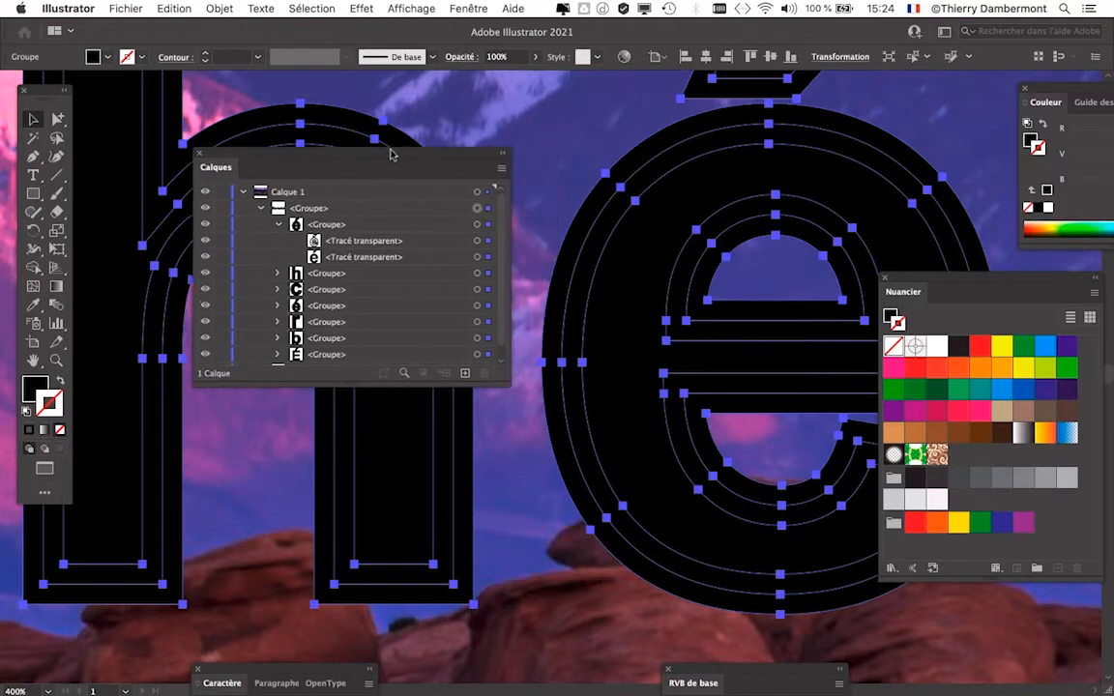
{"action": "left_click", "coordinate": [204, 241]}
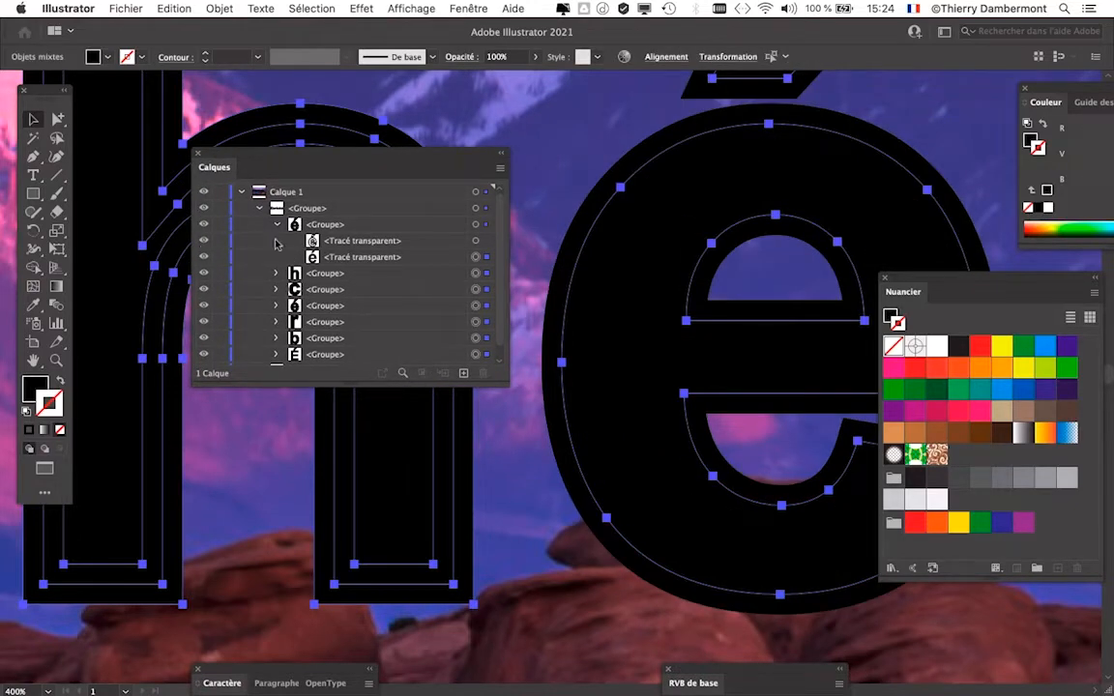
{"action": "left_click", "coordinate": [316, 227]}
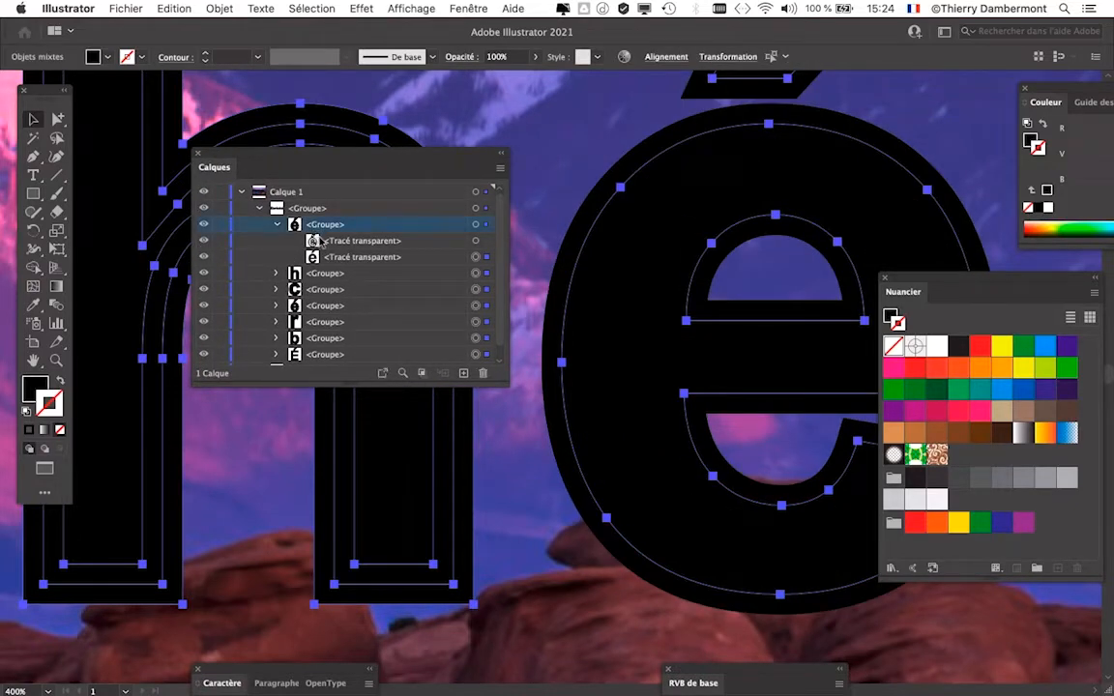
{"action": "left_click", "coordinate": [321, 243]}
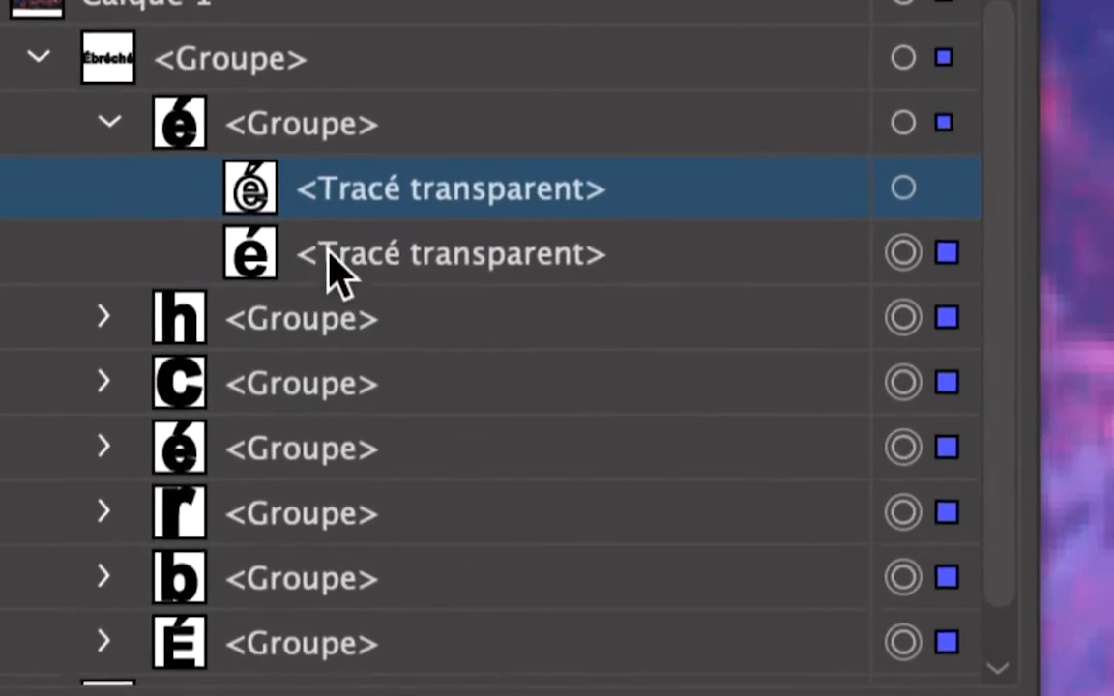
{"action": "left_click", "coordinate": [332, 260]}
{"action": "left_click", "coordinate": [338, 244]}
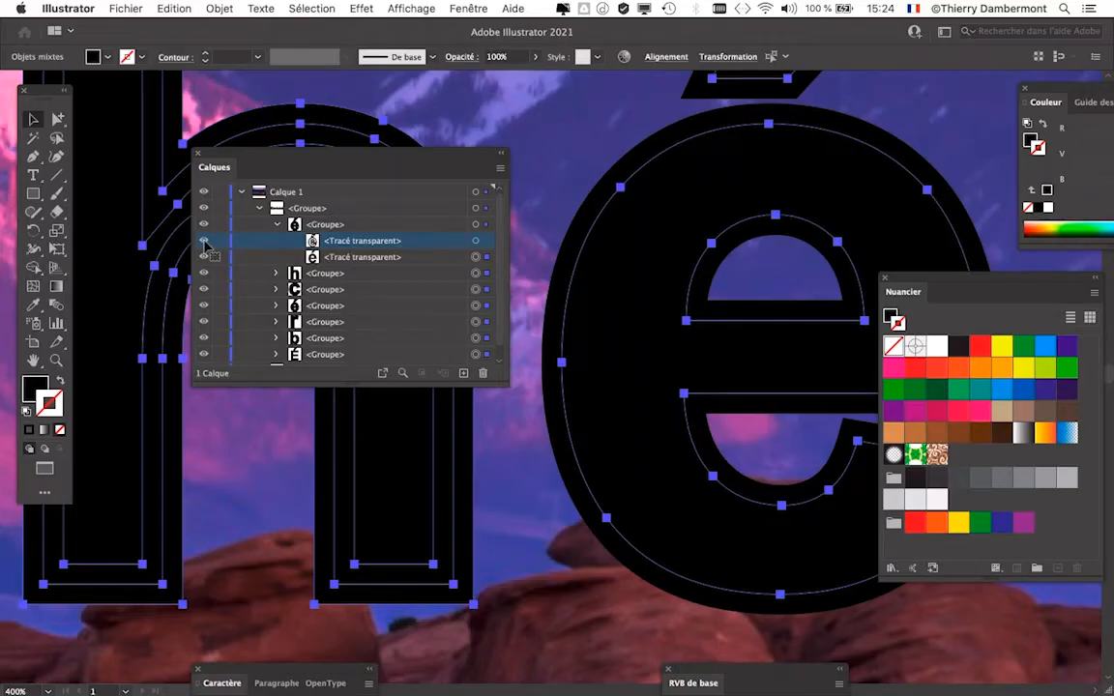
- Compare the final é's two transparent paths by toggling the visibility of its contour path and hiding its fill path
{"action": "left_click", "coordinate": [203, 241]}
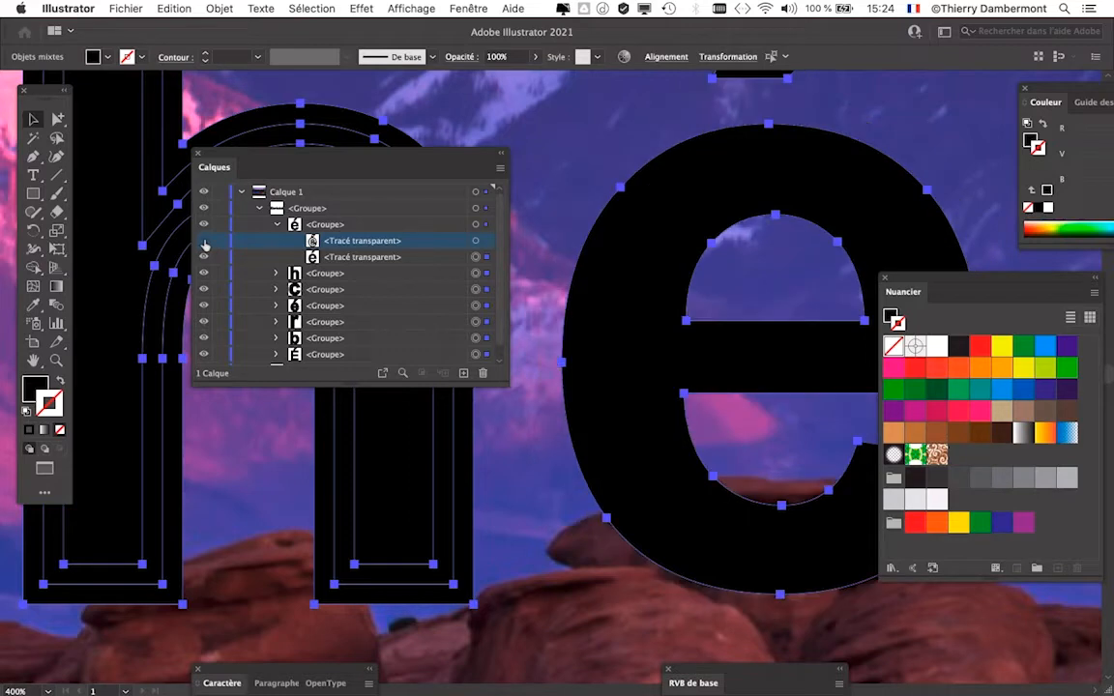
{"action": "left_click", "coordinate": [204, 242]}
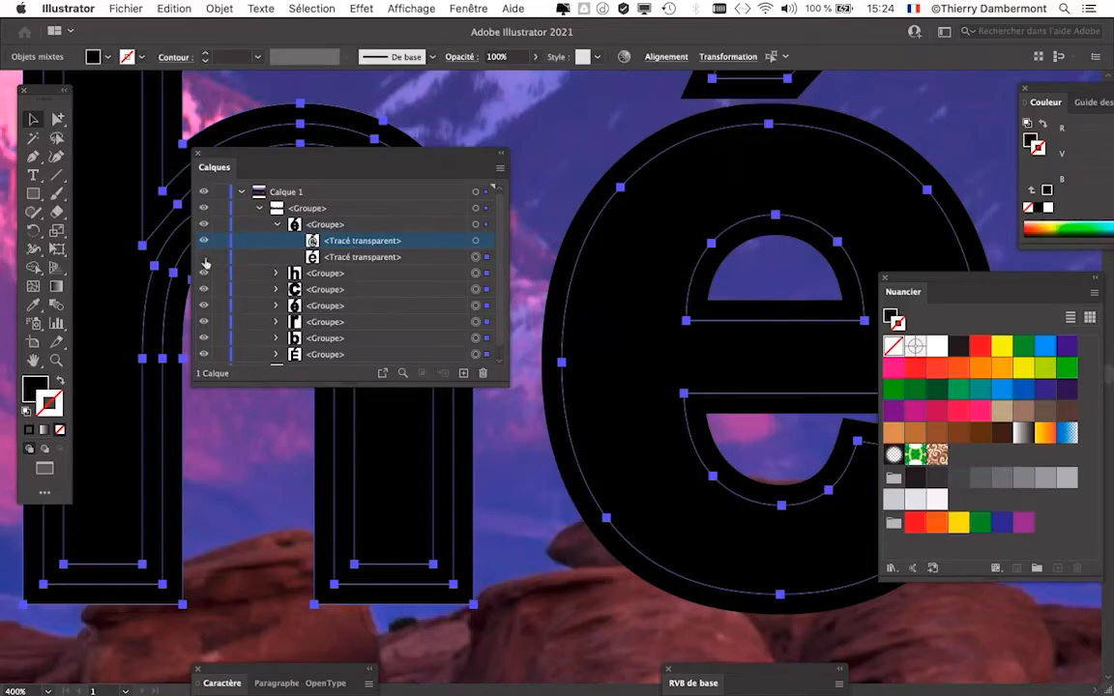
{"action": "left_click", "coordinate": [204, 258]}
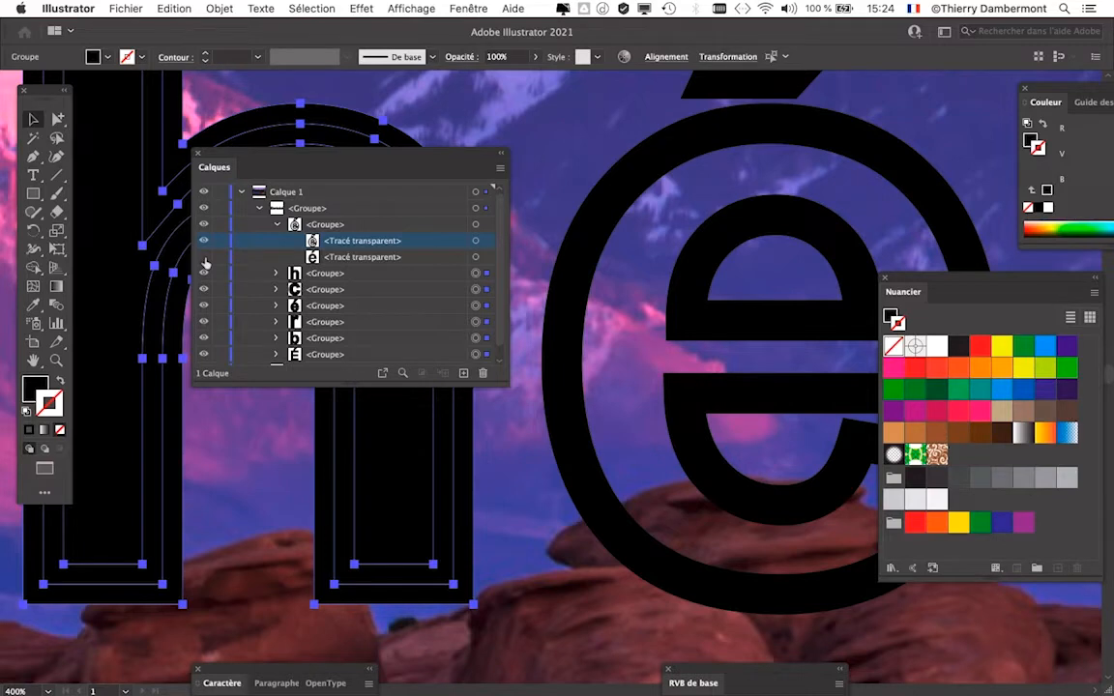
- Inspect the final é in outline view, direct-selecting its inner counter and outer edge, and show its hidden fill path again
{"action": "key", "text": "super+y"}
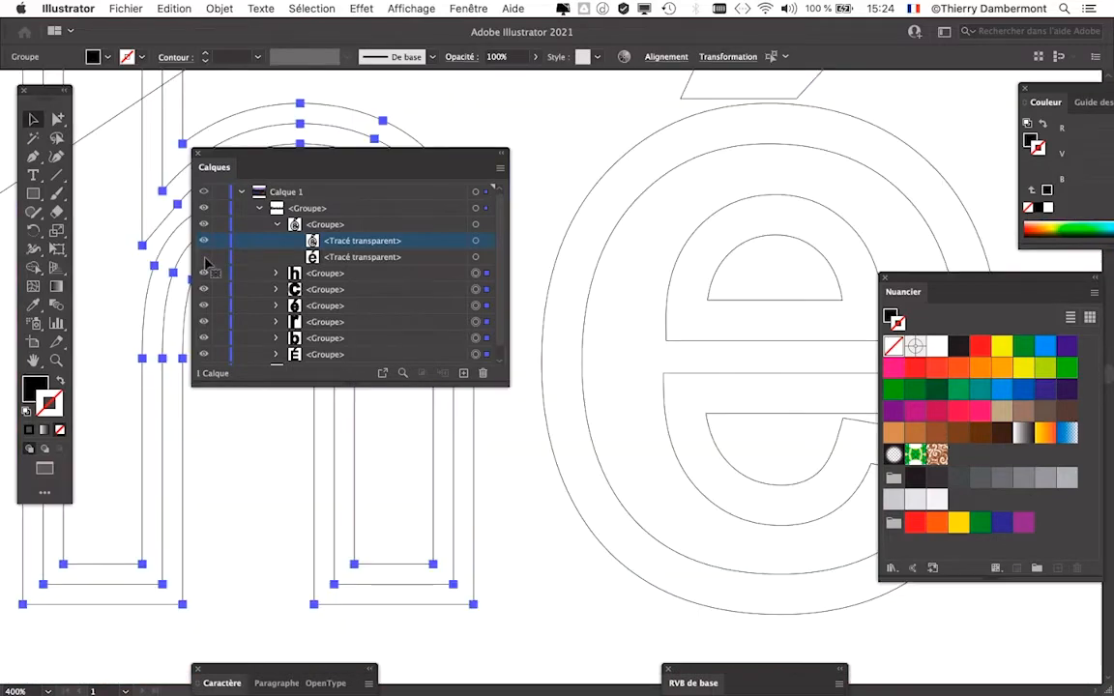
{"action": "left_click_drag", "start_coordinate": [698, 307], "coordinate": [535, 412]}
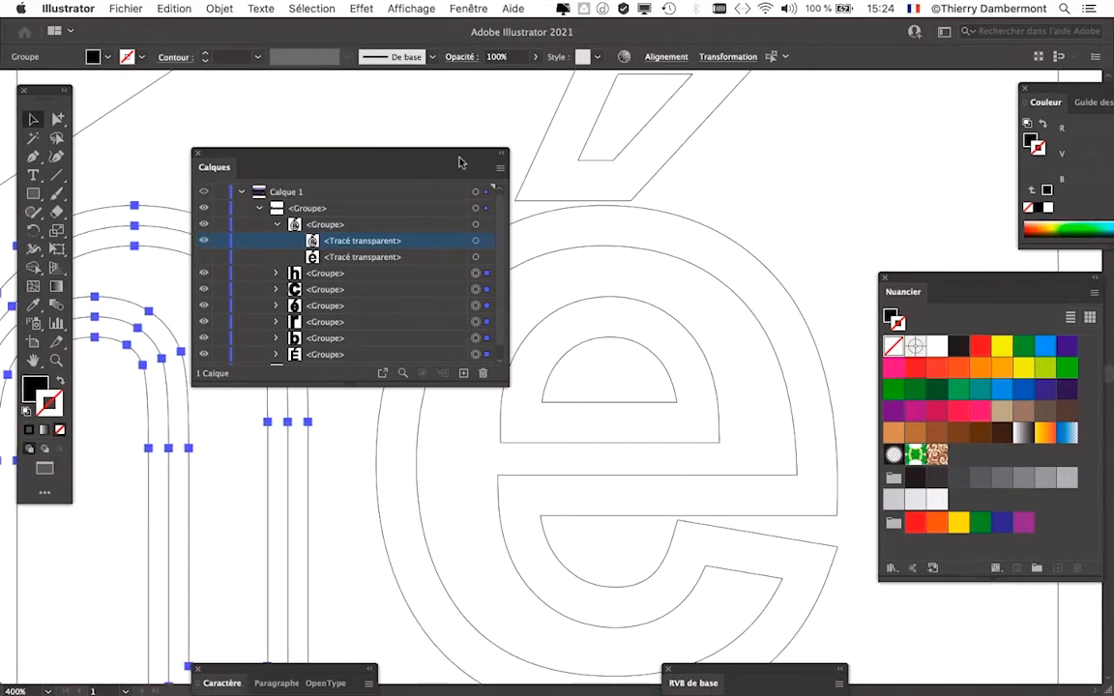
{"action": "left_click_drag", "start_coordinate": [461, 163], "coordinate": [310, 123]}
{"action": "left_click_drag", "start_coordinate": [92, 118], "coordinate": [142, 196]}
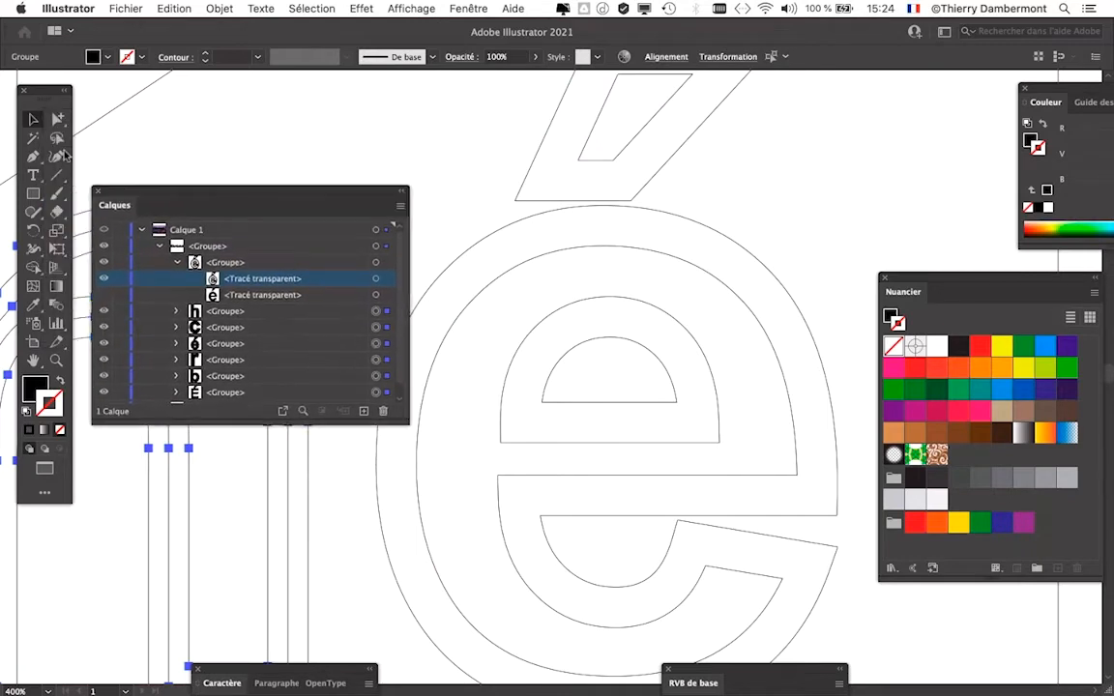
{"action": "left_click", "coordinate": [569, 309]}
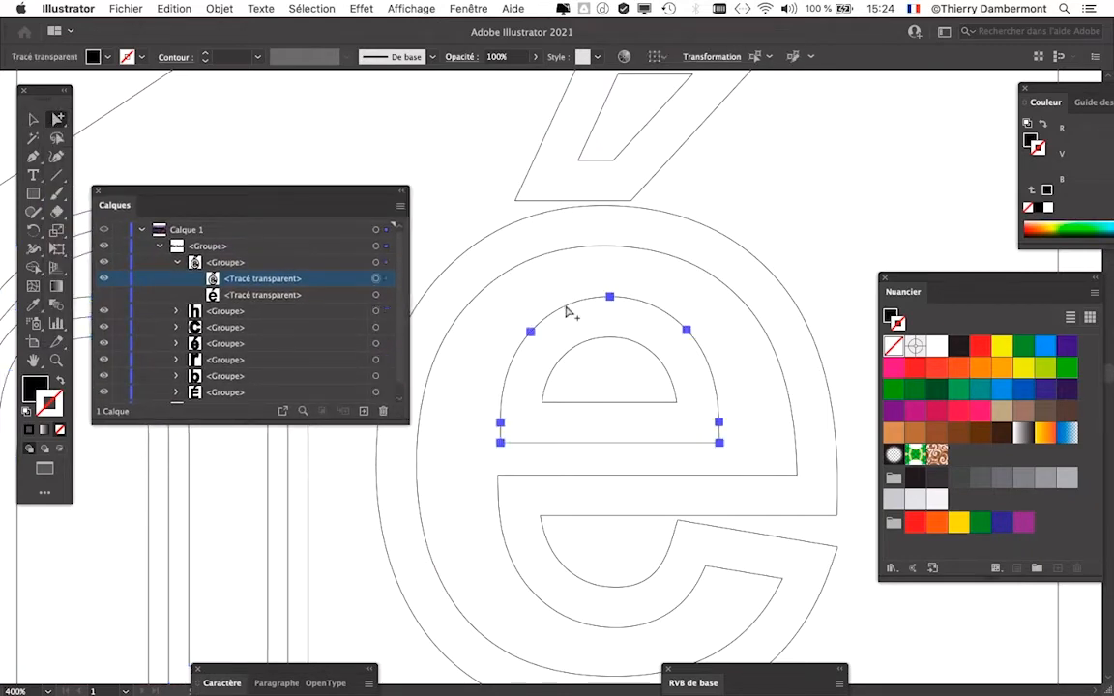
{"action": "left_click", "coordinate": [668, 165]}
{"action": "left_click", "coordinate": [678, 217]}
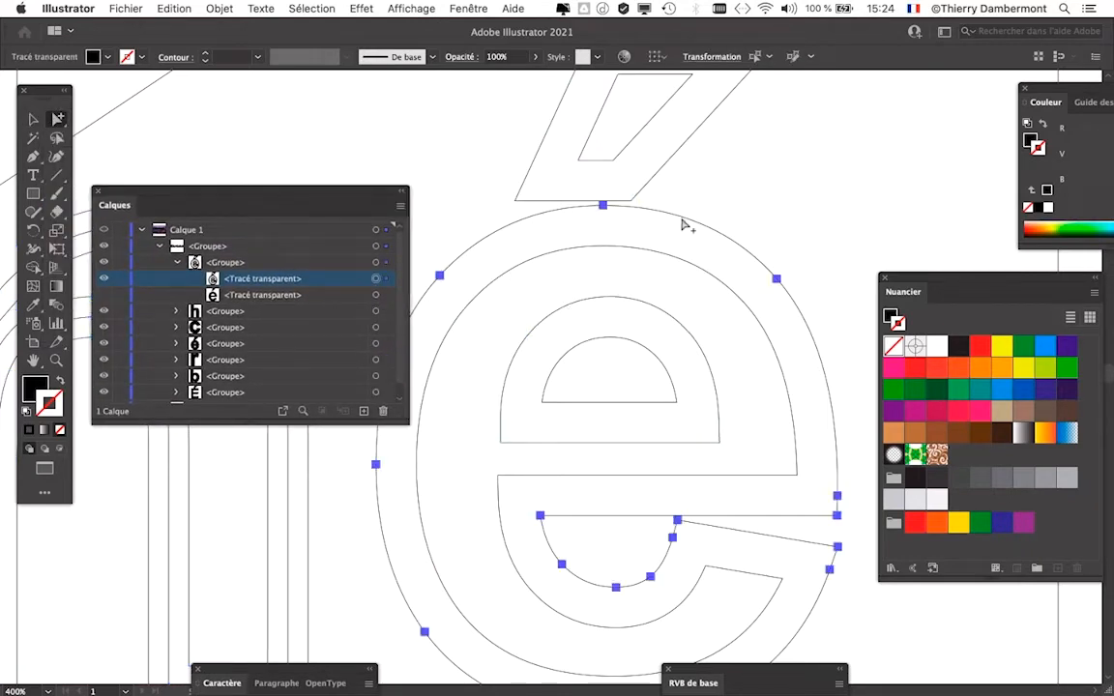
{"action": "left_click_drag", "start_coordinate": [768, 351], "coordinate": [753, 289]}
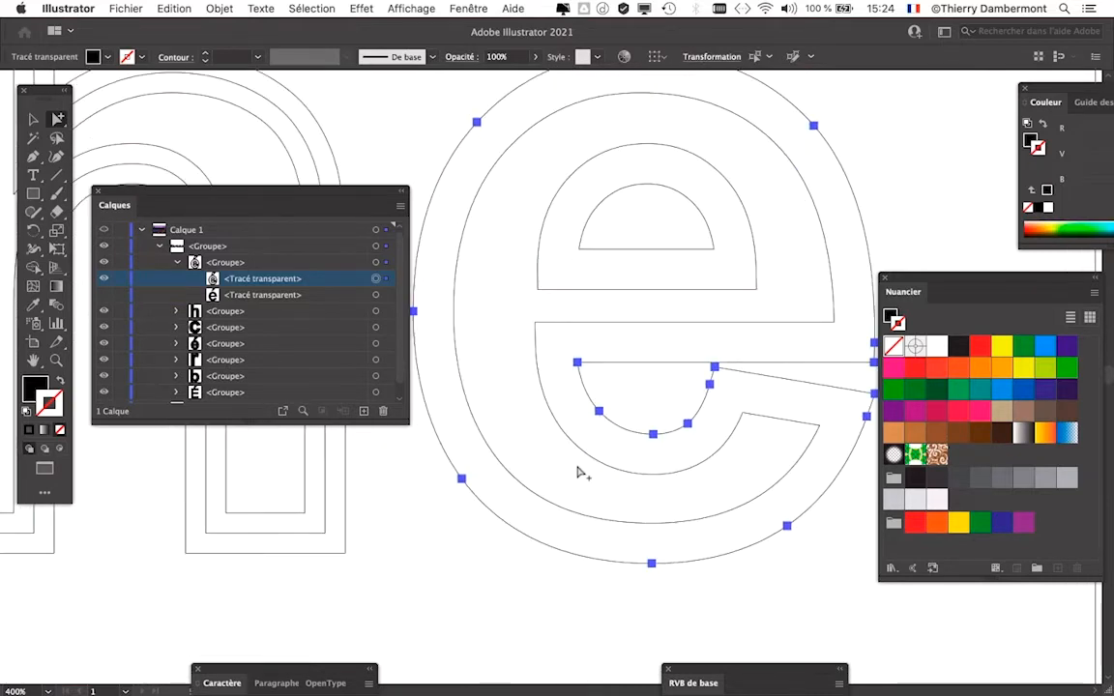
{"action": "scroll", "coordinate": [537, 353], "scroll_direction": "down", "scroll_amount": 1}
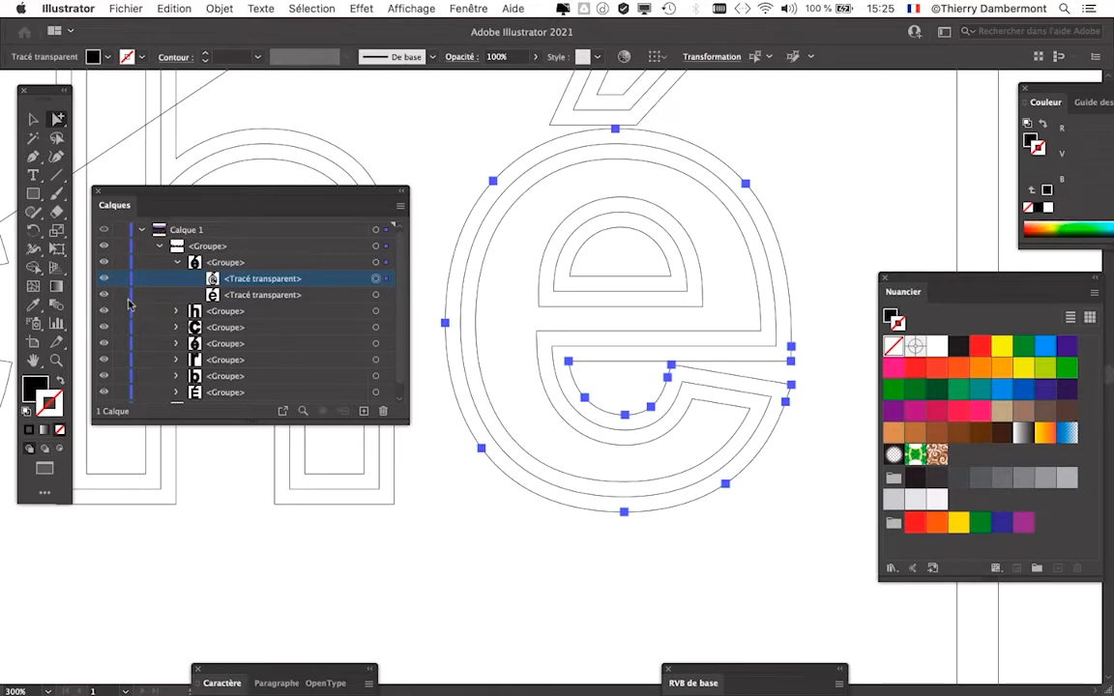
- Compare the letters in preview and outline view, ending in outline view with the layer list placed below the word
{"action": "key", "text": "super+y"}
{"action": "scroll", "coordinate": [593, 310], "scroll_direction": "down", "scroll_amount": 2}
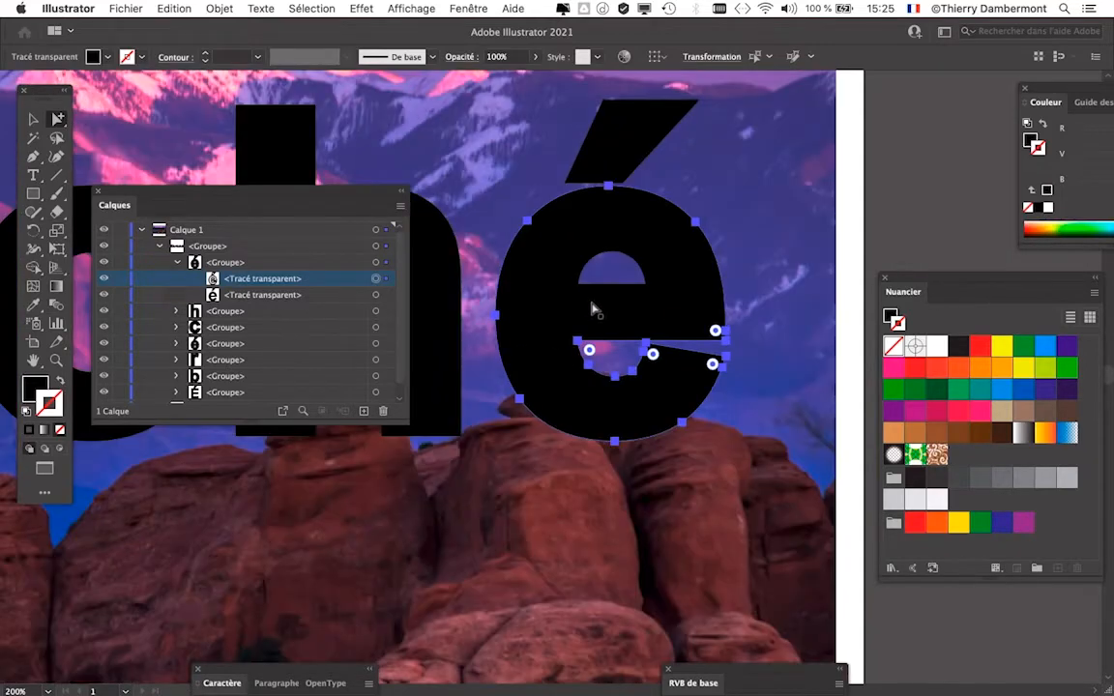
{"action": "left_click", "coordinate": [573, 296]}
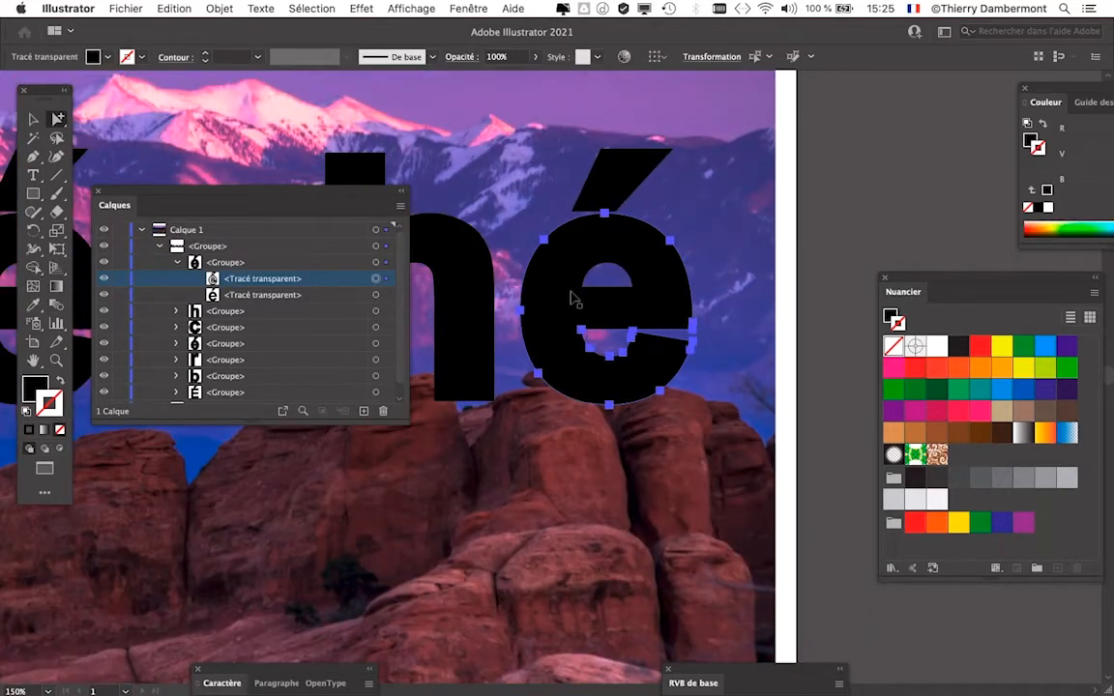
{"action": "key", "text": "super+y"}
{"action": "left_click_drag", "start_coordinate": [314, 197], "coordinate": [387, 461]}
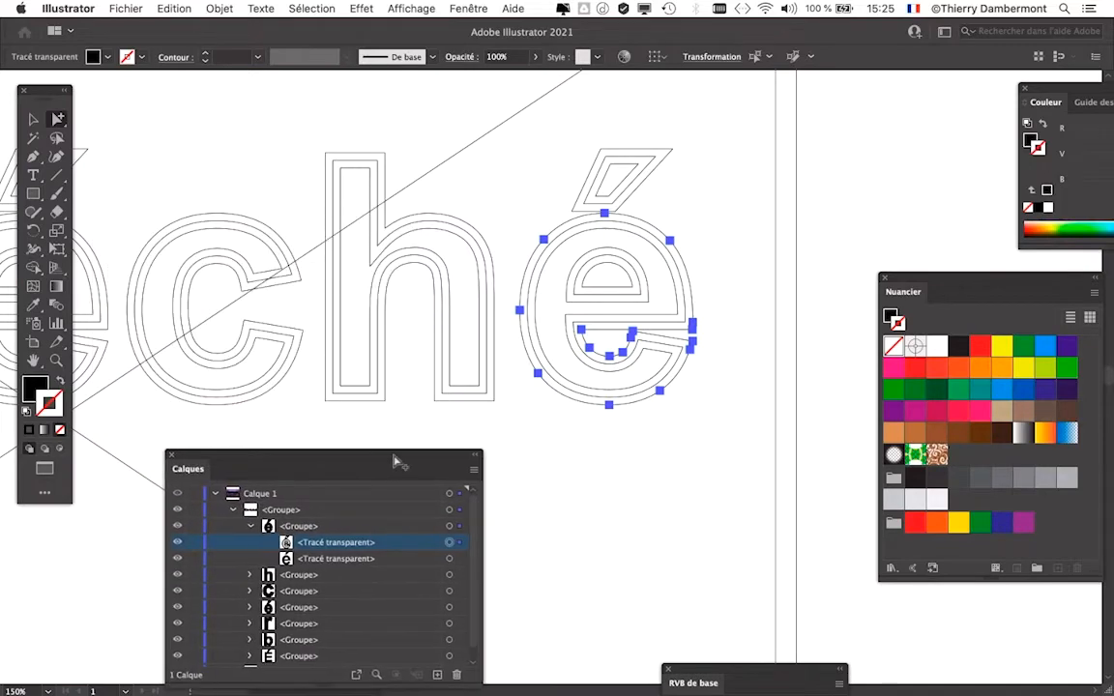
{"action": "scroll", "coordinate": [549, 391], "scroll_direction": "up", "scroll_amount": 1}
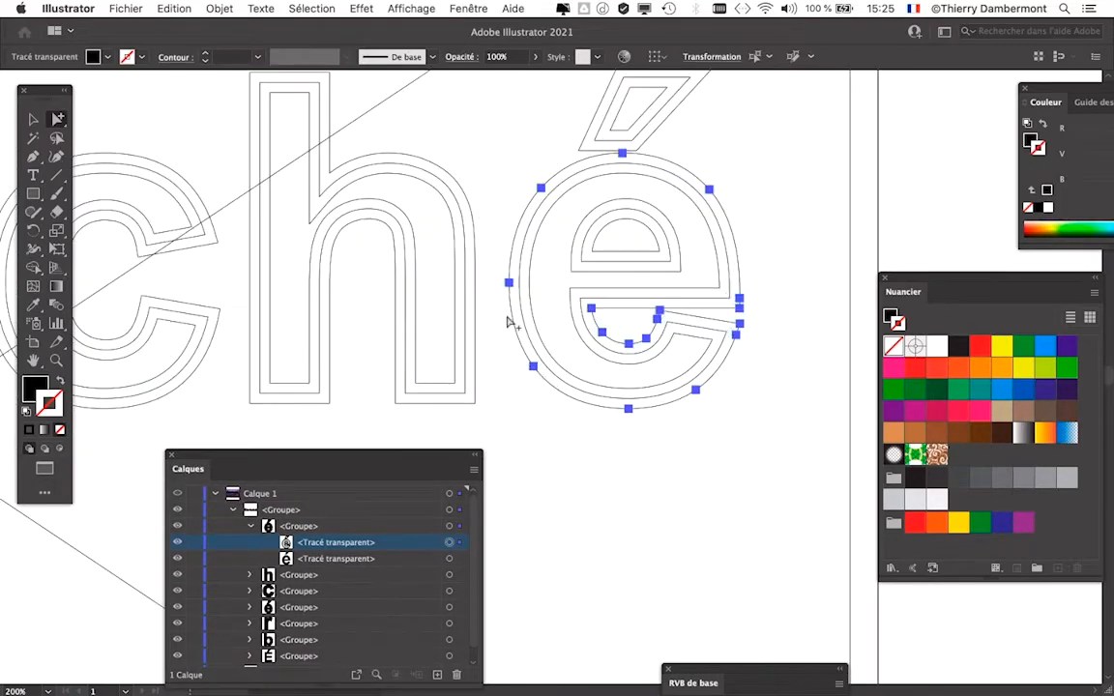
- Select all the Ébréché letter paths and merge them with the Pathfinder's Réunion shape mode
{"action": "left_click", "coordinate": [311, 8]}
{"action": "left_click", "coordinate": [432, 176]}
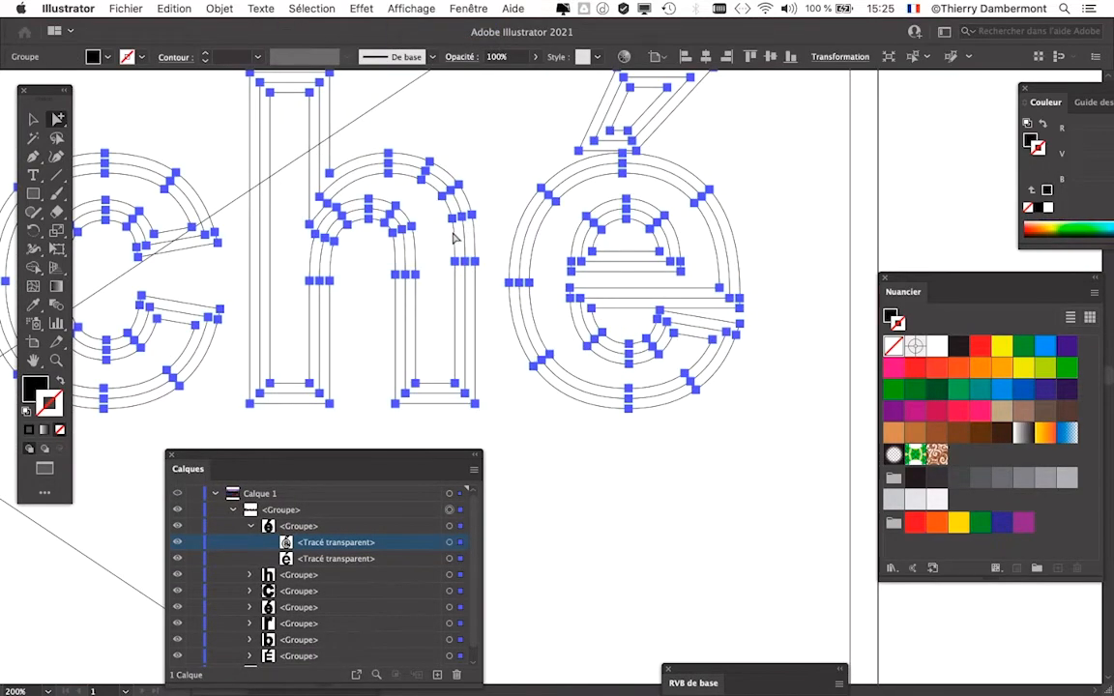
{"action": "scroll", "coordinate": [454, 241], "scroll_direction": "down", "scroll_amount": 1}
{"action": "scroll", "coordinate": [321, 269], "scroll_direction": "left", "scroll_amount": 3}
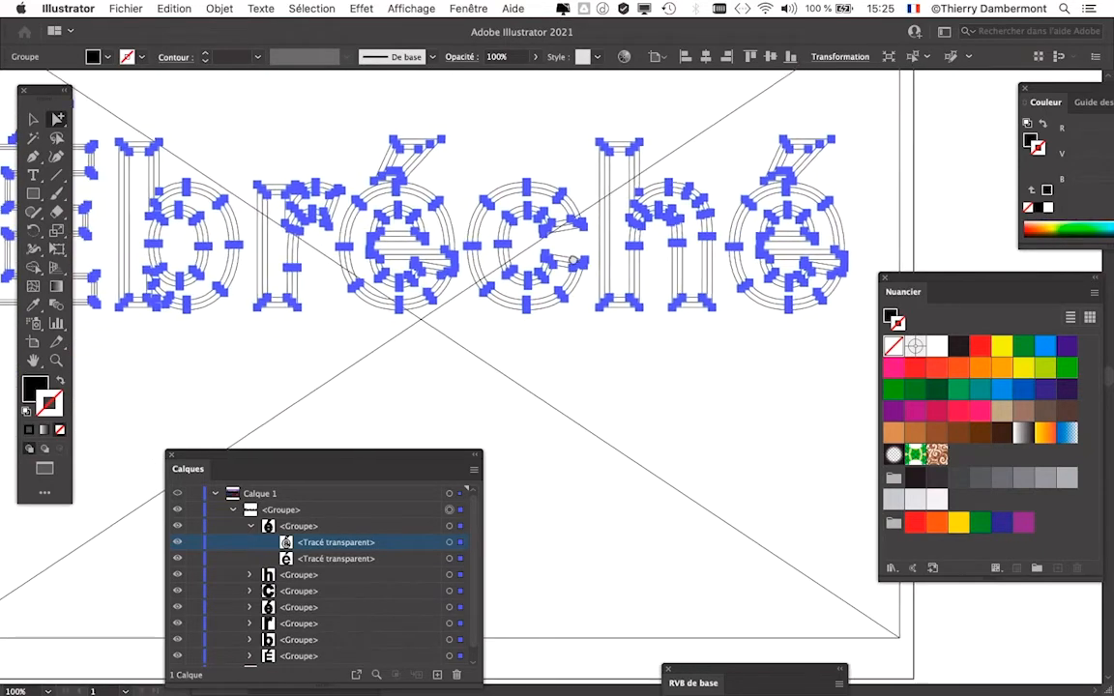
{"action": "left_click", "coordinate": [469, 8]}
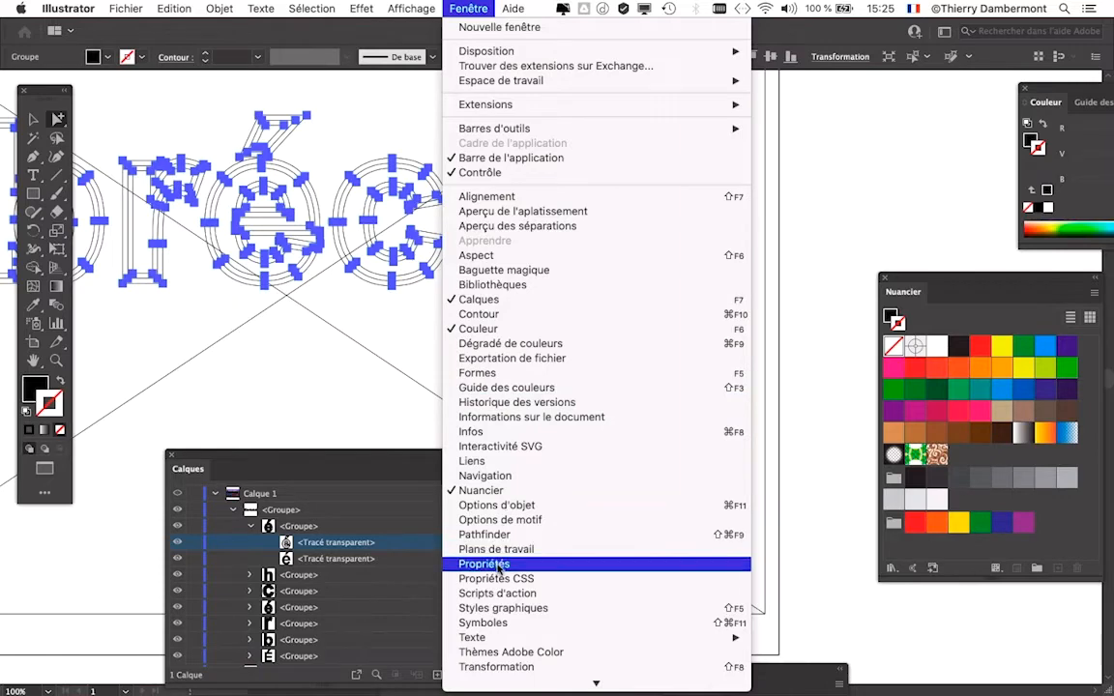
{"action": "left_click", "coordinate": [493, 534]}
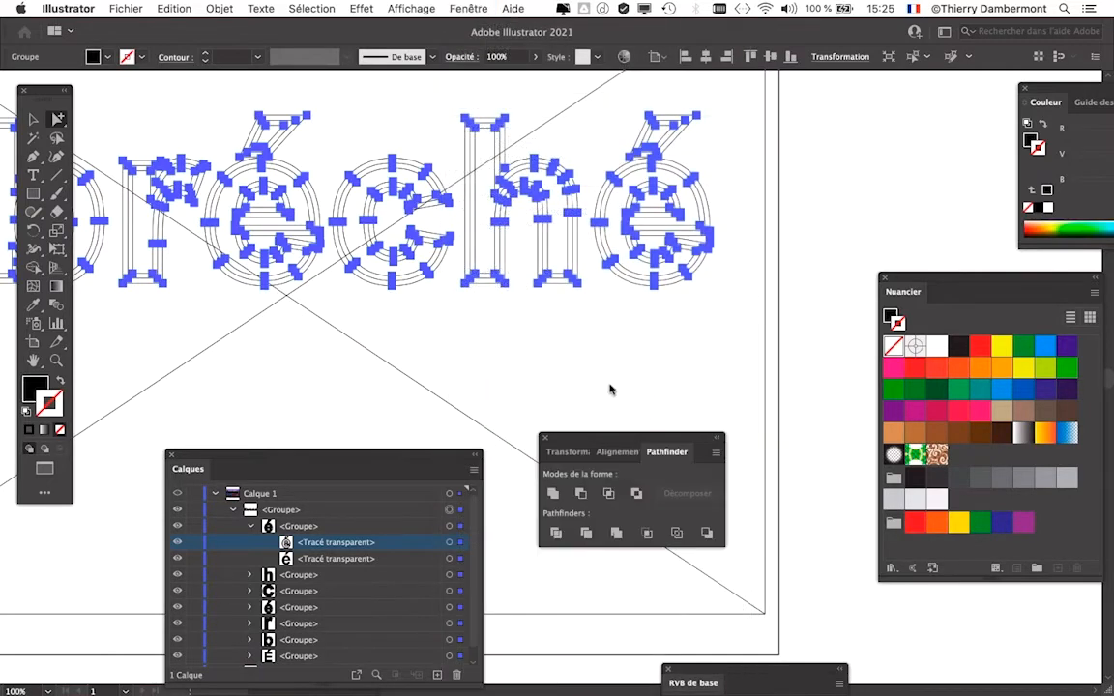
{"action": "left_click_drag", "start_coordinate": [604, 442], "coordinate": [561, 329]}
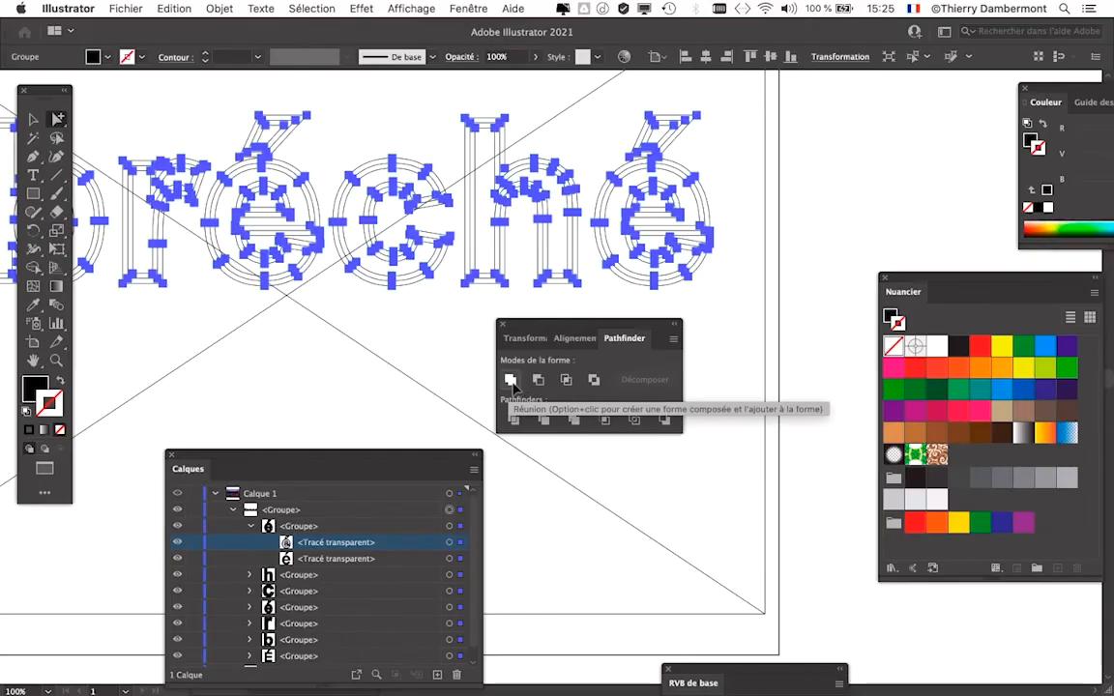
{"action": "left_click", "coordinate": [512, 381]}
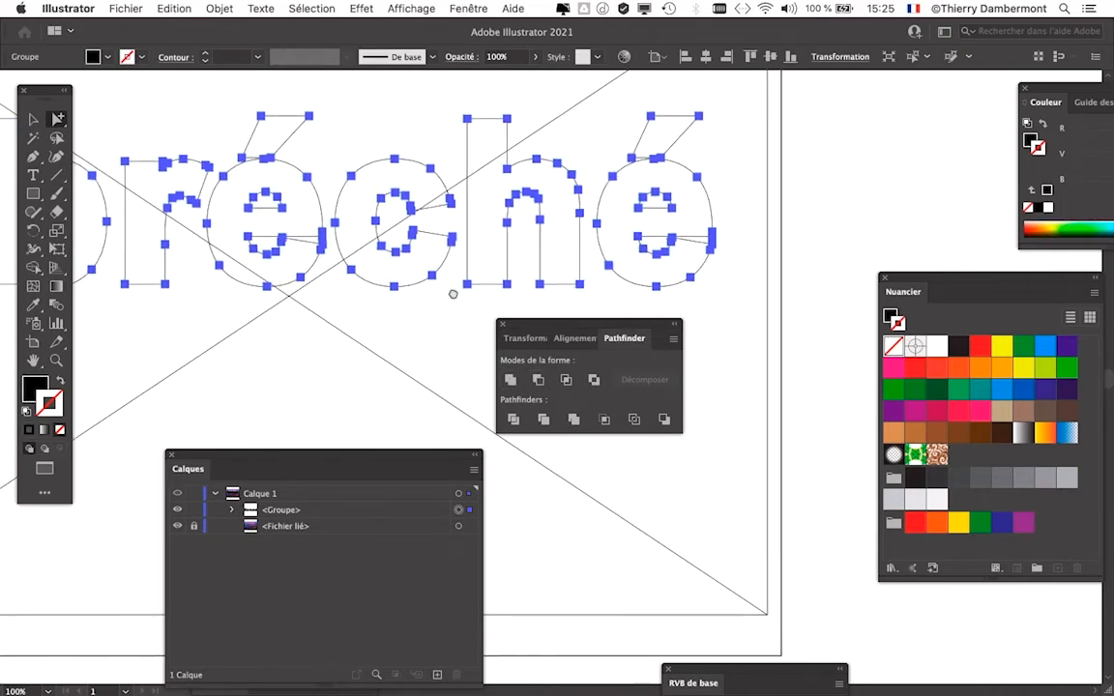
- Examine the merged outlines across the whole word Ébréché, keeping the Pathfinder controls clear of the letters
{"action": "left_click_drag", "start_coordinate": [452, 293], "coordinate": [662, 269]}
{"action": "left_click_drag", "start_coordinate": [491, 261], "coordinate": [678, 263]}
{"action": "left_click_drag", "start_coordinate": [416, 224], "coordinate": [394, 290]}
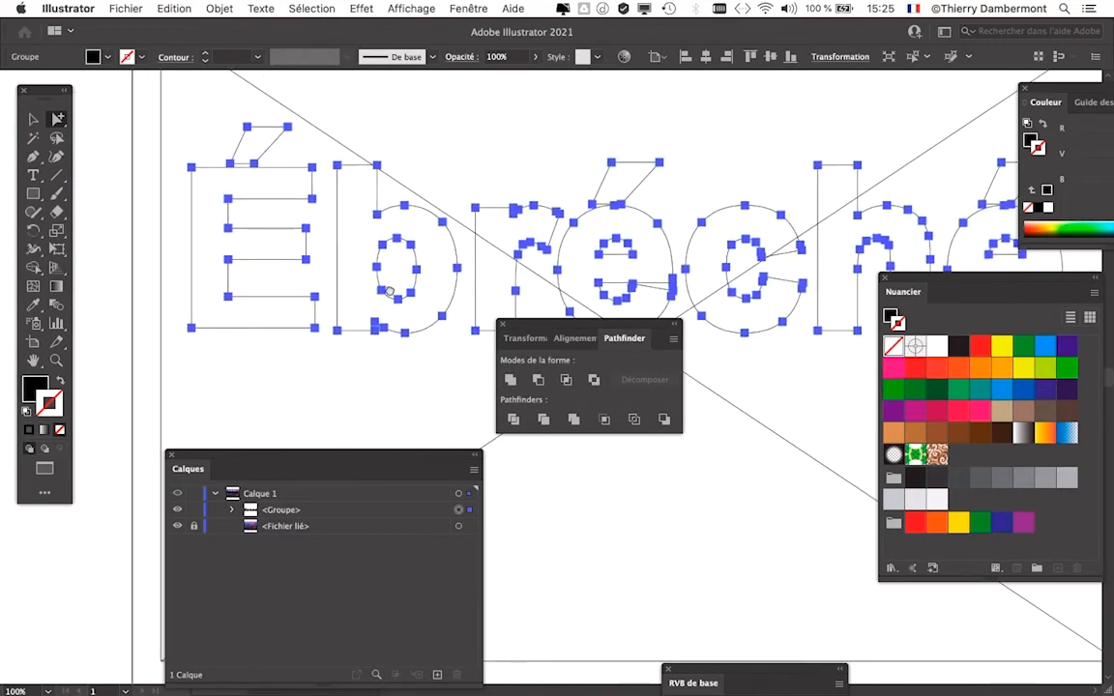
{"action": "left_click_drag", "start_coordinate": [455, 263], "coordinate": [414, 252]}
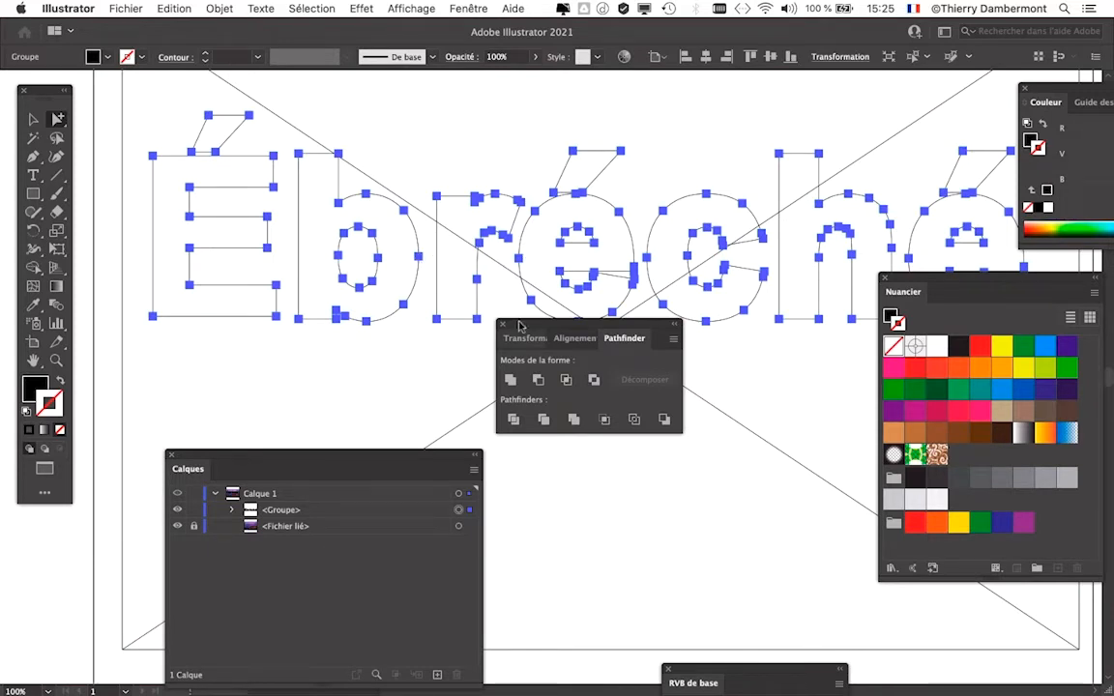
{"action": "left_click_drag", "start_coordinate": [535, 331], "coordinate": [582, 422]}
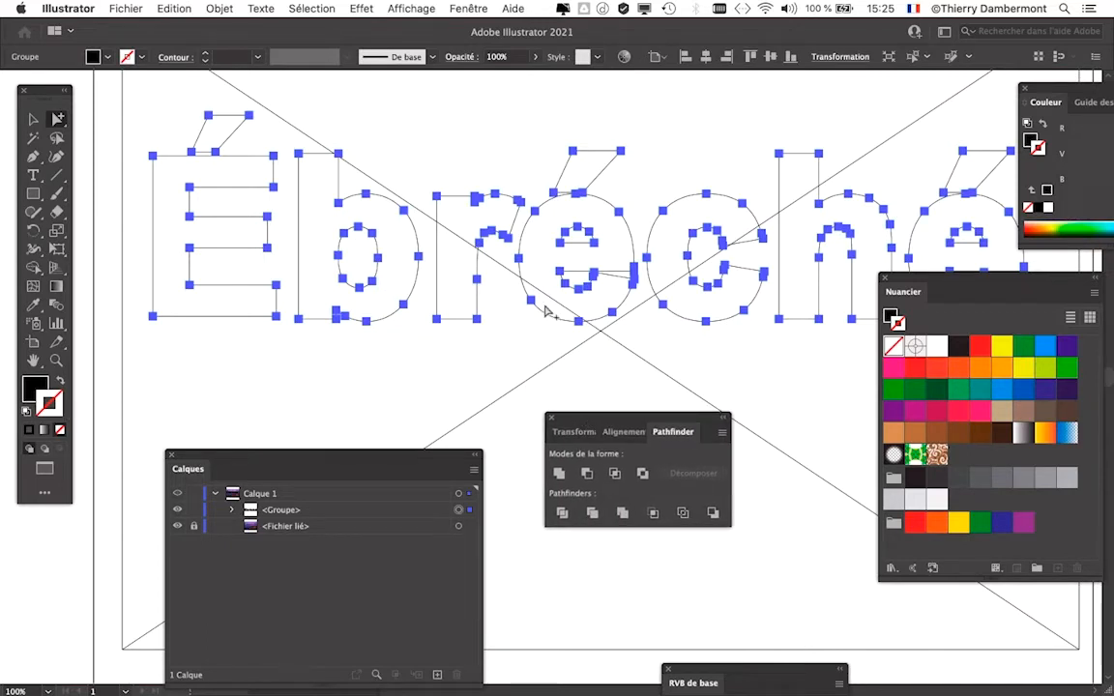
{"action": "key", "text": "super+minus"}
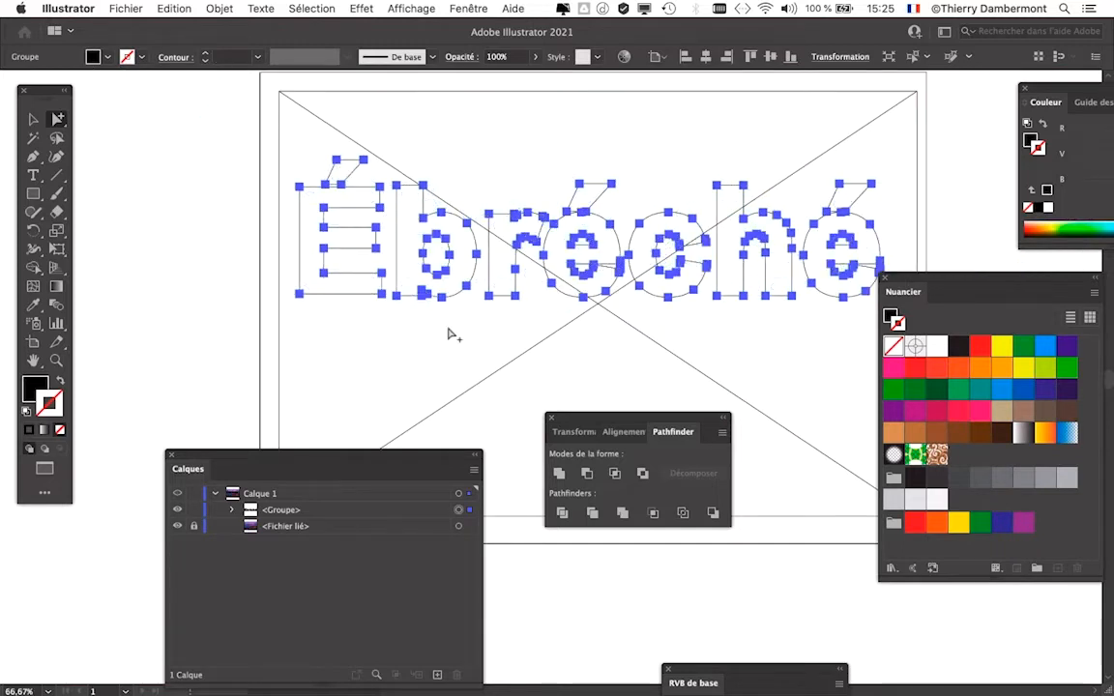
{"action": "left_click_drag", "start_coordinate": [508, 348], "coordinate": [397, 336]}
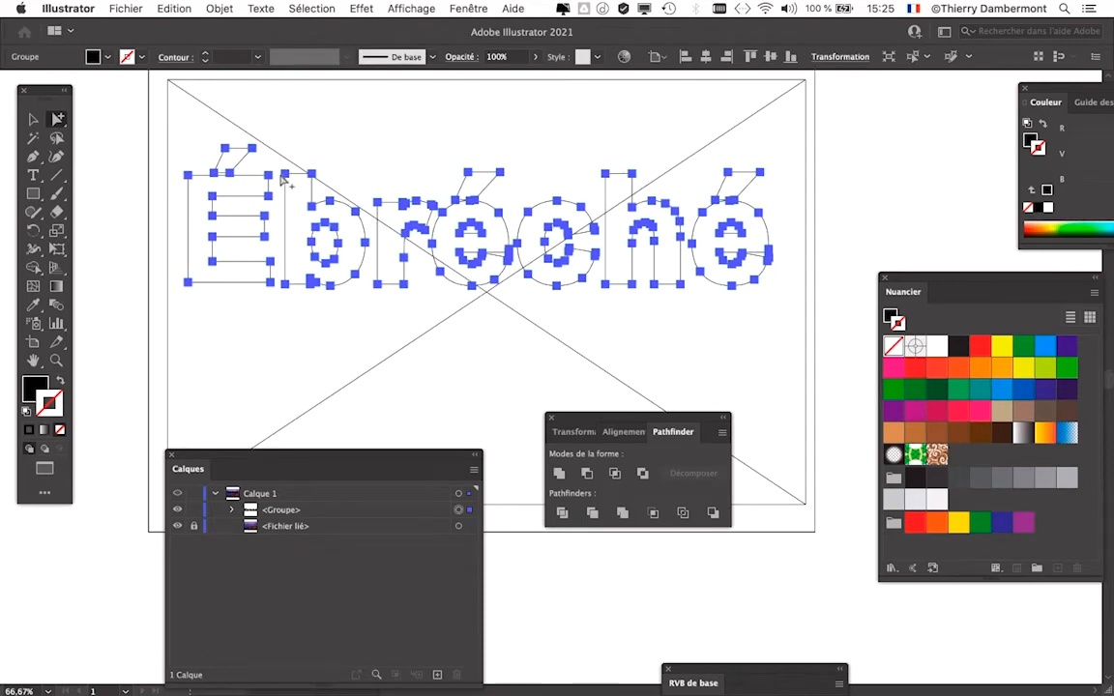
- Save the document as a new version named "texte masque image - 04.ai" with the default Illustrator options and close it
{"action": "left_click", "coordinate": [133, 6]}
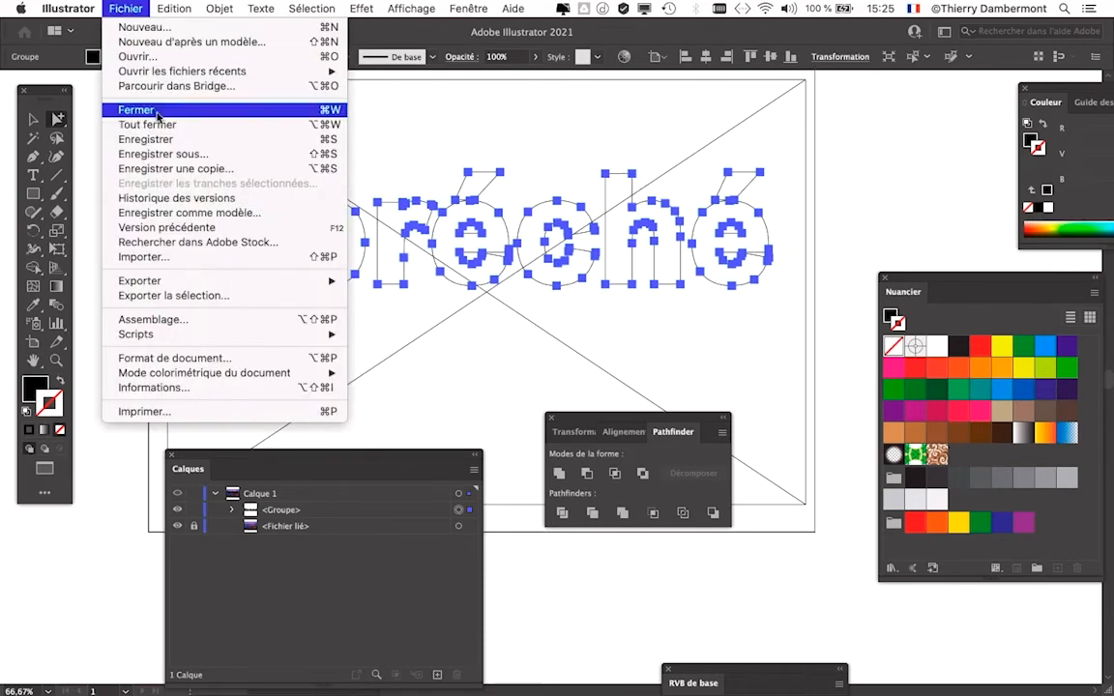
{"action": "left_click", "coordinate": [149, 152]}
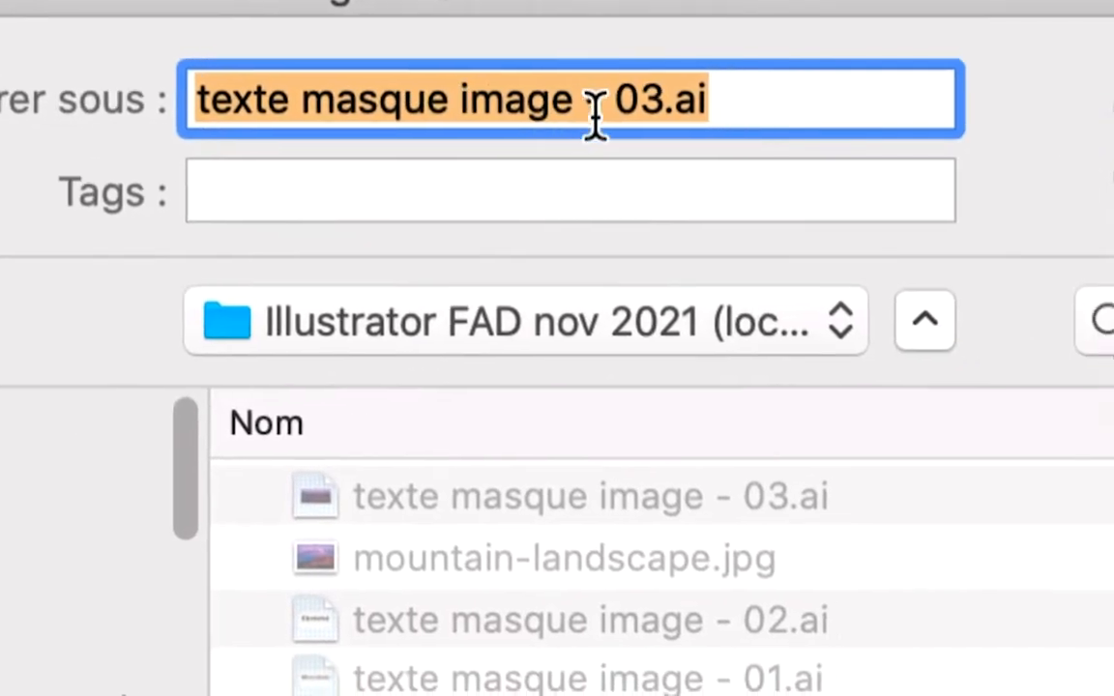
{"action": "left_click", "coordinate": [617, 114]}
{"action": "mouse_move", "coordinate": [601, 112]}
{"action": "left_mouse_down"}
{"action": "mouse_move", "coordinate": [613, 118]}
{"action": "mouse_move", "coordinate": [610, 145]}
{"action": "mouse_move", "coordinate": [598, 107]}
{"action": "left_mouse_up"}
{"action": "left_click", "coordinate": [614, 114]}
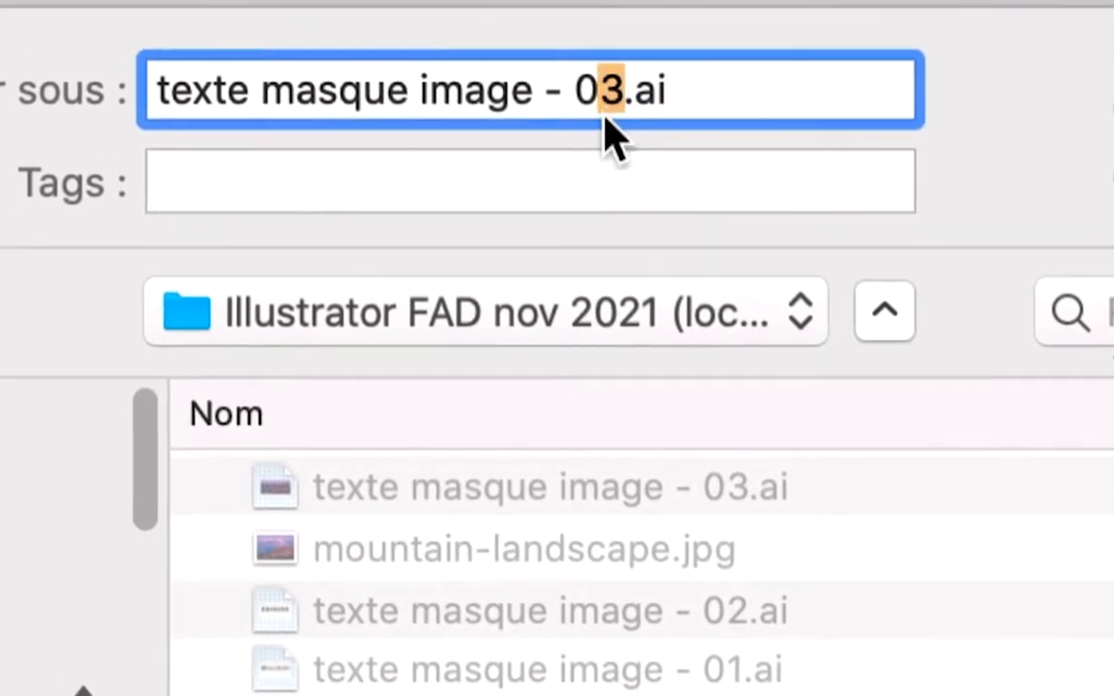
{"action": "type", "text": "4"}
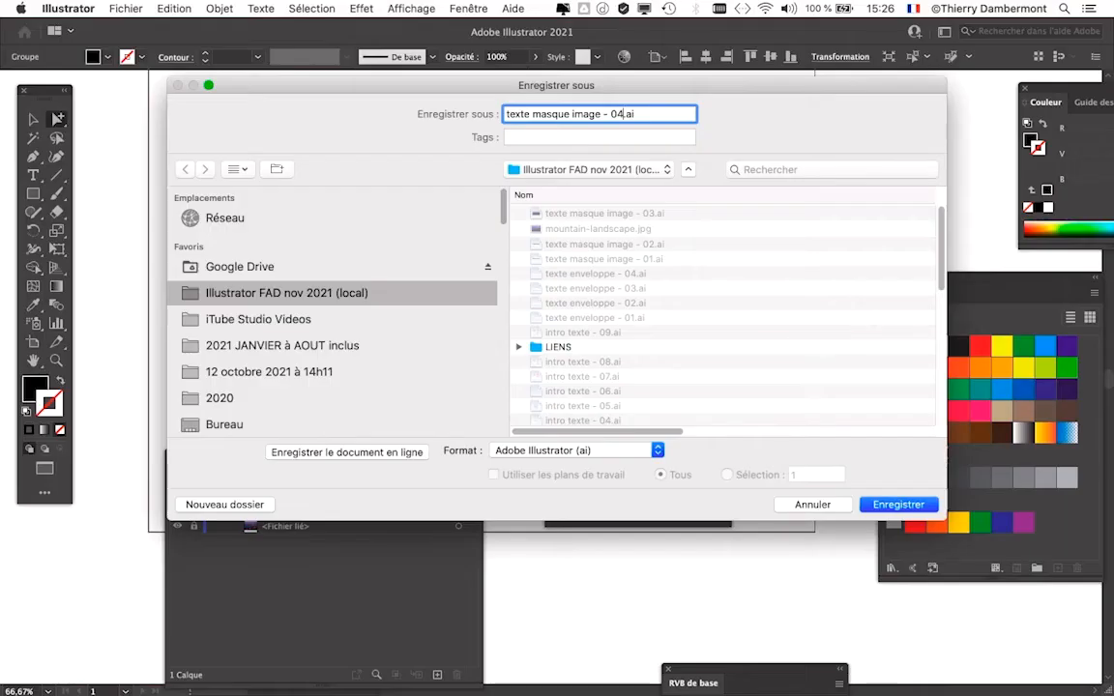
{"action": "key", "text": "Return"}
{"action": "key", "text": "Return"}
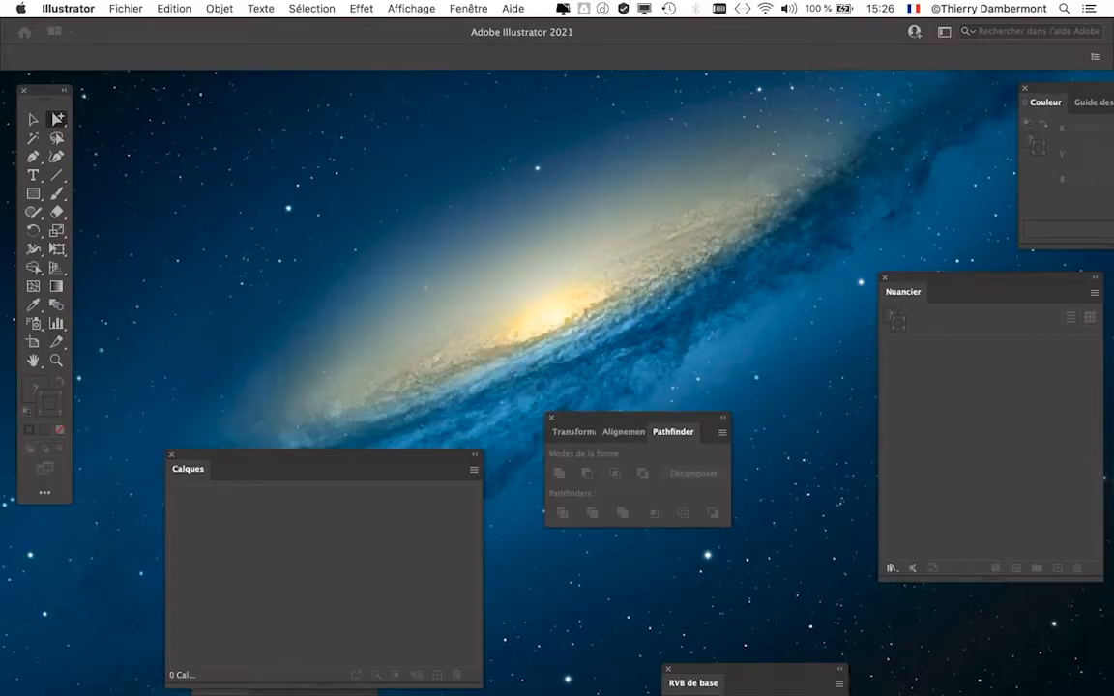
- Reopen the recent file "texte masque image - 03.ai" and select the live Ébréché text as an object
{"action": "left_click", "coordinate": [125, 8]}
{"action": "mouse_move", "coordinate": [135, 68]}
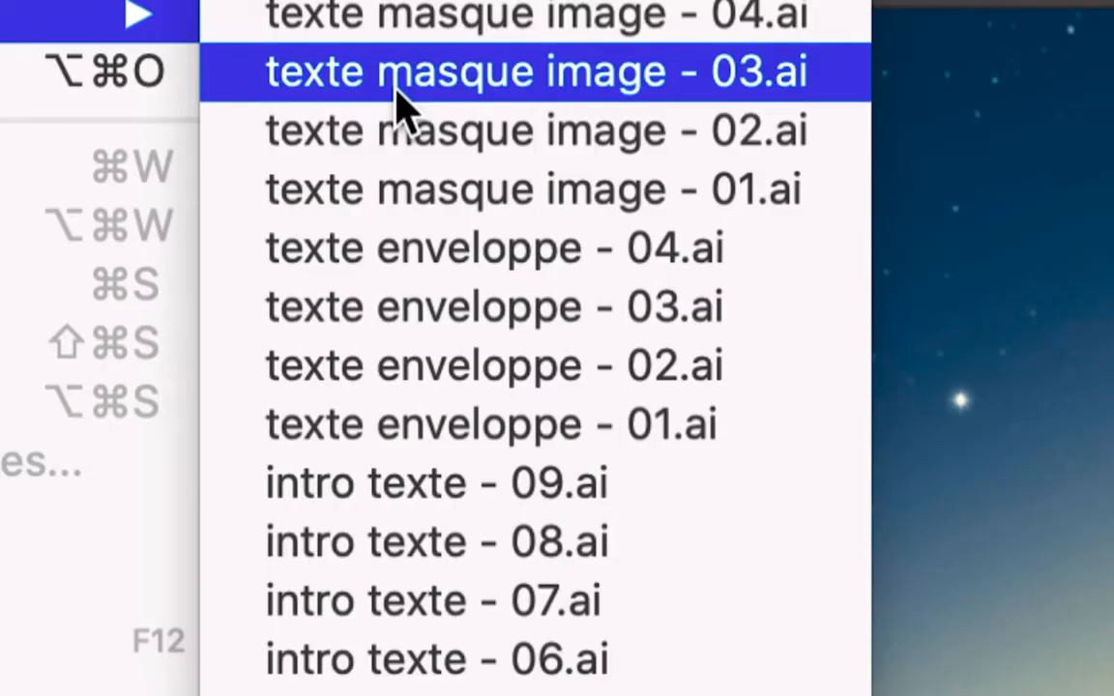
{"action": "left_click", "coordinate": [396, 85]}
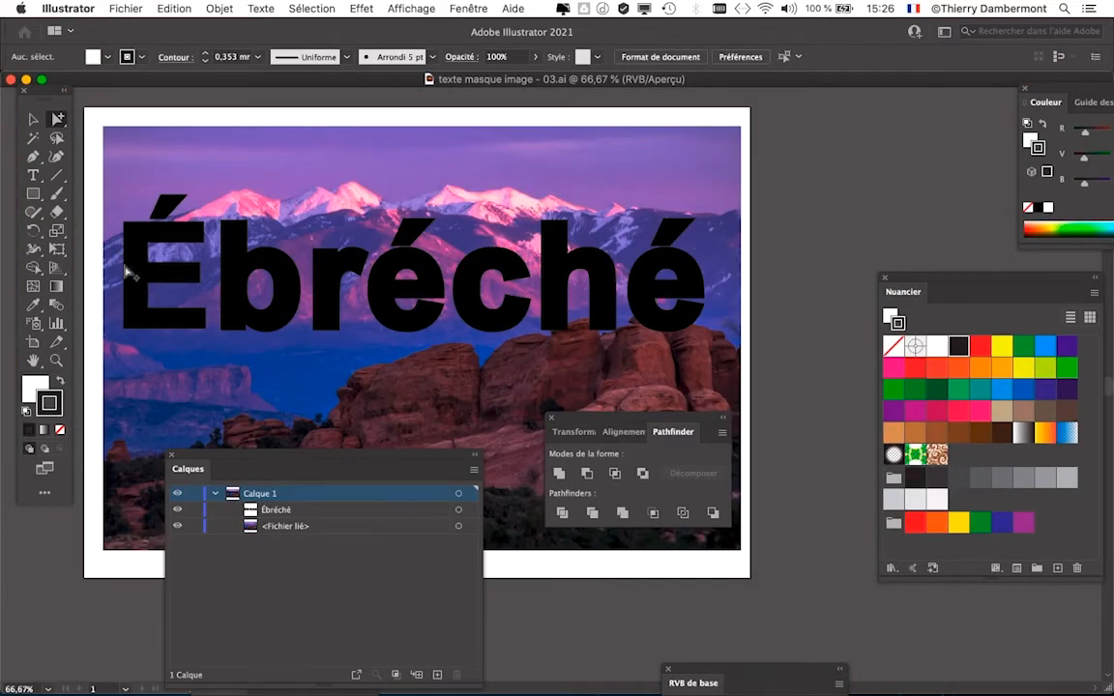
{"action": "left_click", "coordinate": [32, 175]}
{"action": "left_click_drag", "start_coordinate": [124, 254], "coordinate": [206, 256]}
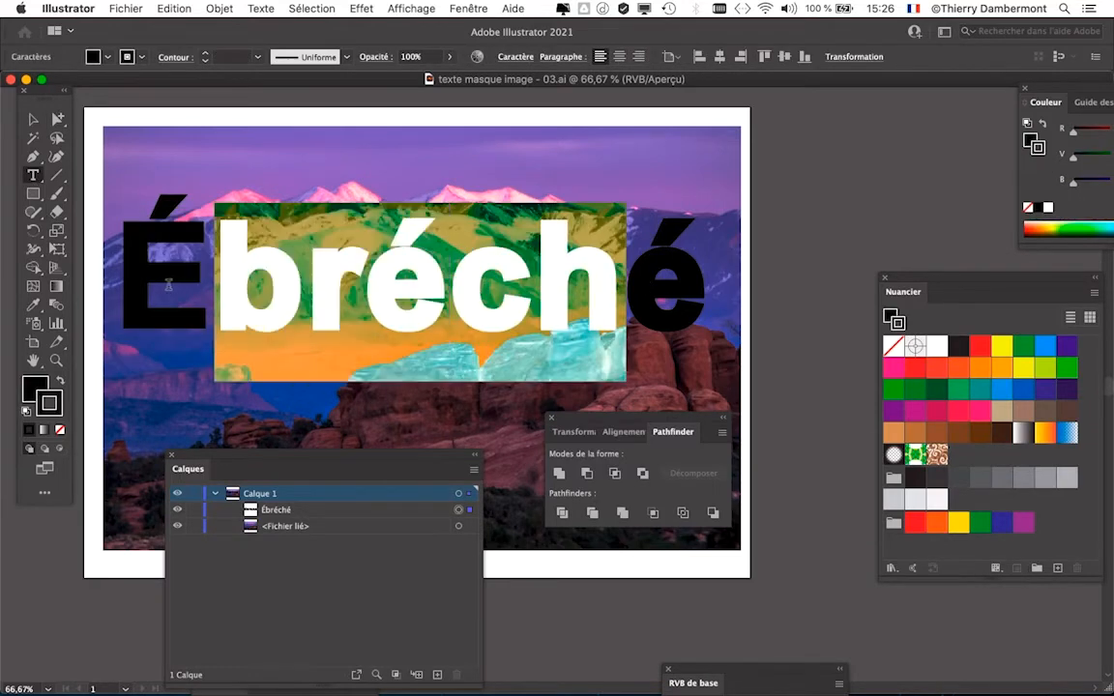
{"action": "left_click", "coordinate": [33, 119]}
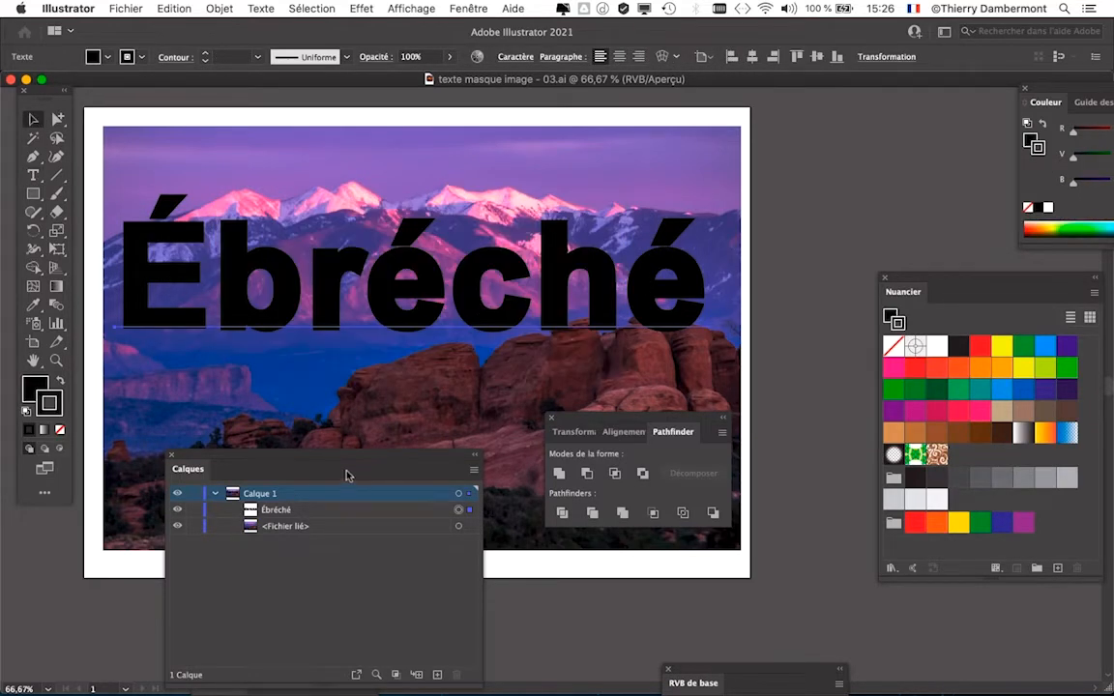
- Move the layer list and the Pathfinder controls away from the photo, with the artboard recentred in the free area
{"action": "left_click_drag", "start_coordinate": [343, 461], "coordinate": [470, 407]}
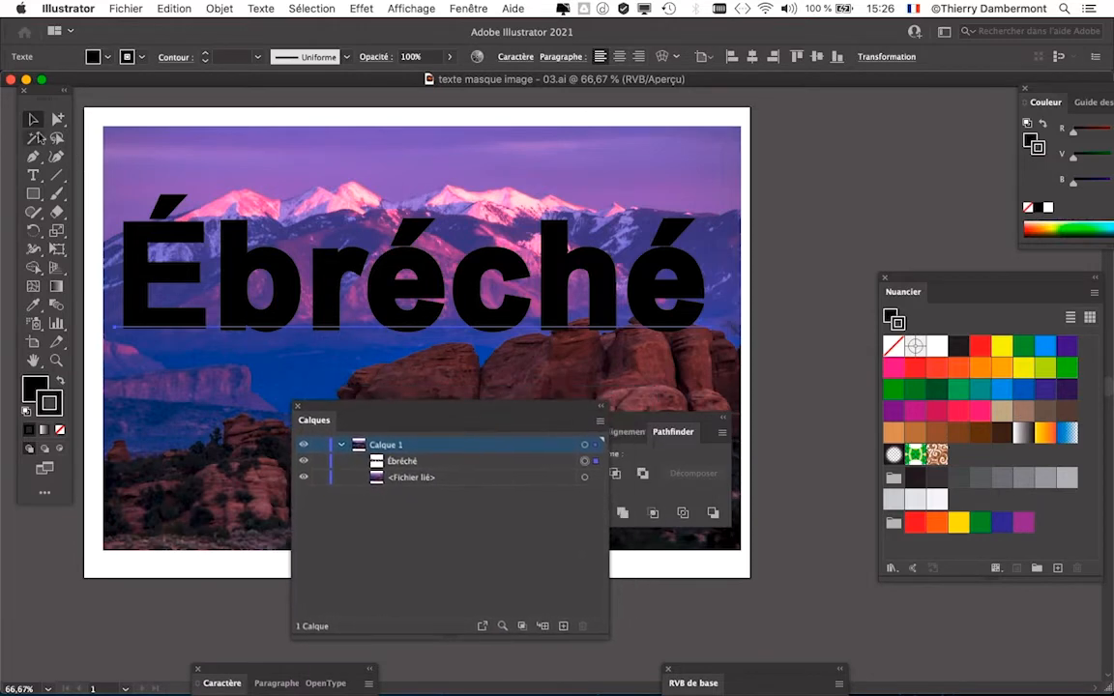
{"action": "left_click", "coordinate": [781, 295]}
{"action": "left_click", "coordinate": [600, 328]}
{"action": "key", "text": "space"}
{"action": "left_click_drag", "start_coordinate": [590, 331], "coordinate": [646, 302]}
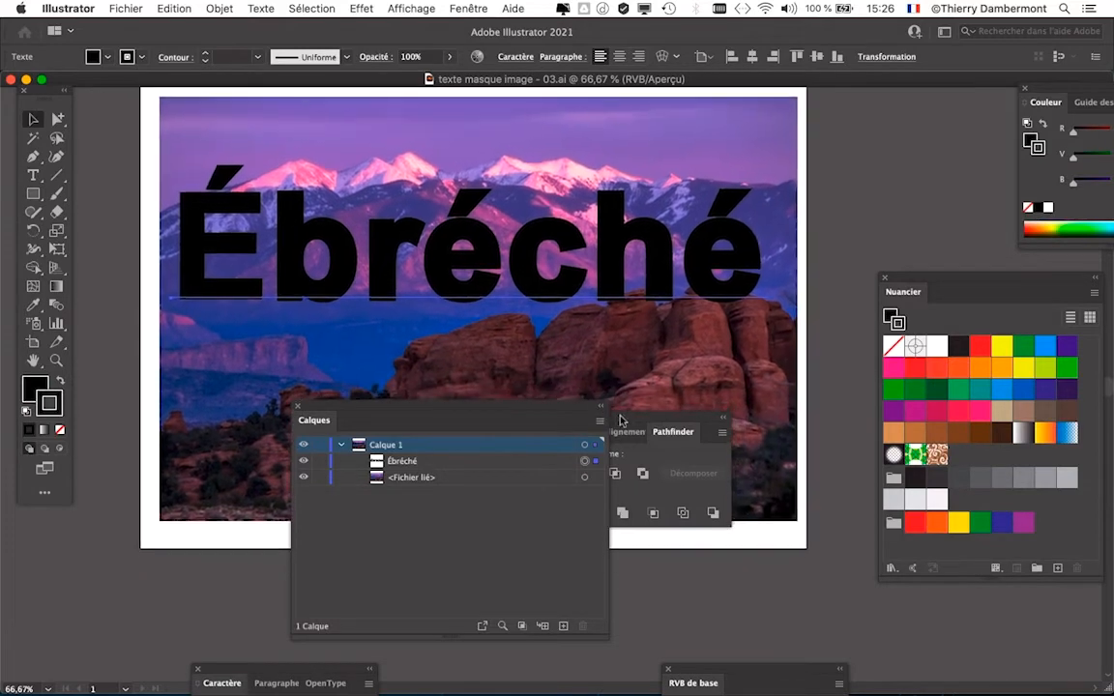
{"action": "left_click_drag", "start_coordinate": [621, 420], "coordinate": [755, 532]}
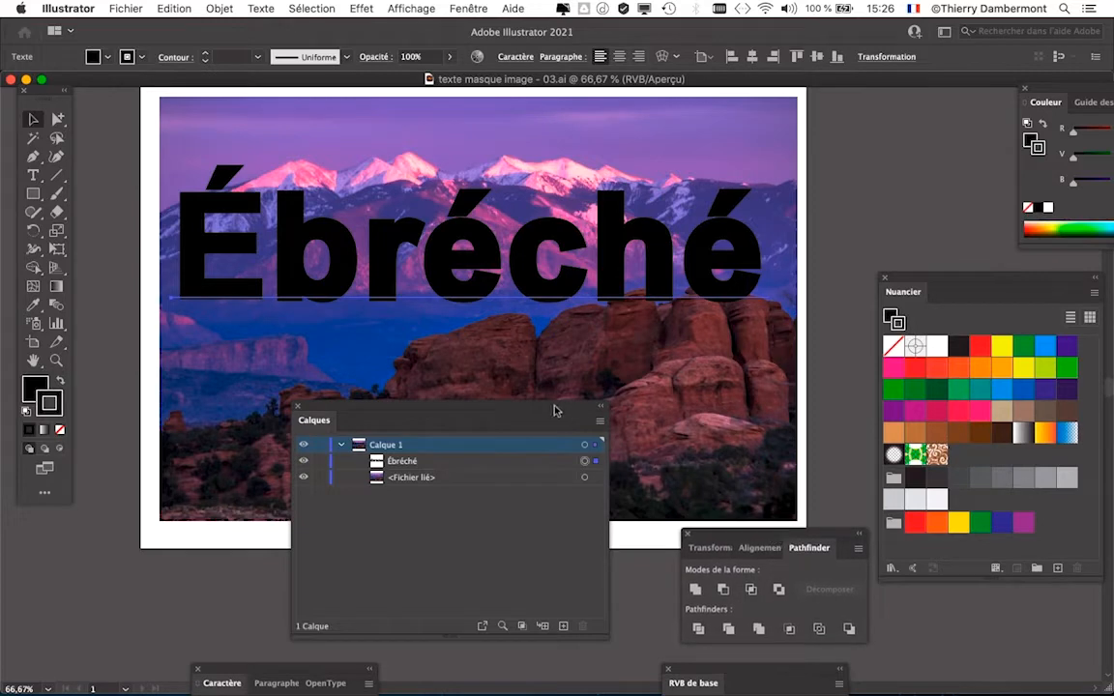
{"action": "left_click_drag", "start_coordinate": [554, 410], "coordinate": [272, 531]}
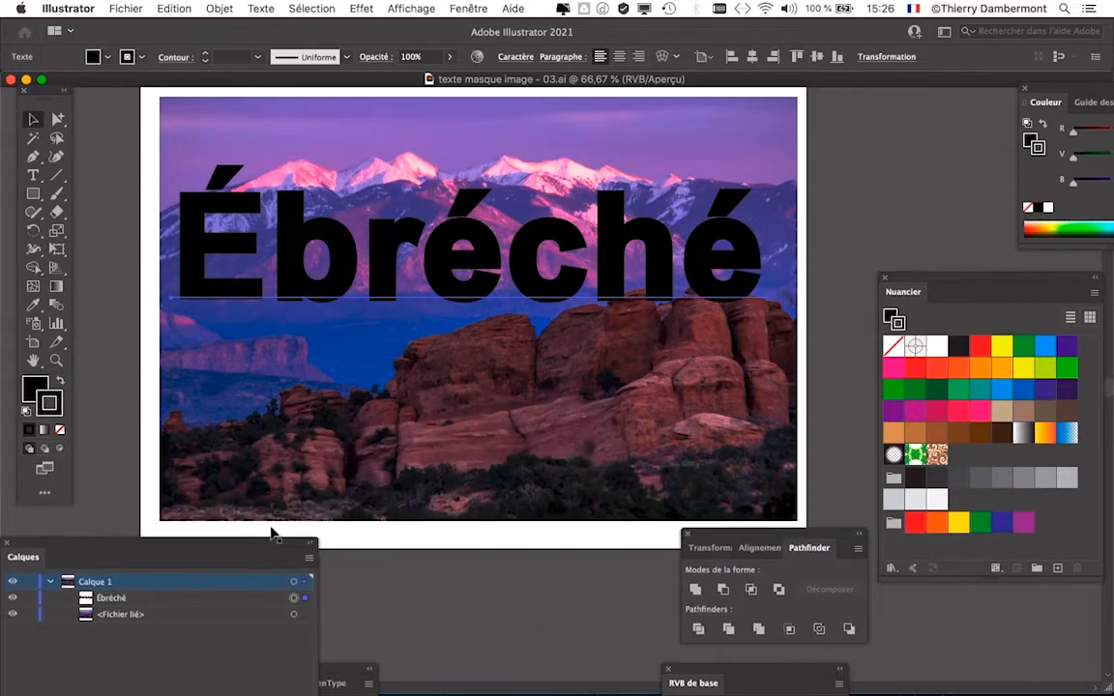
- Rasterize the Ébréché text in RVB at Elevée (300 ppp) with a white background
{"action": "left_click", "coordinate": [219, 7]}
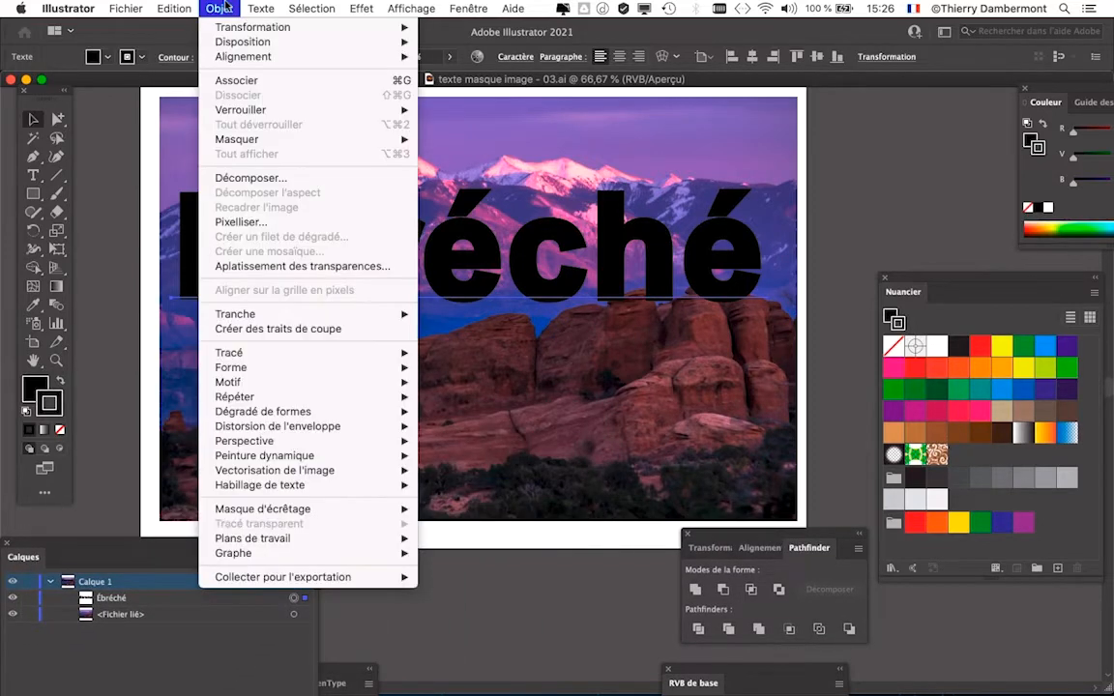
{"action": "left_click", "coordinate": [256, 223]}
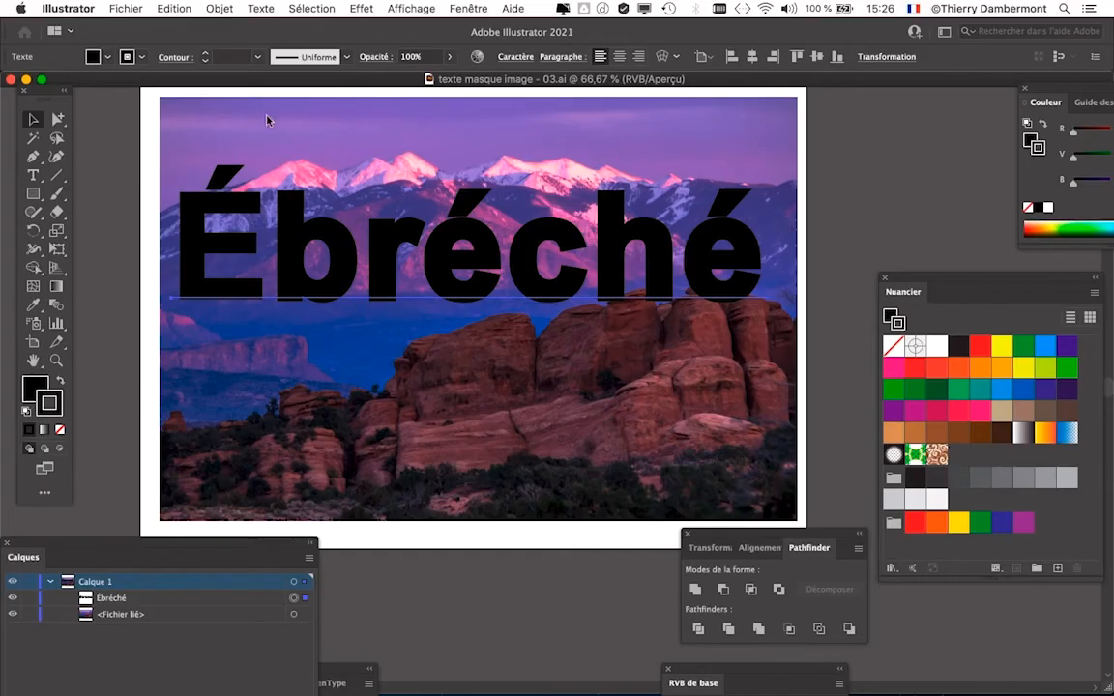
{"action": "left_click", "coordinate": [209, 9]}
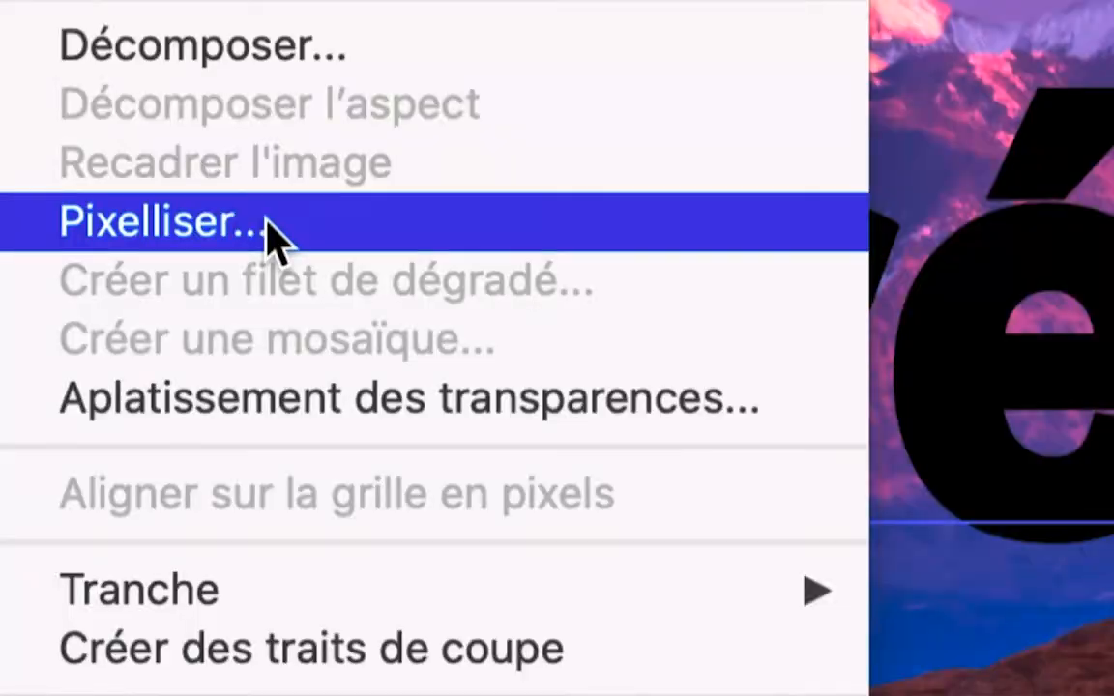
{"action": "left_click", "coordinate": [273, 235]}
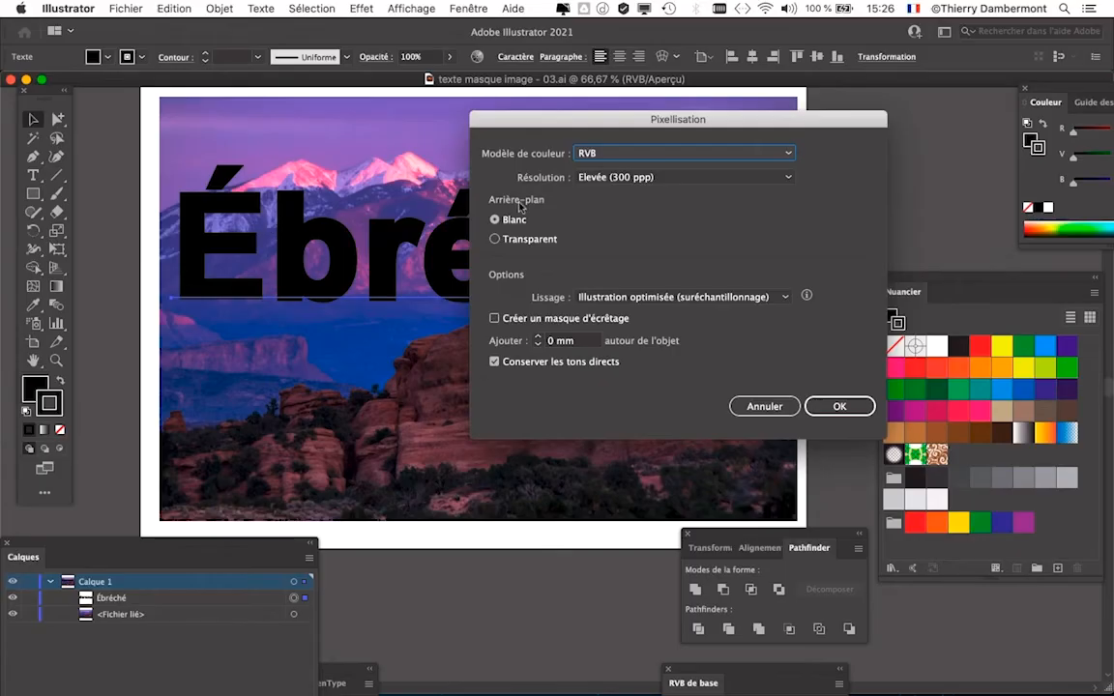
{"action": "left_click", "coordinate": [854, 407]}
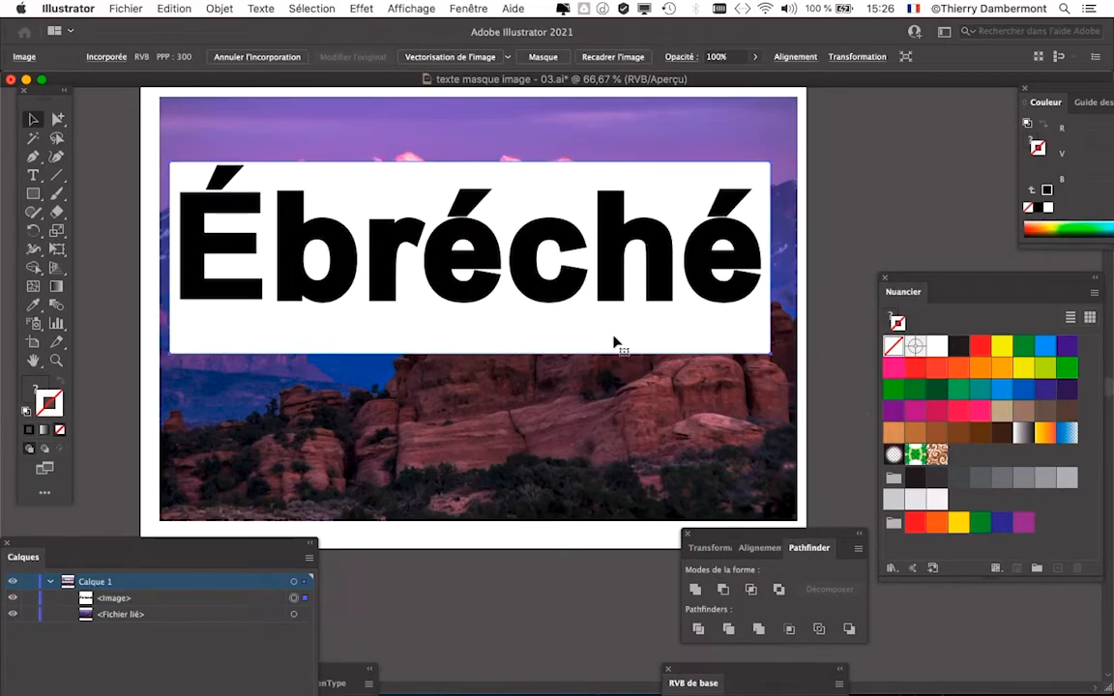
- Examine the pixels along the rasterized letters' edges and the image's entry in the layer list
{"action": "scroll", "coordinate": [351, 248], "scroll_direction": "up", "scroll_amount": 7}
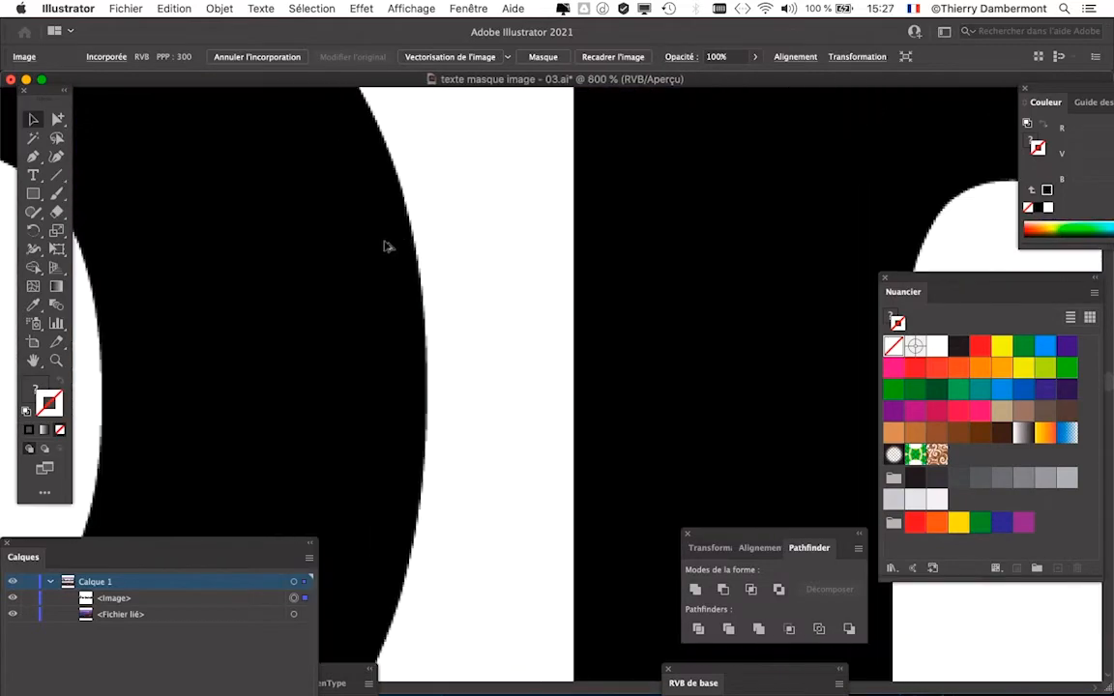
{"action": "scroll", "coordinate": [383, 246], "scroll_direction": "up", "scroll_amount": 5}
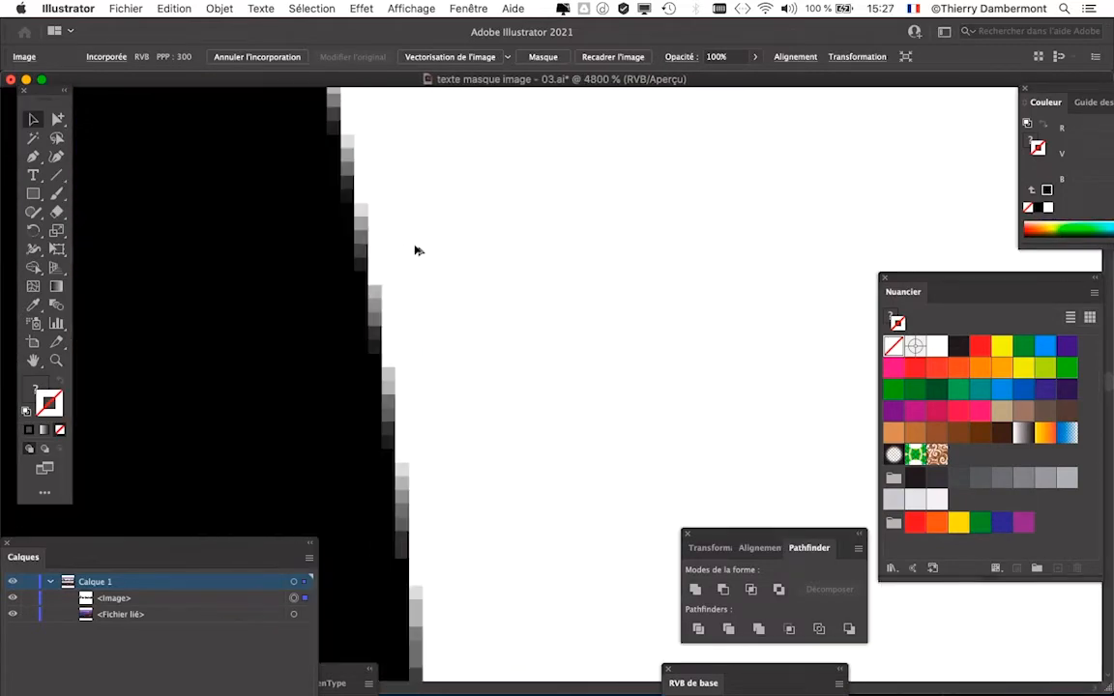
{"action": "scroll", "coordinate": [418, 251], "scroll_direction": "down", "scroll_amount": 12}
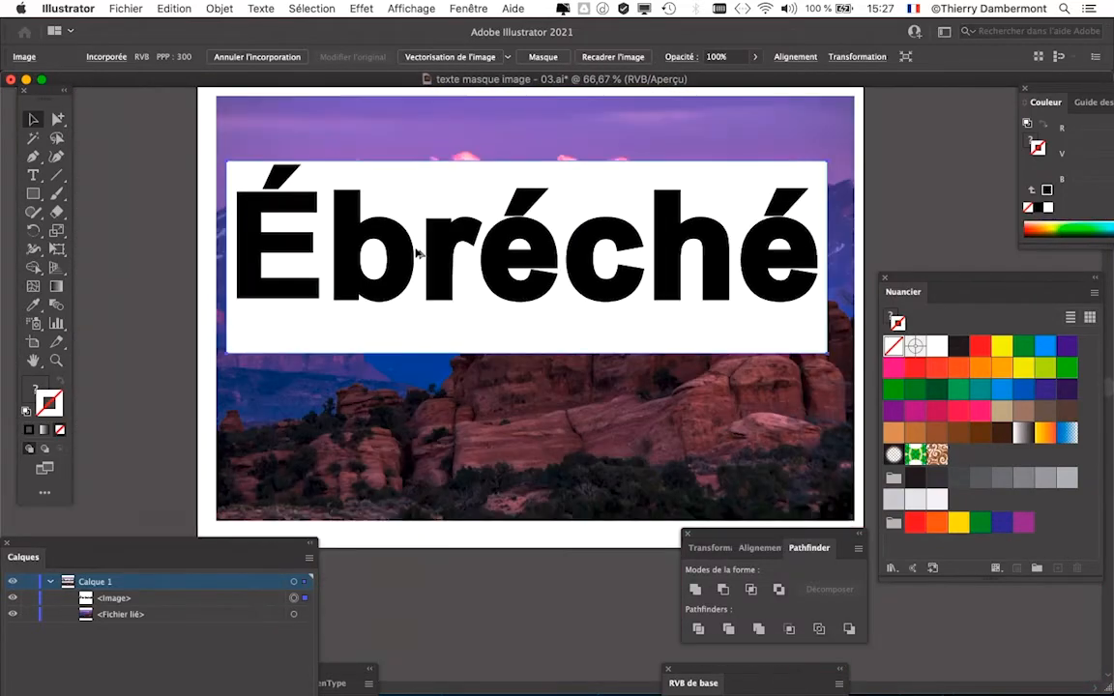
{"action": "left_click_drag", "start_coordinate": [403, 253], "coordinate": [293, 219]}
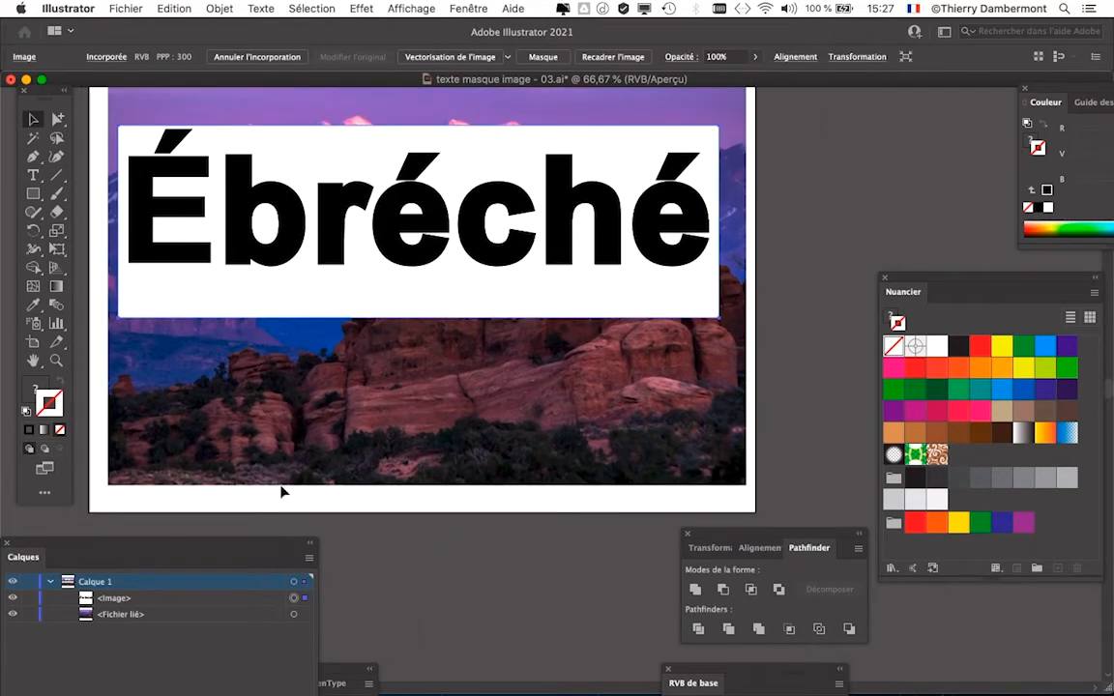
{"action": "left_click_drag", "start_coordinate": [207, 549], "coordinate": [645, 161]}
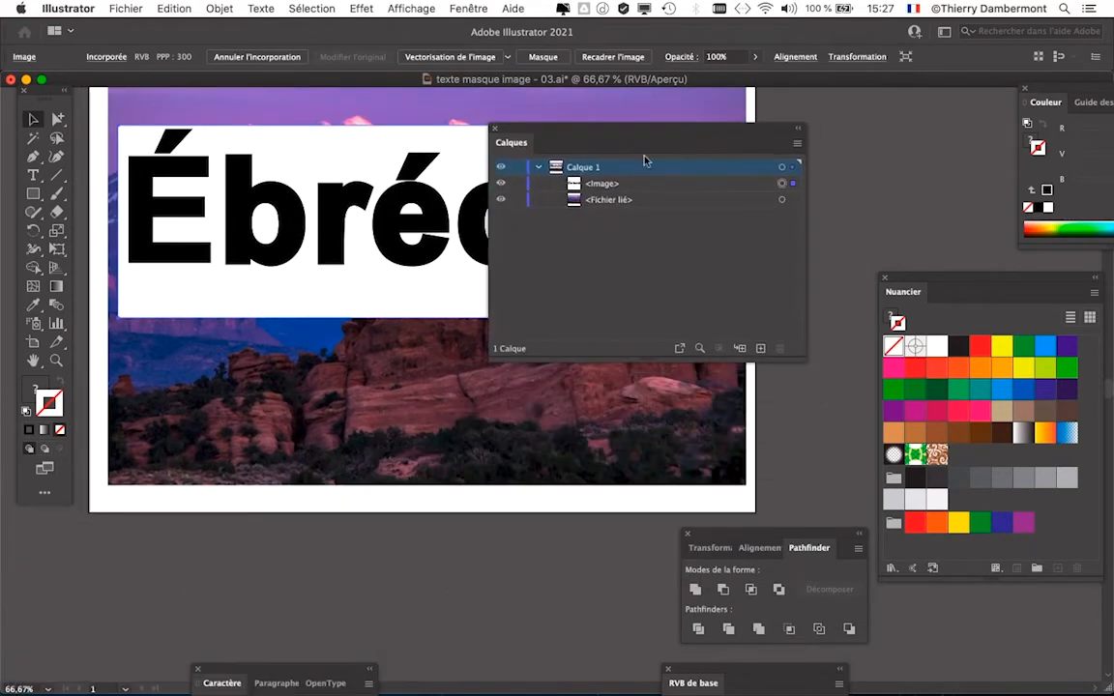
{"action": "left_click_drag", "start_coordinate": [588, 197], "coordinate": [587, 192]}
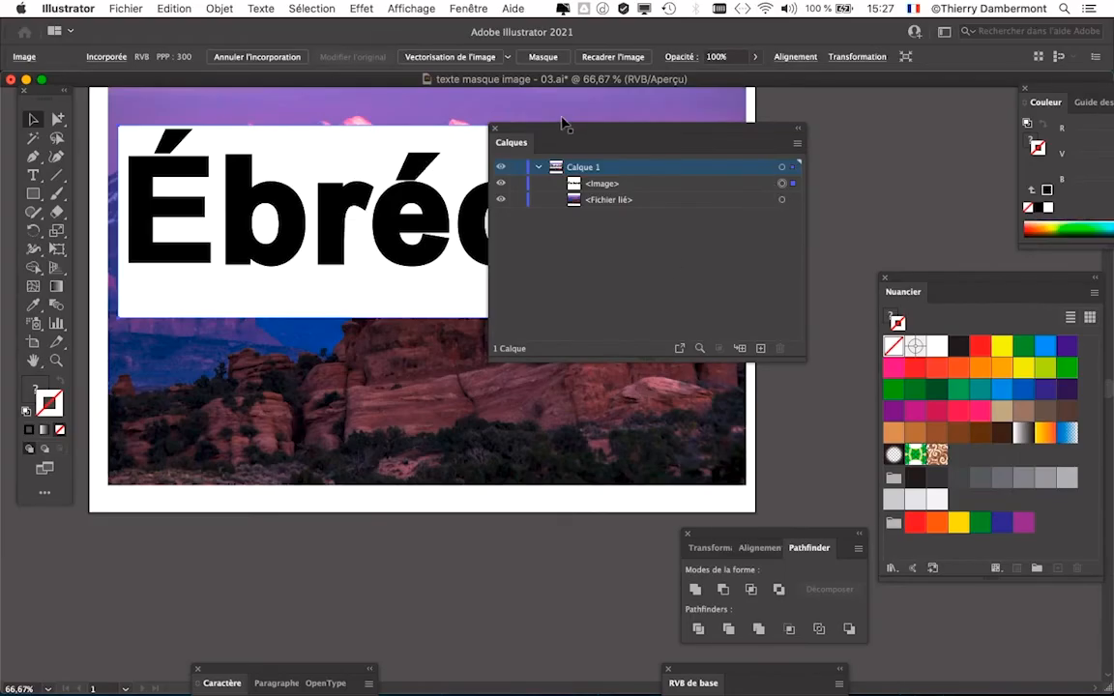
{"action": "left_click_drag", "start_coordinate": [564, 122], "coordinate": [174, 528]}
- Display the Vectorisation de l'image settings and trace the rasterized word with the default Noir et blanc preset in preview
{"action": "left_click", "coordinate": [458, 8]}
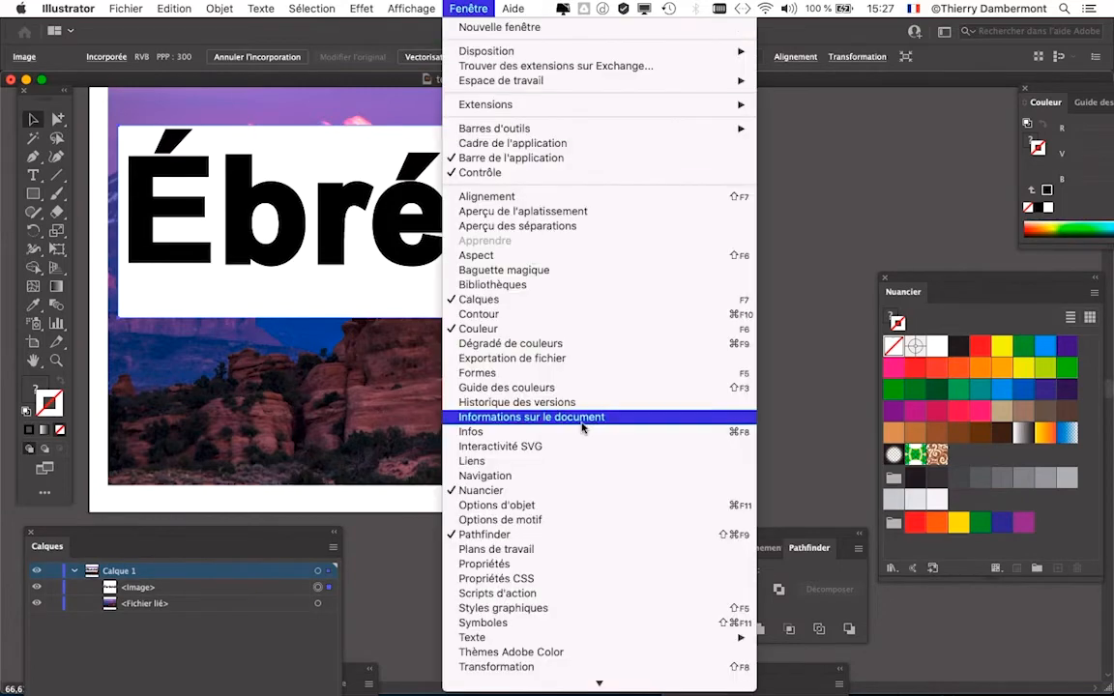
{"action": "scroll", "coordinate": [604, 464], "scroll_direction": "down", "scroll_amount": 3}
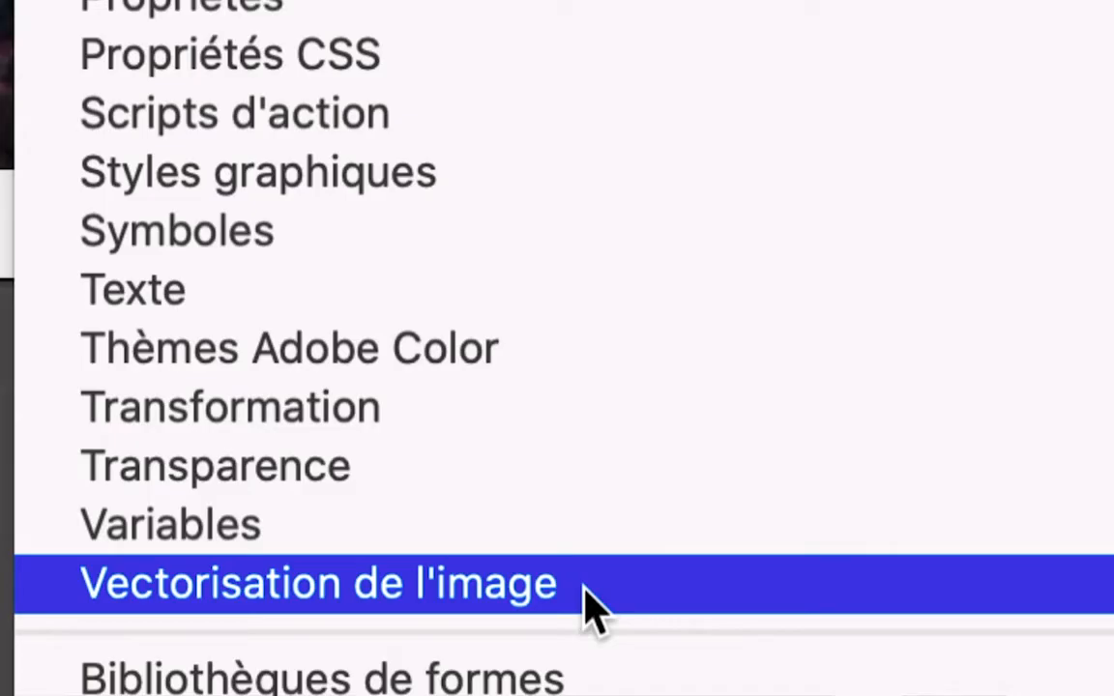
{"action": "left_click", "coordinate": [580, 589]}
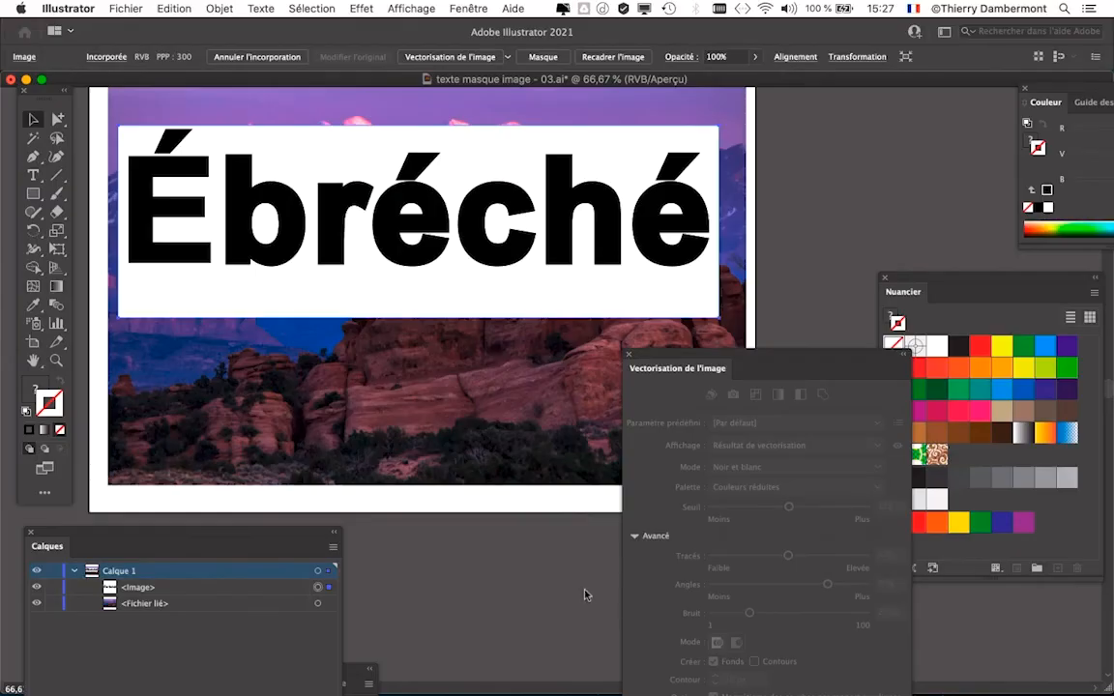
{"action": "left_click_drag", "start_coordinate": [651, 356], "coordinate": [844, 104]}
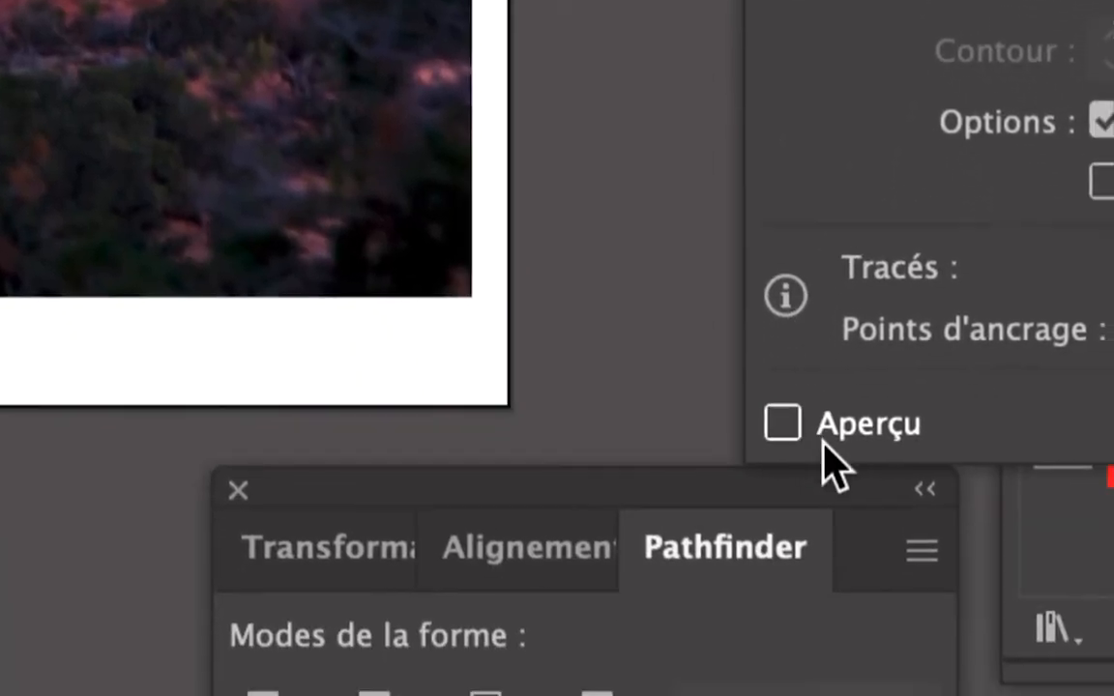
{"action": "left_click", "coordinate": [829, 462]}
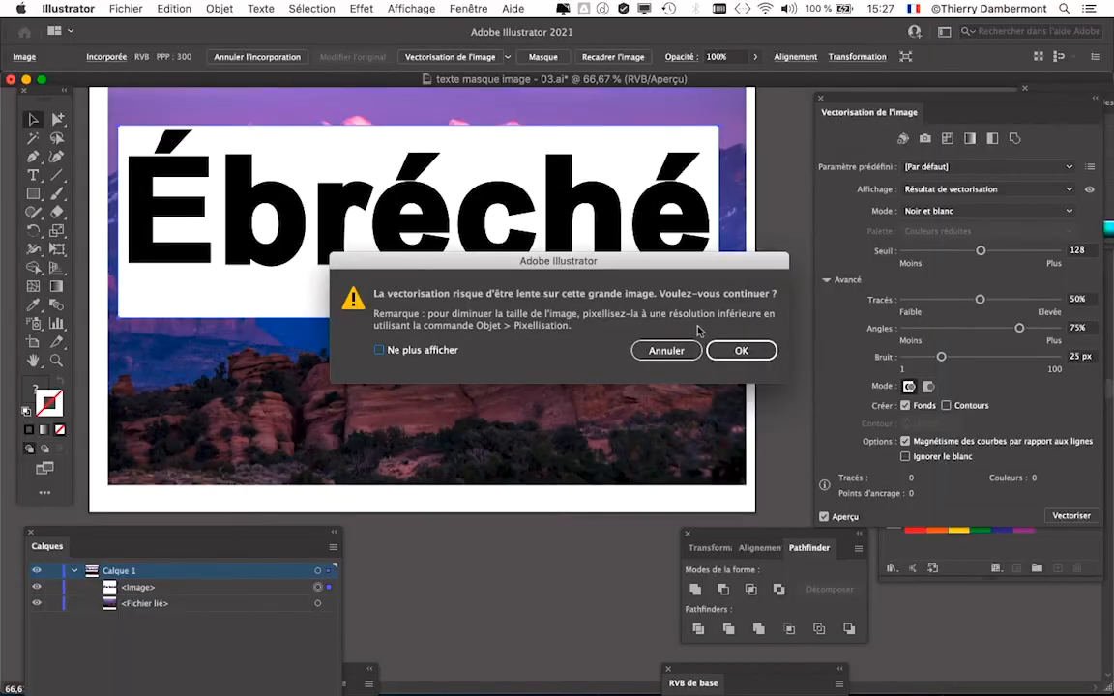
{"action": "left_click", "coordinate": [737, 351]}
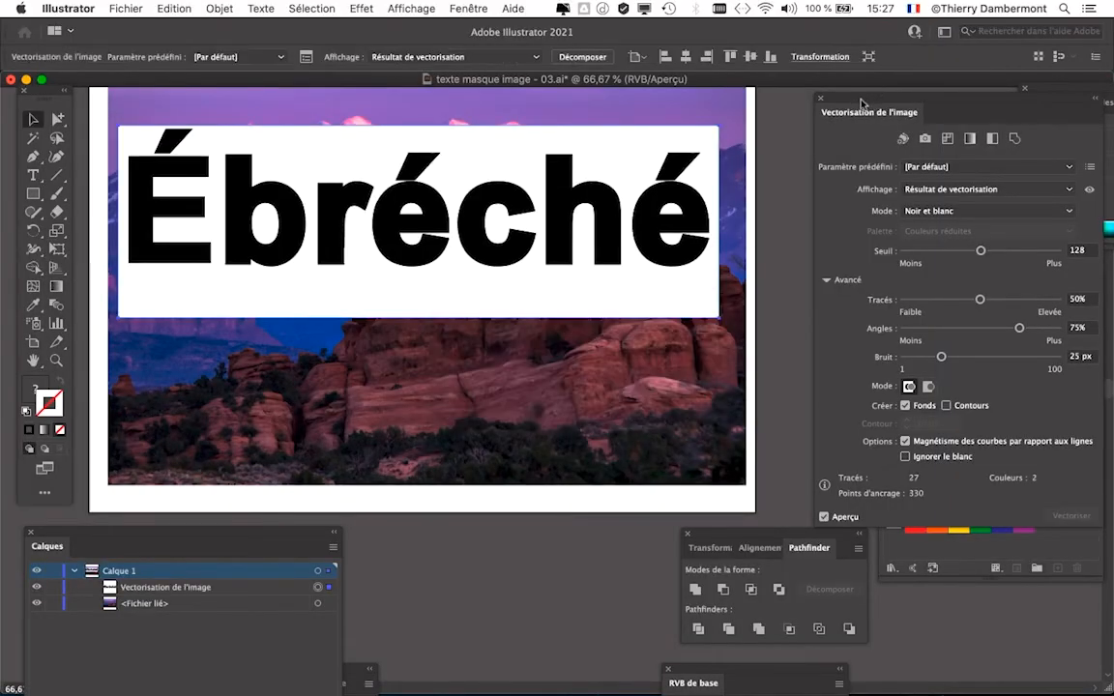
- Make the image trace ignore white, and expand it into editable vector paths
{"action": "left_click_drag", "start_coordinate": [862, 103], "coordinate": [795, 55]}
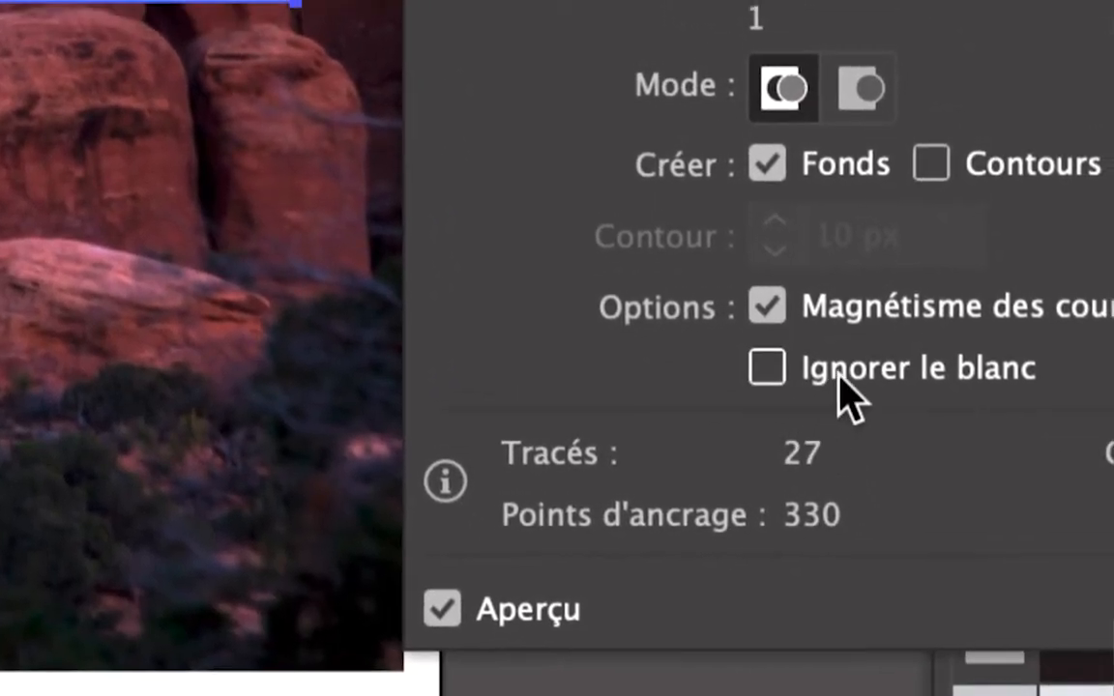
{"action": "left_click", "coordinate": [838, 378]}
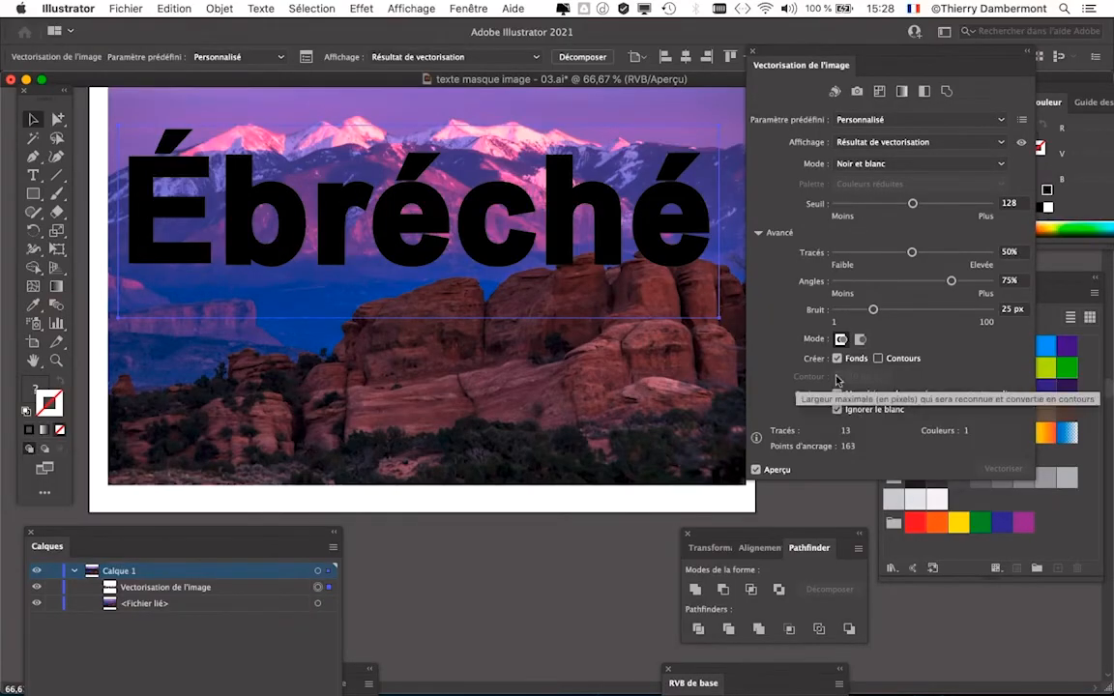
{"action": "left_click", "coordinate": [219, 8]}
{"action": "mouse_move", "coordinate": [263, 473]}
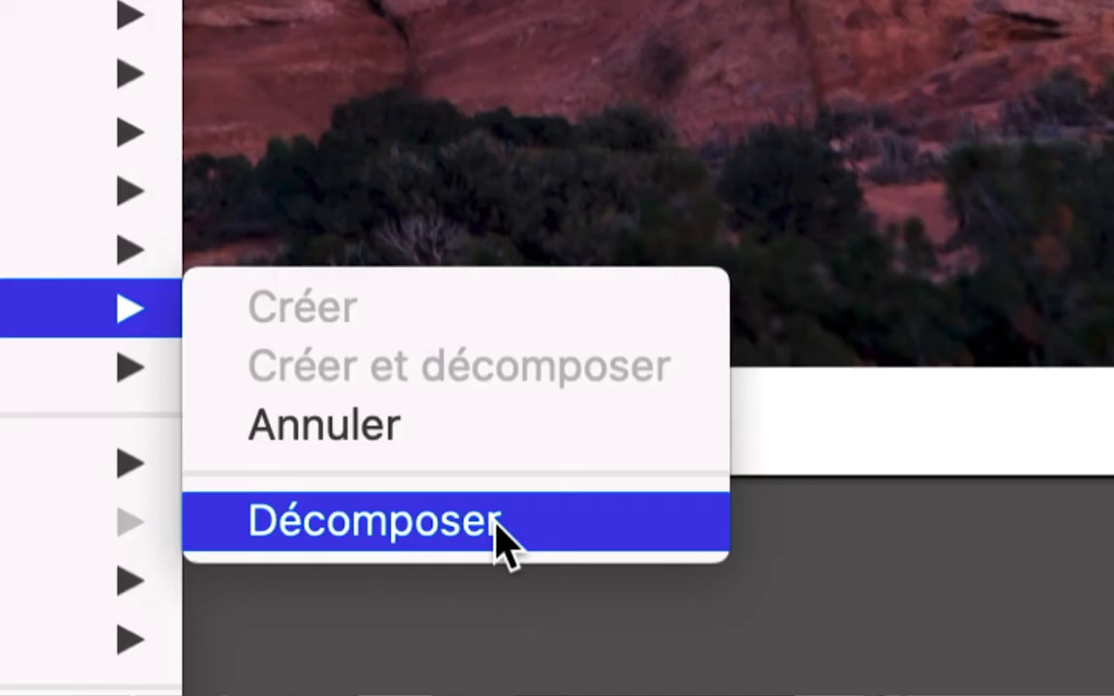
{"action": "left_click", "coordinate": [495, 525]}
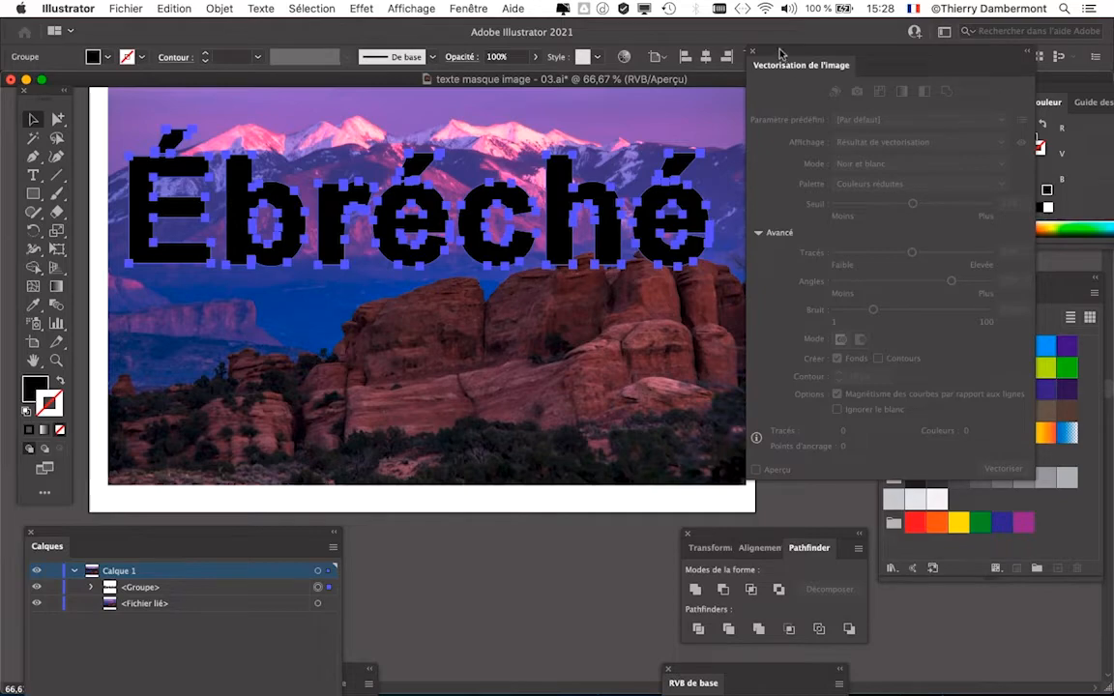
- Examine the anchor points of the traced letters up close, and clear the selection
{"action": "left_click_drag", "start_coordinate": [779, 53], "coordinate": [839, 64]}
{"action": "scroll", "coordinate": [401, 184], "scroll_direction": "up", "scroll_amount": 3}
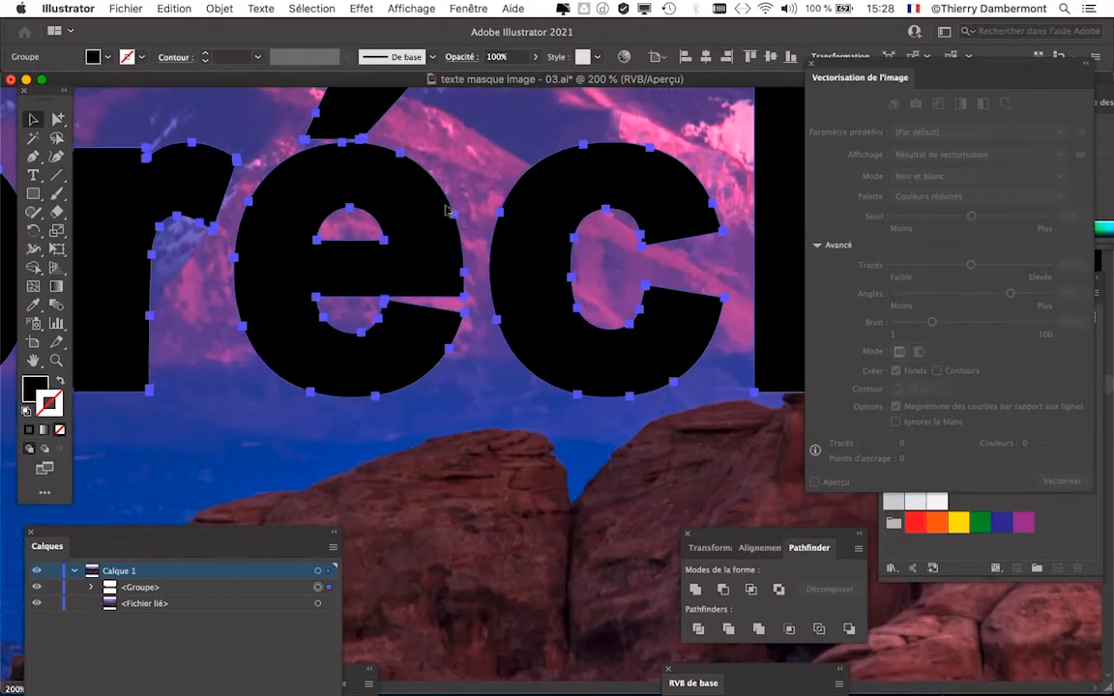
{"action": "scroll", "coordinate": [450, 211], "scroll_direction": "down", "scroll_amount": 3}
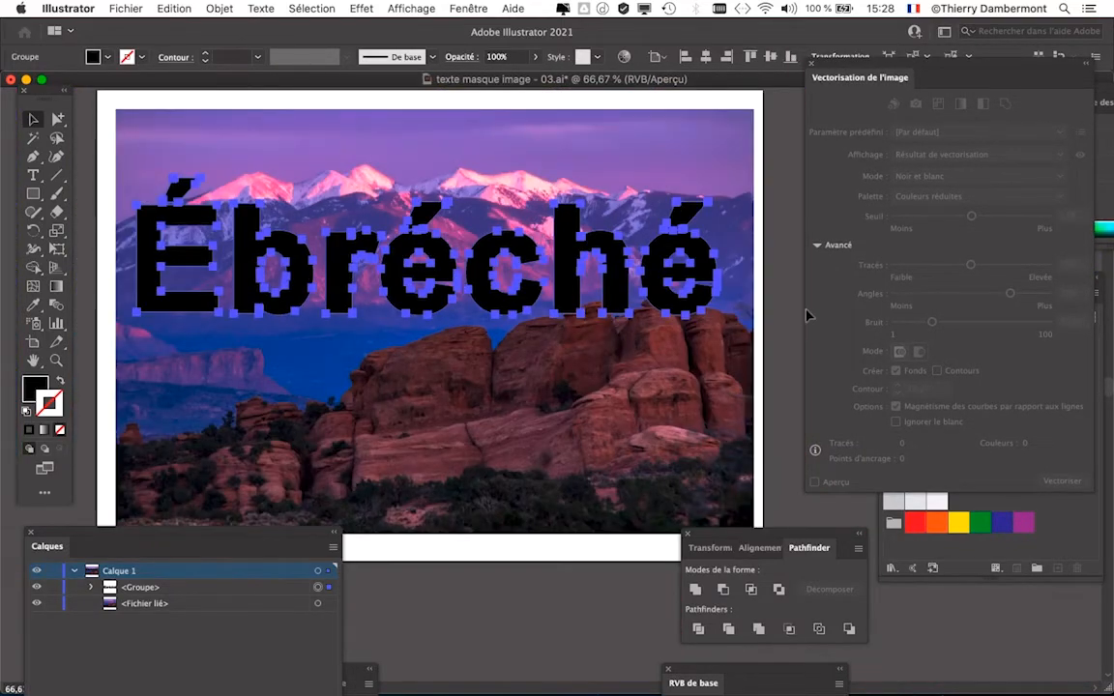
{"action": "left_click", "coordinate": [788, 314]}
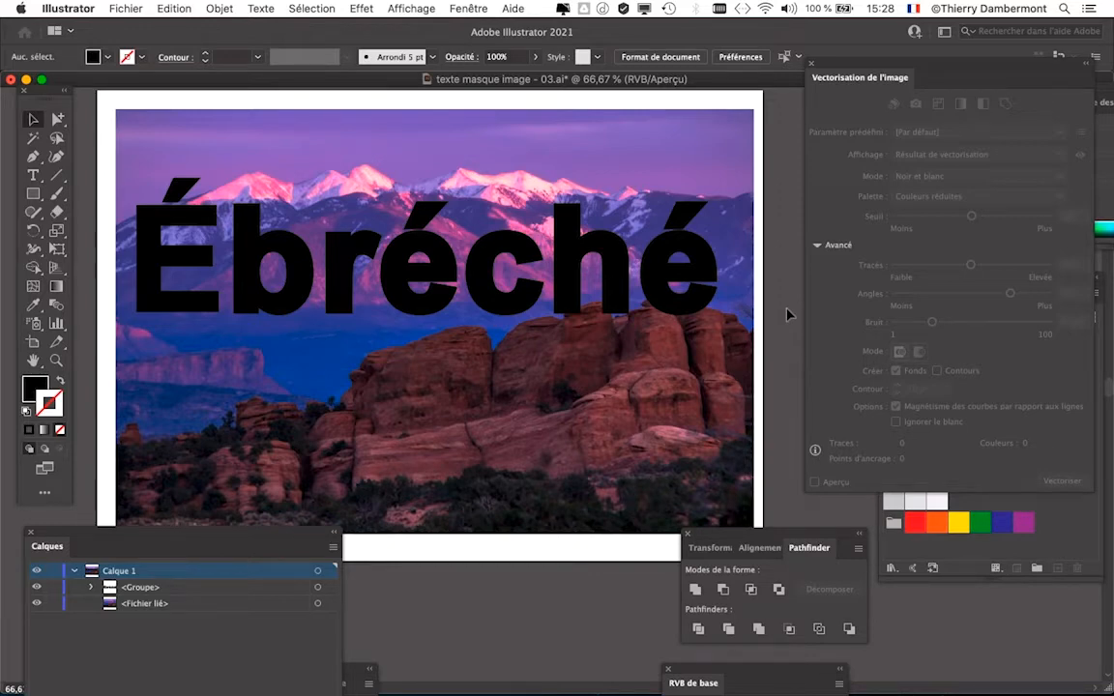
- Create a new A4 landscape print document, 297 x 210 mm, with the colour mode set to Couleur RVB
{"action": "left_click", "coordinate": [123, 8]}
{"action": "left_click", "coordinate": [117, 27]}
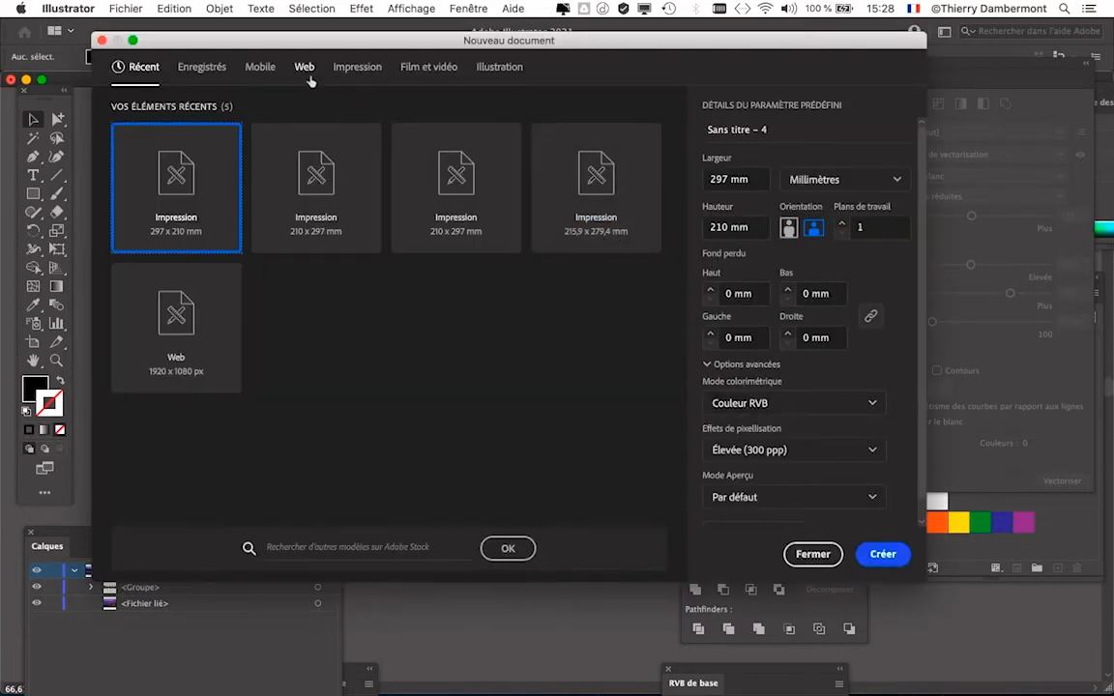
{"action": "left_click", "coordinate": [358, 66]}
{"action": "left_click", "coordinate": [344, 203]}
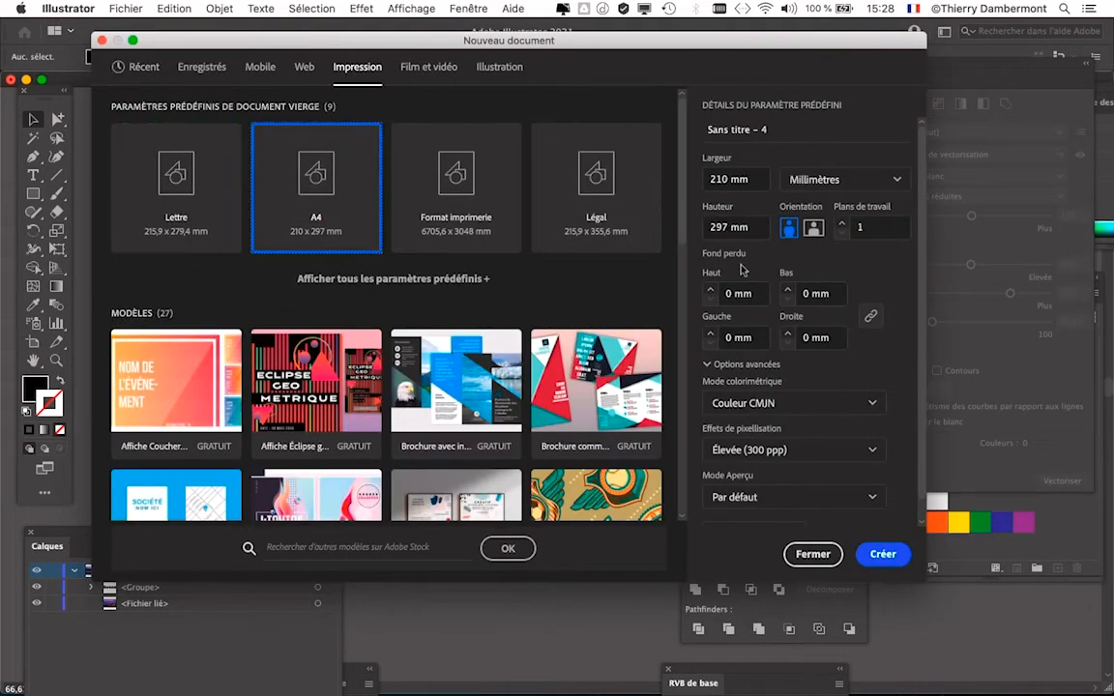
{"action": "left_click", "coordinate": [812, 228]}
{"action": "left_click", "coordinate": [793, 402]}
{"action": "left_click", "coordinate": [759, 432]}
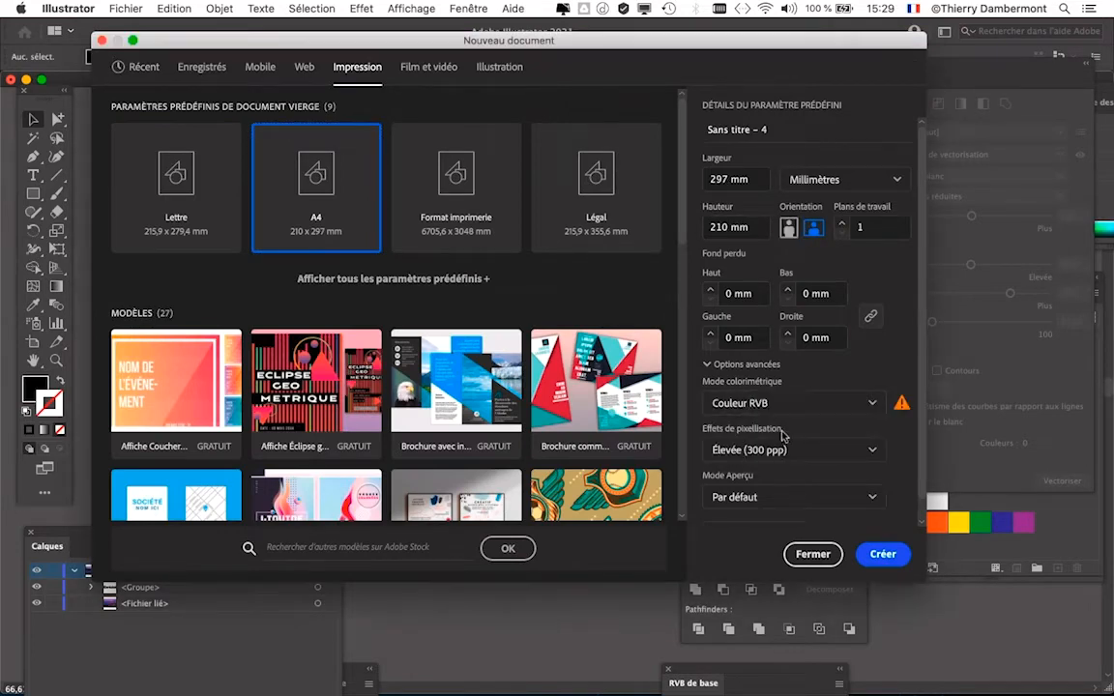
{"action": "left_click", "coordinate": [897, 557]}
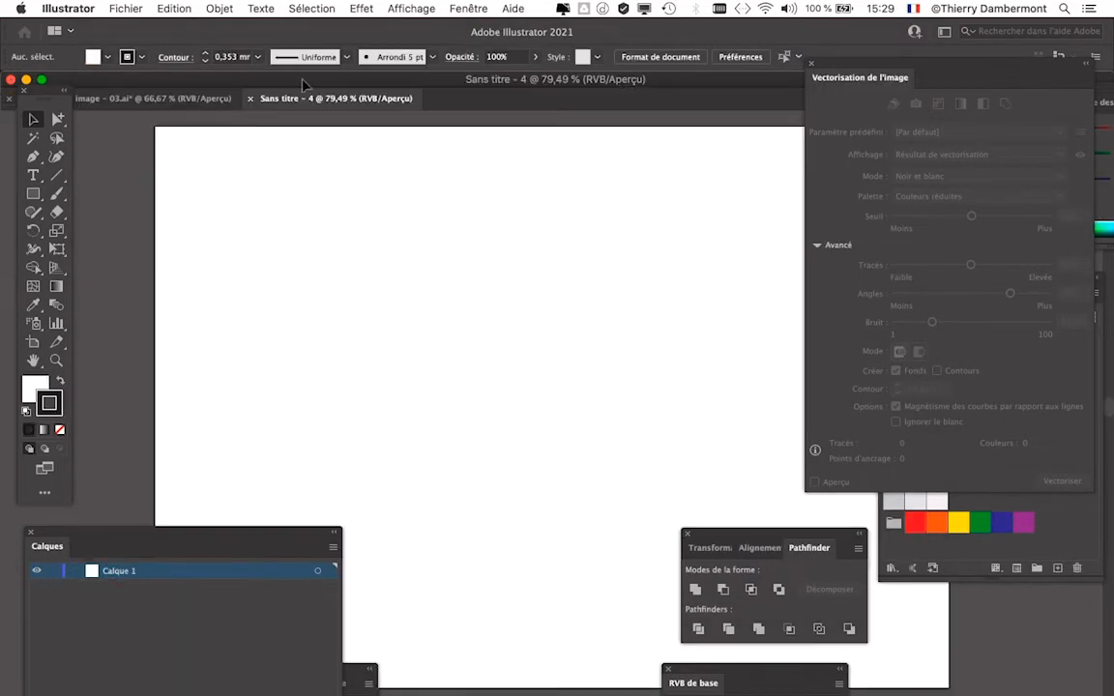
- Draw a freehand wavy line descending across the blank page with the Pencil tool (Outil Crayon)
{"action": "key", "text": "super+0"}
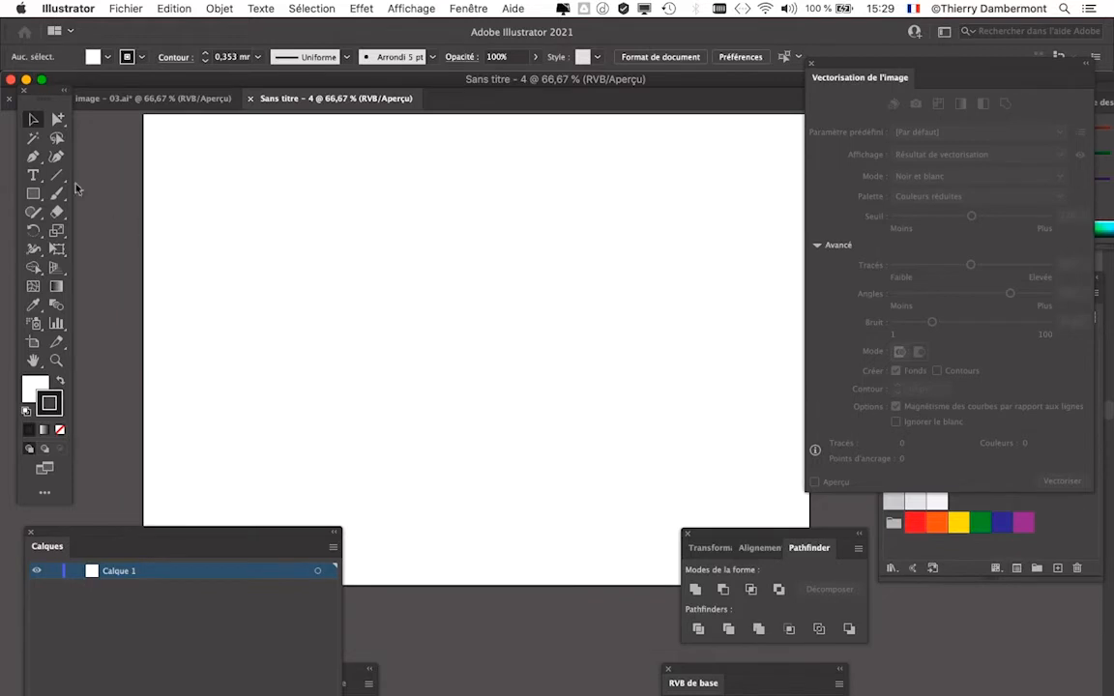
{"action": "left_click", "coordinate": [33, 212]}
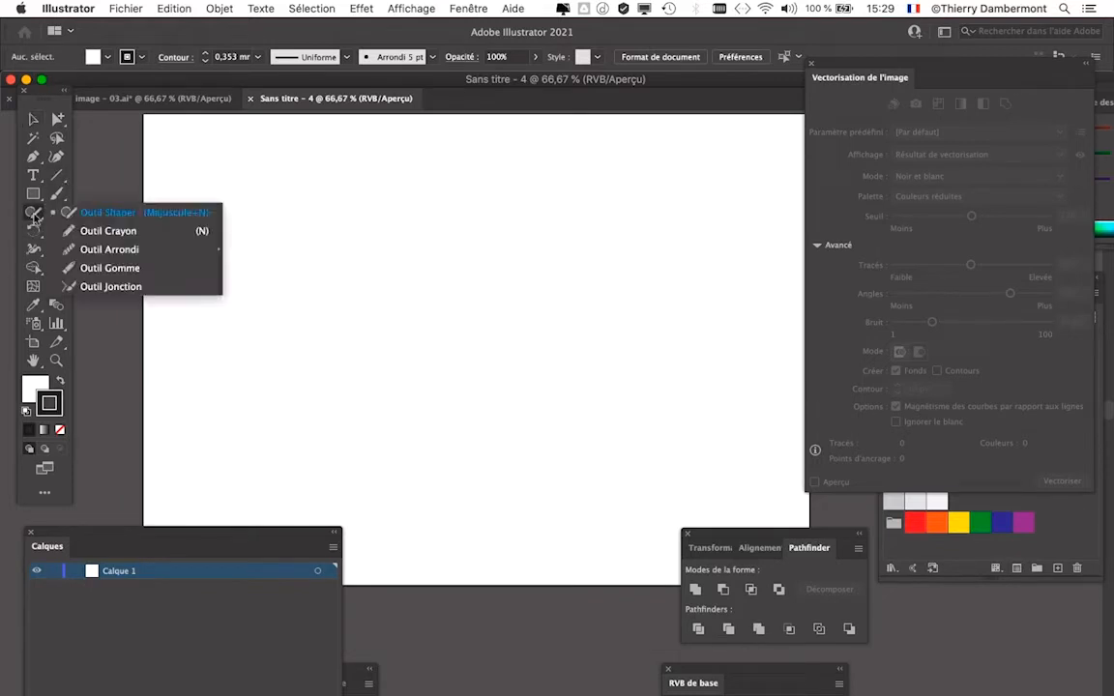
{"action": "left_click", "coordinate": [67, 230]}
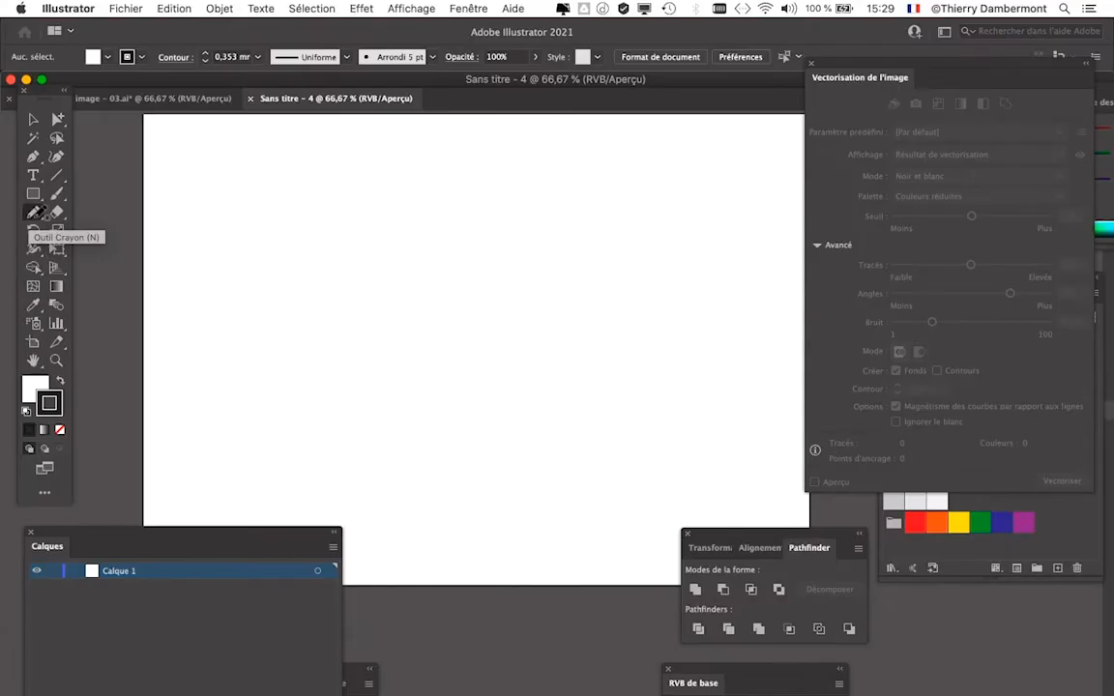
{"action": "mouse_move", "coordinate": [191, 263]}
{"action": "left_mouse_down"}
{"action": "mouse_move", "coordinate": [228, 239]}
{"action": "mouse_move", "coordinate": [352, 211]}
{"action": "mouse_move", "coordinate": [470, 289]}
{"action": "mouse_move", "coordinate": [688, 389]}
{"action": "left_mouse_up"}
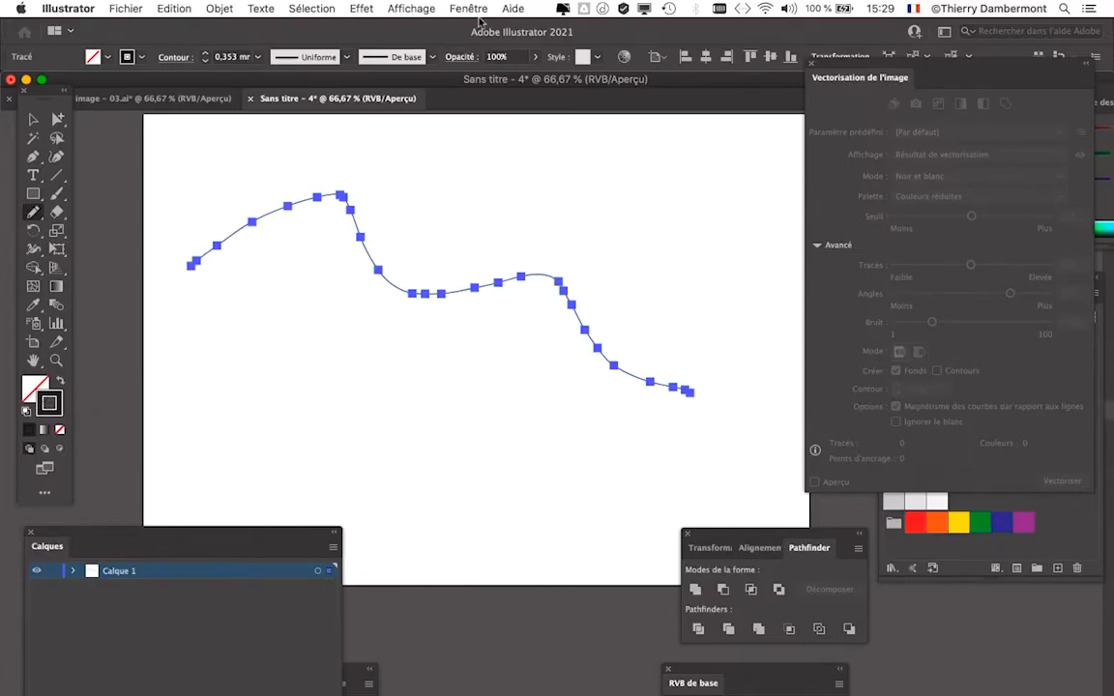
- Display the Contour settings and set the freehand line's stroke weight to 20 mm
{"action": "left_click", "coordinate": [471, 8]}
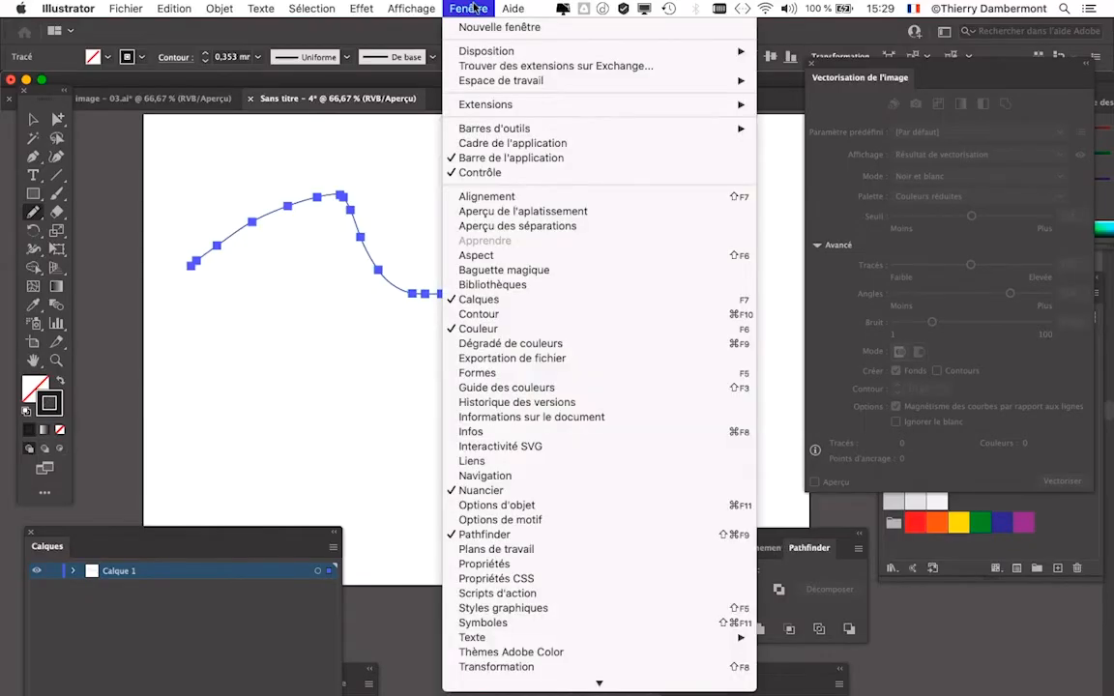
{"action": "left_click", "coordinate": [534, 320]}
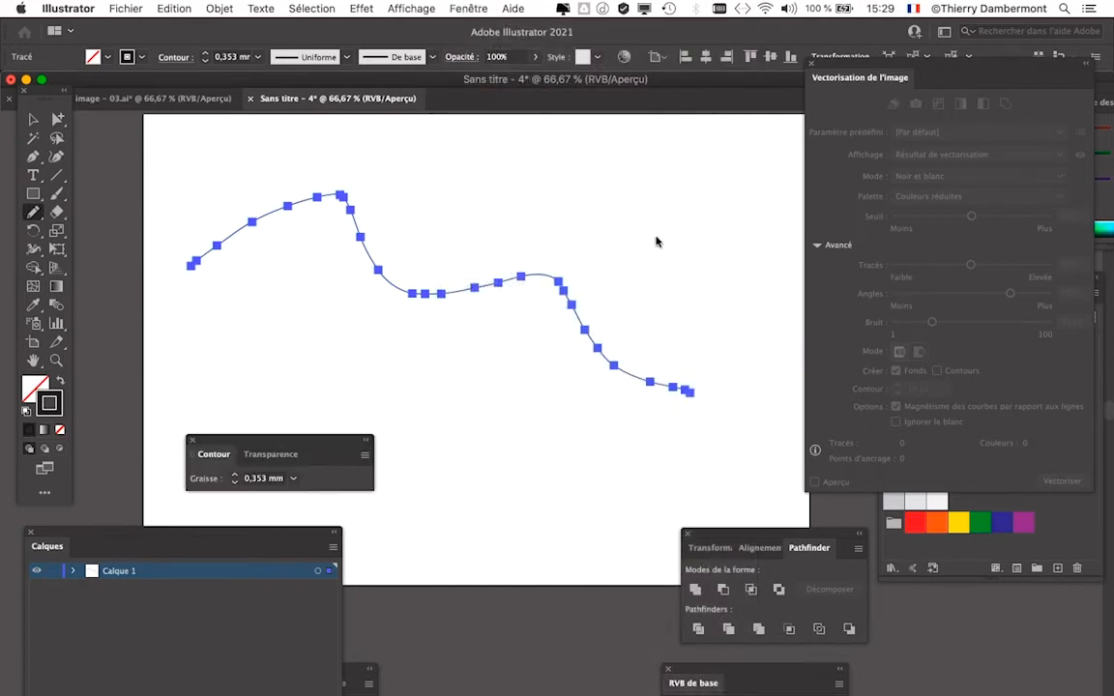
{"action": "left_click_drag", "start_coordinate": [368, 443], "coordinate": [717, 174]}
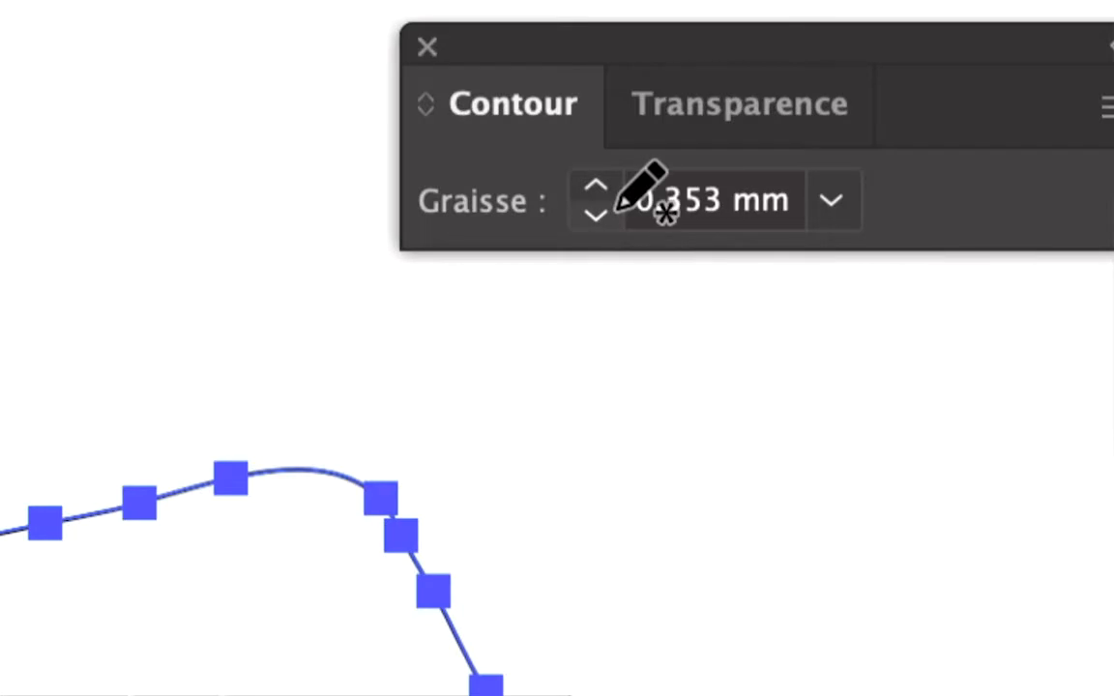
{"action": "left_click", "coordinate": [596, 186]}
{"action": "left_click", "coordinate": [596, 186]}
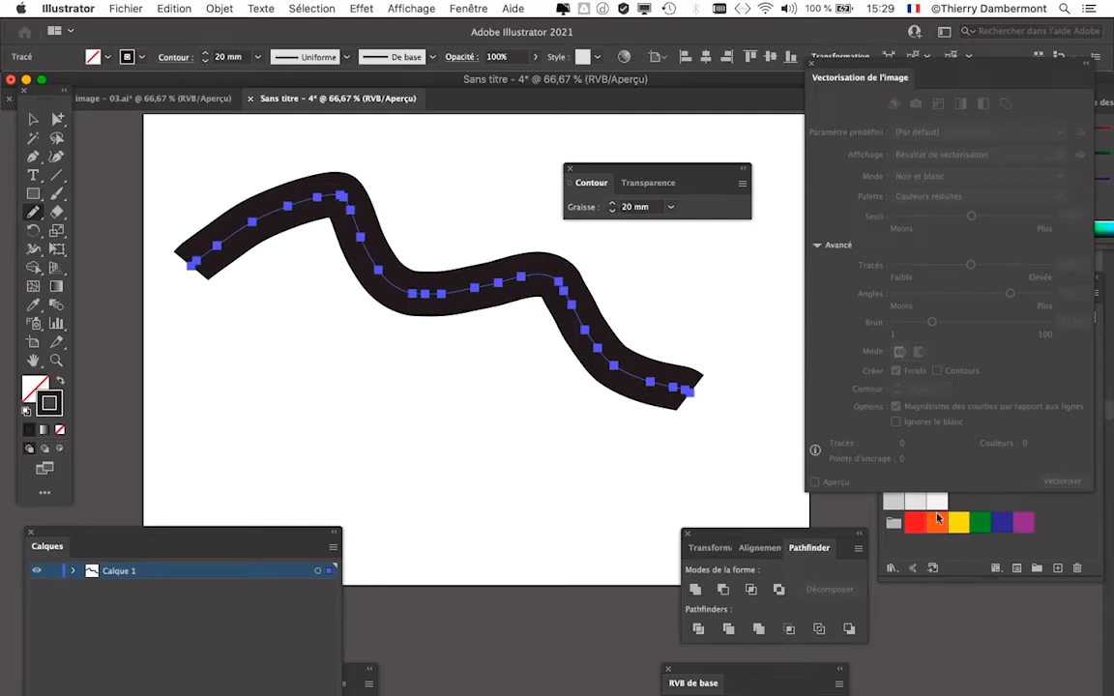
- Colour the line's stroke light orange from the swatches, and move the Contour settings clear of the line
{"action": "left_click", "coordinate": [1031, 559]}
{"action": "left_click", "coordinate": [1001, 367]}
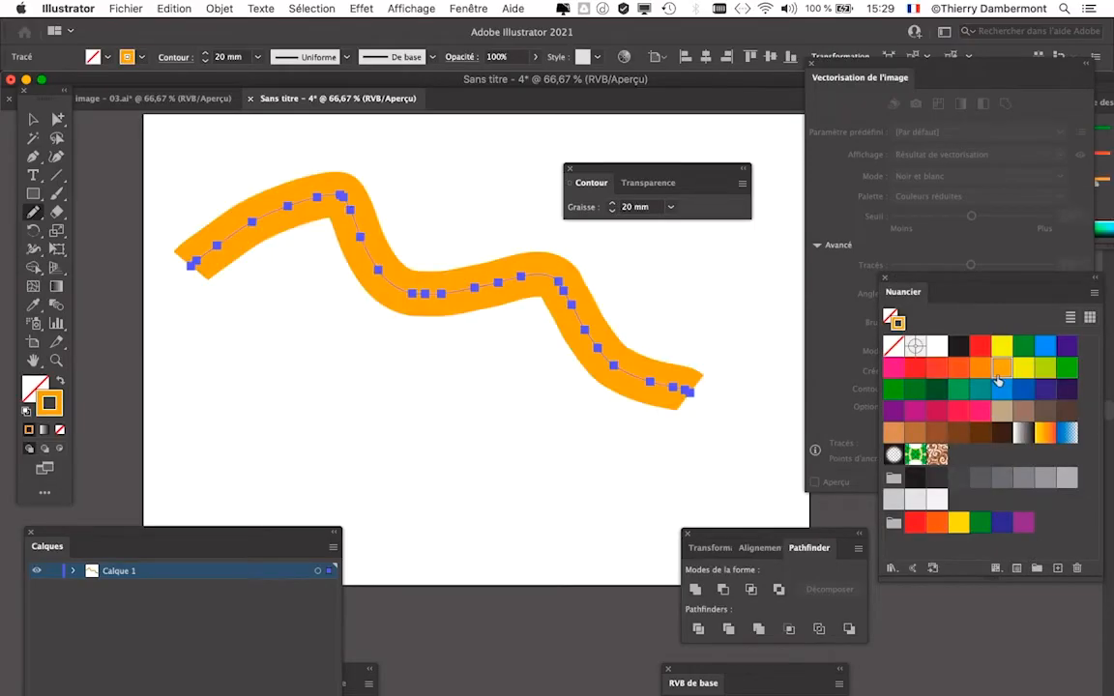
{"action": "left_click_drag", "start_coordinate": [653, 181], "coordinate": [676, 143]}
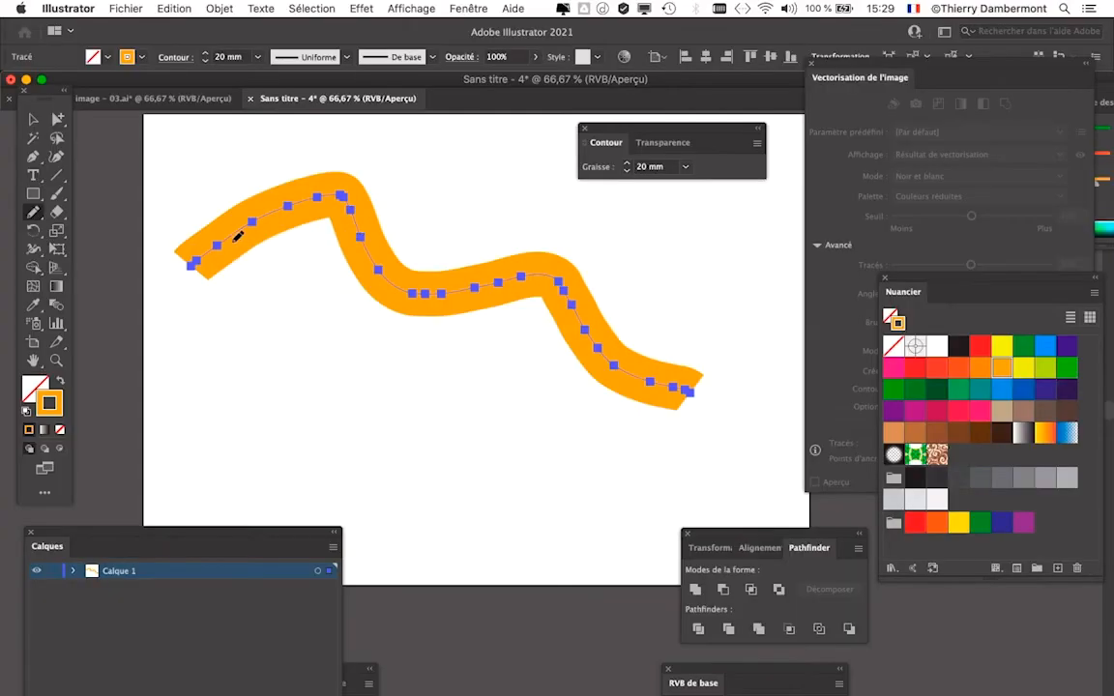
- Try redrawing the middle of the orange line with the Pencil tool, and undo the last redraw
{"action": "mouse_move", "coordinate": [215, 247]}
{"action": "left_mouse_down"}
{"action": "mouse_move", "coordinate": [269, 229]}
{"action": "mouse_move", "coordinate": [367, 241]}
{"action": "mouse_move", "coordinate": [405, 263]}
{"action": "mouse_move", "coordinate": [569, 299]}
{"action": "left_mouse_up"}
{"action": "mouse_move", "coordinate": [346, 181]}
{"action": "left_mouse_down"}
{"action": "mouse_move", "coordinate": [423, 256]}
{"action": "mouse_move", "coordinate": [475, 280]}
{"action": "mouse_move", "coordinate": [520, 276]}
{"action": "mouse_move", "coordinate": [537, 321]}
{"action": "mouse_move", "coordinate": [580, 344]}
{"action": "left_mouse_up"}
{"action": "key", "text": "super+z"}
- Reshape the dip of the orange line into a gentler slope by redrawing over the selected path with the Pencil tool
{"action": "scroll", "coordinate": [502, 283], "scroll_direction": "up", "scroll_amount": 1}
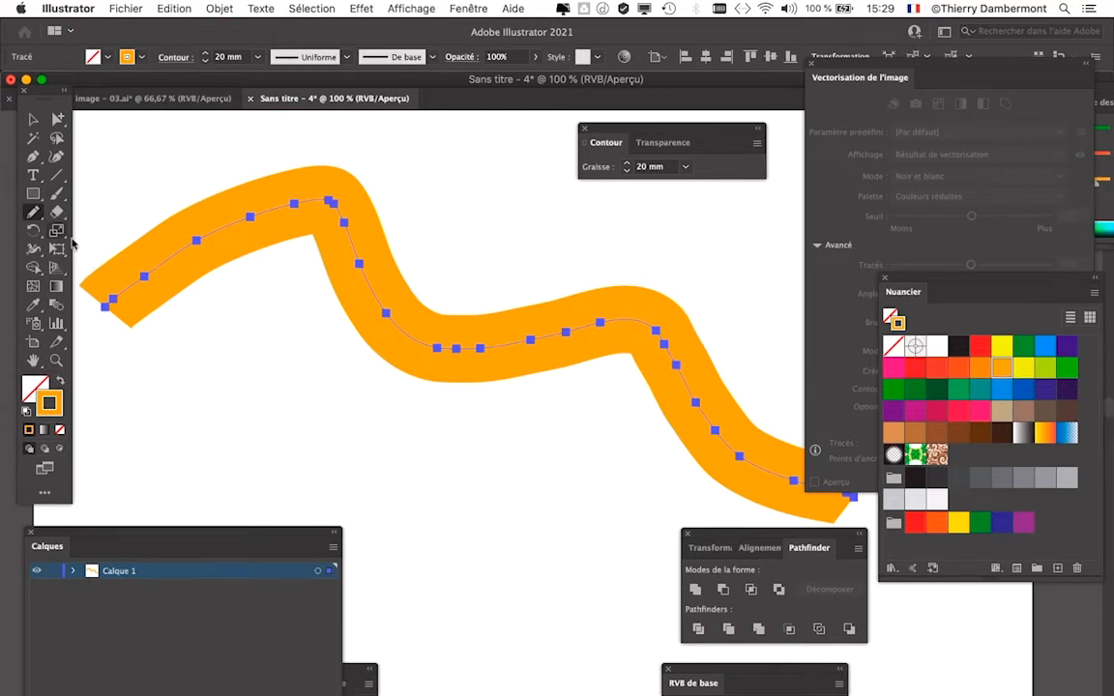
{"action": "double_click", "coordinate": [36, 214]}
{"action": "left_click", "coordinate": [480, 426]}
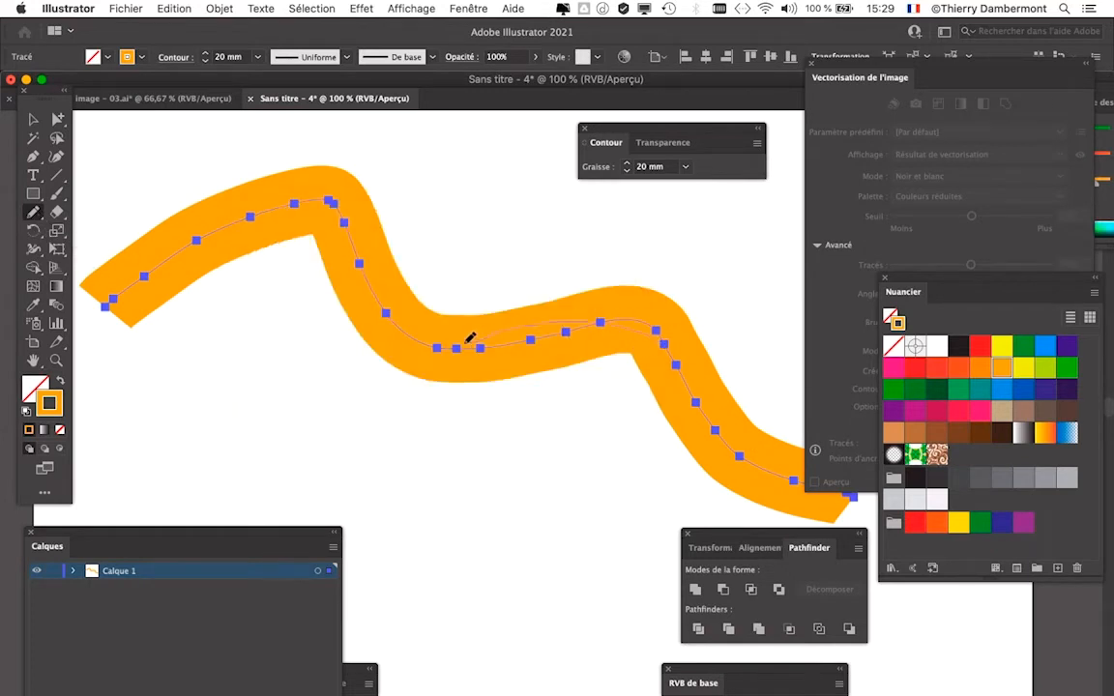
{"action": "left_click_drag", "start_coordinate": [469, 337], "coordinate": [427, 338]}
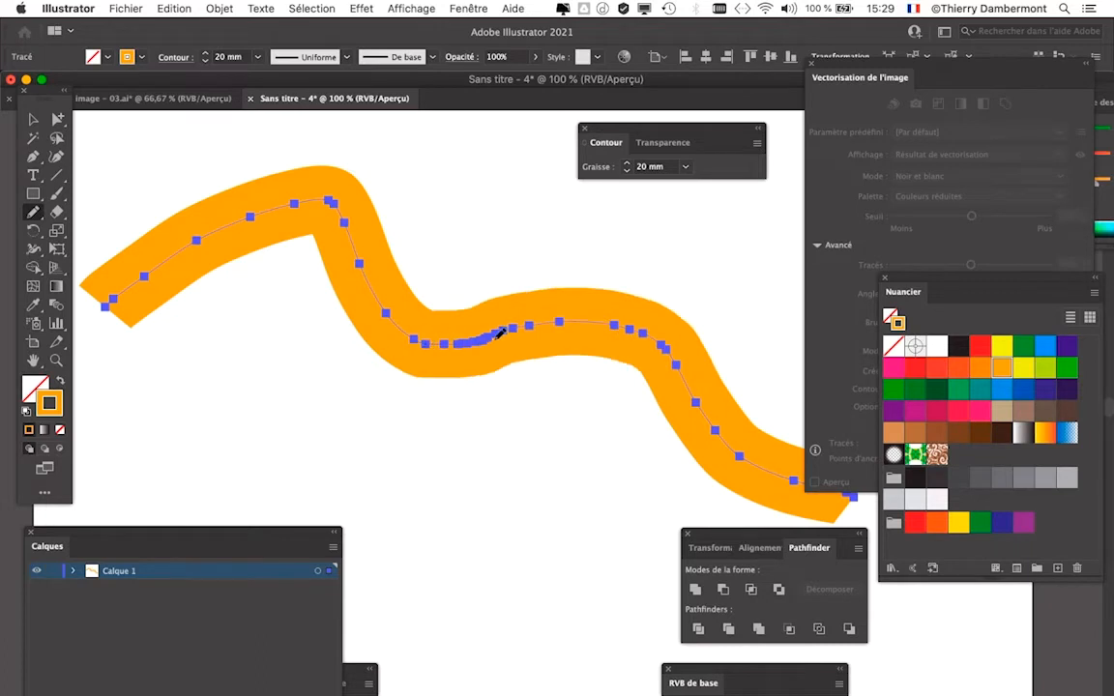
{"action": "left_click_drag", "start_coordinate": [334, 194], "coordinate": [328, 193]}
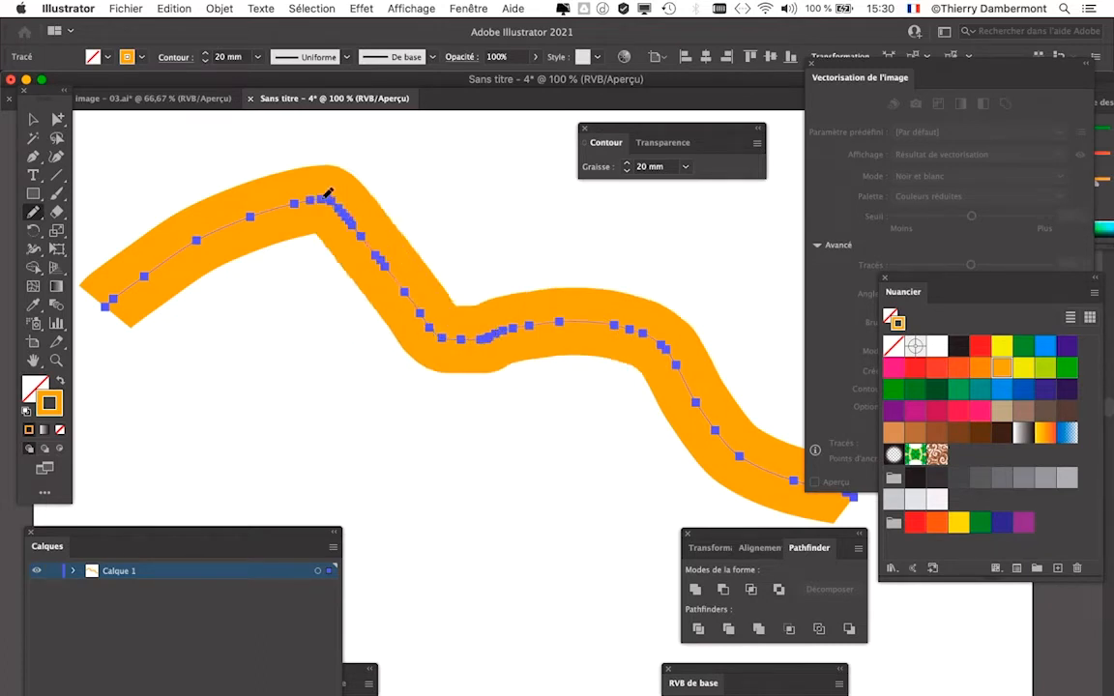
{"action": "mouse_move", "coordinate": [373, 242]}
{"action": "left_mouse_down"}
{"action": "mouse_move", "coordinate": [585, 298]}
{"action": "mouse_move", "coordinate": [653, 332]}
{"action": "left_mouse_up"}
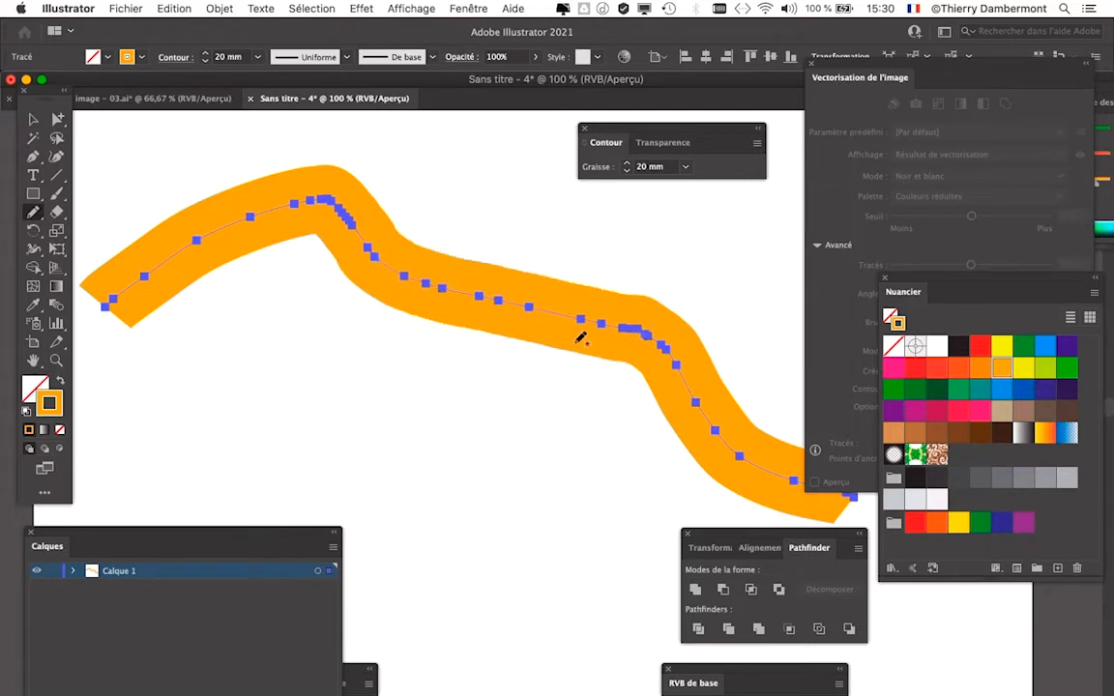
- Try a stroke weight of 10 mm on the orange line, and restore it to 20 mm
{"action": "left_click", "coordinate": [626, 171]}
{"action": "left_click", "coordinate": [626, 173], "text": "shift"}
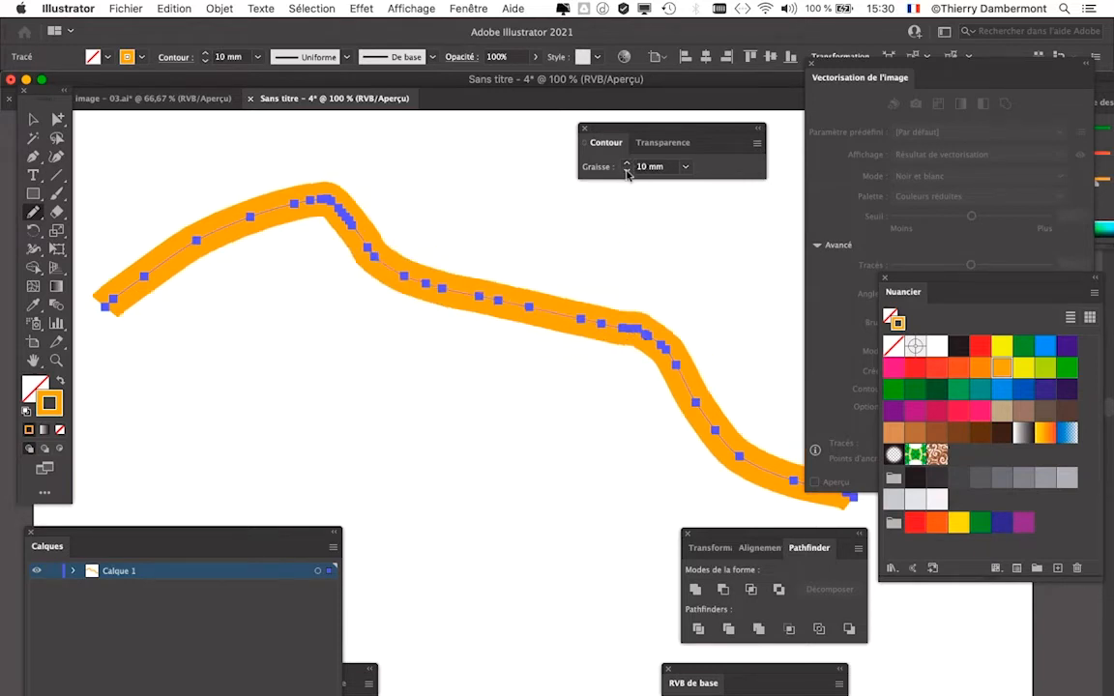
{"action": "left_click", "coordinate": [626, 164]}
{"action": "left_click", "coordinate": [626, 163]}
{"action": "left_click", "coordinate": [626, 164], "text": "shift"}
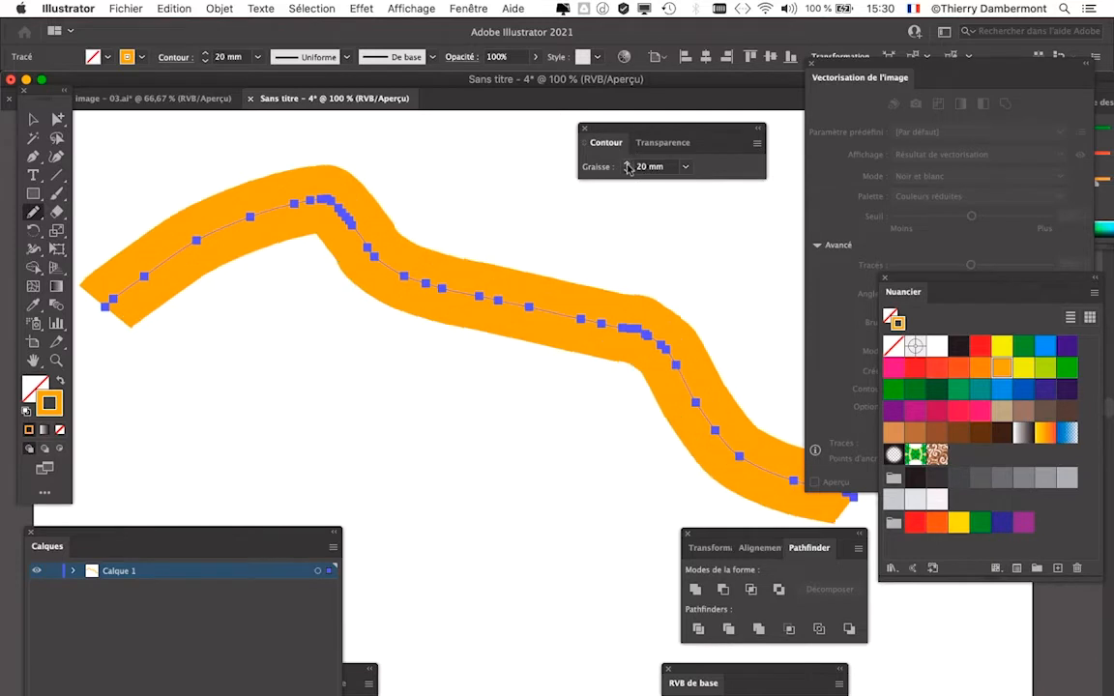
- Select the orange line and expand it with Décomposer, including Fond and Contour, to turn its stroke into a filled shape
{"action": "left_click", "coordinate": [32, 119]}
{"action": "left_click", "coordinate": [421, 417]}
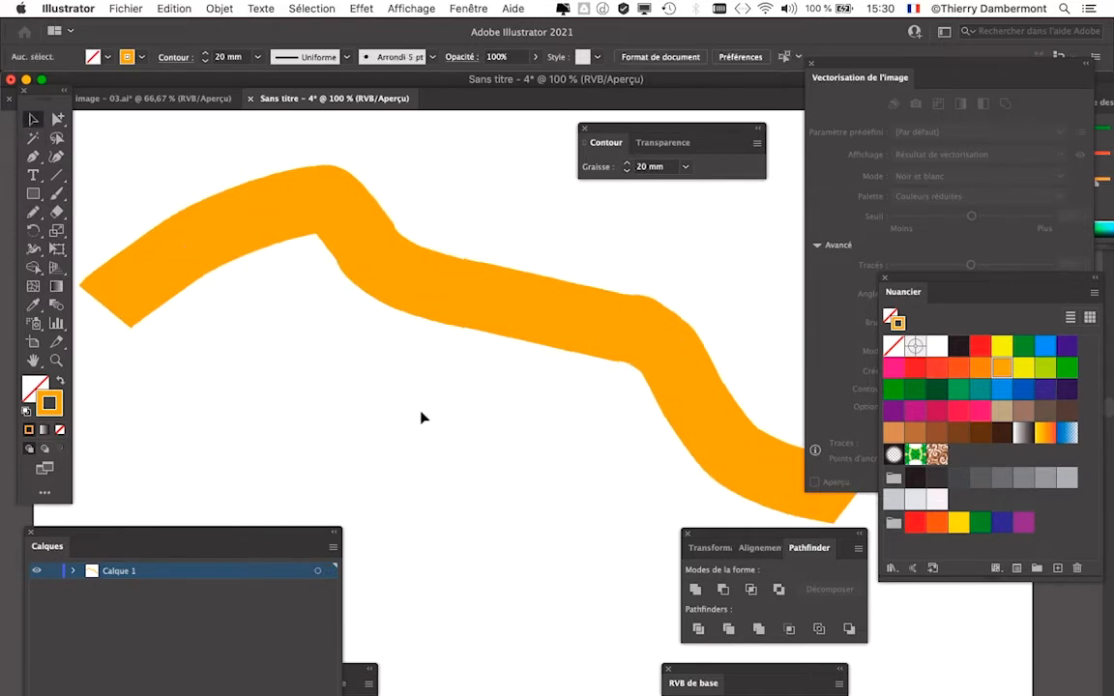
{"action": "left_click", "coordinate": [512, 317]}
{"action": "key", "text": "super+minus"}
{"action": "left_click_drag", "start_coordinate": [421, 337], "coordinate": [363, 323]}
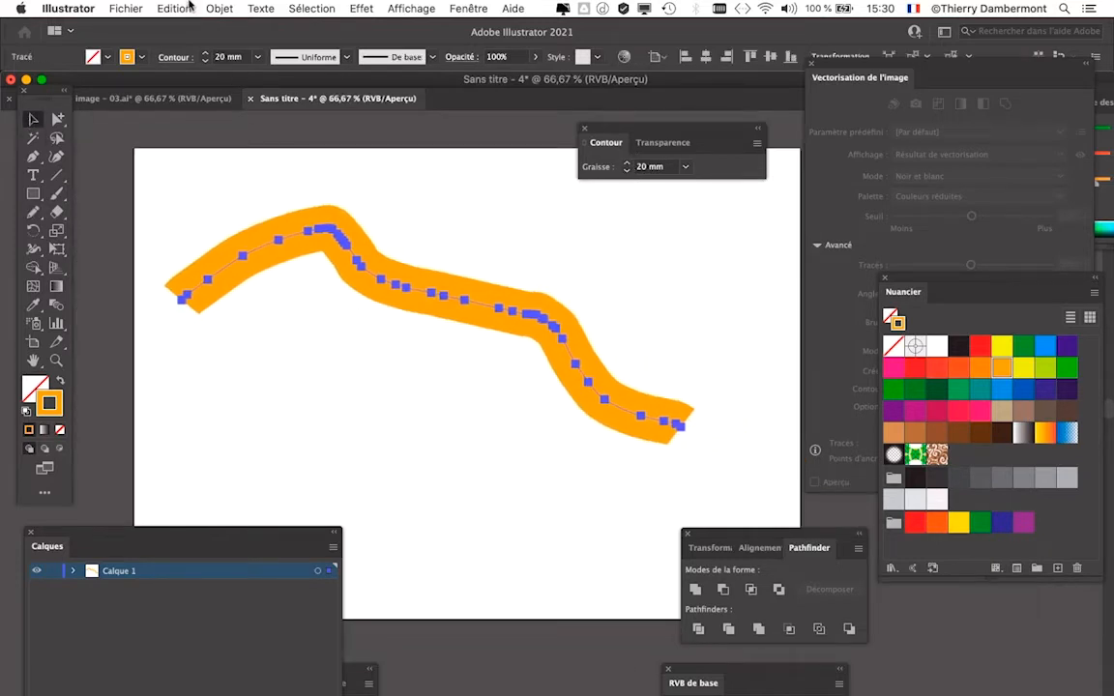
{"action": "left_click", "coordinate": [205, 8]}
{"action": "left_click", "coordinate": [246, 180]}
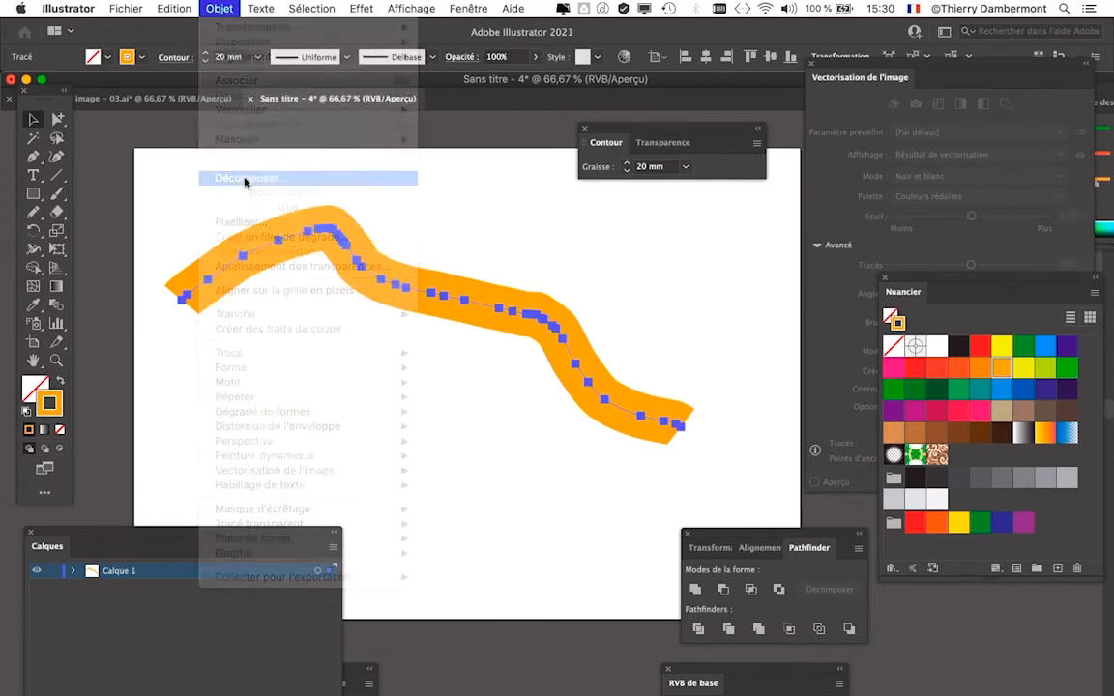
{"action": "left_click_drag", "start_coordinate": [535, 241], "coordinate": [773, 47]}
{"action": "left_click", "coordinate": [843, 259]}
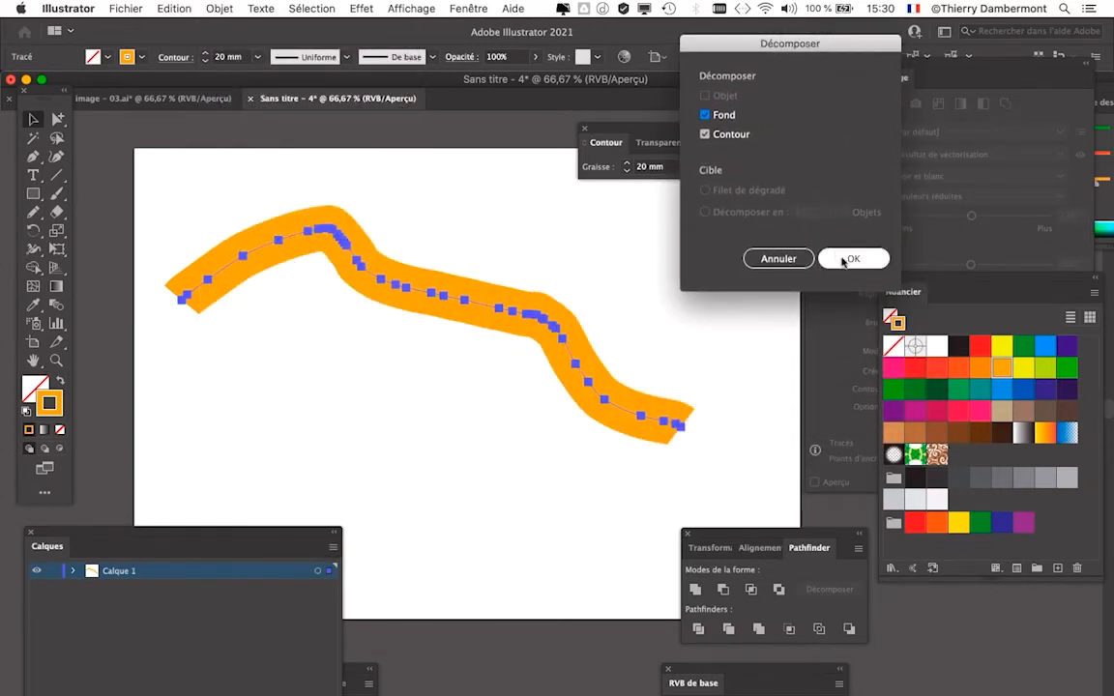
{"action": "left_click", "coordinate": [843, 259]}
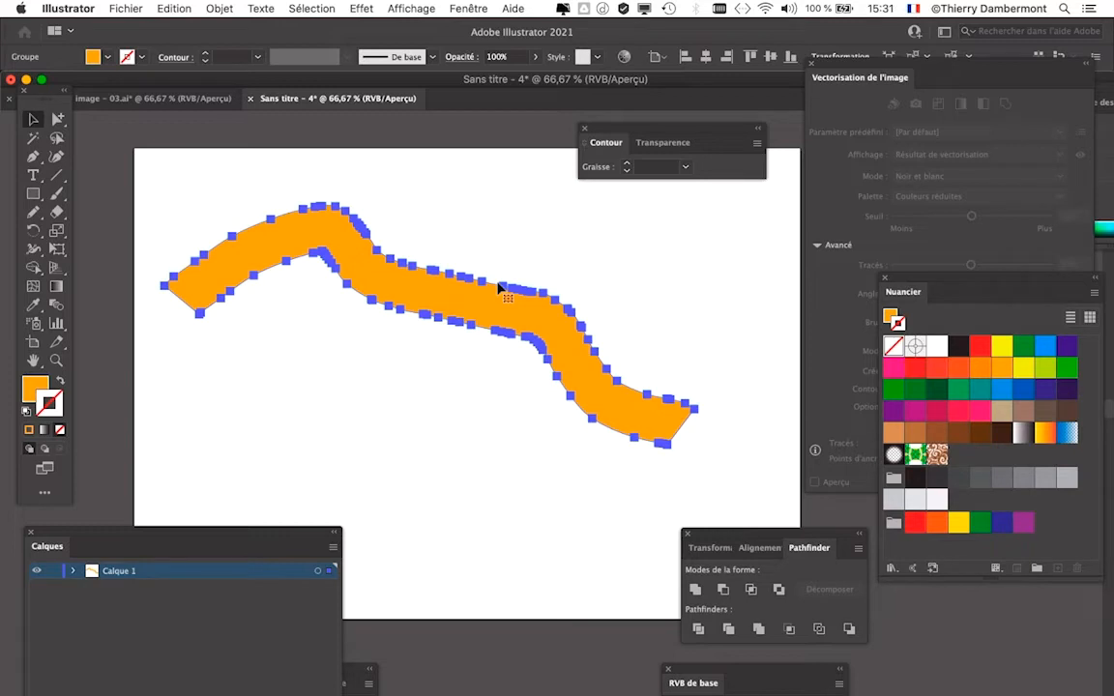
- Close the orange line's document without saving, and inspect the edges of the letters in the "Ébréché" document up close
{"action": "left_click", "coordinate": [249, 100]}
{"action": "left_click", "coordinate": [529, 359]}
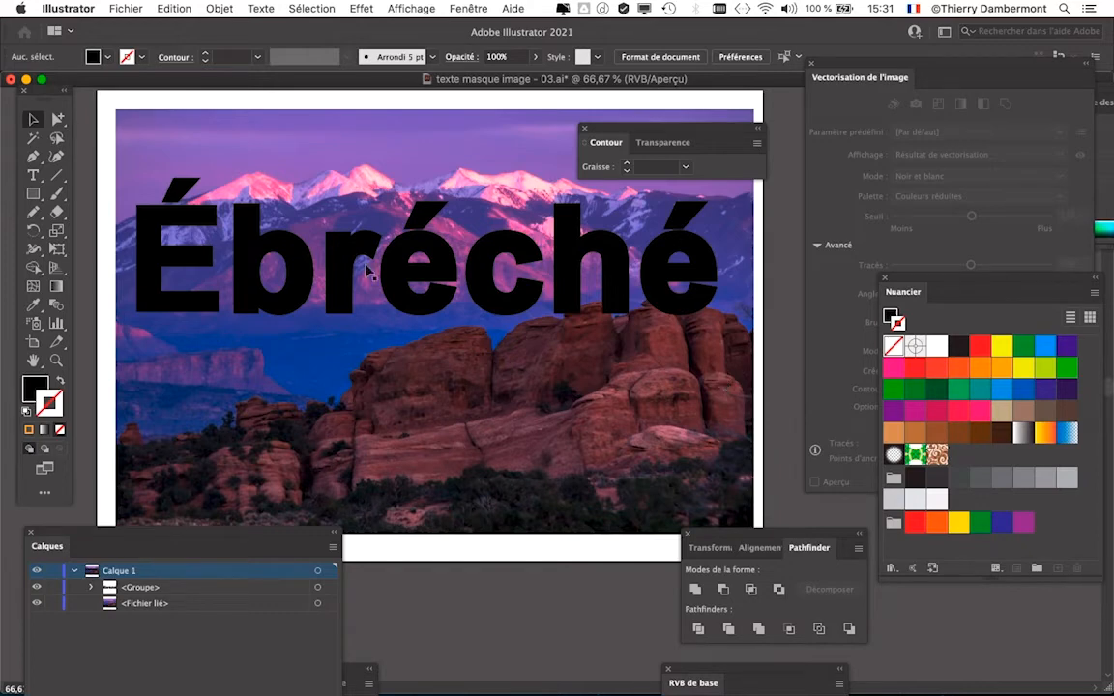
{"action": "scroll", "coordinate": [365, 256], "scroll_direction": "up", "scroll_amount": 4}
{"action": "scroll", "coordinate": [365, 256], "scroll_direction": "up", "scroll_amount": 2}
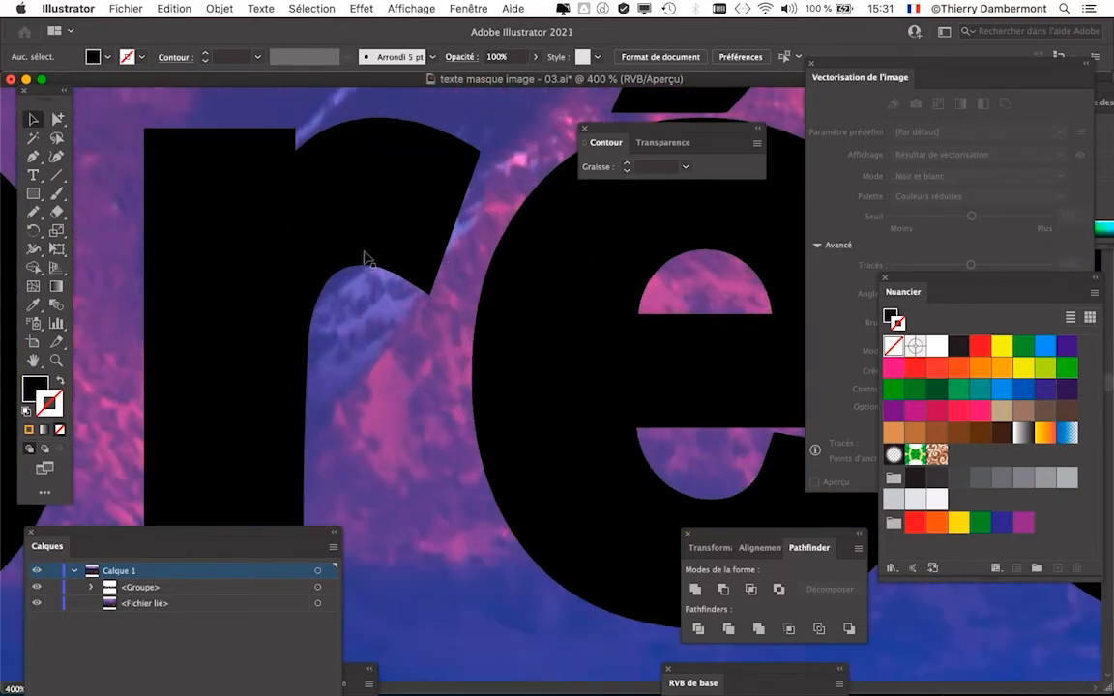
{"action": "scroll", "coordinate": [365, 256], "scroll_direction": "down", "scroll_amount": 2}
{"action": "scroll", "coordinate": [365, 256], "scroll_direction": "down", "scroll_amount": 4}
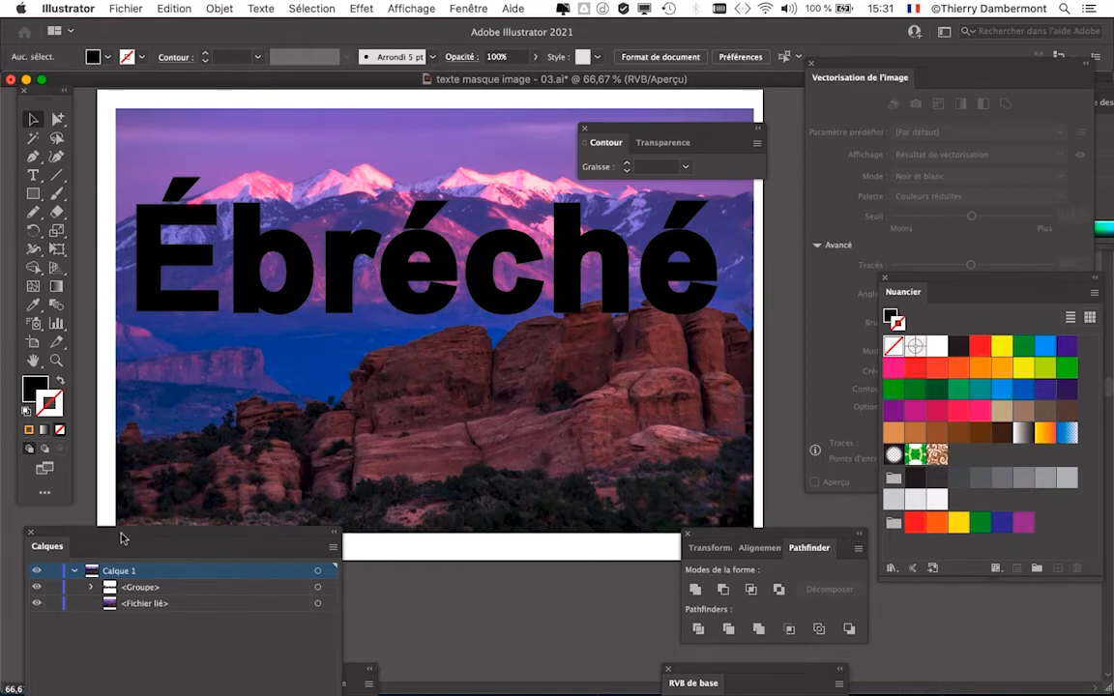
- Lock the linked image in the layer list, and examine the paths contained in the traced word's group
{"action": "left_click_drag", "start_coordinate": [121, 535], "coordinate": [614, 212]}
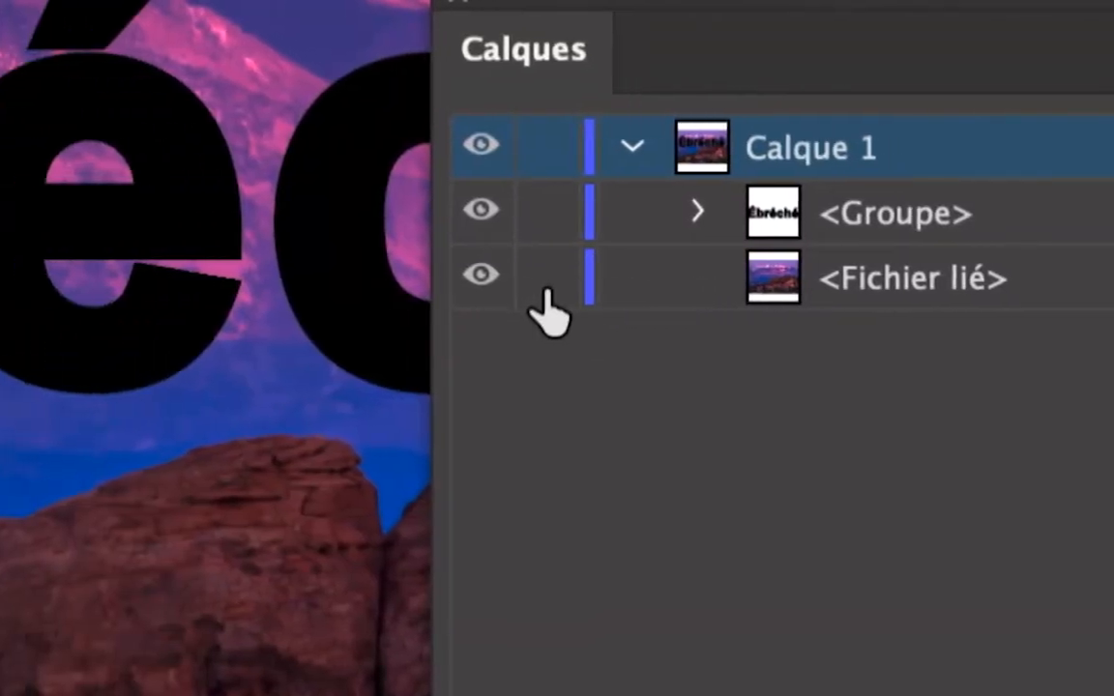
{"action": "left_click", "coordinate": [339, 269]}
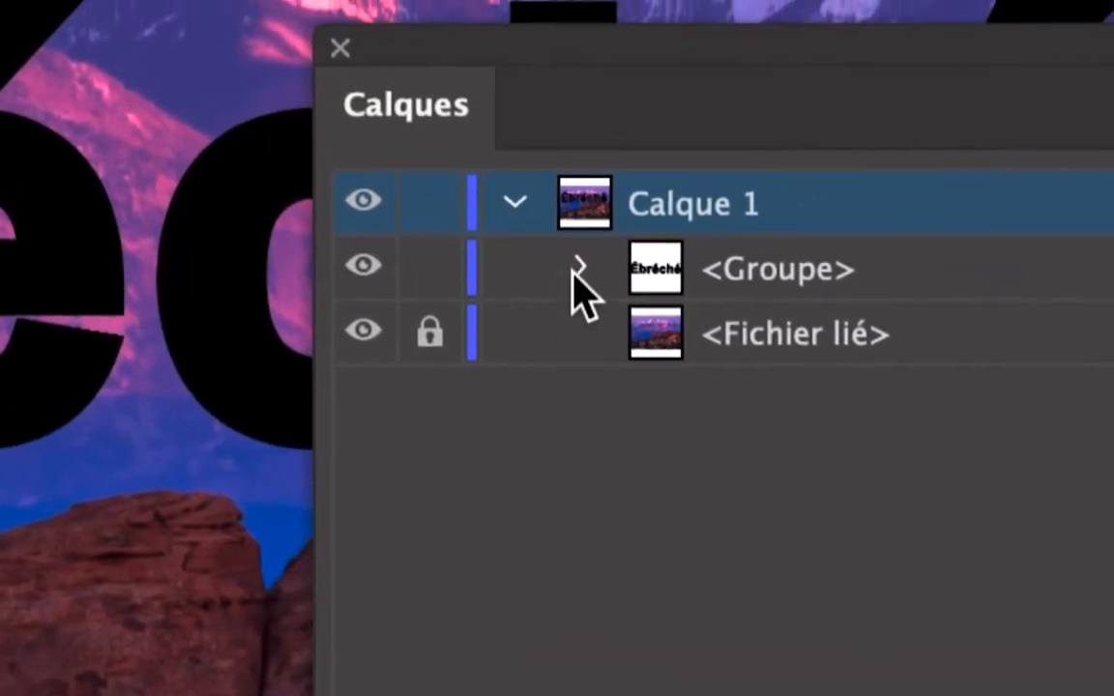
{"action": "left_click", "coordinate": [577, 271]}
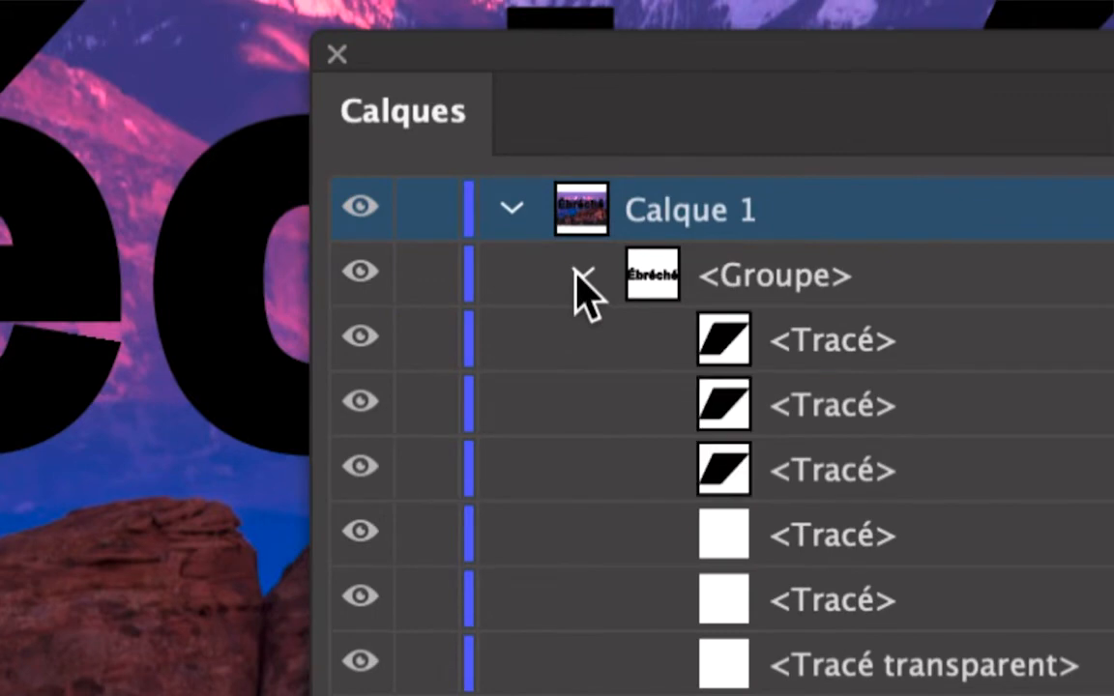
{"action": "left_click", "coordinate": [579, 279]}
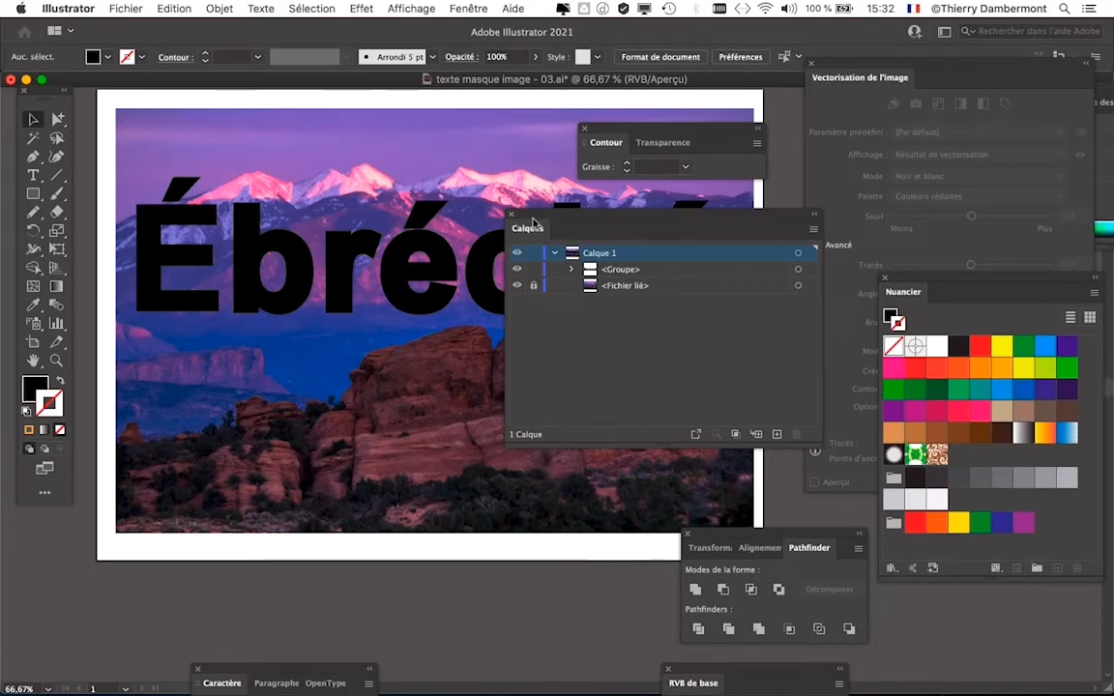
{"action": "left_click_drag", "start_coordinate": [536, 224], "coordinate": [598, 371]}
- Revert "texte masque image - 03.ai" to its last saved version, discarding the current changes
{"action": "left_click", "coordinate": [124, 7]}
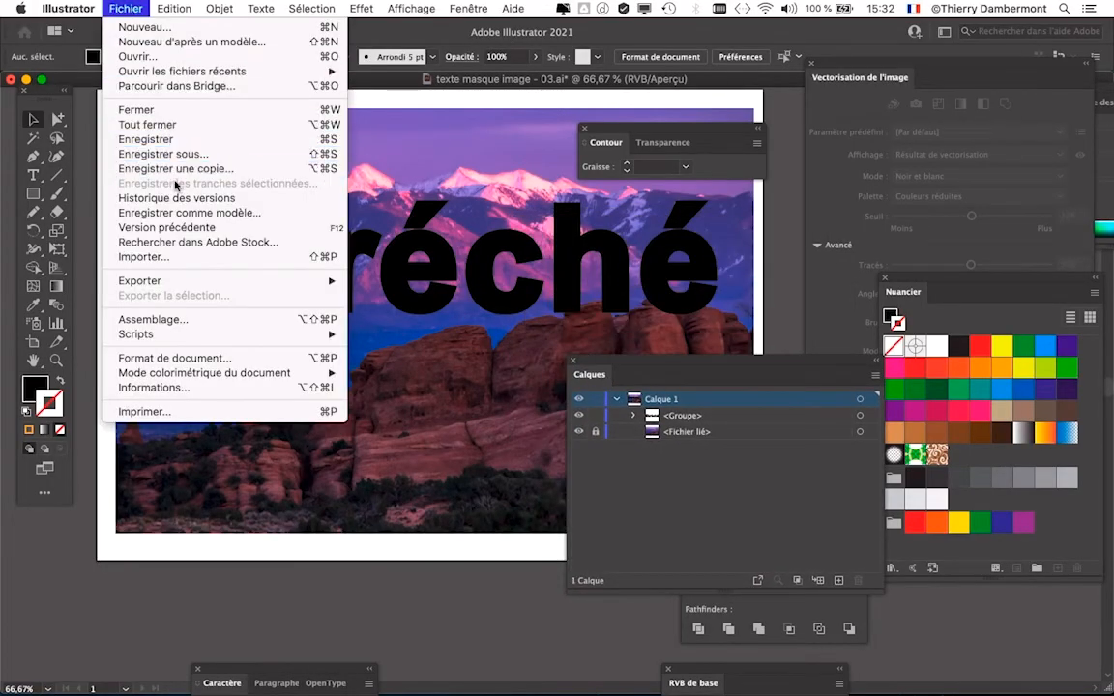
{"action": "left_click", "coordinate": [187, 228]}
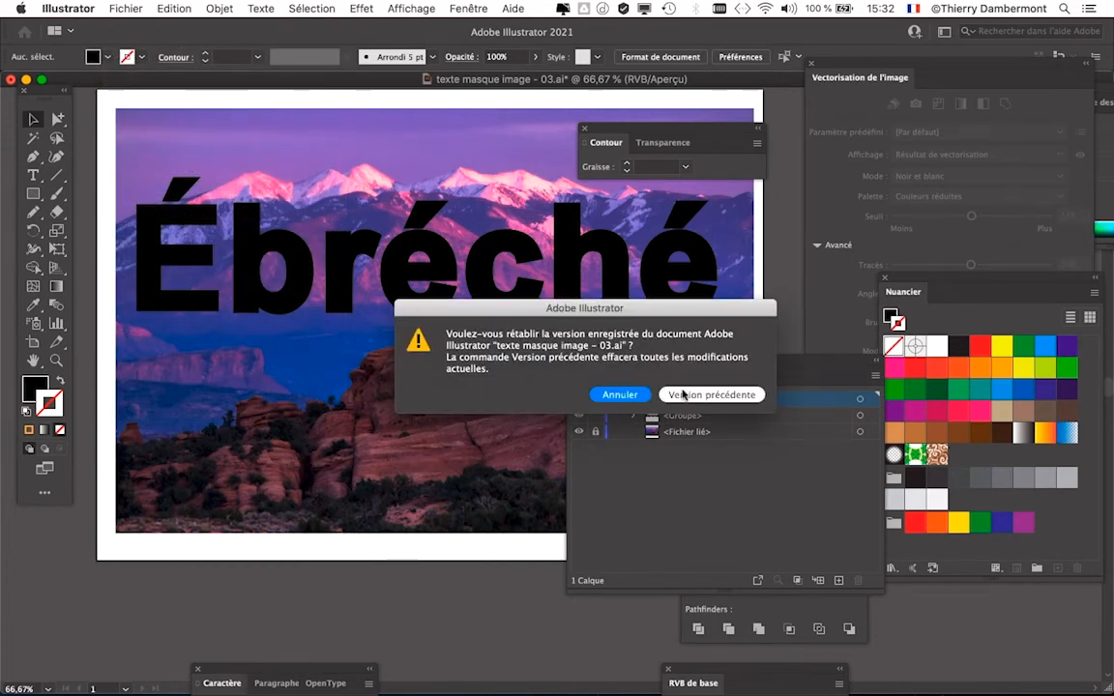
{"action": "left_click", "coordinate": [672, 393]}
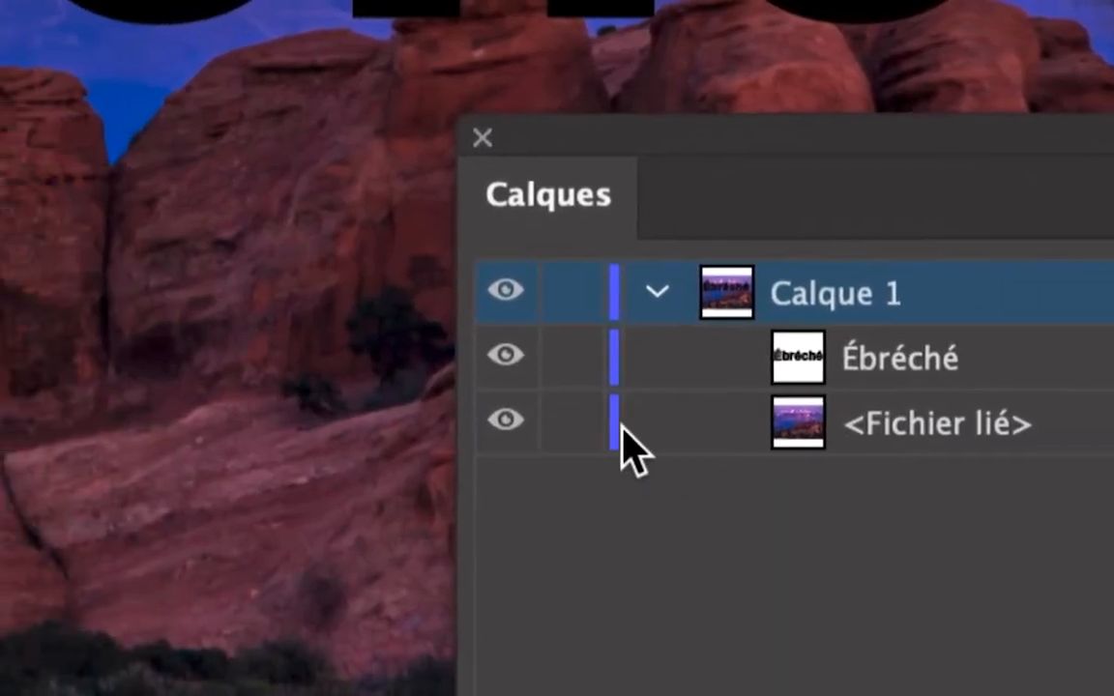
- Lock the linked image in the layer list and select the Ébréché text object
{"action": "left_click", "coordinate": [387, 423]}
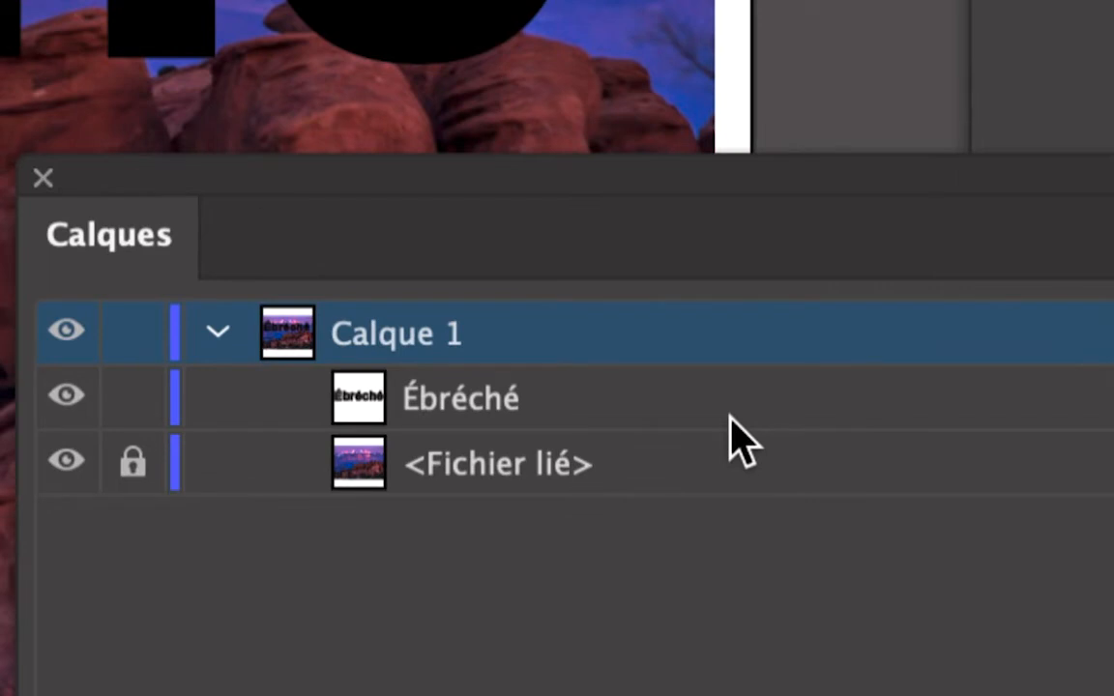
{"action": "left_click", "coordinate": [730, 417]}
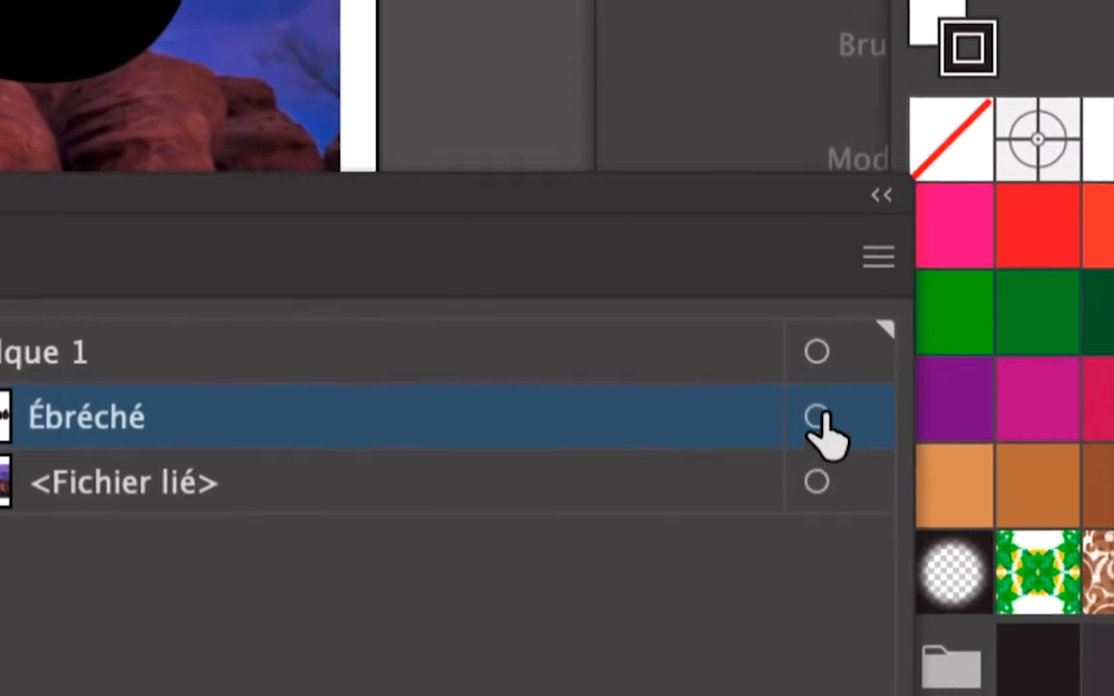
{"action": "left_click", "coordinate": [817, 417]}
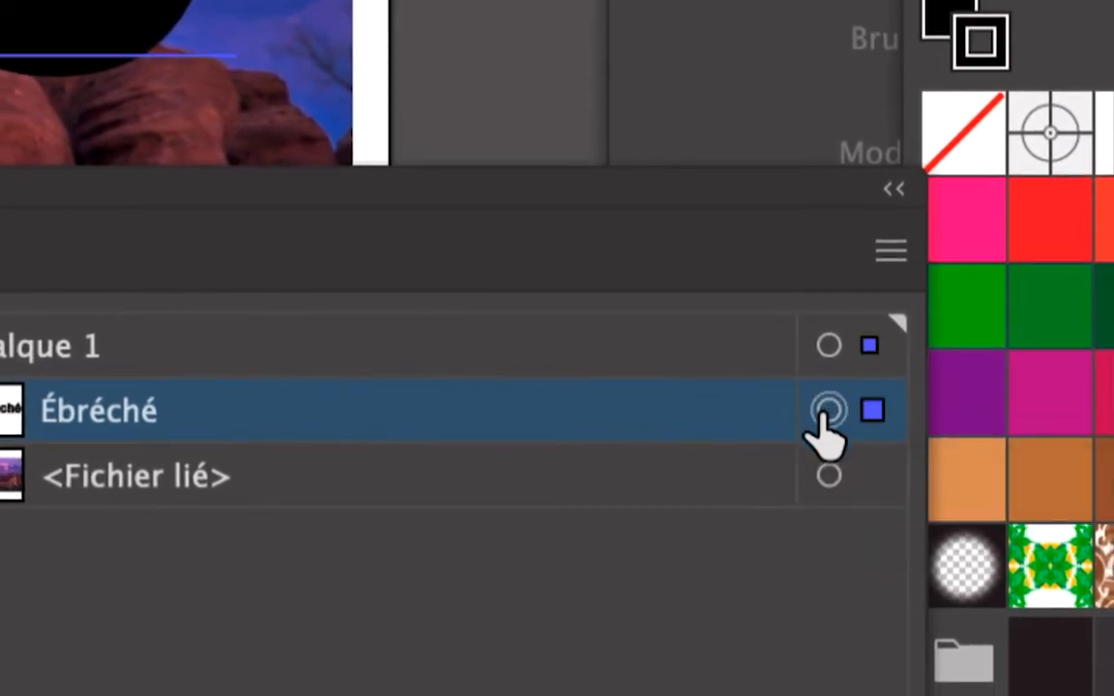
{"action": "left_click", "coordinate": [649, 495]}
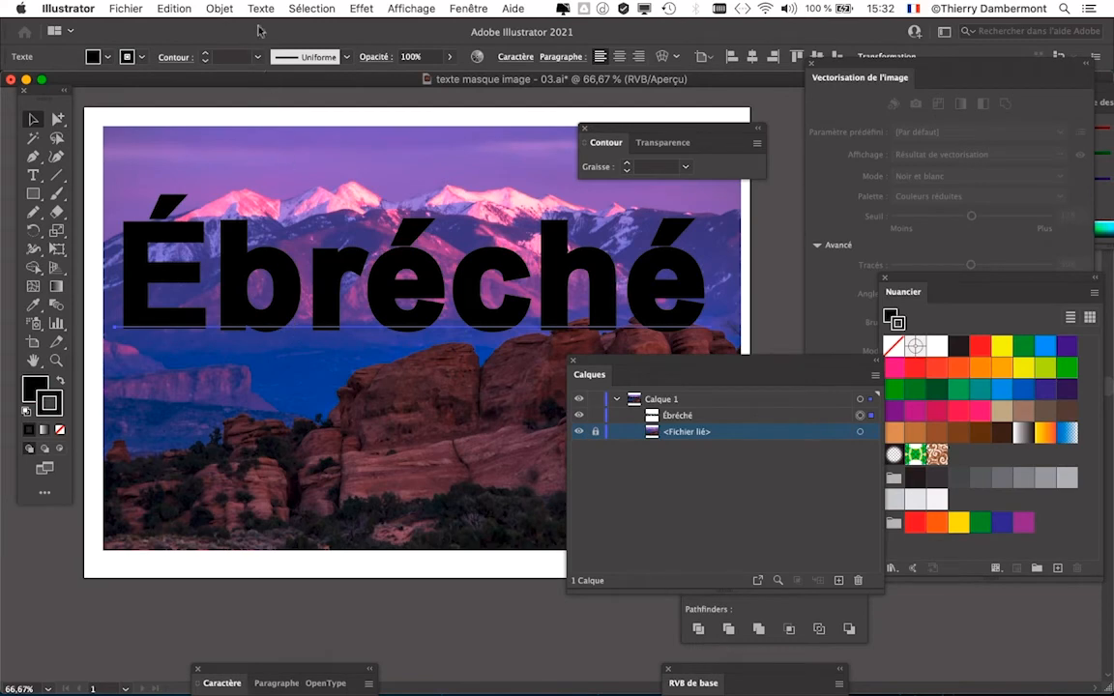
- Rasterize the Ébréché text with Pixelliser in RVB at Elevée (300 ppp) with a Blanc background
{"action": "left_click", "coordinate": [220, 8]}
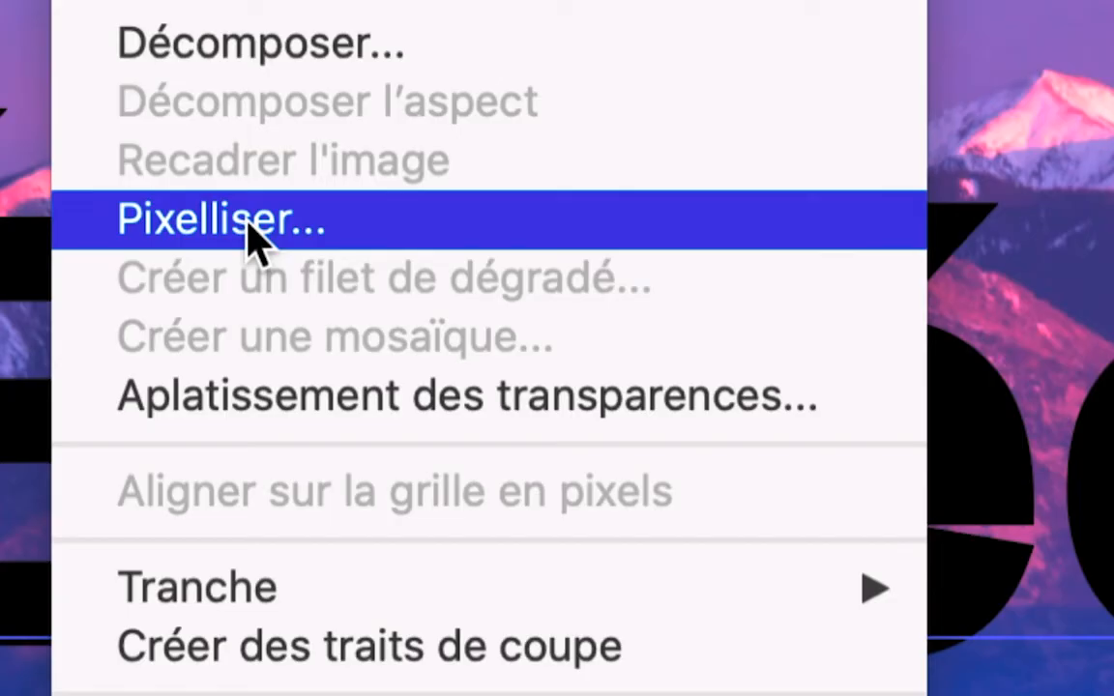
{"action": "left_click", "coordinate": [247, 223]}
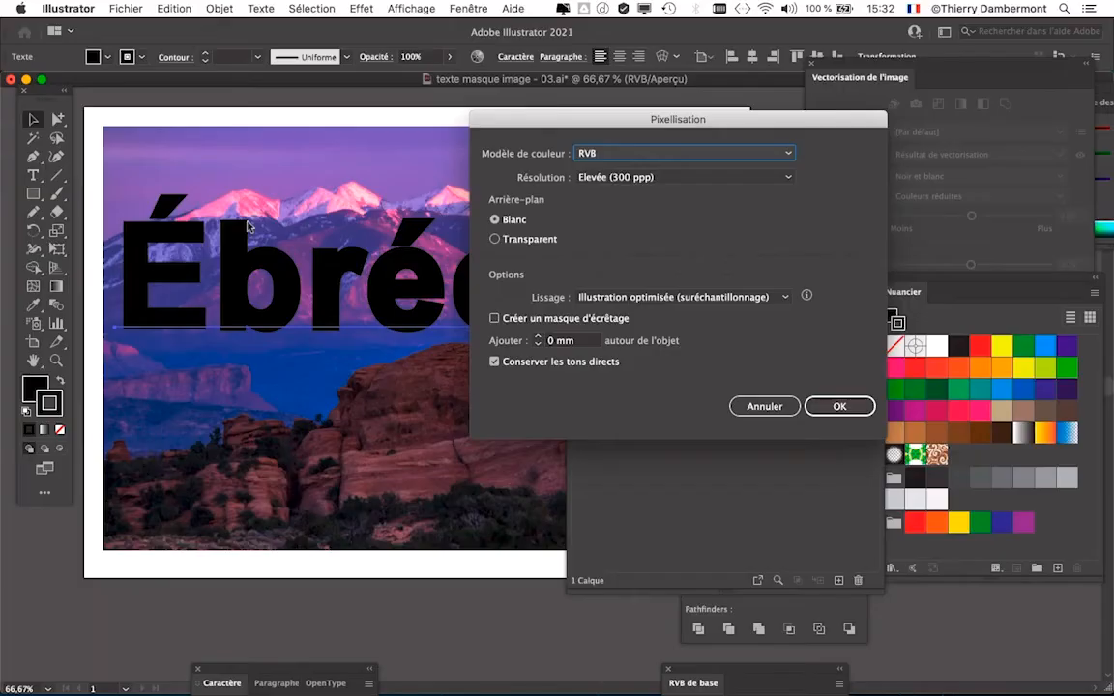
{"action": "left_click", "coordinate": [842, 406]}
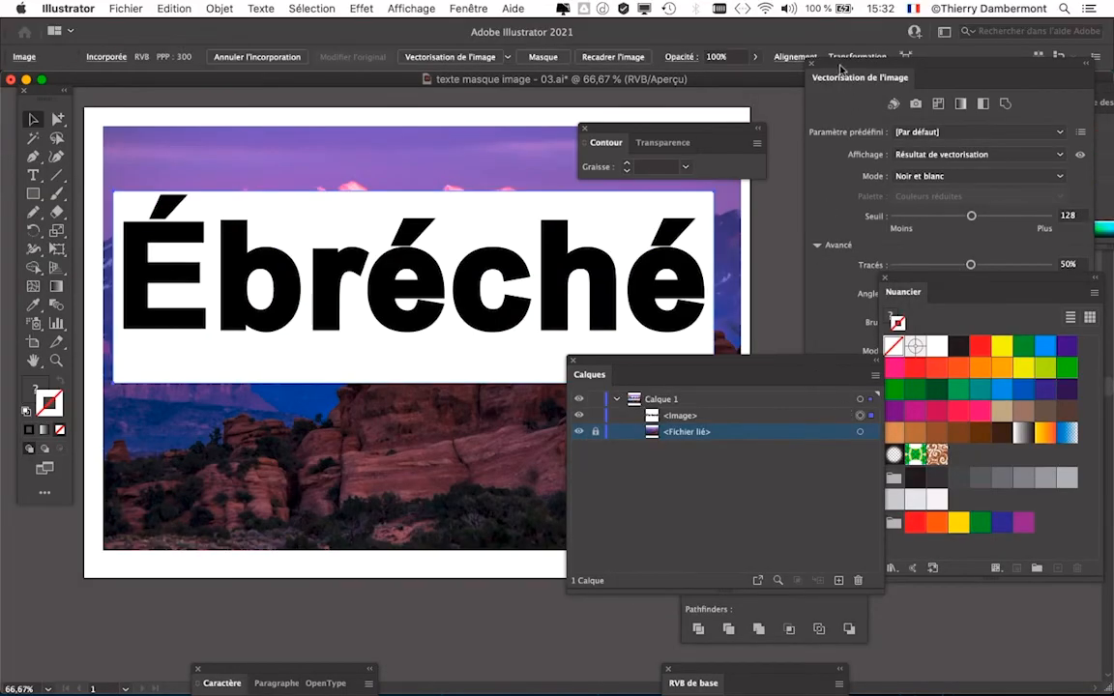
- Hide the layer list and stroke settings, and place the full Vectorisation de l'image settings beside the artwork
{"action": "left_click", "coordinate": [571, 361]}
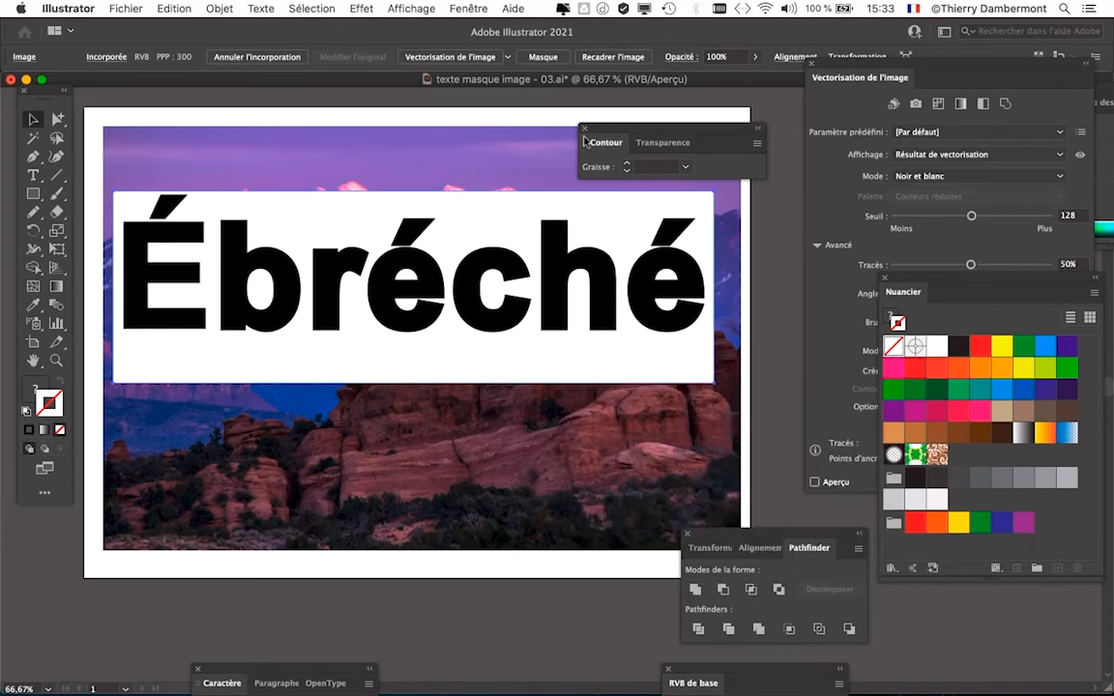
{"action": "left_click_drag", "start_coordinate": [828, 74], "coordinate": [886, 116]}
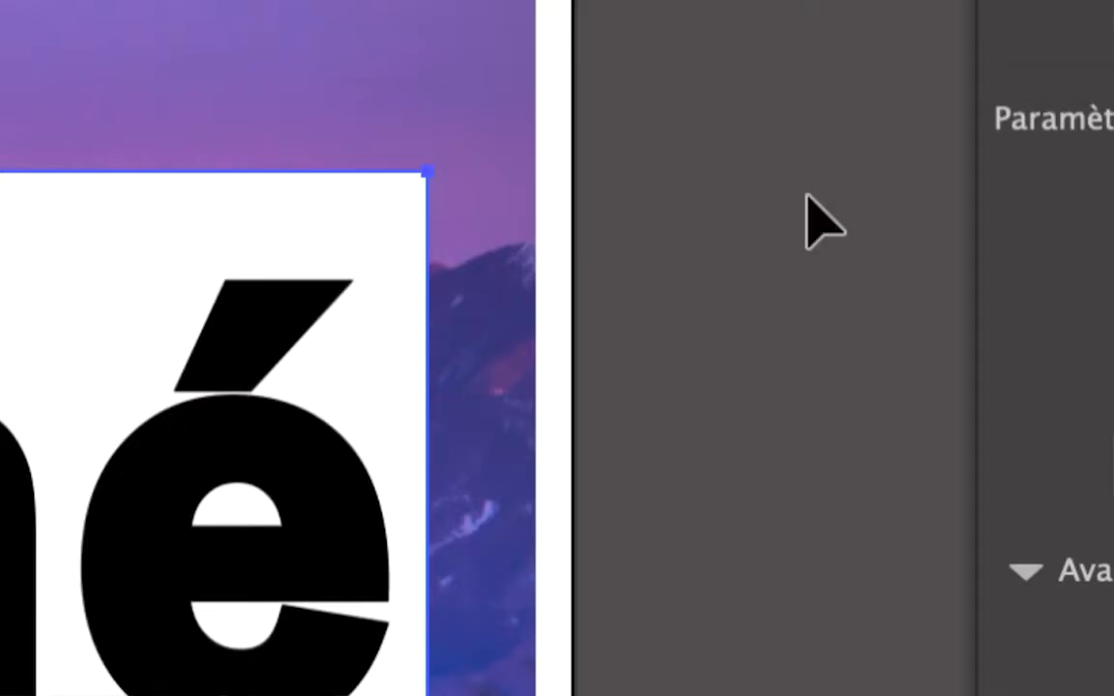
{"action": "left_click", "coordinate": [806, 195]}
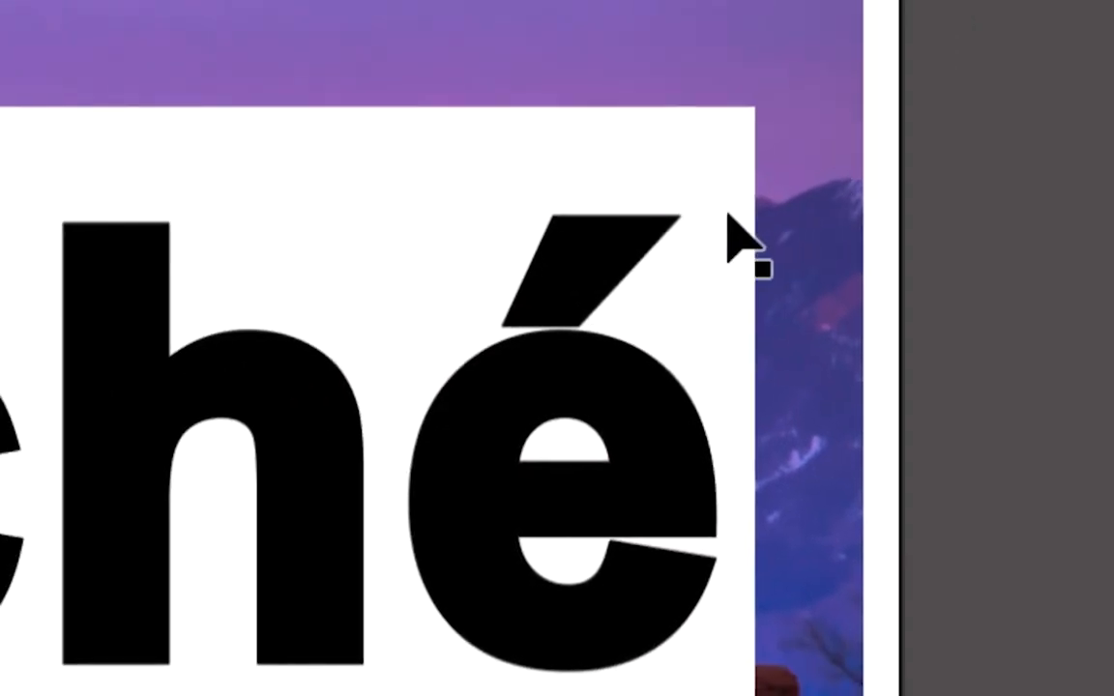
{"action": "left_click", "coordinate": [381, 326]}
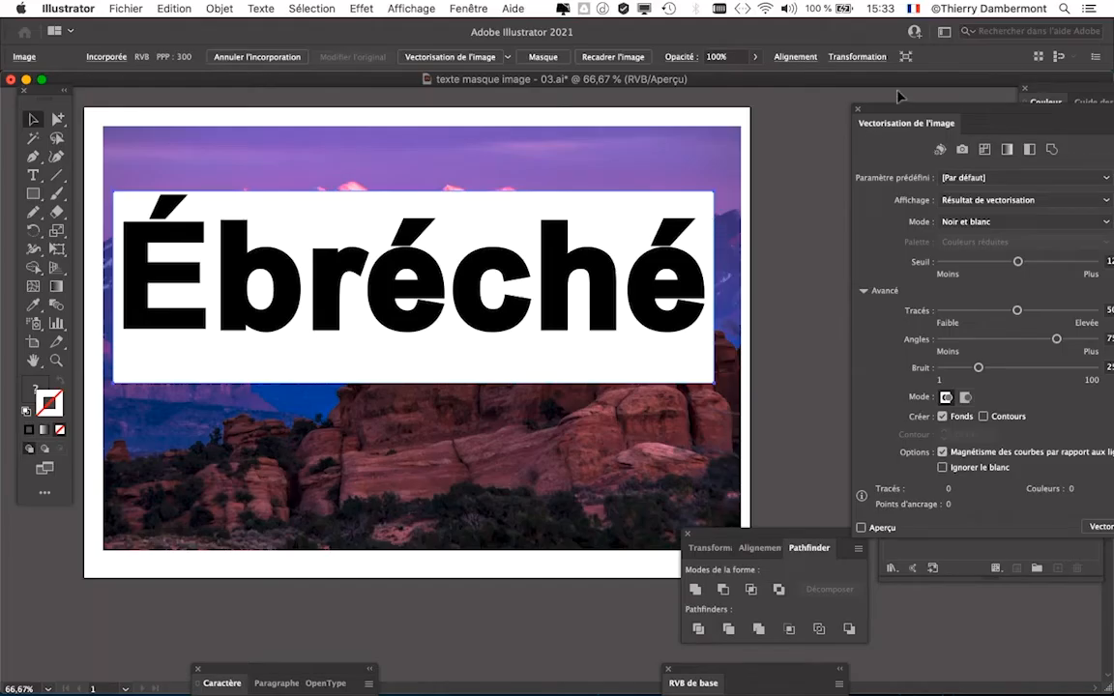
{"action": "left_click_drag", "start_coordinate": [886, 109], "coordinate": [772, 75]}
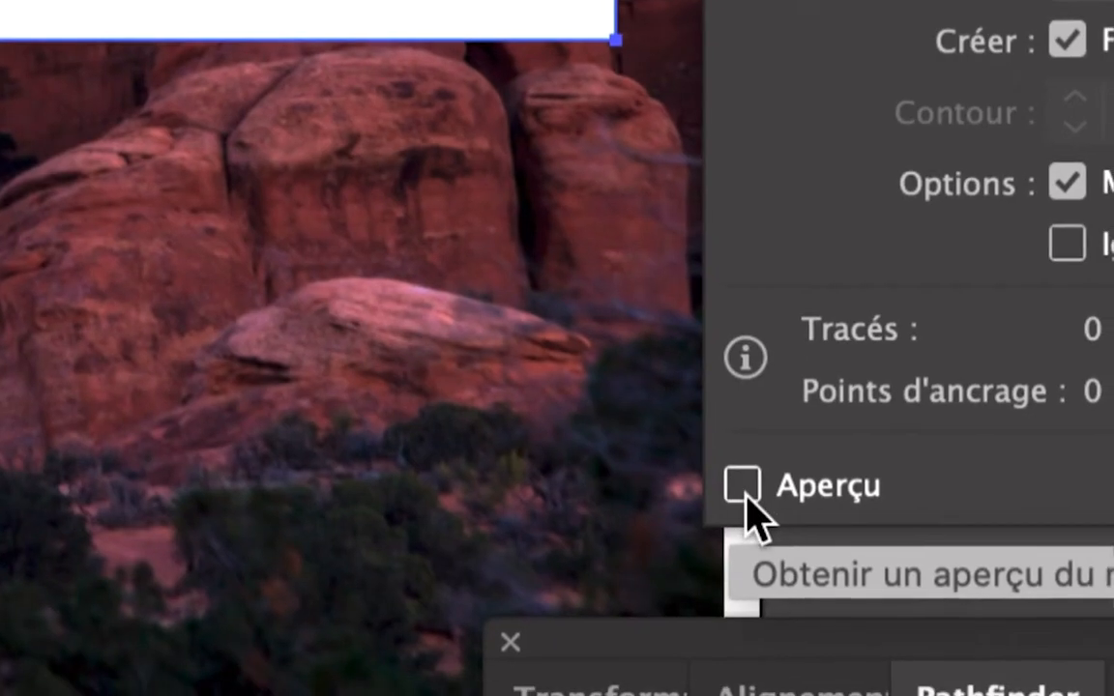
- Trace the rasterized word in Noir et blanc with Aperçu on and Ignorer le blanc enabled
{"action": "left_click", "coordinate": [746, 495]}
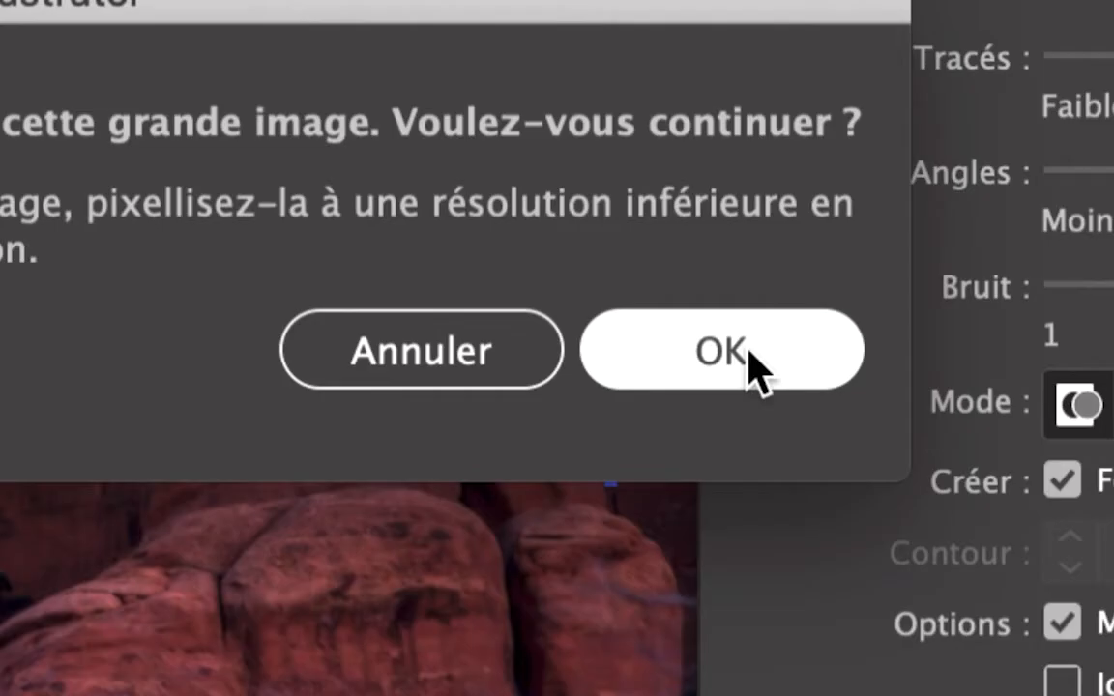
{"action": "left_click", "coordinate": [750, 369]}
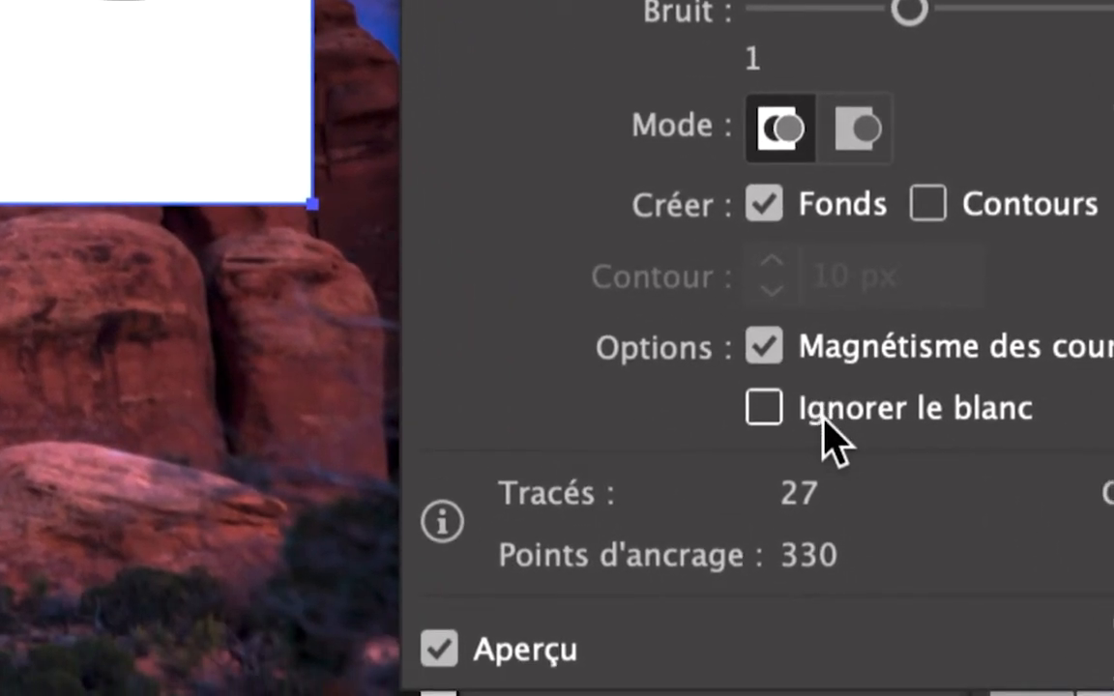
{"action": "left_click", "coordinate": [823, 421]}
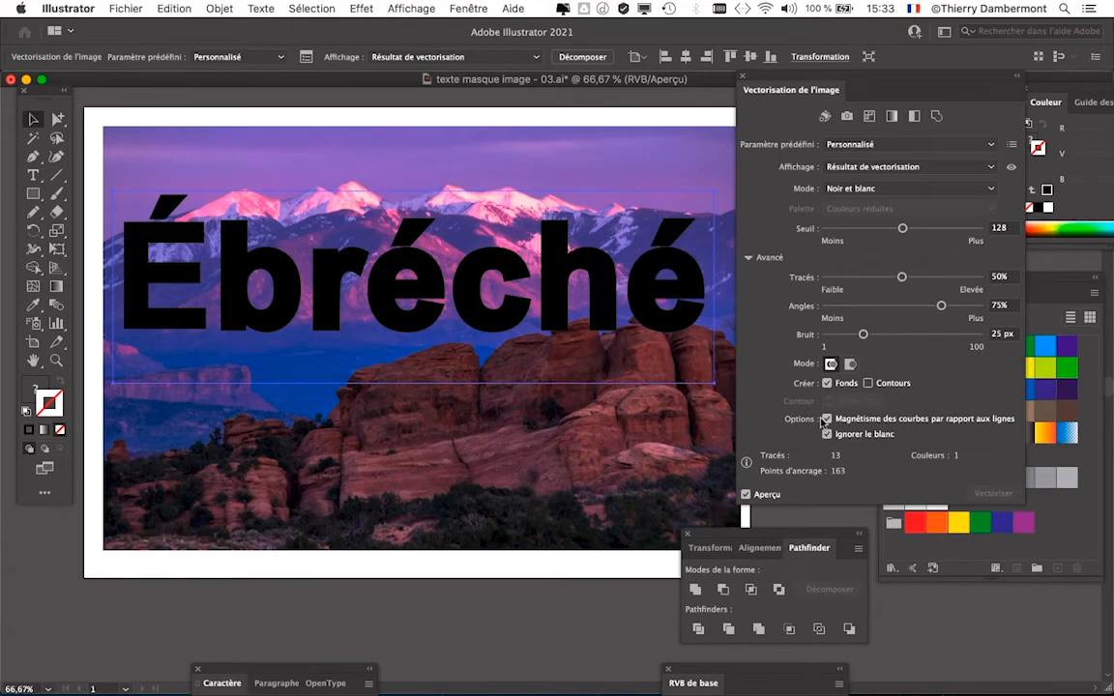
- Expand the traced word into editable vector paths with Décomposer, and move the tracing settings off the artwork
{"action": "left_click", "coordinate": [206, 7]}
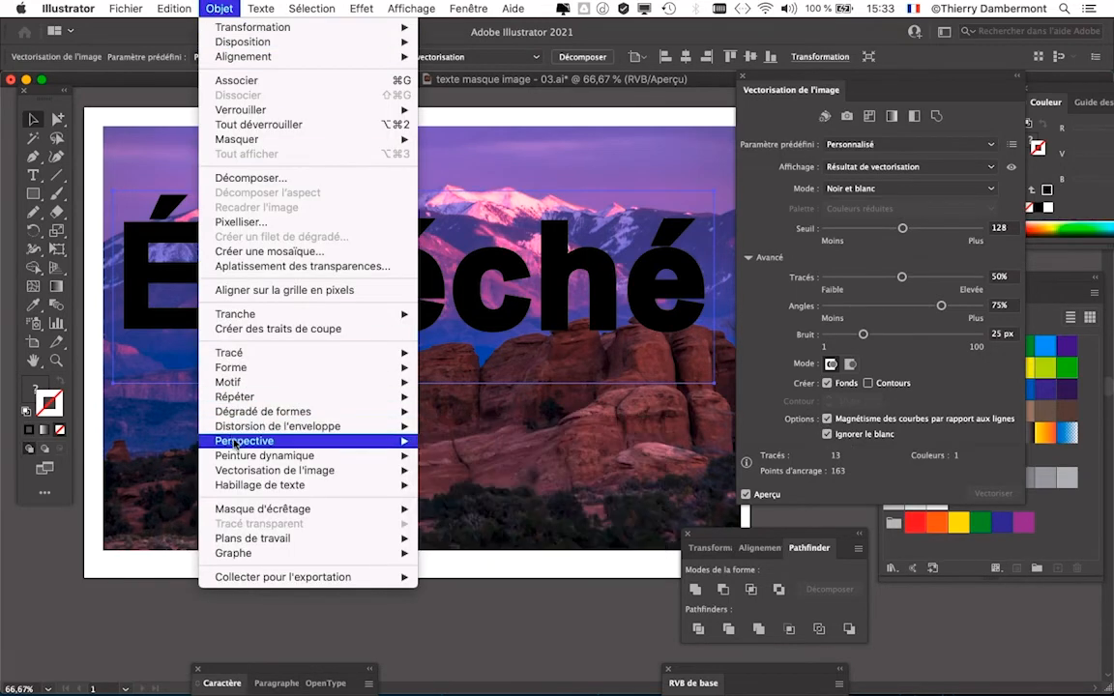
{"action": "mouse_move", "coordinate": [238, 440]}
{"action": "mouse_move", "coordinate": [280, 474]}
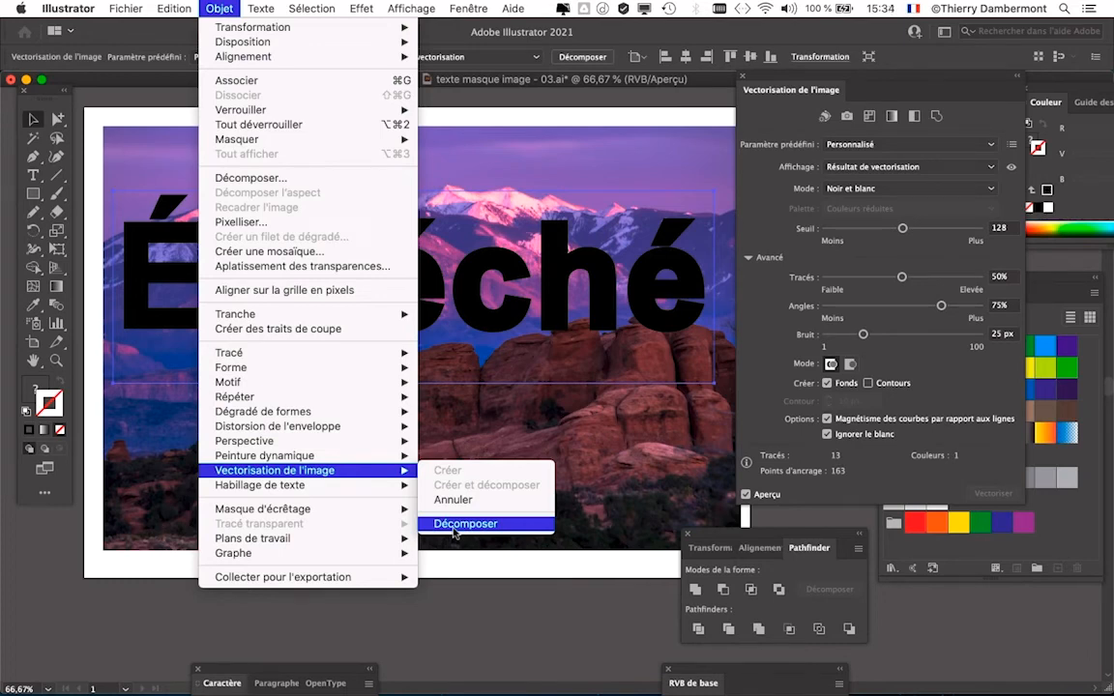
{"action": "left_click", "coordinate": [453, 524]}
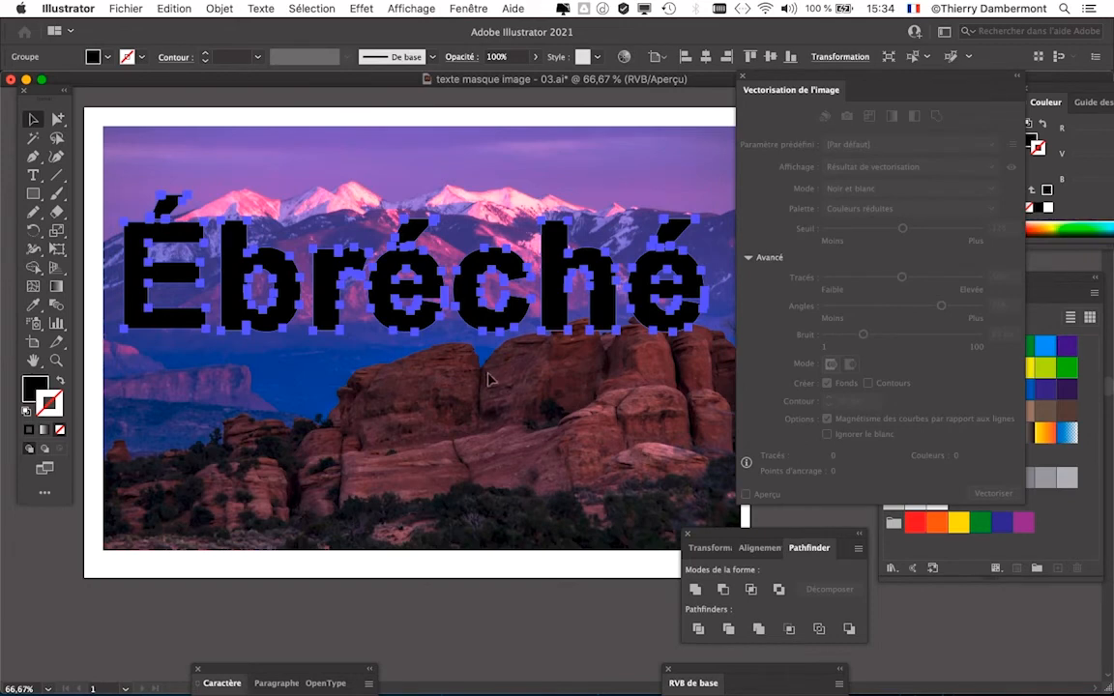
{"action": "left_click_drag", "start_coordinate": [758, 79], "coordinate": [802, 112]}
{"action": "left_click_drag", "start_coordinate": [541, 216], "coordinate": [538, 208]}
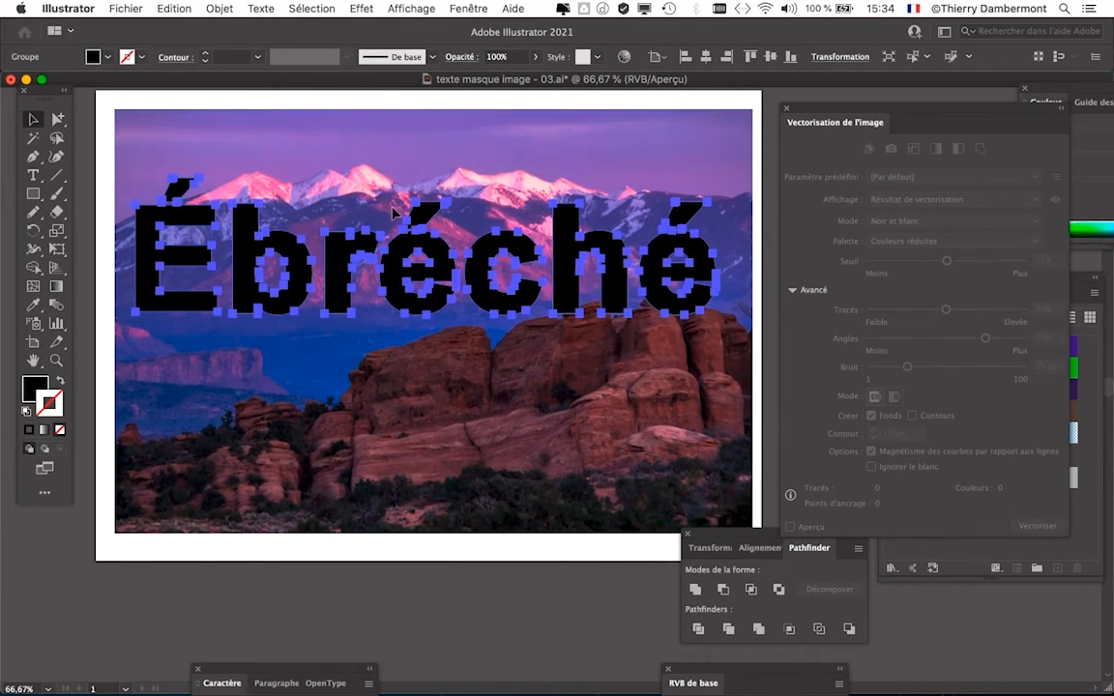
- Save the document as "texte masque image - 05.ai" in Adobe Illustrator format, accepting the default save options
{"action": "left_click", "coordinate": [129, 5]}
{"action": "left_click", "coordinate": [200, 156]}
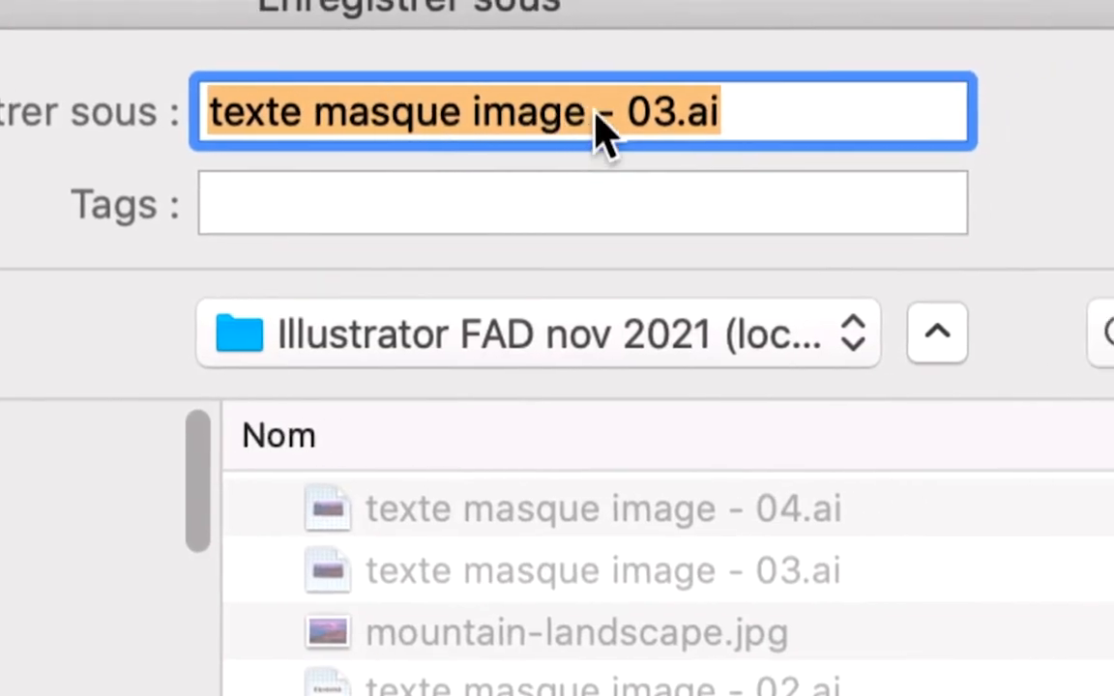
{"action": "left_click", "coordinate": [650, 114]}
{"action": "left_click_drag", "start_coordinate": [649, 115], "coordinate": [675, 114]}
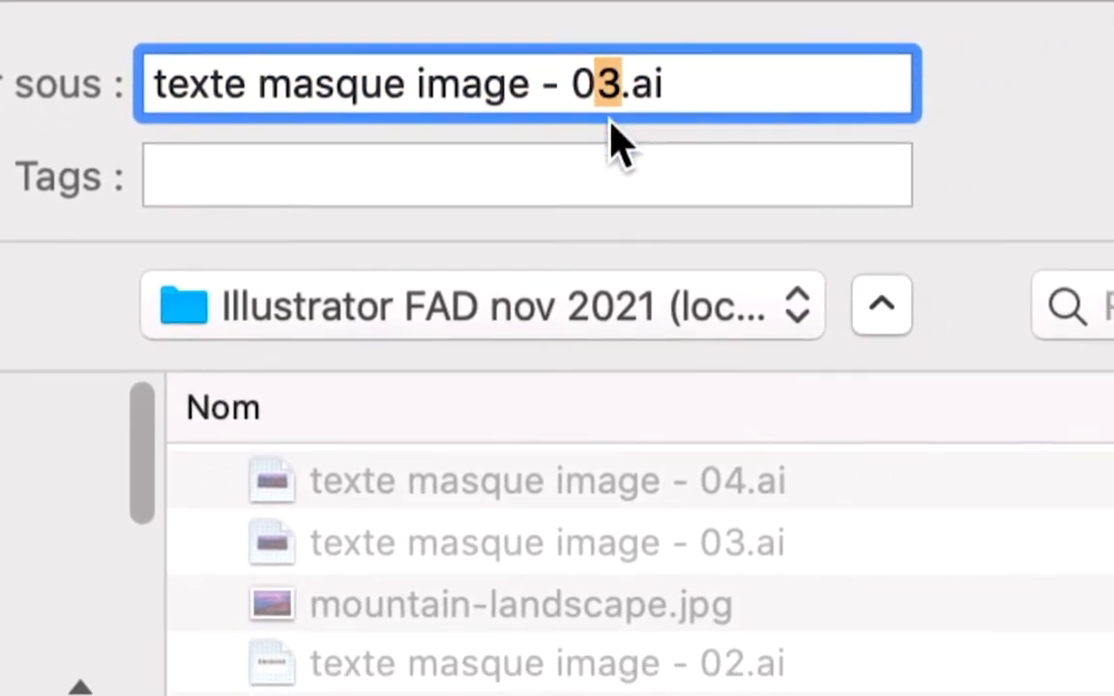
{"action": "type", "text": "5"}
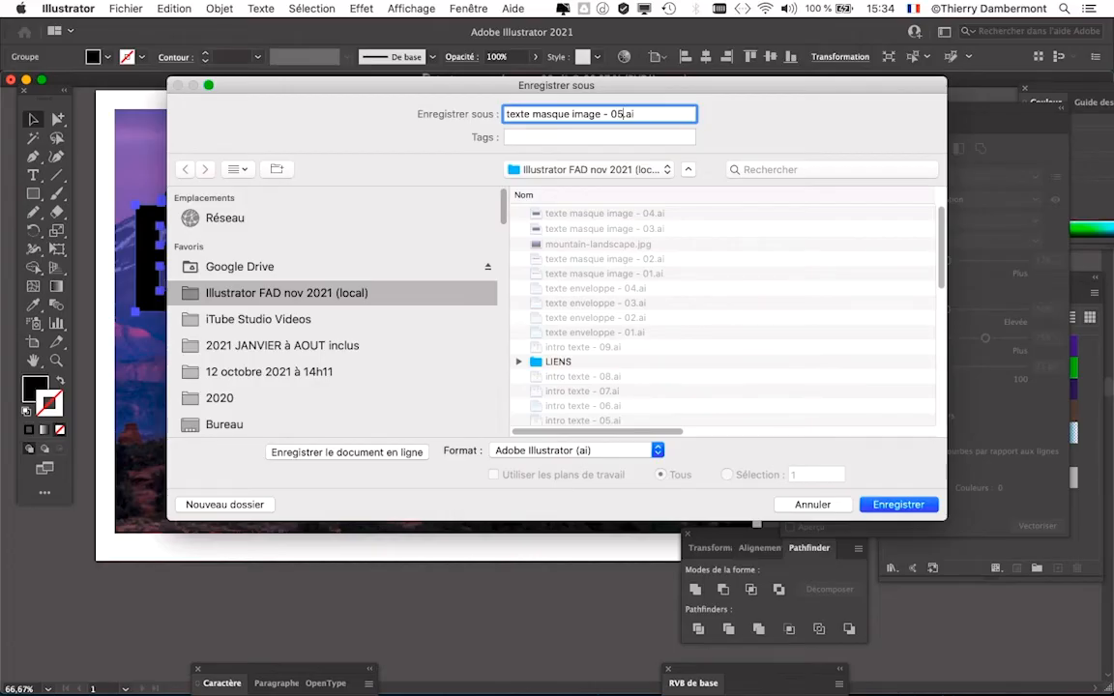
{"action": "key", "text": "Return"}
{"action": "key", "text": "Return"}
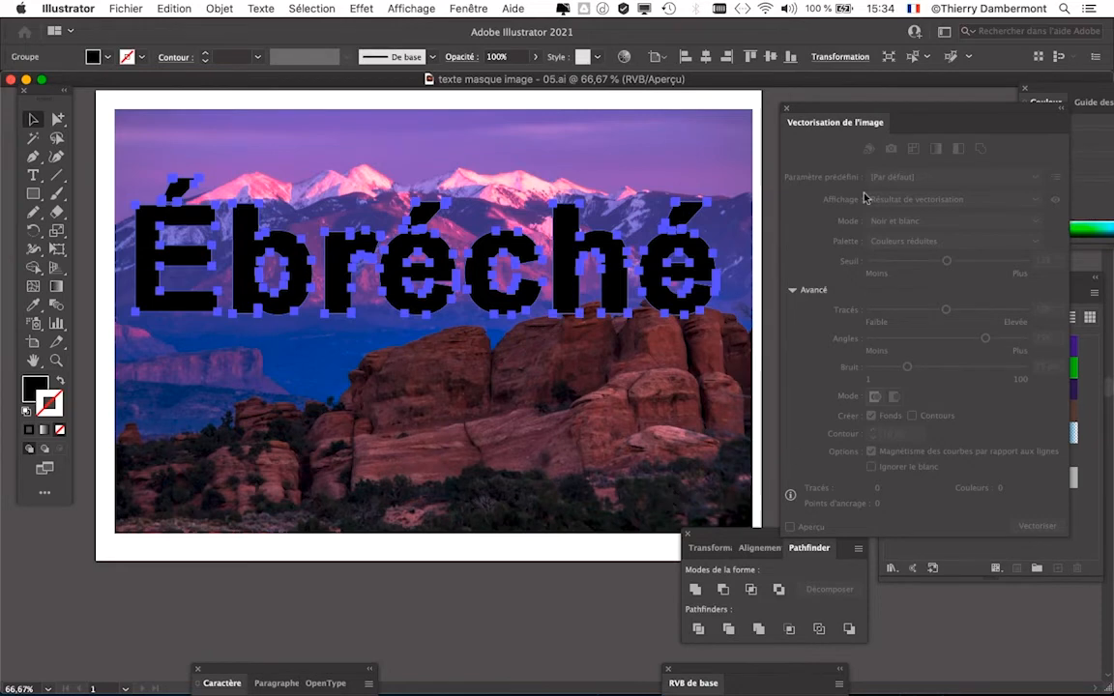
- Move the tracing settings out of the way and show the Calques layer list over the artwork
{"action": "left_click_drag", "start_coordinate": [812, 110], "coordinate": [921, 631]}
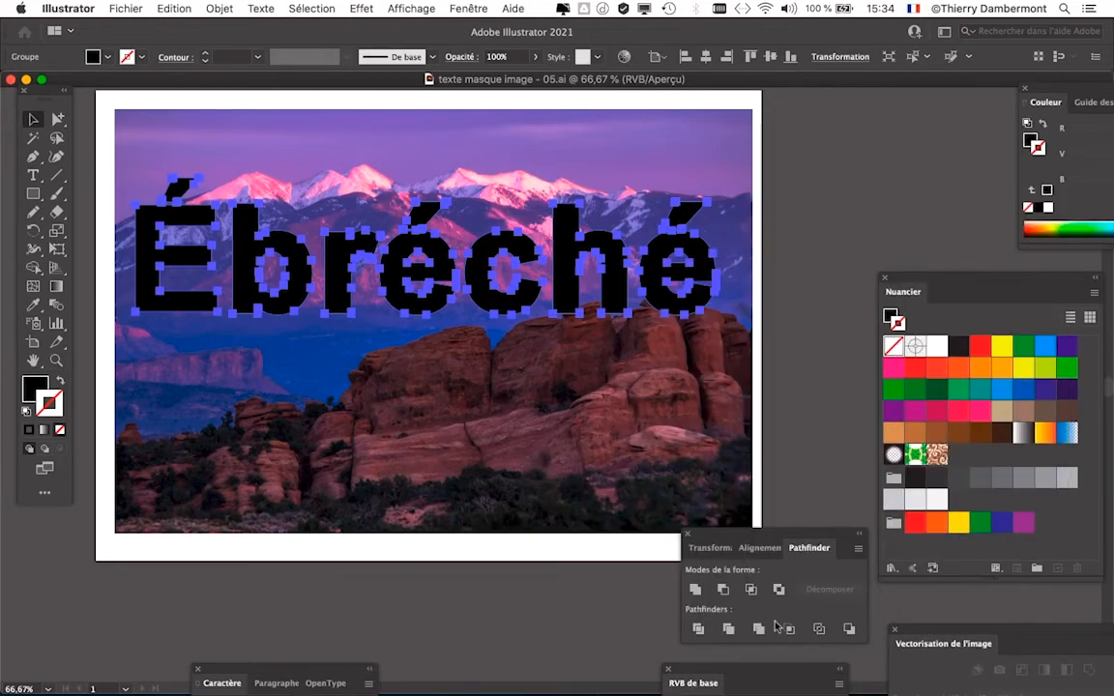
{"action": "left_click", "coordinate": [464, 10]}
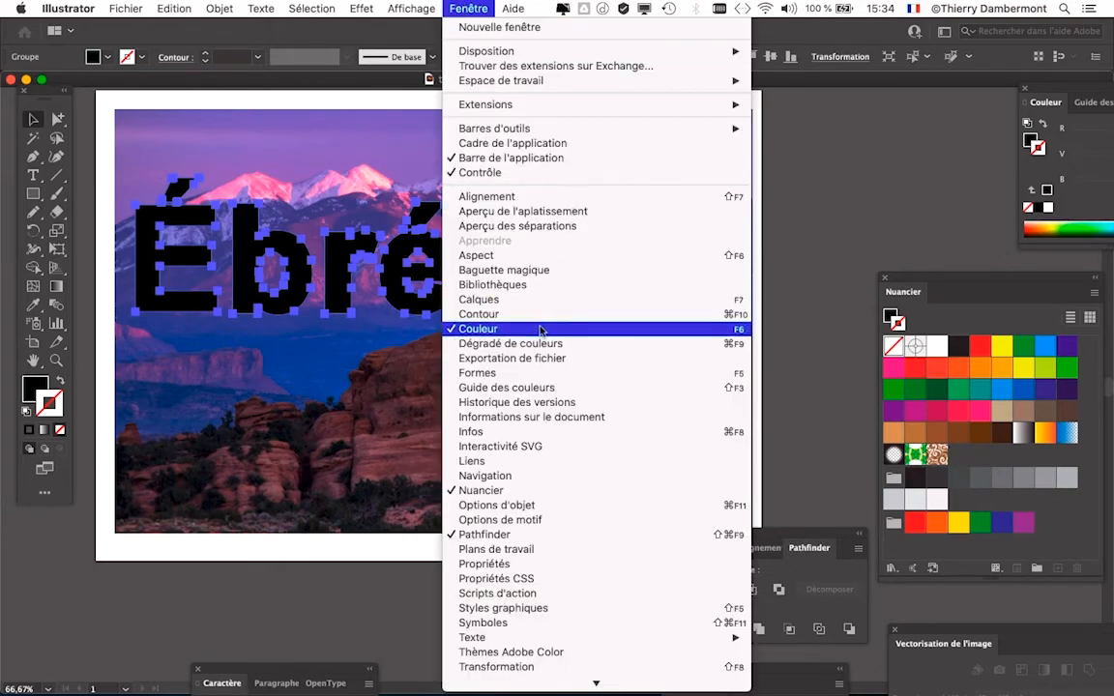
{"action": "left_click", "coordinate": [478, 277]}
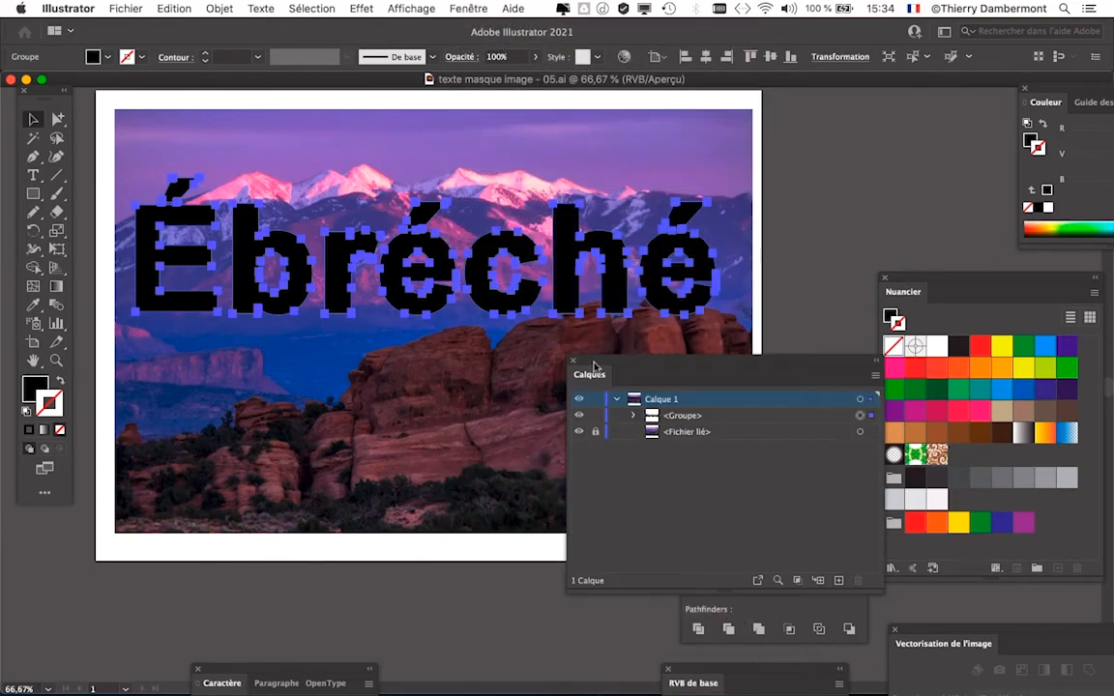
{"action": "left_click_drag", "start_coordinate": [595, 366], "coordinate": [535, 125]}
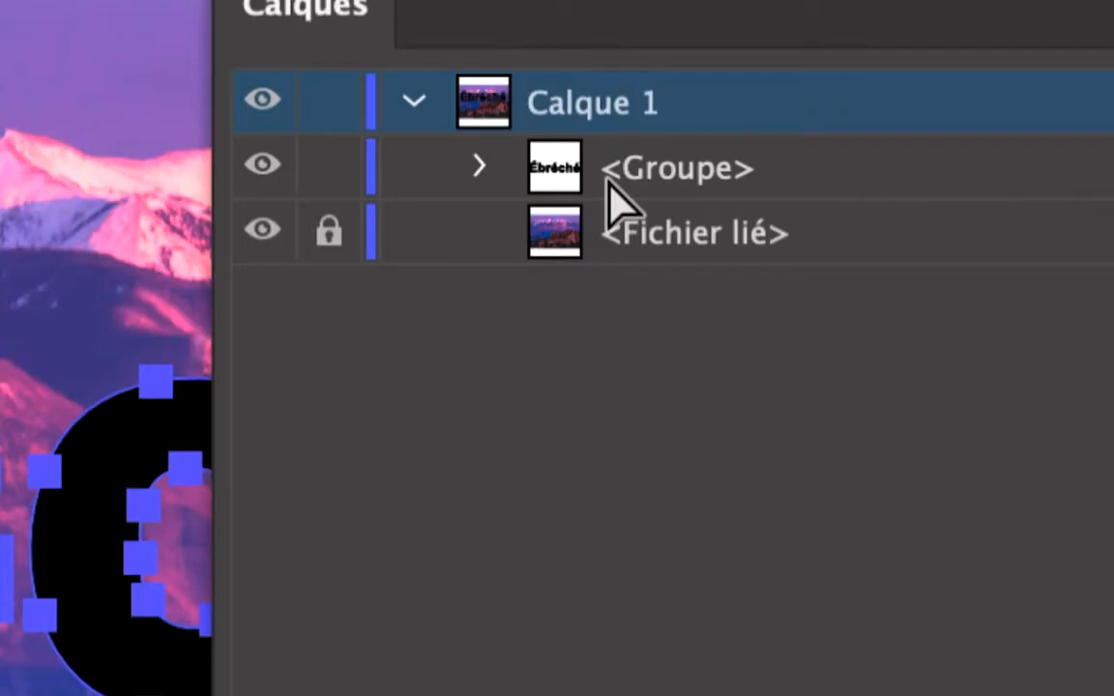
- Open the traced word's group in the layer list and examine the separate paths of its letters and accents
{"action": "left_click", "coordinate": [629, 177]}
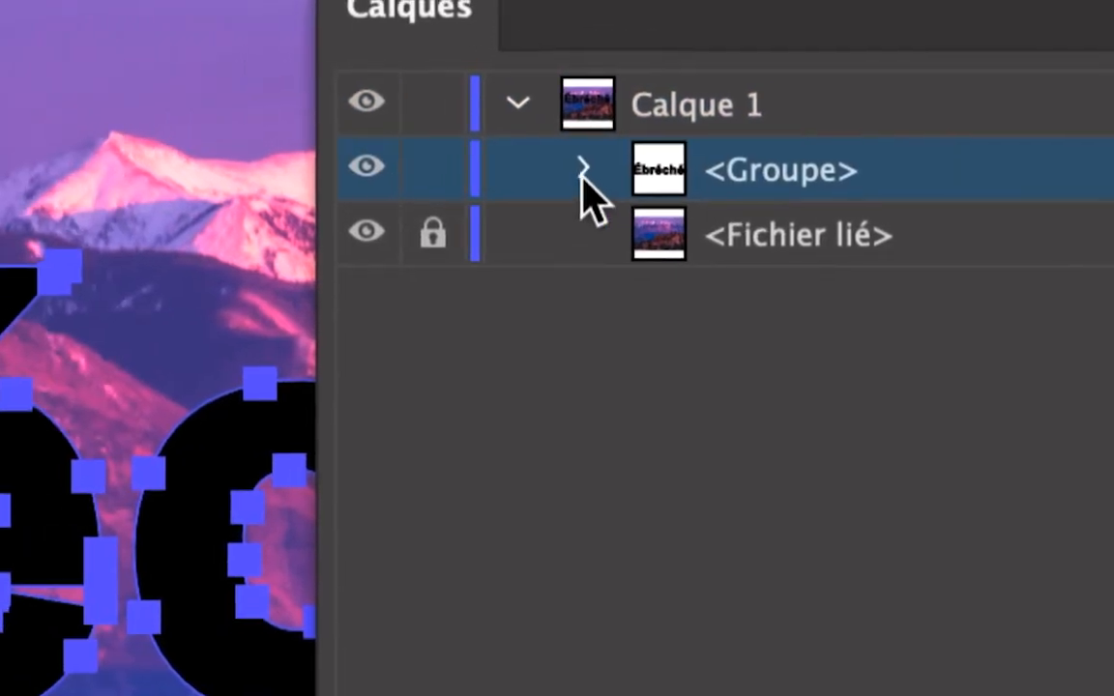
{"action": "left_click", "coordinate": [582, 170]}
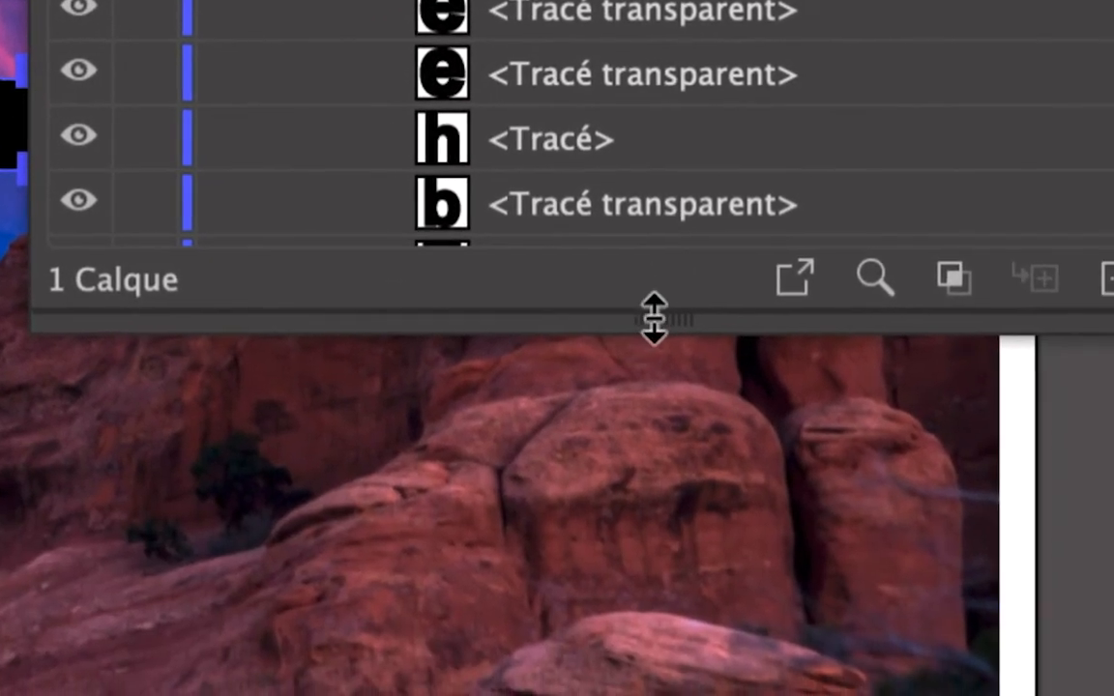
{"action": "left_click_drag", "start_coordinate": [655, 318], "coordinate": [653, 357]}
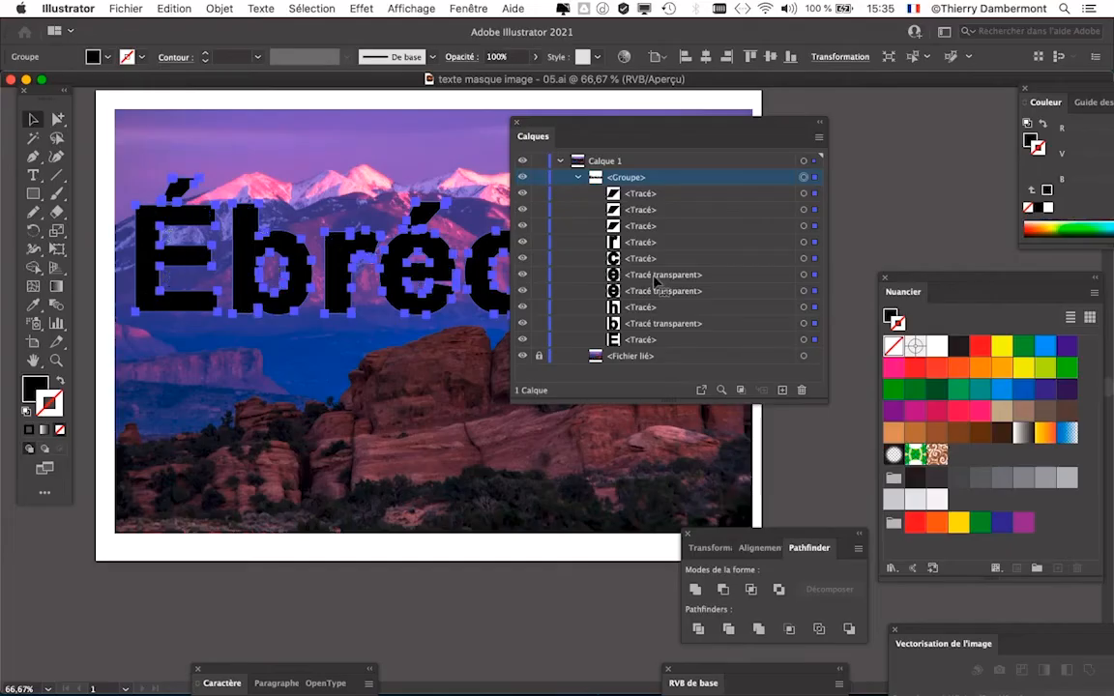
{"action": "left_click_drag", "start_coordinate": [827, 402], "coordinate": [719, 353]}
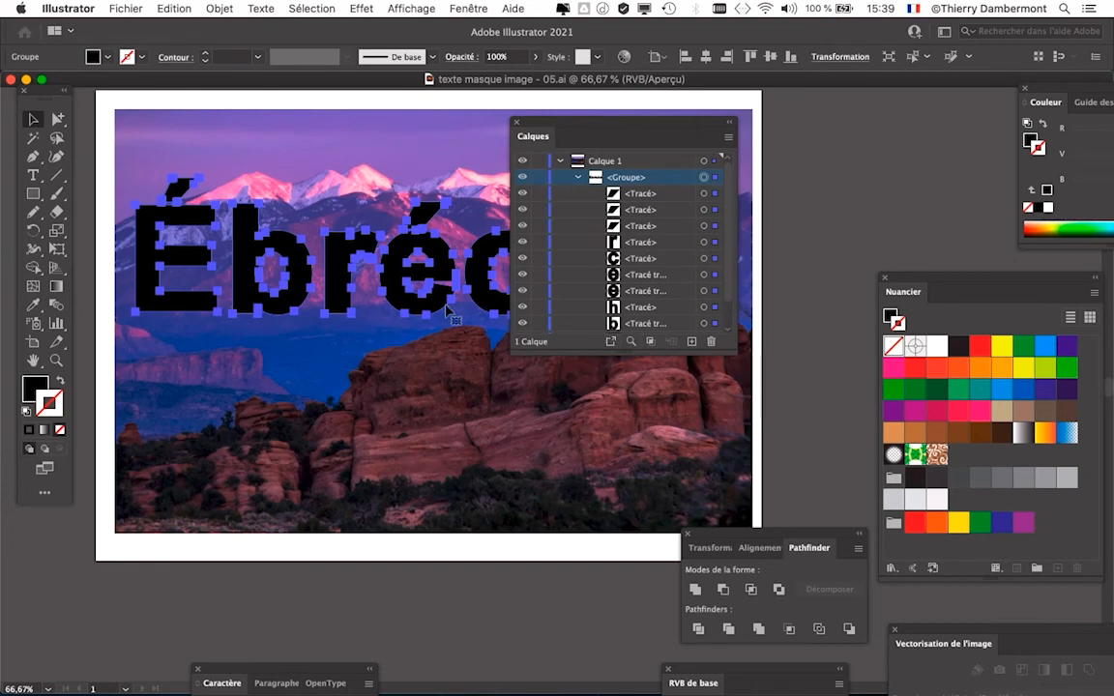
{"action": "left_click_drag", "start_coordinate": [603, 129], "coordinate": [770, 115]}
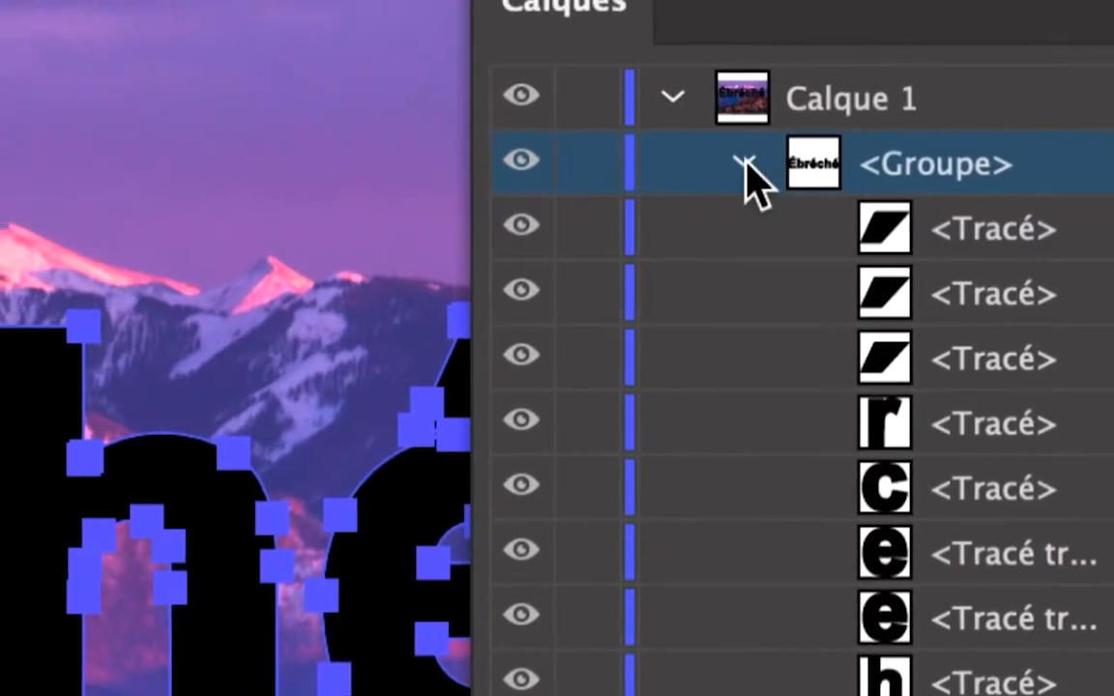
- Collapse the traced word's group, unlock the linked image in the layer list, and clear the whole artwork of overlapping panels
{"action": "left_click", "coordinate": [747, 165]}
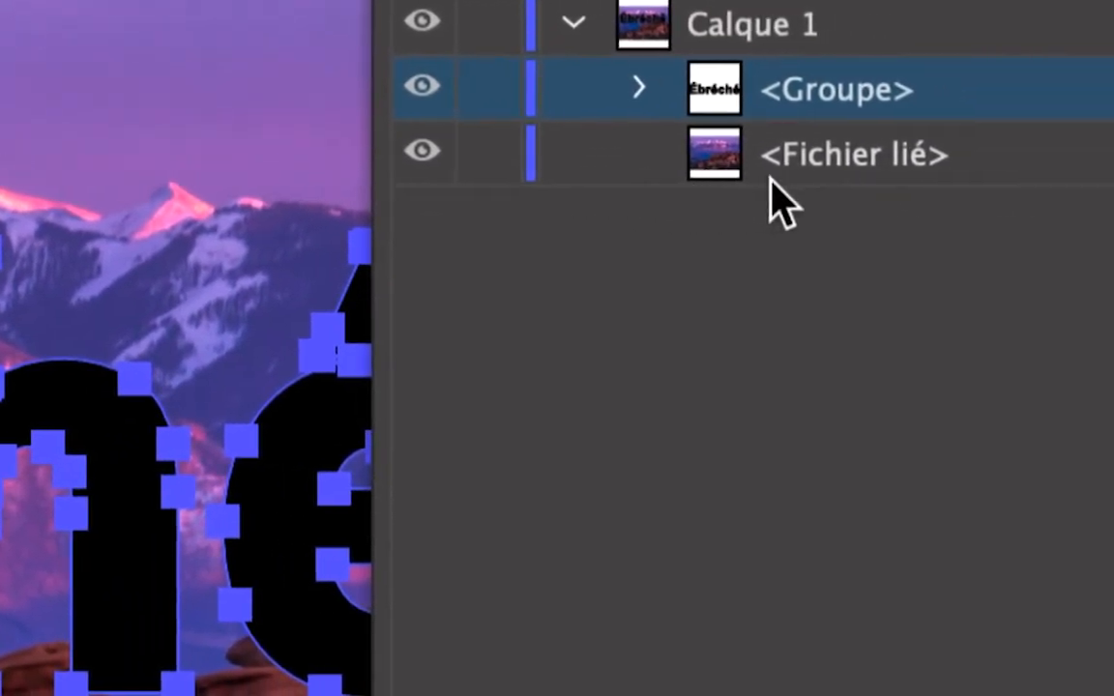
{"action": "left_click", "coordinate": [725, 178]}
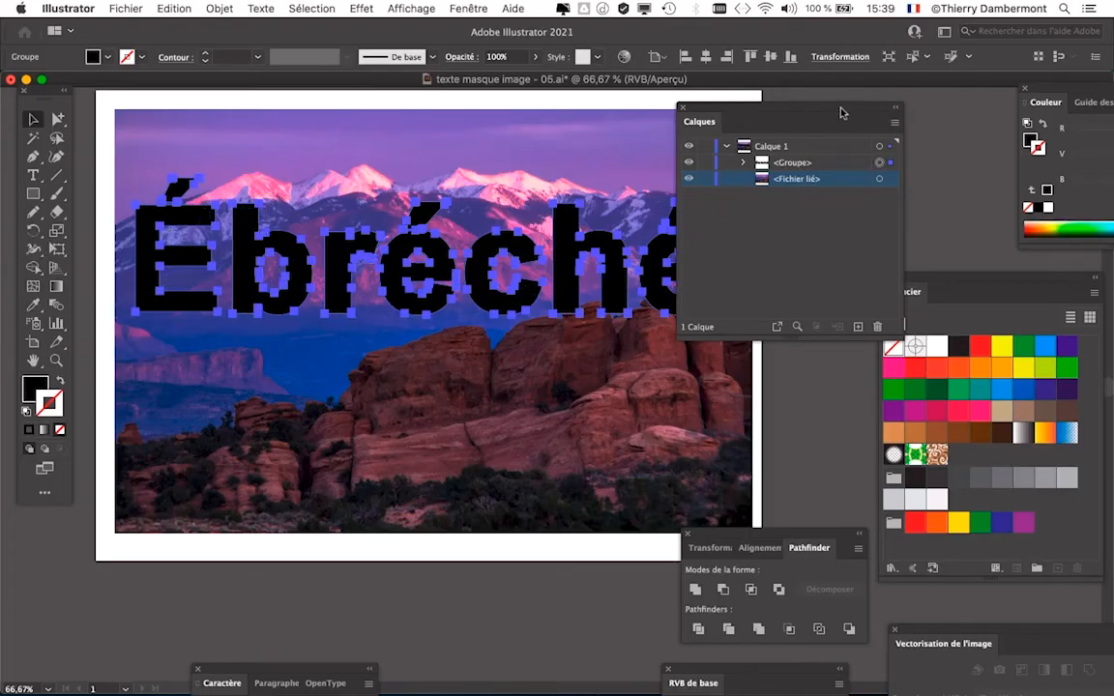
{"action": "left_click_drag", "start_coordinate": [752, 117], "coordinate": [866, 113]}
{"action": "scroll", "coordinate": [654, 251], "scroll_direction": "down", "scroll_amount": 1}
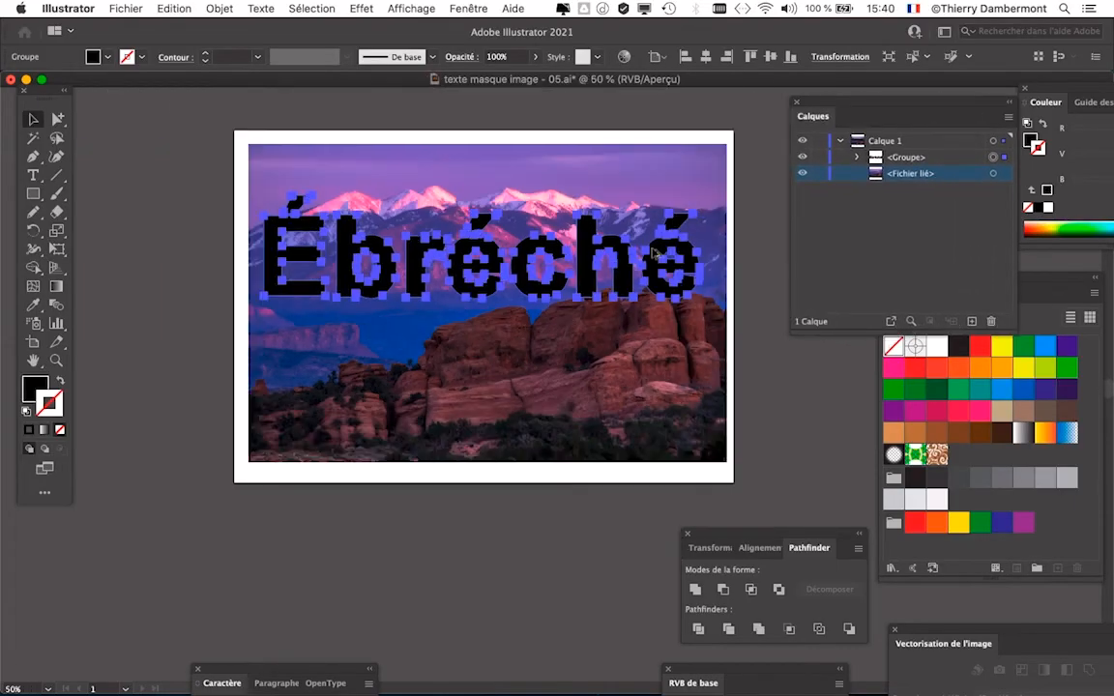
{"action": "left_click_drag", "start_coordinate": [443, 291], "coordinate": [370, 287]}
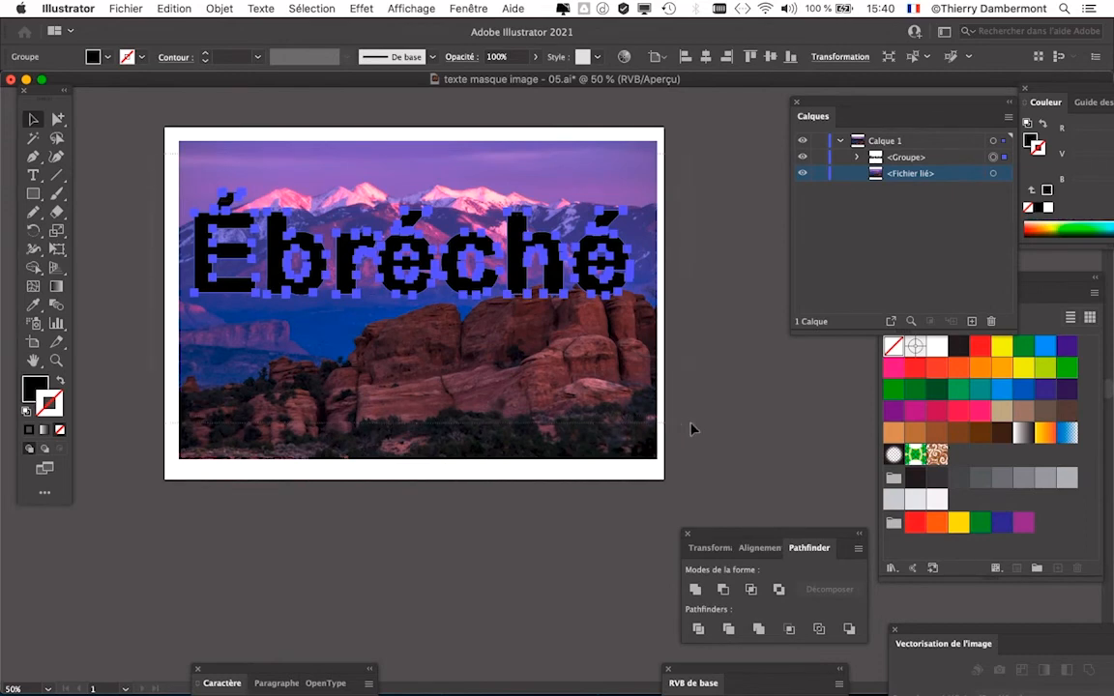
- Select the traced word's group together with the linked mountain image and reposition the Calques layer list beside the artwork
{"action": "left_click_drag", "start_coordinate": [691, 428], "coordinate": [171, 213]}
{"action": "left_click", "coordinate": [145, 167]}
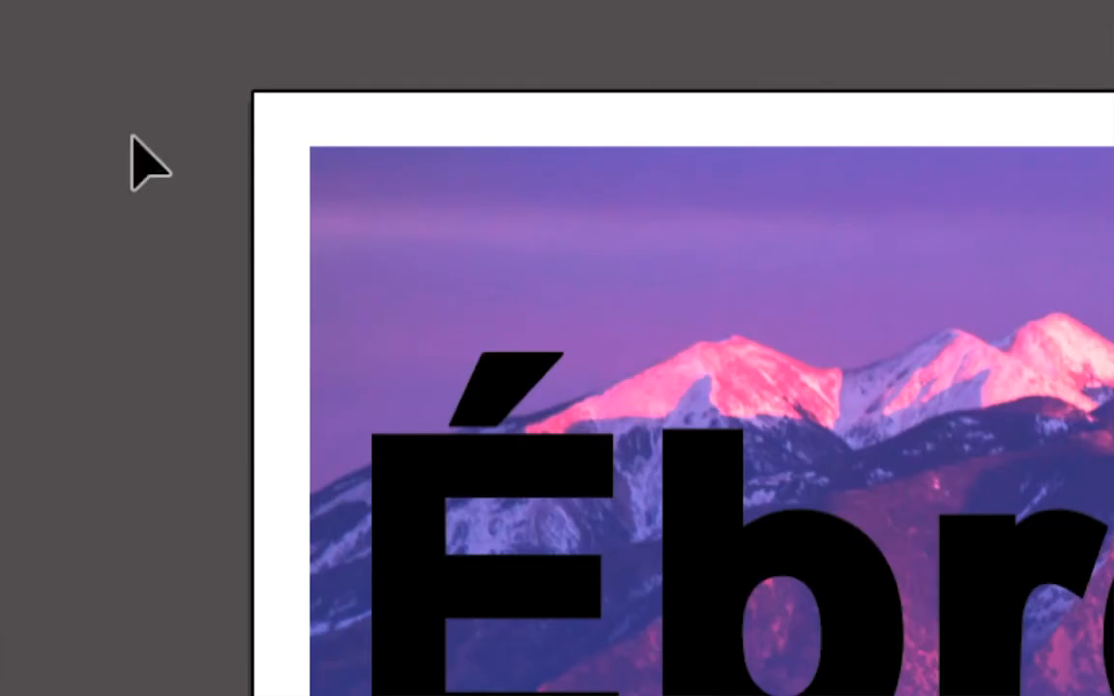
{"action": "left_click_drag", "start_coordinate": [129, 134], "coordinate": [579, 304]}
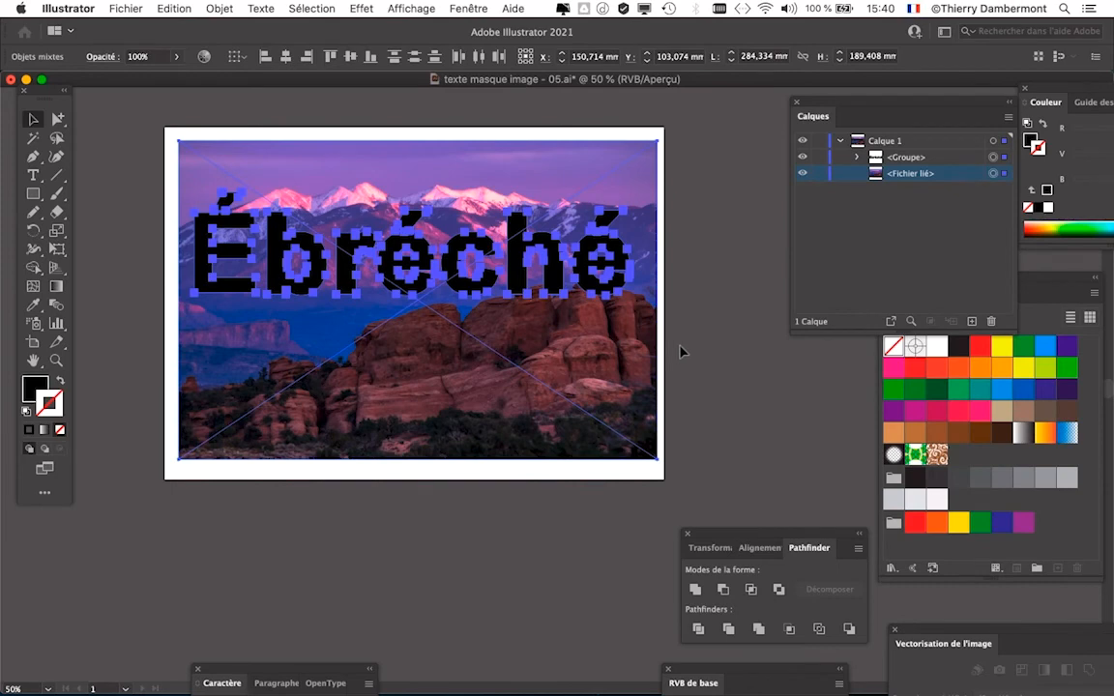
{"action": "left_click", "coordinate": [312, 9]}
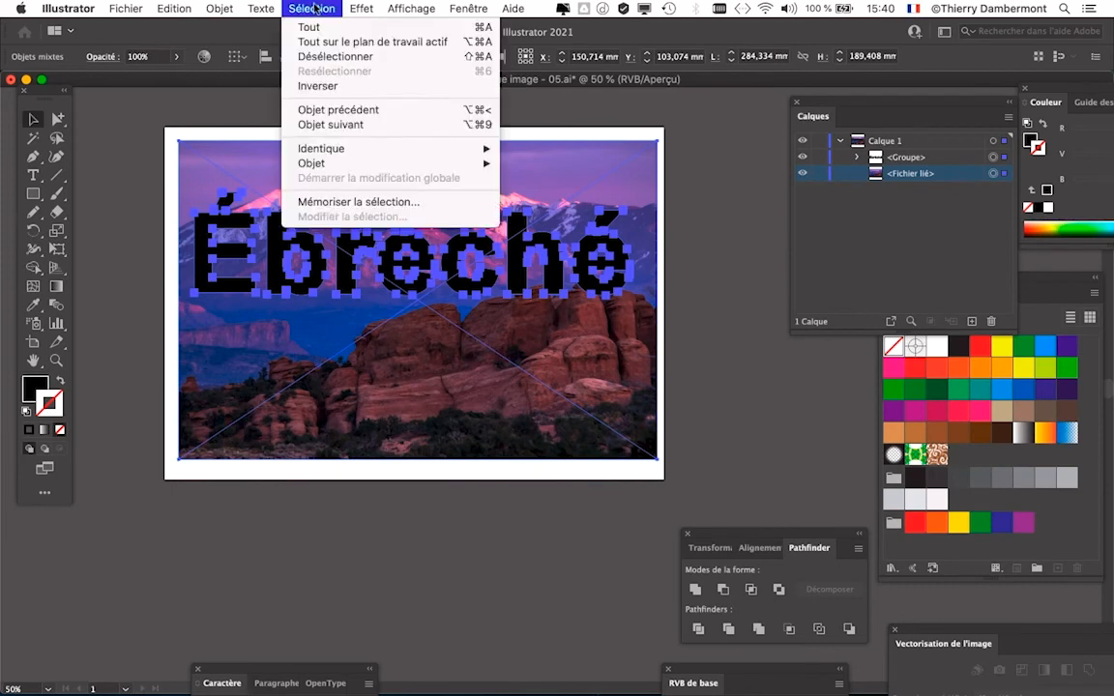
{"action": "left_click", "coordinate": [319, 29]}
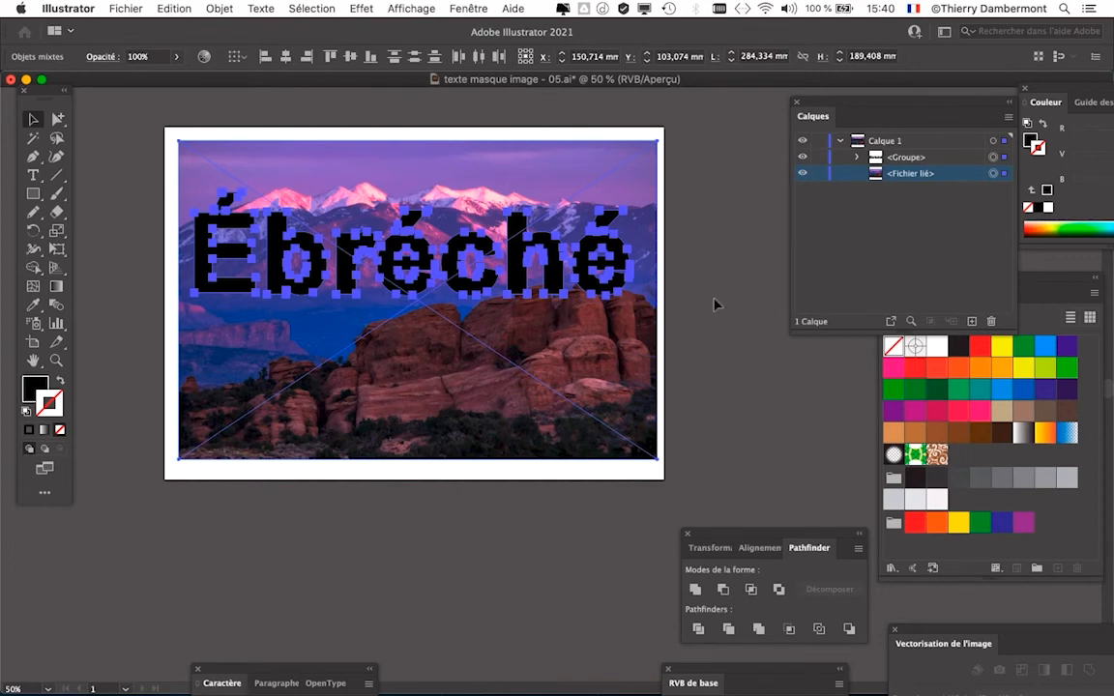
{"action": "left_click_drag", "start_coordinate": [817, 102], "coordinate": [716, 117]}
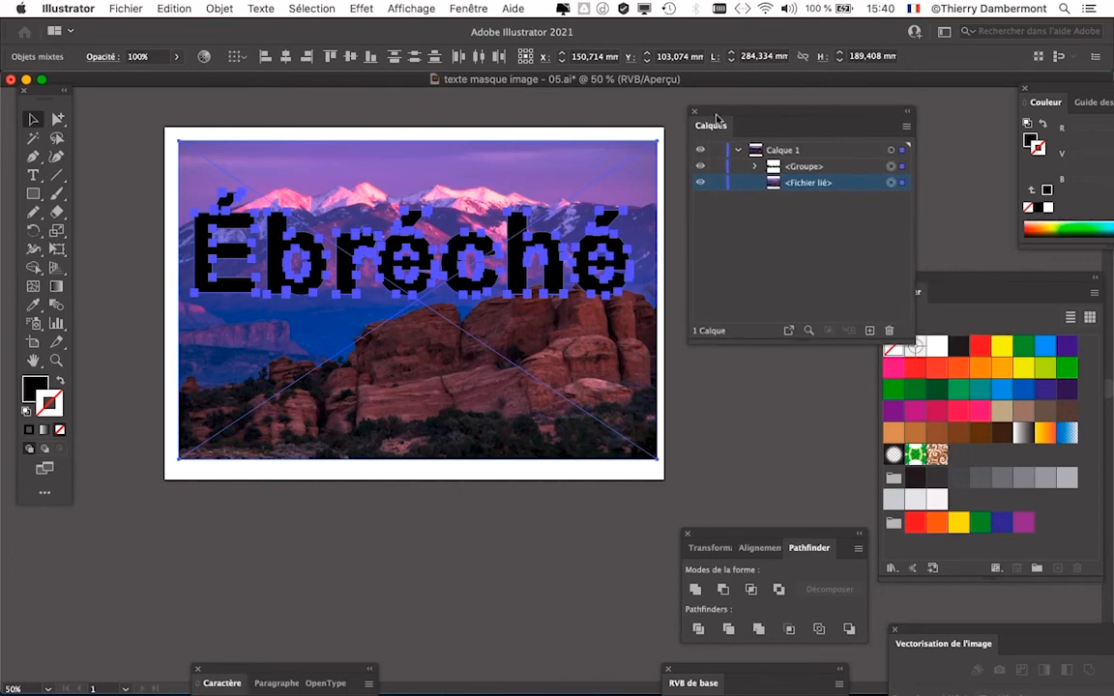
{"action": "left_click_drag", "start_coordinate": [905, 335], "coordinate": [939, 239]}
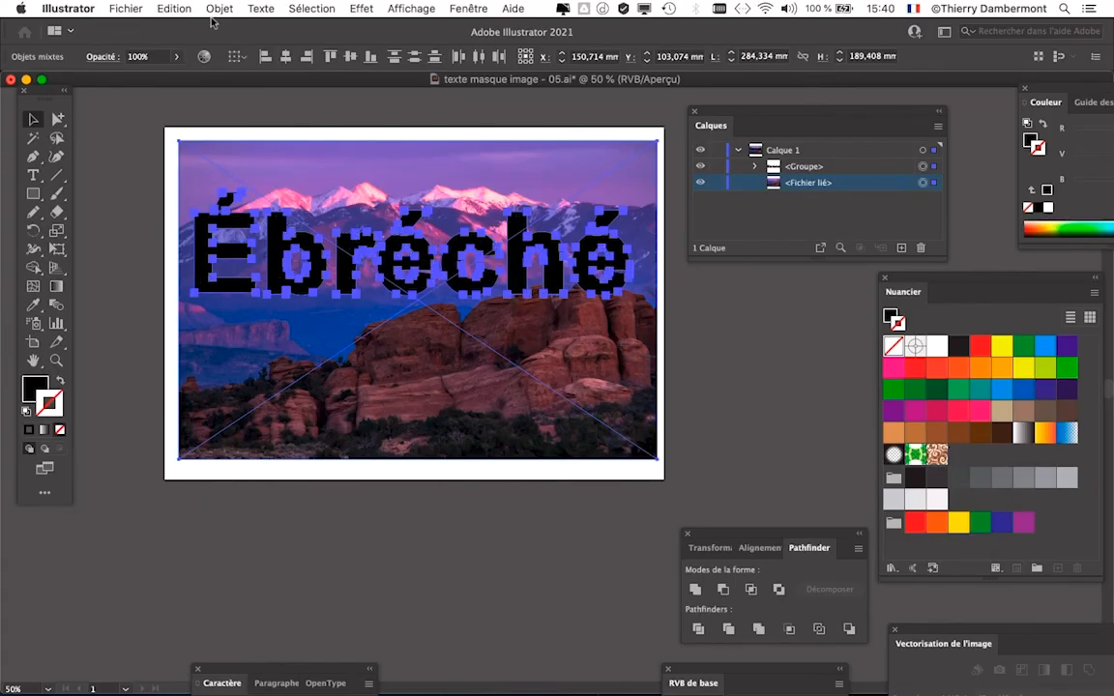
- Try to create a clipping mask from the word's group and the linked image, and undo the mask
{"action": "left_click", "coordinate": [220, 9]}
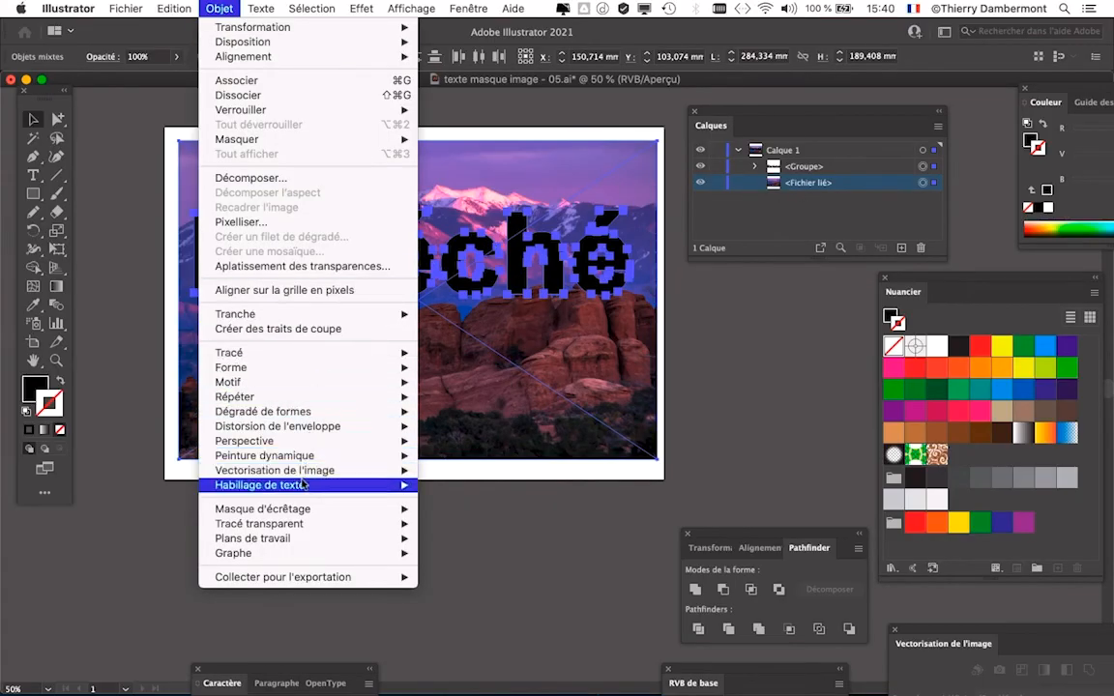
{"action": "mouse_move", "coordinate": [225, 513]}
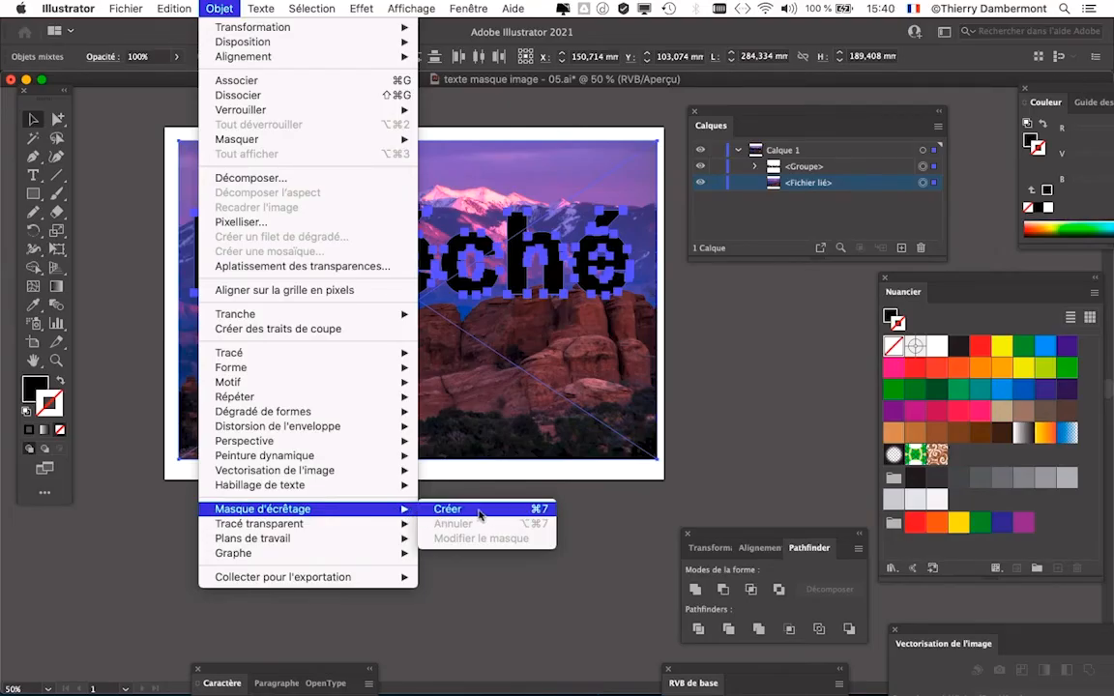
{"action": "left_click", "coordinate": [479, 513]}
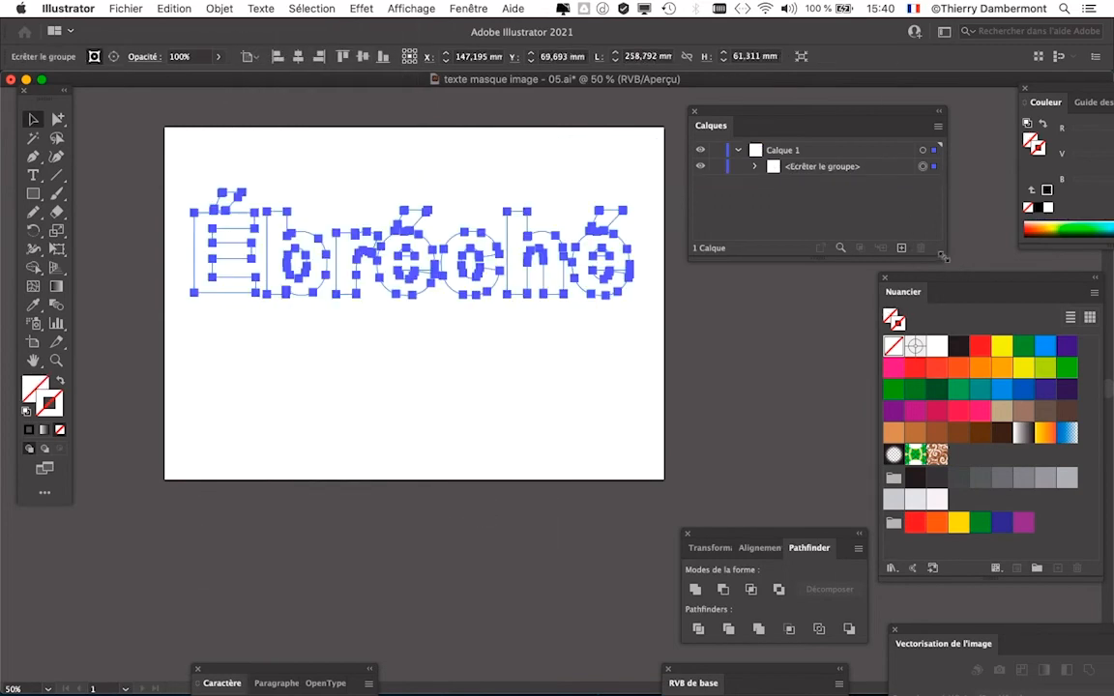
{"action": "left_click_drag", "start_coordinate": [943, 256], "coordinate": [974, 293]}
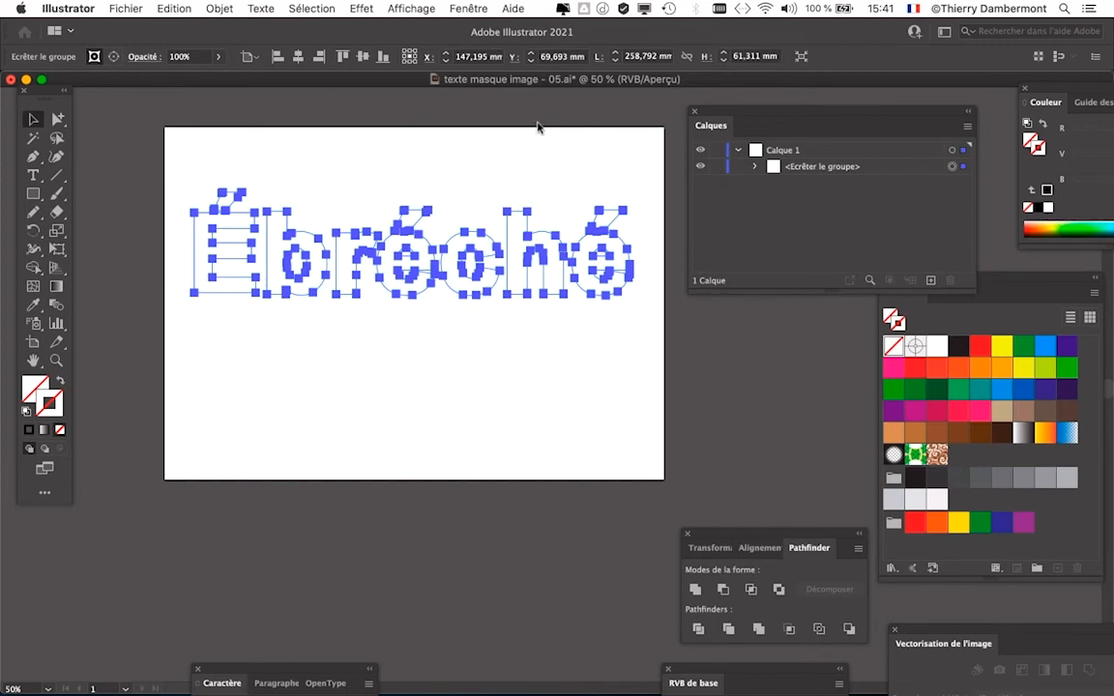
{"action": "left_click", "coordinate": [170, 8]}
{"action": "left_click", "coordinate": [182, 26]}
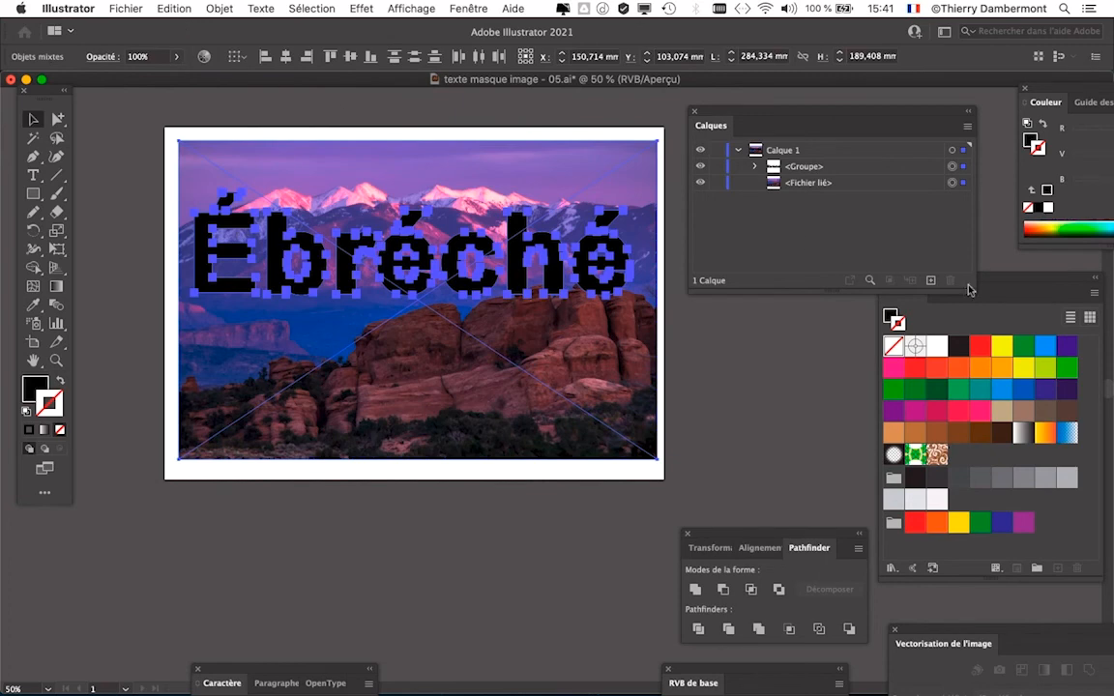
- Lock the linked image and expand the word's group, fitting the layer list beside the artwork with all its paths showing
{"action": "left_click_drag", "start_coordinate": [973, 291], "coordinate": [918, 308]}
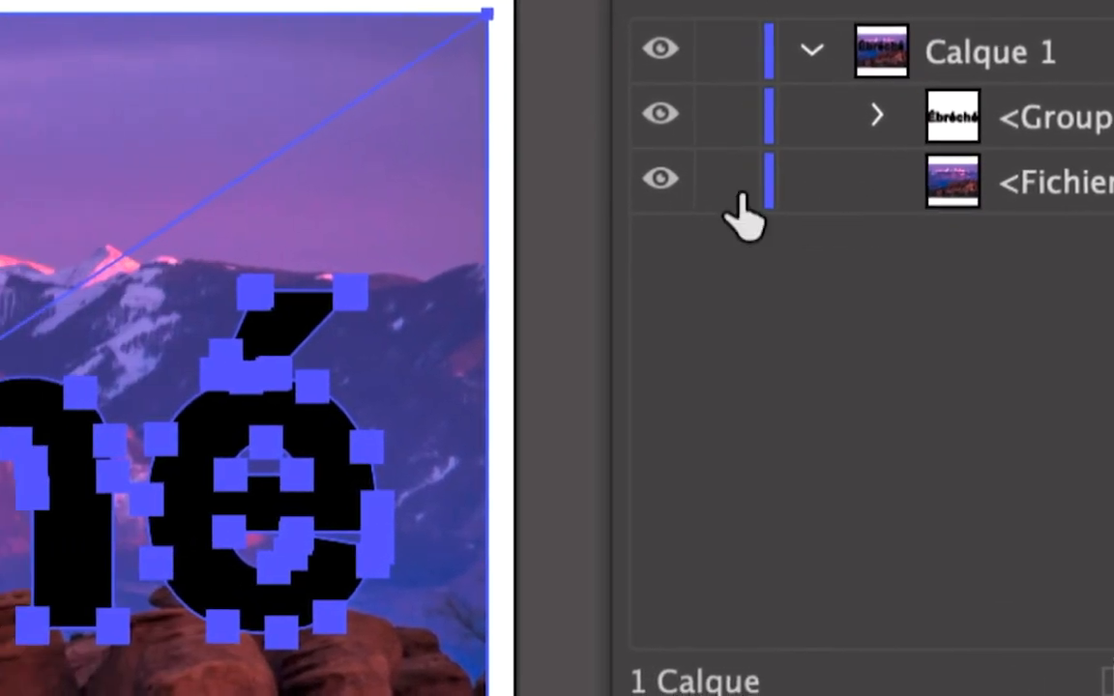
{"action": "left_click", "coordinate": [417, 48]}
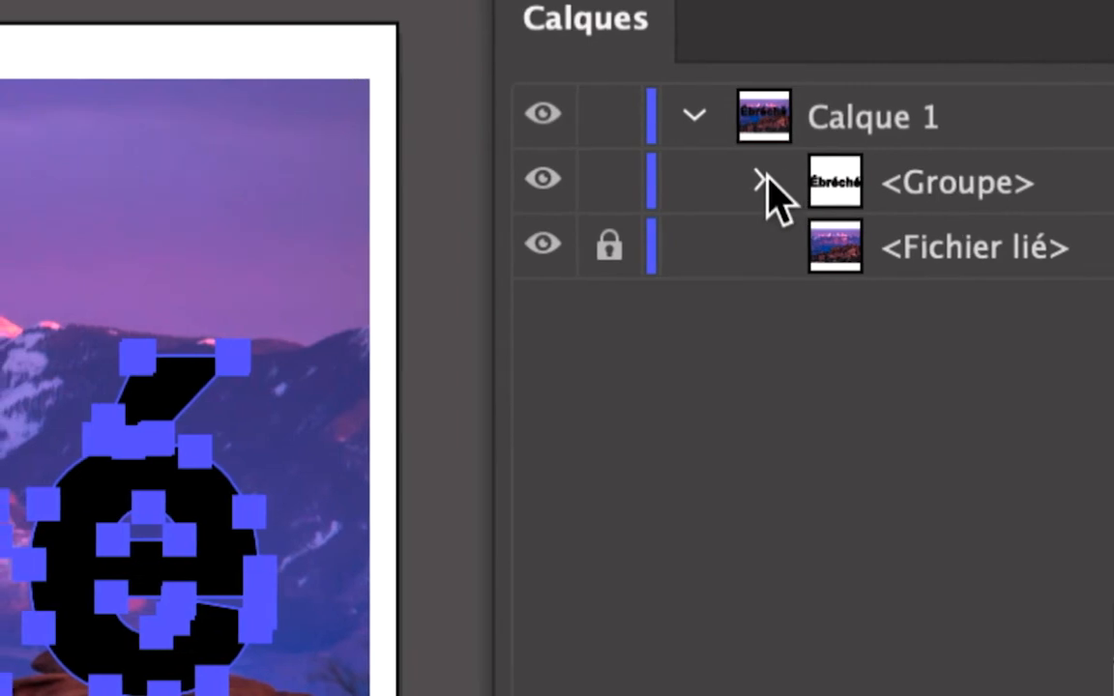
{"action": "left_click", "coordinate": [763, 180]}
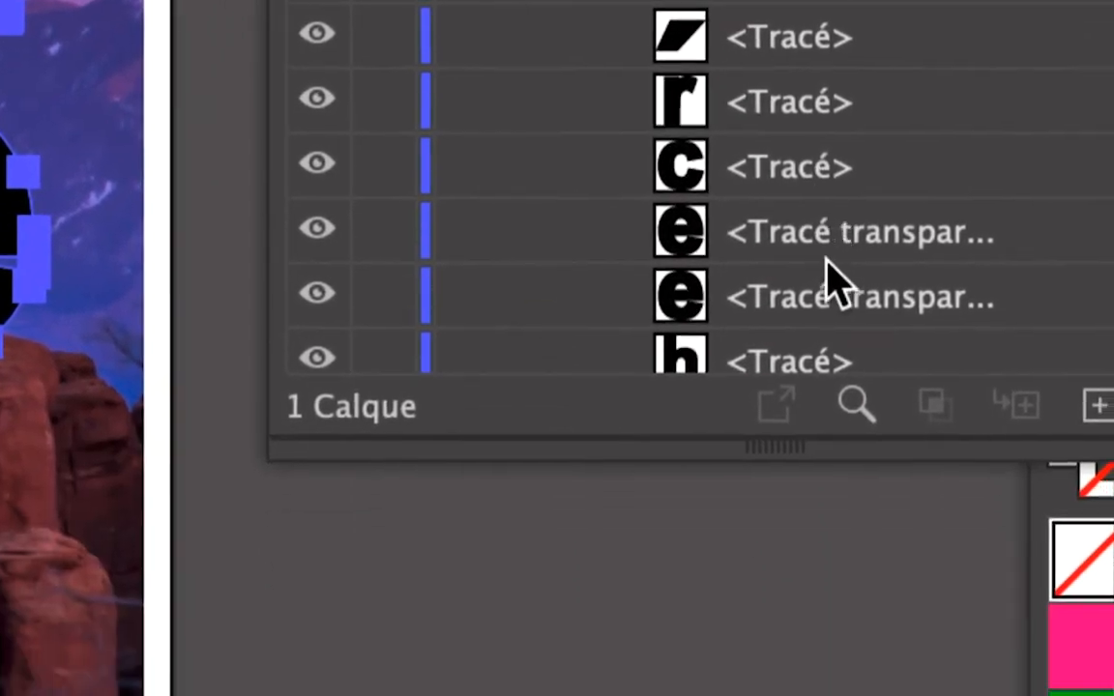
{"action": "left_click_drag", "start_coordinate": [805, 446], "coordinate": [814, 379]}
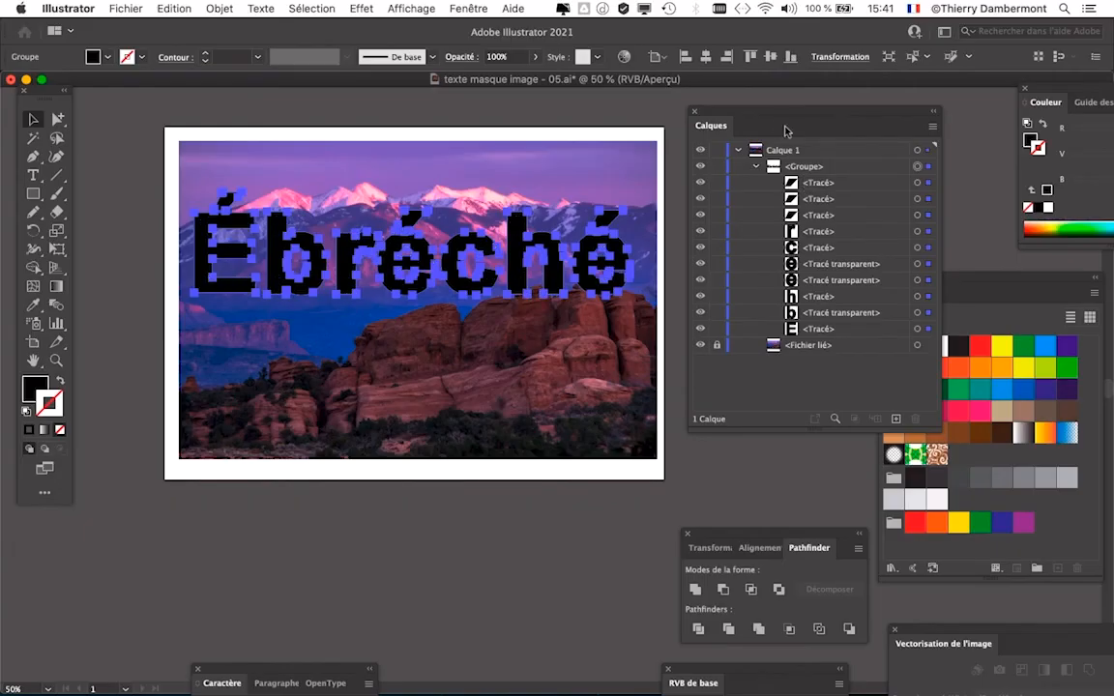
{"action": "left_click_drag", "start_coordinate": [692, 100], "coordinate": [723, 91]}
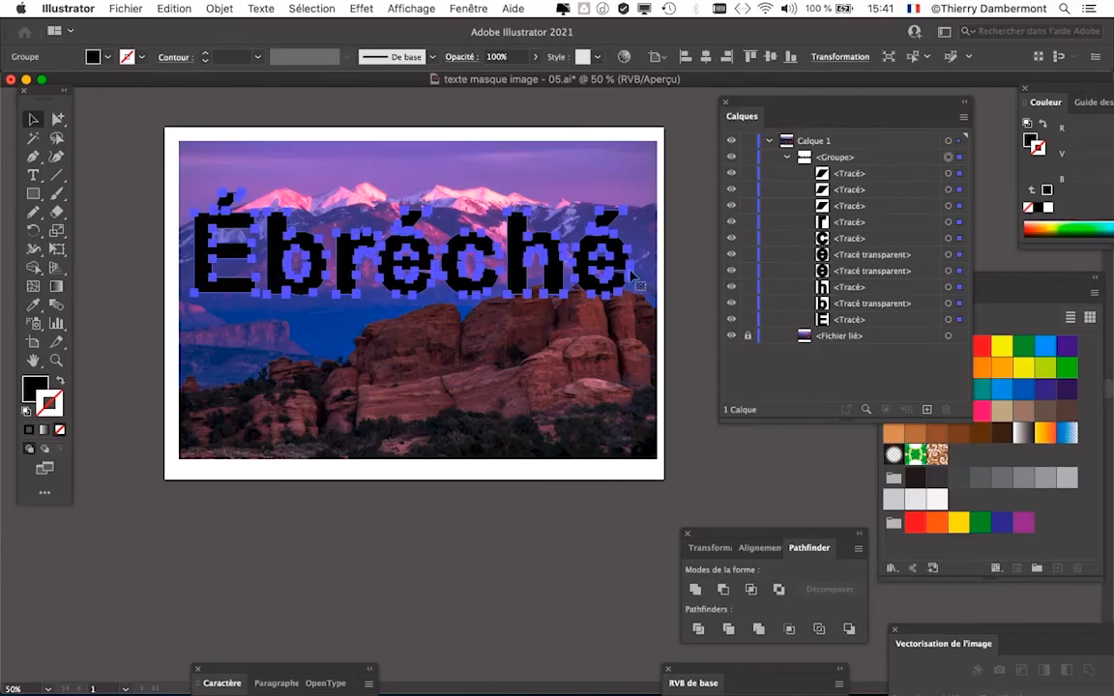
- Reselect the traced word on the artboard and release the compound paths of its letters
{"action": "left_click", "coordinate": [150, 167]}
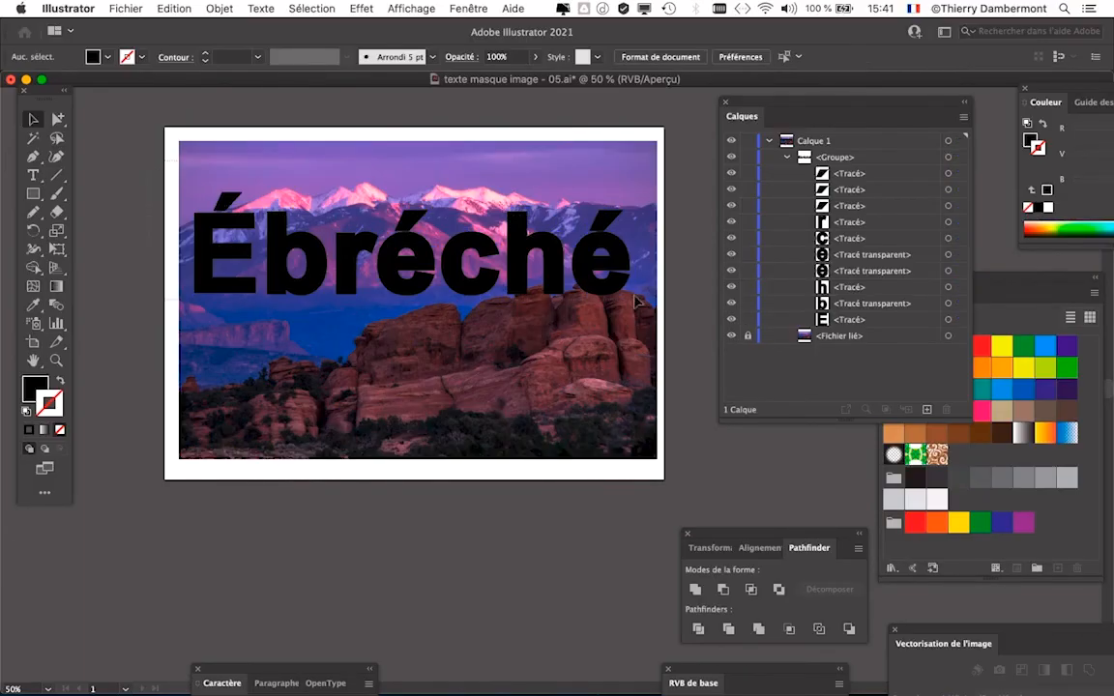
{"action": "left_click", "coordinate": [575, 271]}
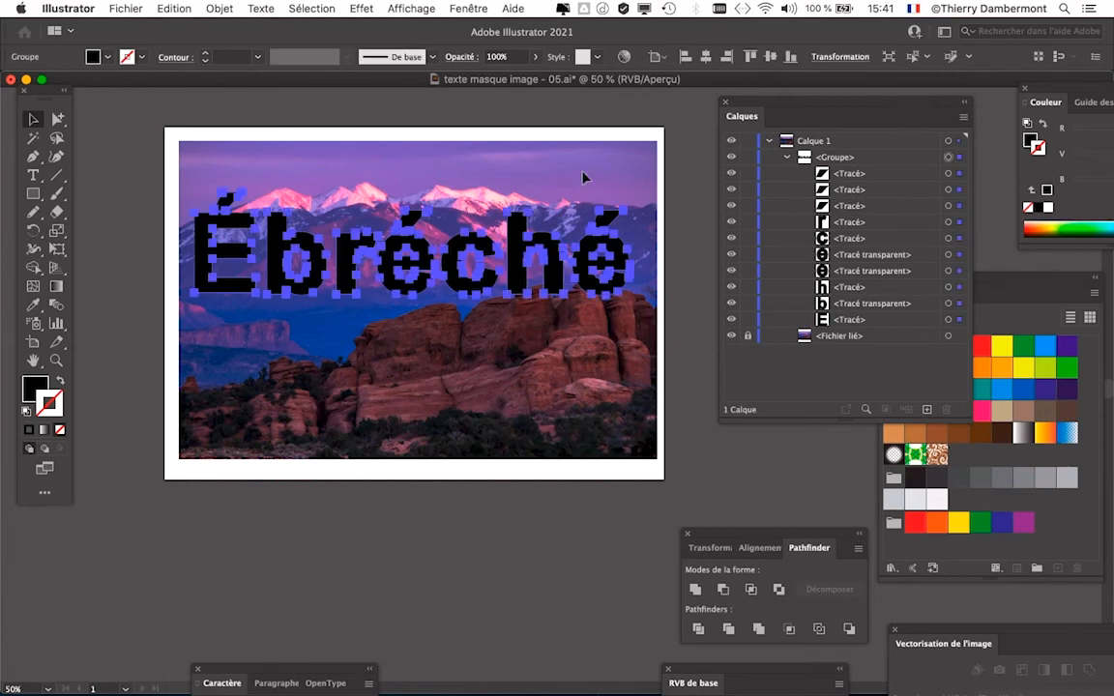
{"action": "left_click", "coordinate": [218, 8]}
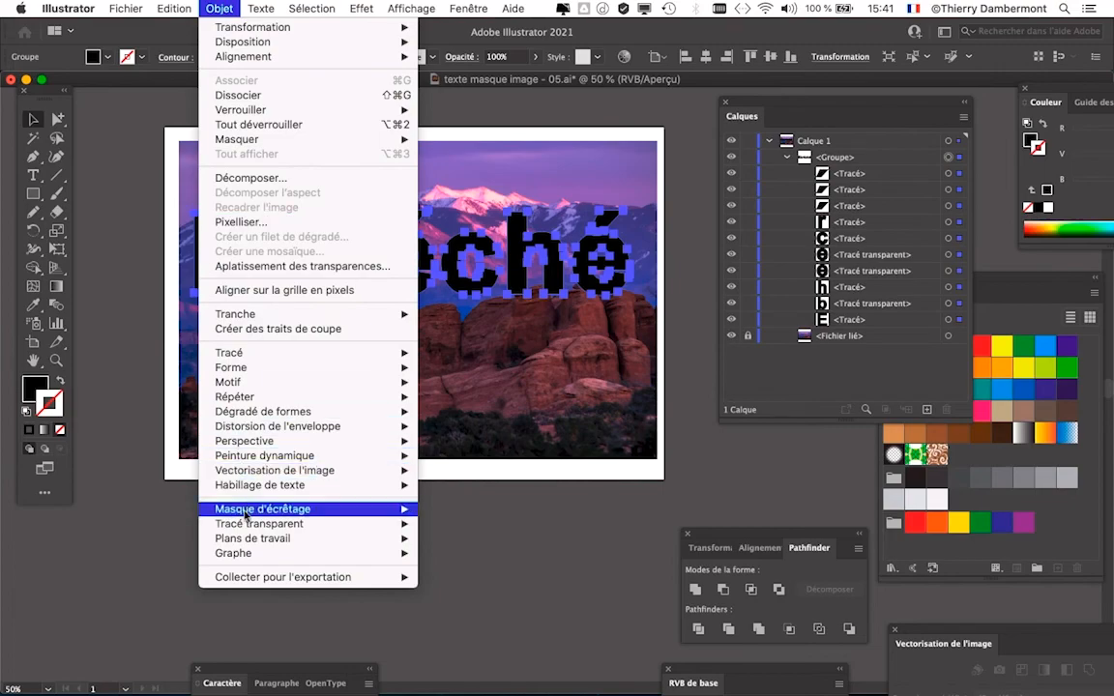
{"action": "mouse_move", "coordinate": [248, 526]}
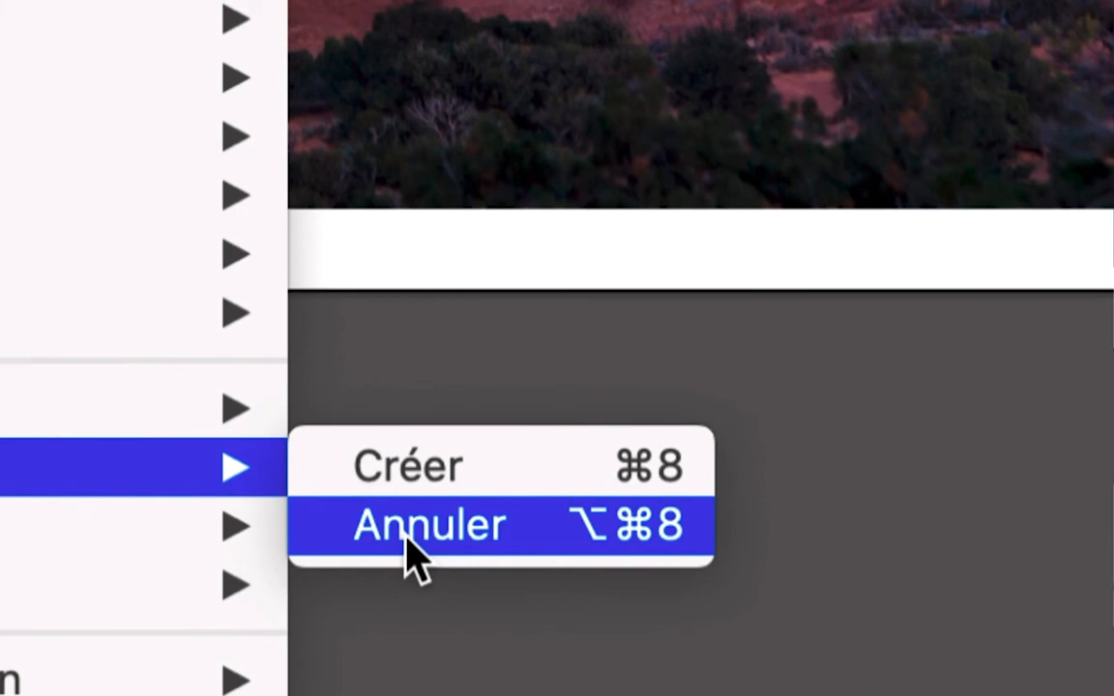
{"action": "left_click", "coordinate": [407, 539]}
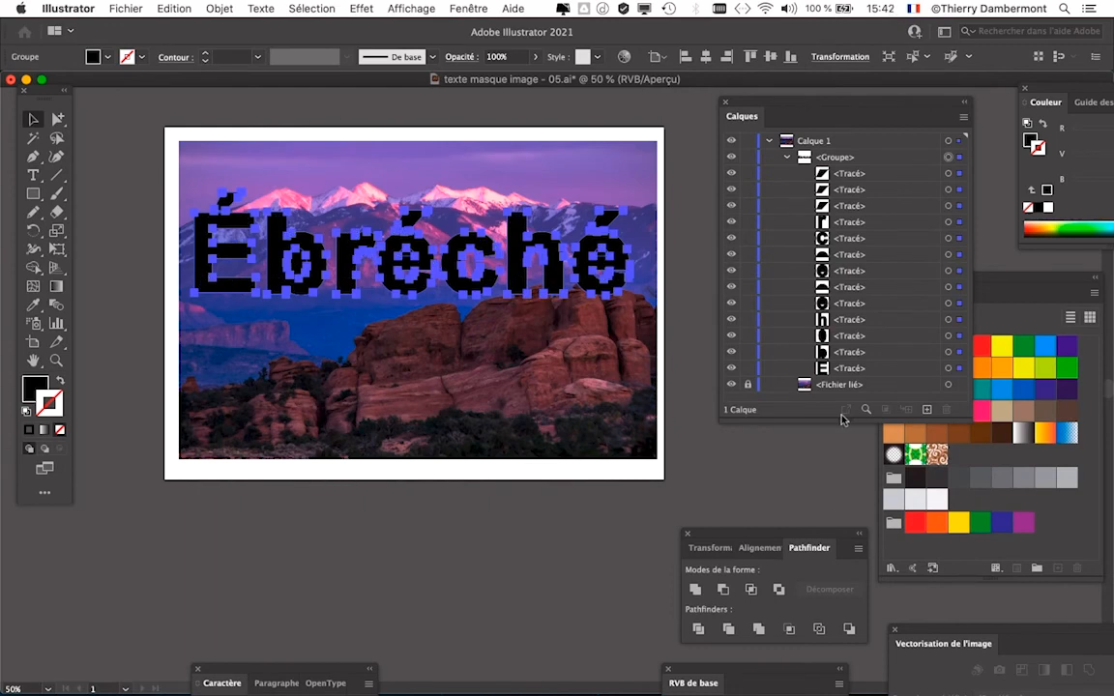
- Examine the released paths in the layer list and the counters of the letters "e" and "b" up close
{"action": "left_click_drag", "start_coordinate": [843, 419], "coordinate": [841, 462]}
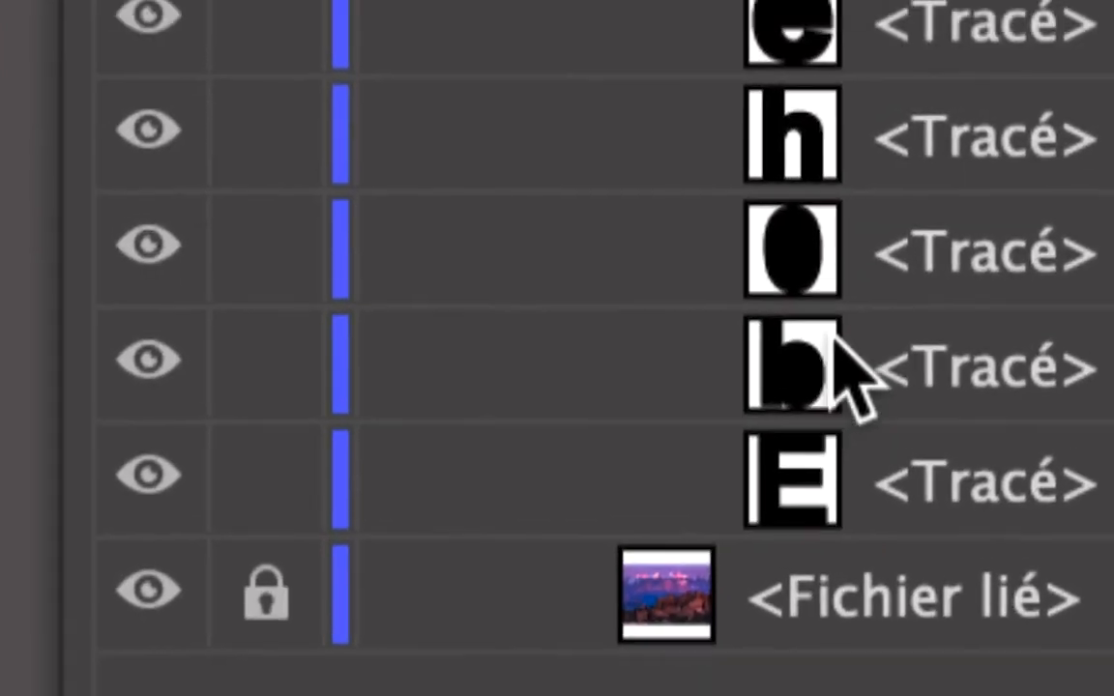
{"action": "scroll", "coordinate": [824, 341], "scroll_direction": "up", "scroll_amount": 4}
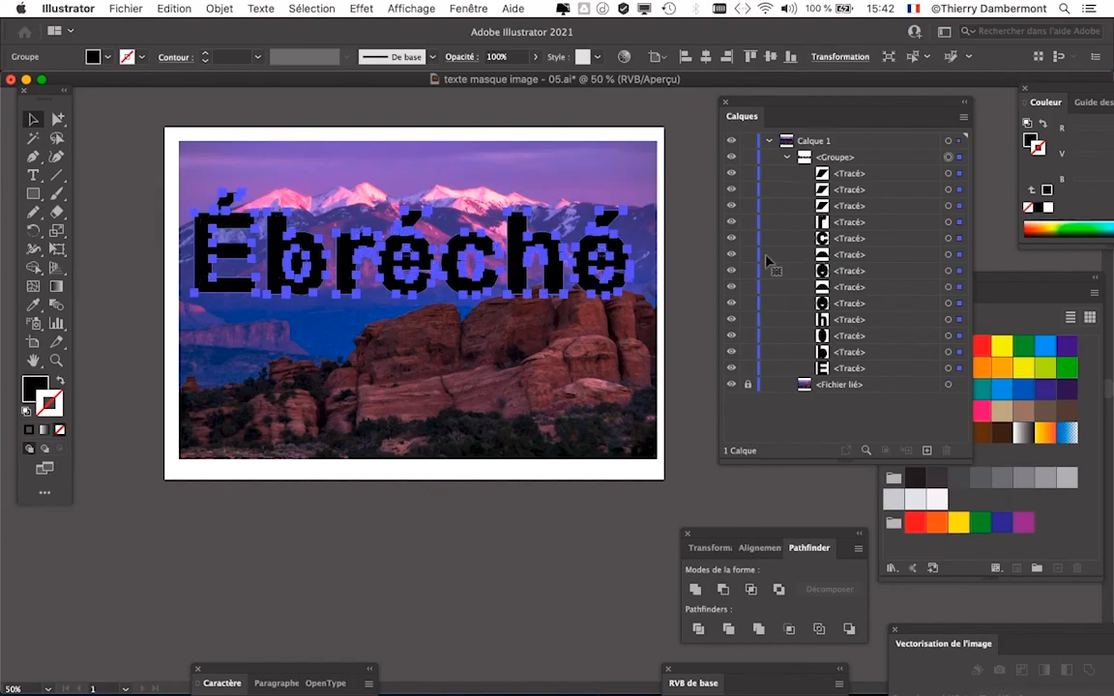
{"action": "scroll", "coordinate": [468, 259], "scroll_direction": "up", "scroll_amount": 10}
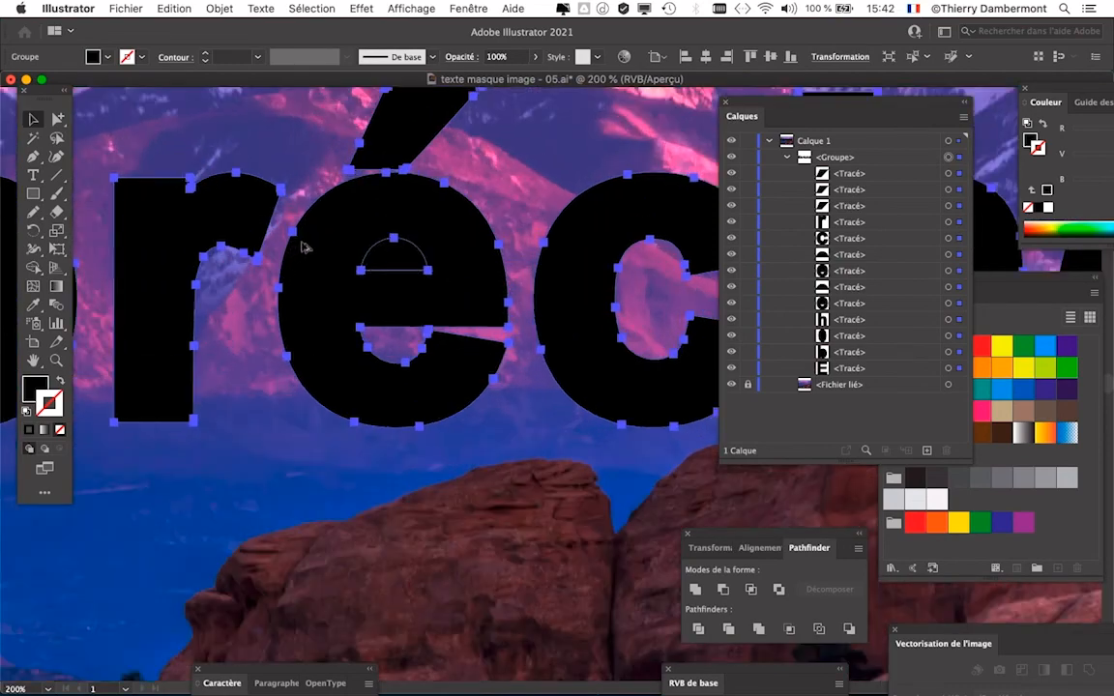
{"action": "scroll", "coordinate": [379, 259], "scroll_direction": "down", "scroll_amount": 10}
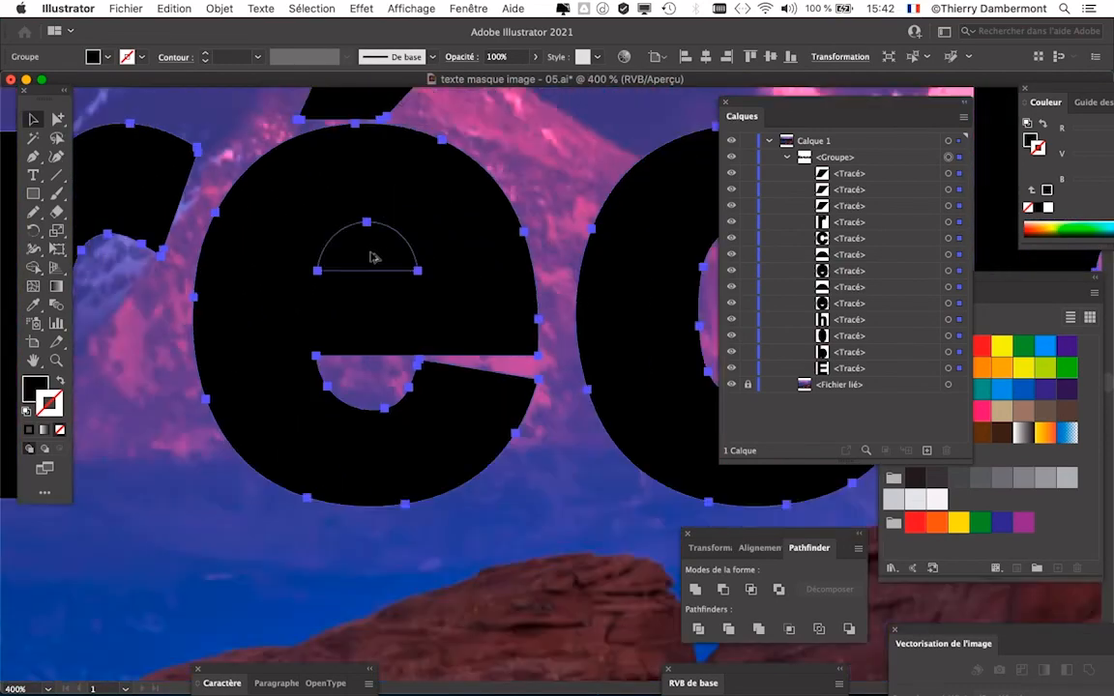
{"action": "scroll", "coordinate": [210, 267], "scroll_direction": "up", "scroll_amount": 6}
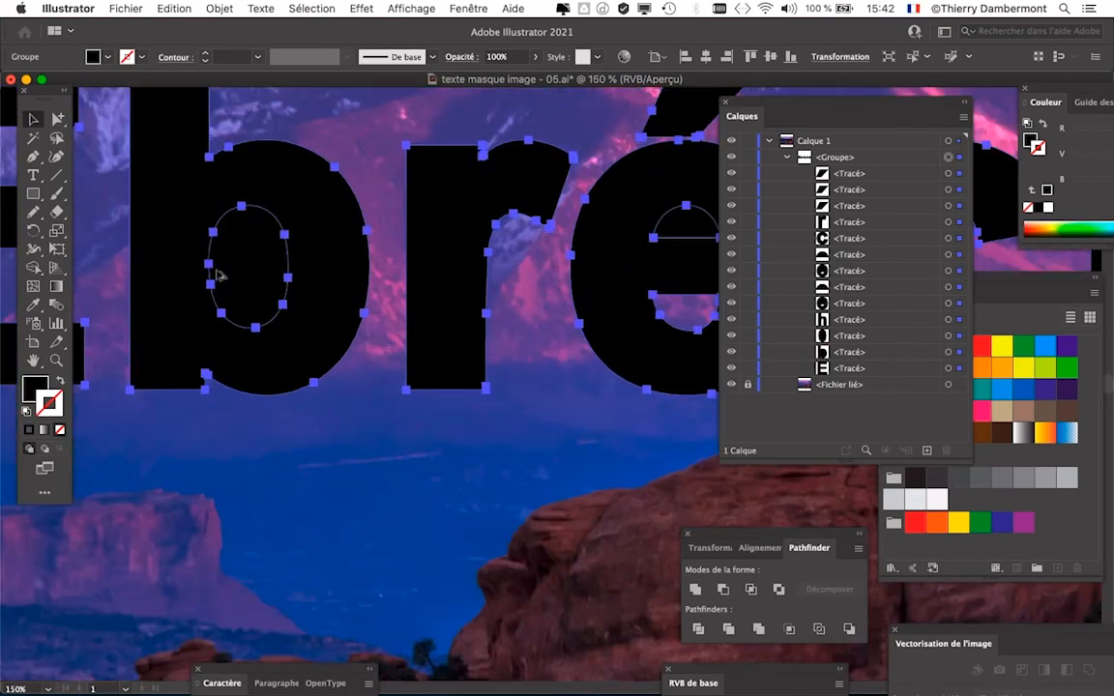
{"action": "scroll", "coordinate": [239, 278], "scroll_direction": "down", "scroll_amount": 12}
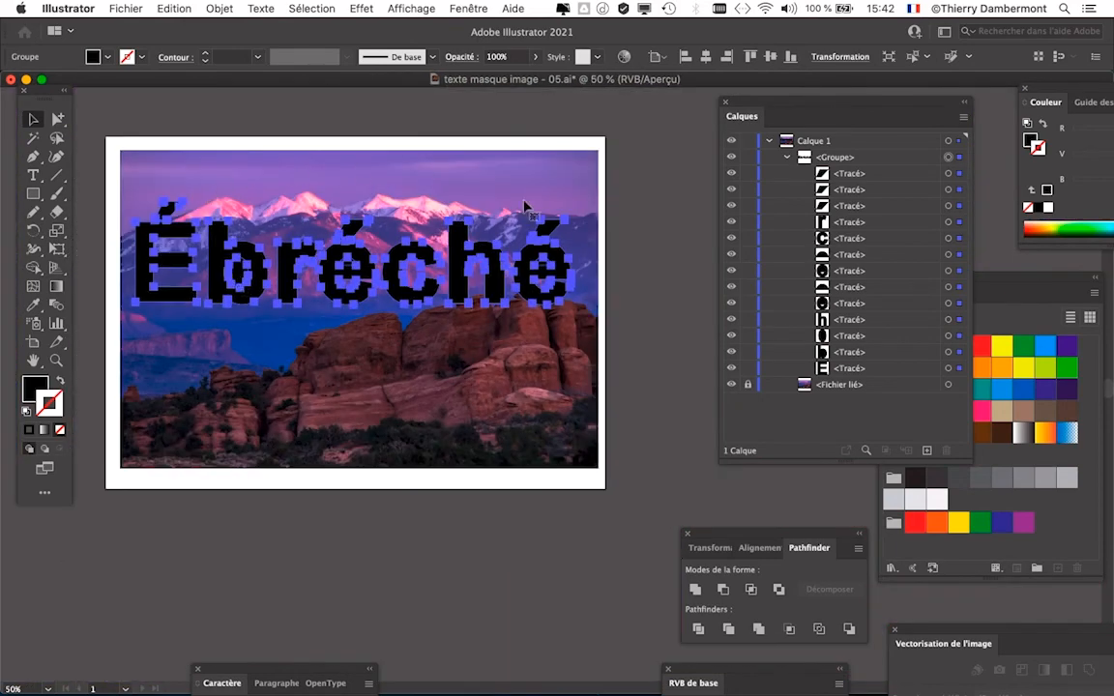
{"action": "left_click_drag", "start_coordinate": [450, 334], "coordinate": [501, 339]}
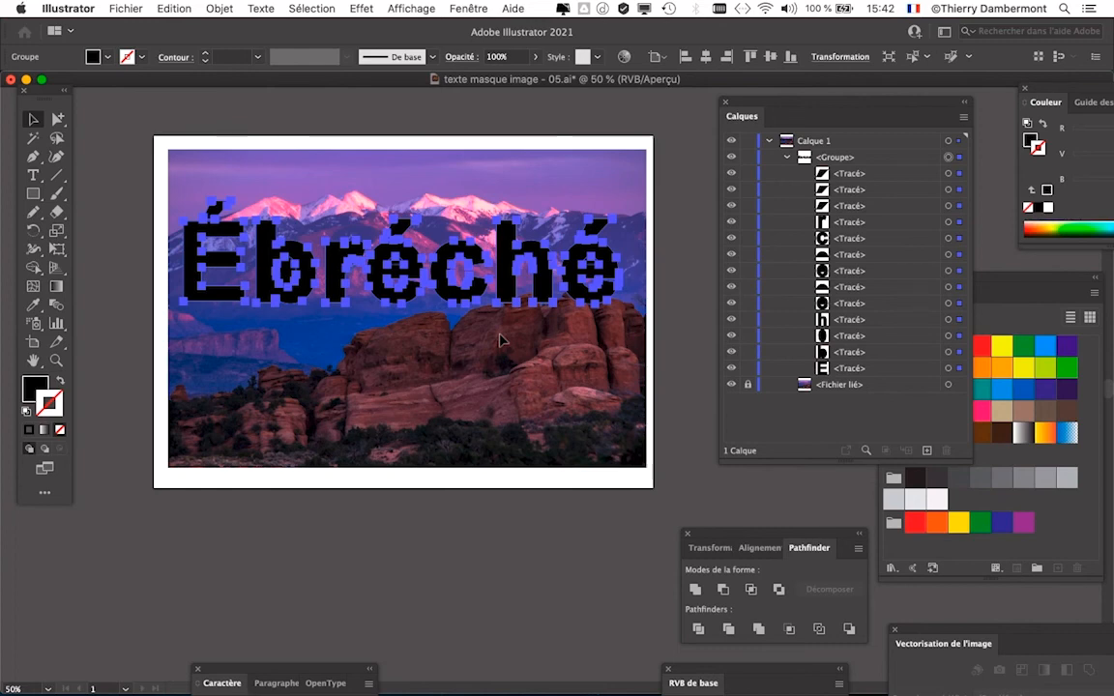
- Combine all the selected letter and accent paths of the word into a single compound path
{"action": "left_click", "coordinate": [219, 8]}
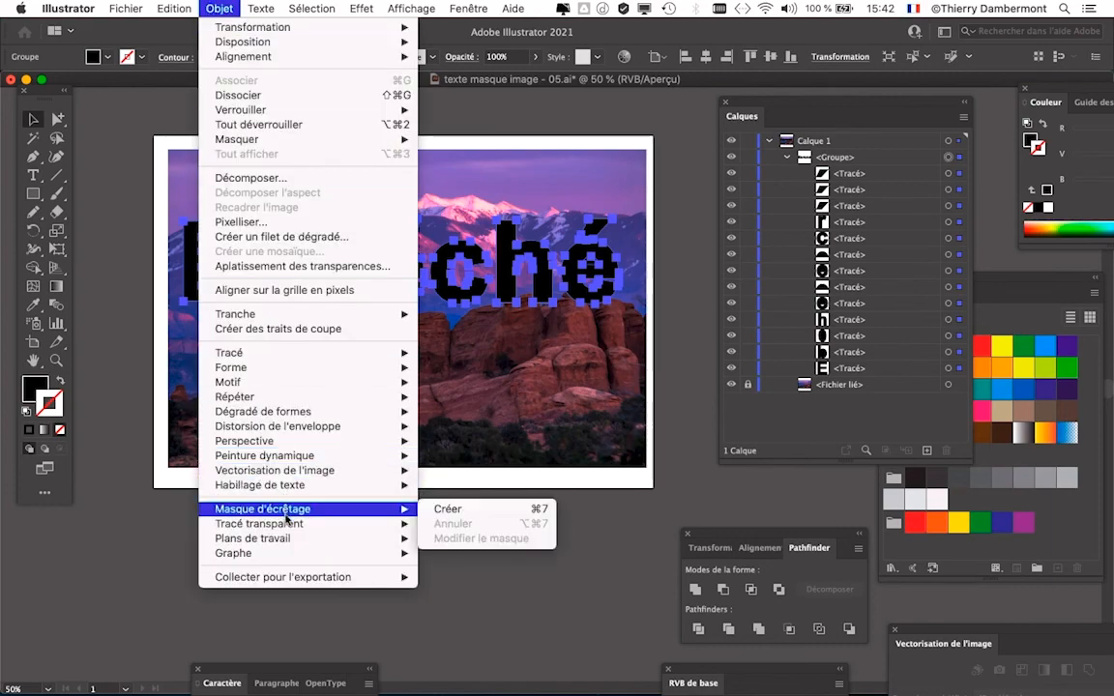
{"action": "mouse_move", "coordinate": [367, 524]}
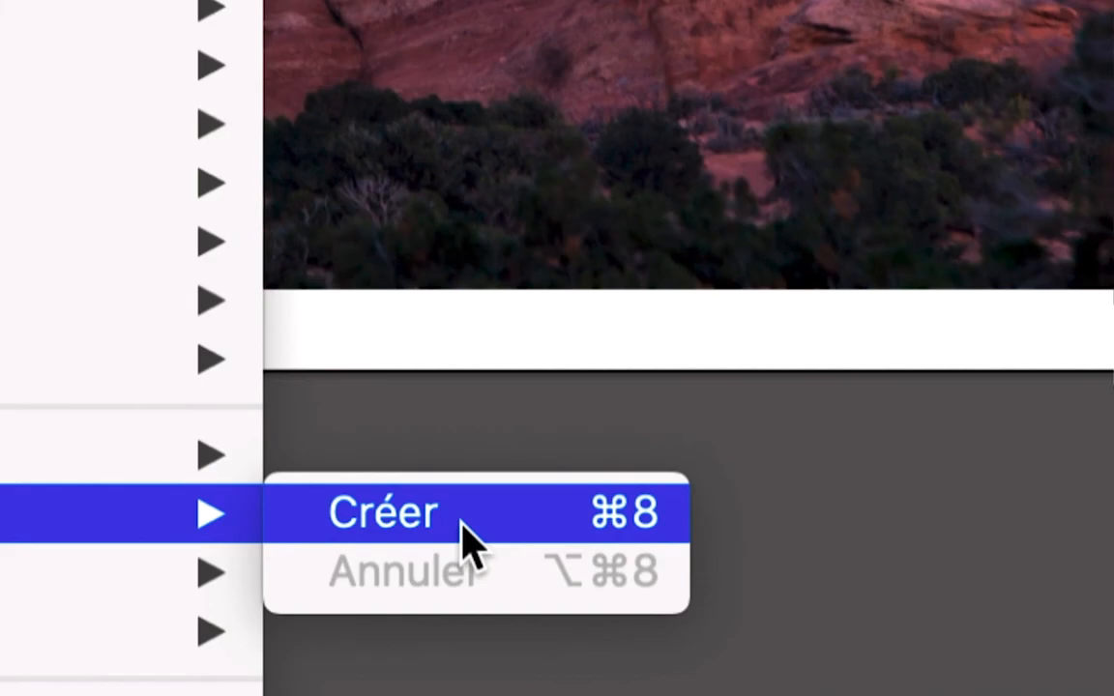
{"action": "left_click", "coordinate": [525, 537]}
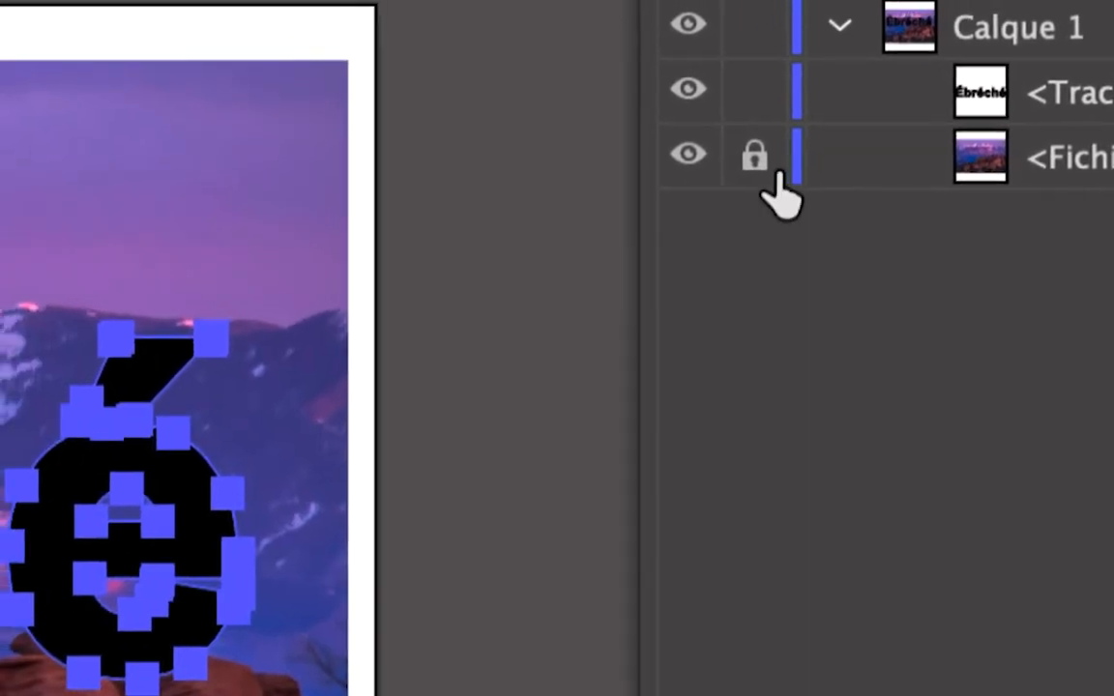
- Unlock the linked image, add it to the selection and create a clipping mask with the word's compound path
{"action": "left_click", "coordinate": [277, 222]}
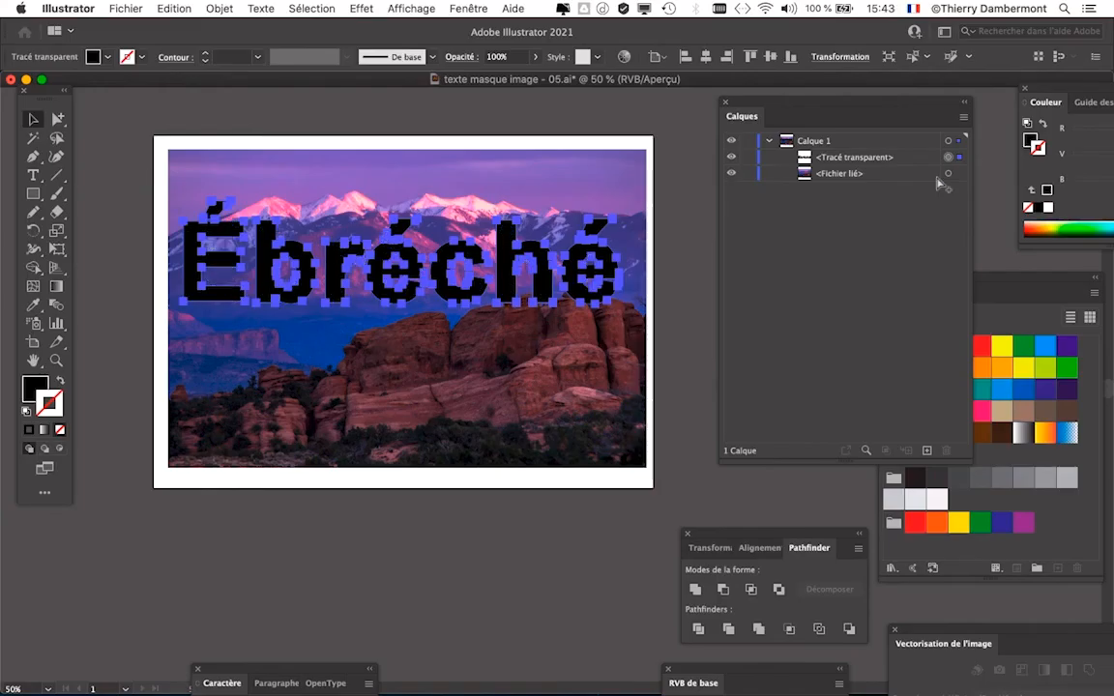
{"action": "left_click", "coordinate": [947, 173], "text": "shift"}
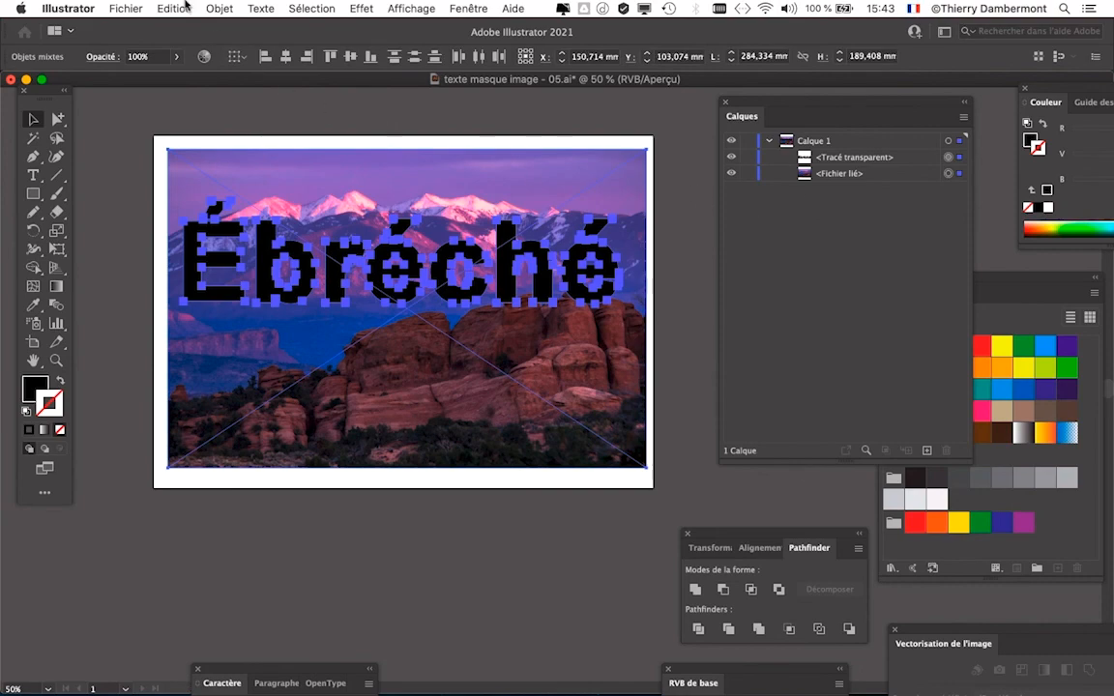
{"action": "left_click", "coordinate": [221, 8]}
{"action": "mouse_move", "coordinate": [377, 438]}
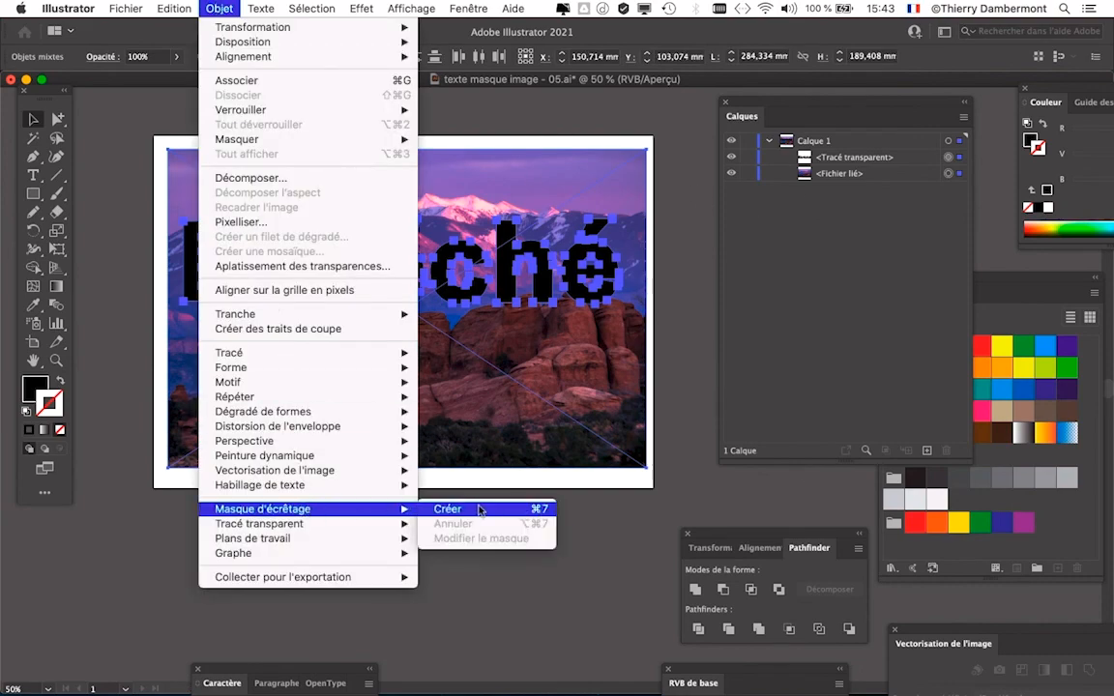
{"action": "left_click", "coordinate": [455, 440]}
{"action": "scroll", "coordinate": [357, 258], "scroll_direction": "up", "scroll_amount": 4}
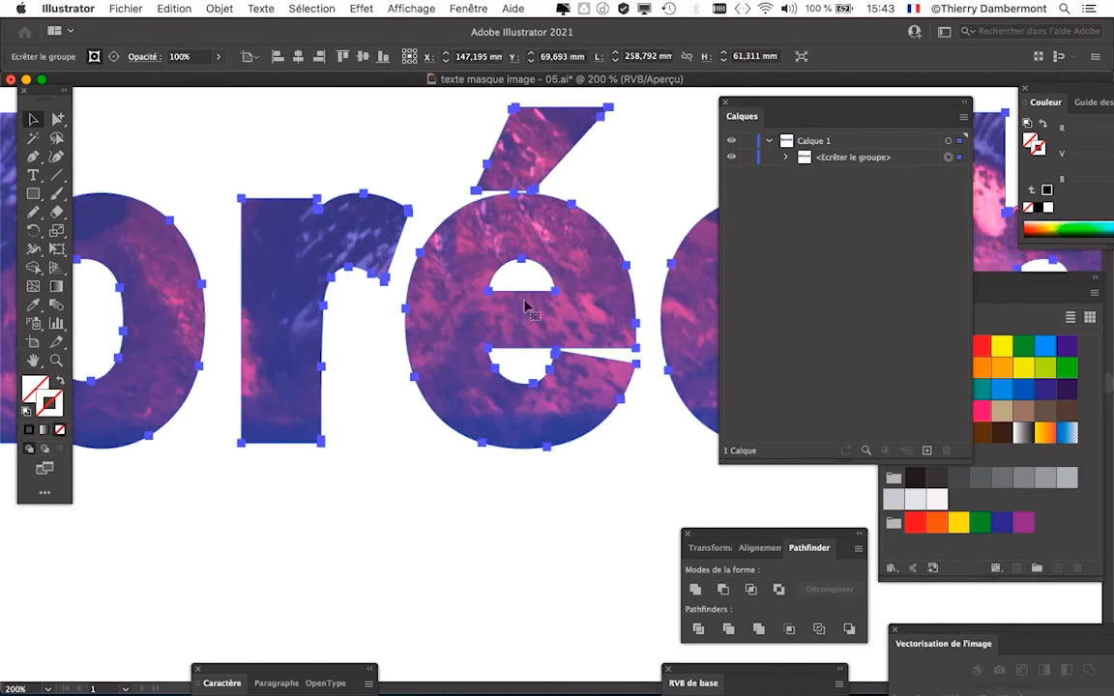
- Examine the photo-filled letters of the clipped word up close, then the whole word on the artboard
{"action": "left_click_drag", "start_coordinate": [644, 362], "coordinate": [126, 424]}
{"action": "left_click_drag", "start_coordinate": [519, 426], "coordinate": [609, 402]}
{"action": "left_click_drag", "start_coordinate": [453, 392], "coordinate": [462, 391]}
{"action": "left_click_drag", "start_coordinate": [208, 375], "coordinate": [608, 376]}
{"action": "left_click_drag", "start_coordinate": [313, 371], "coordinate": [616, 380]}
{"action": "scroll", "coordinate": [541, 391], "scroll_direction": "down", "scroll_amount": 3}
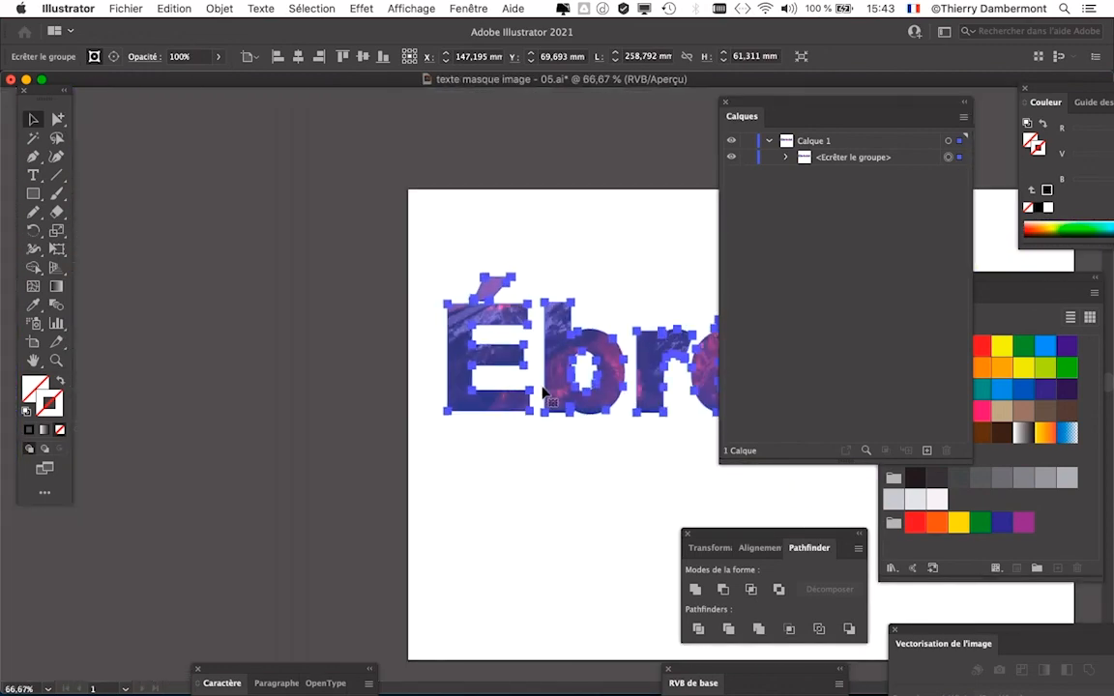
{"action": "left_click_drag", "start_coordinate": [535, 395], "coordinate": [201, 299]}
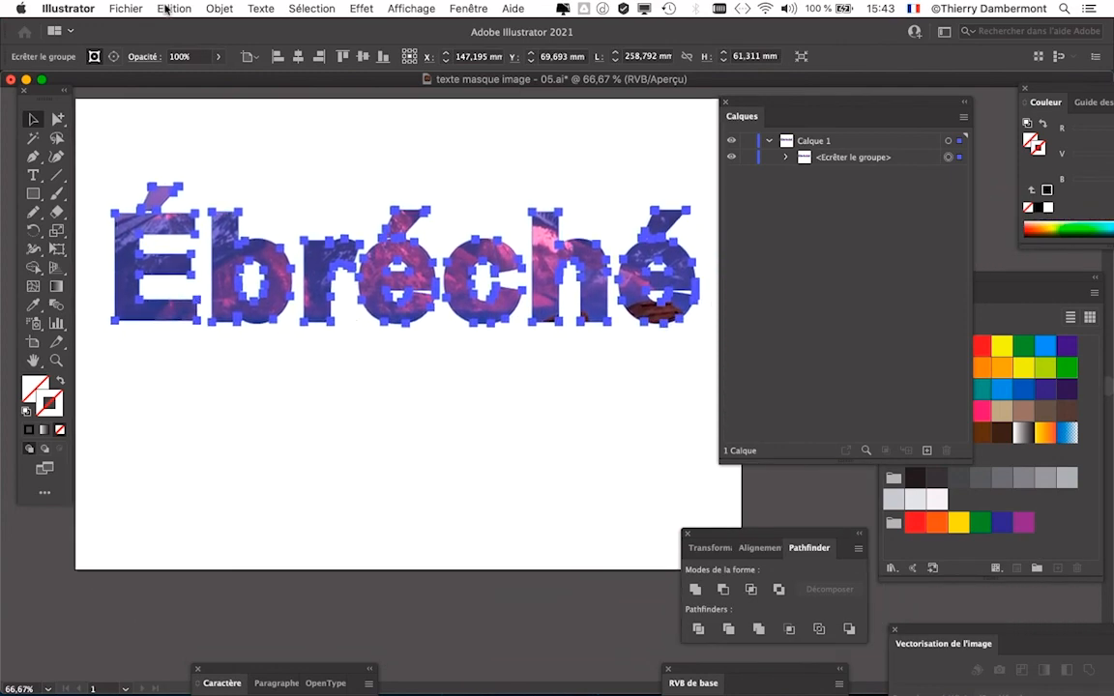
- Revert the document to its last saved version, discarding all current changes
{"action": "left_click", "coordinate": [133, 8]}
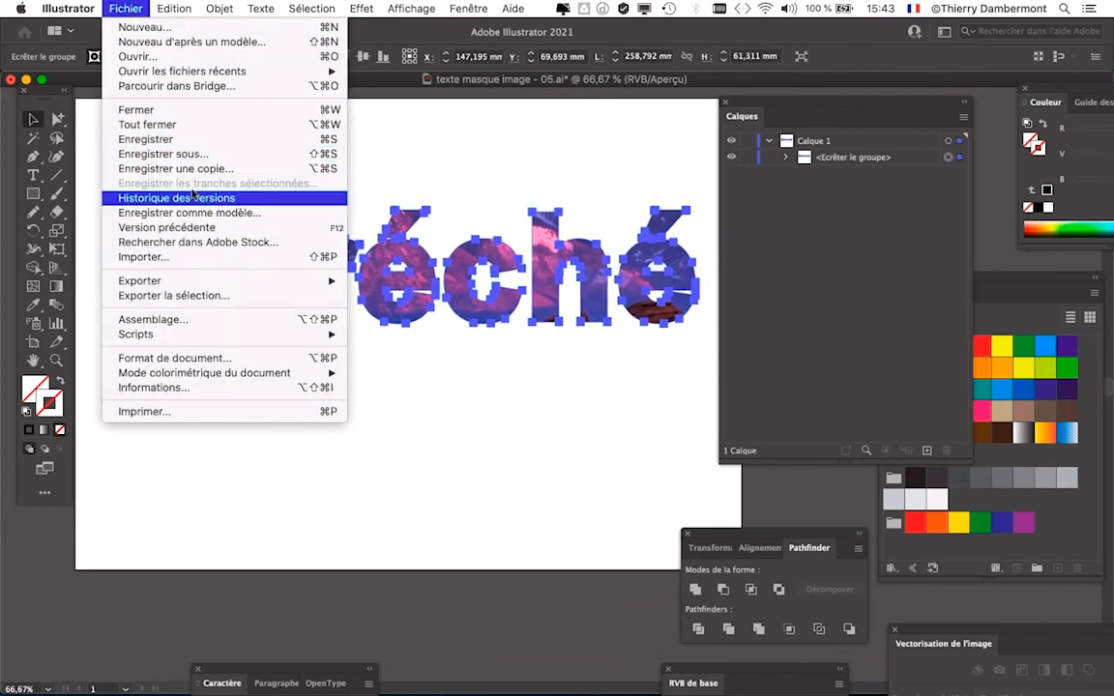
{"action": "left_click", "coordinate": [208, 228]}
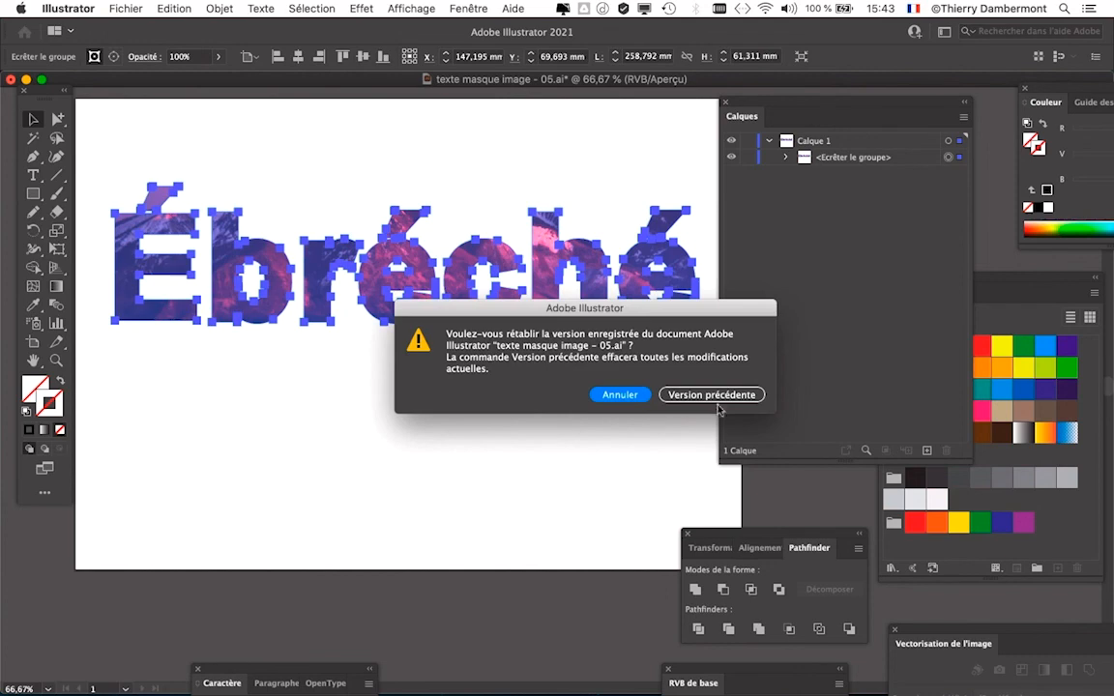
{"action": "left_click", "coordinate": [713, 395]}
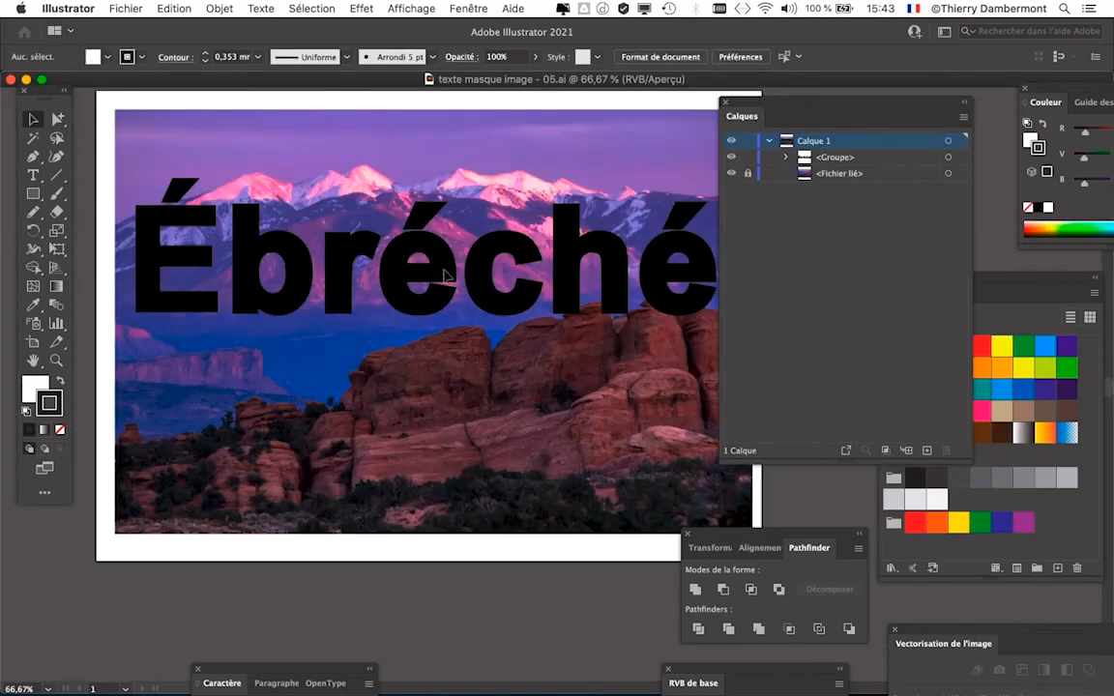
- Select the traced word on the artboard and reduce the height of the layer list
{"action": "left_click", "coordinate": [445, 275]}
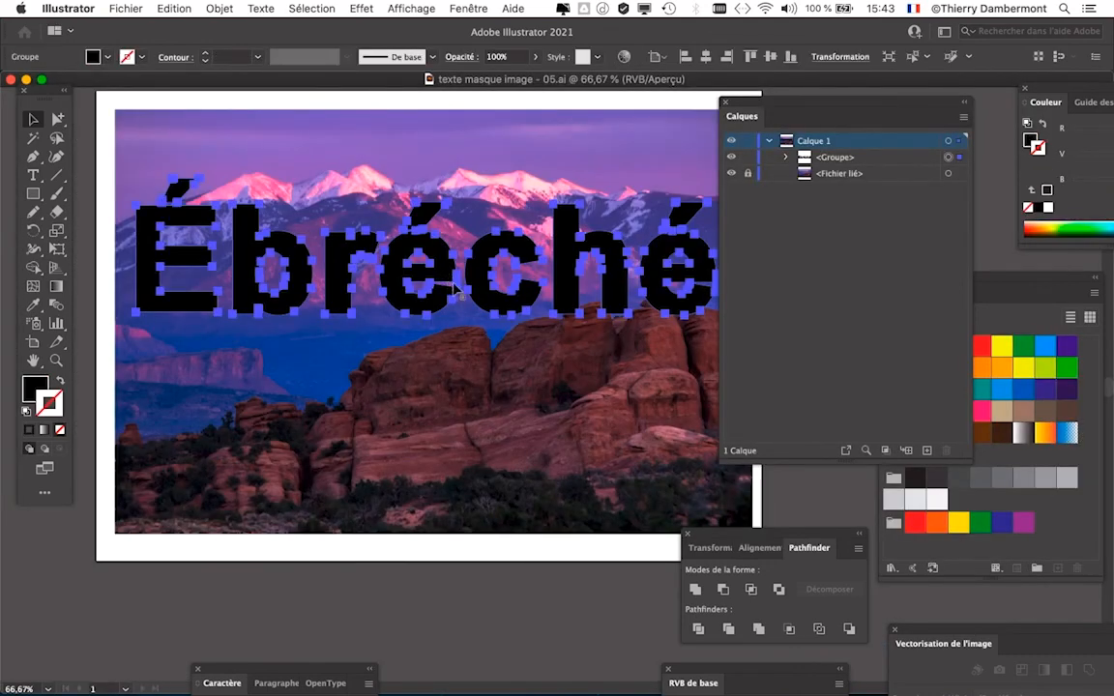
{"action": "left_click", "coordinate": [923, 383]}
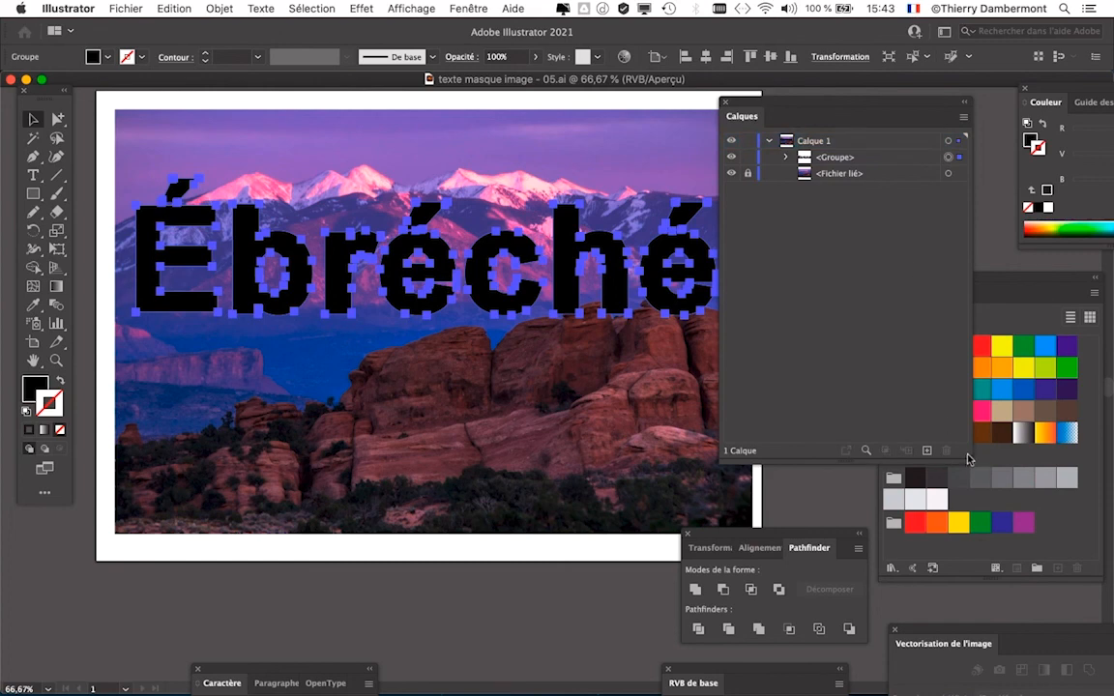
{"action": "left_click_drag", "start_coordinate": [967, 460], "coordinate": [967, 266]}
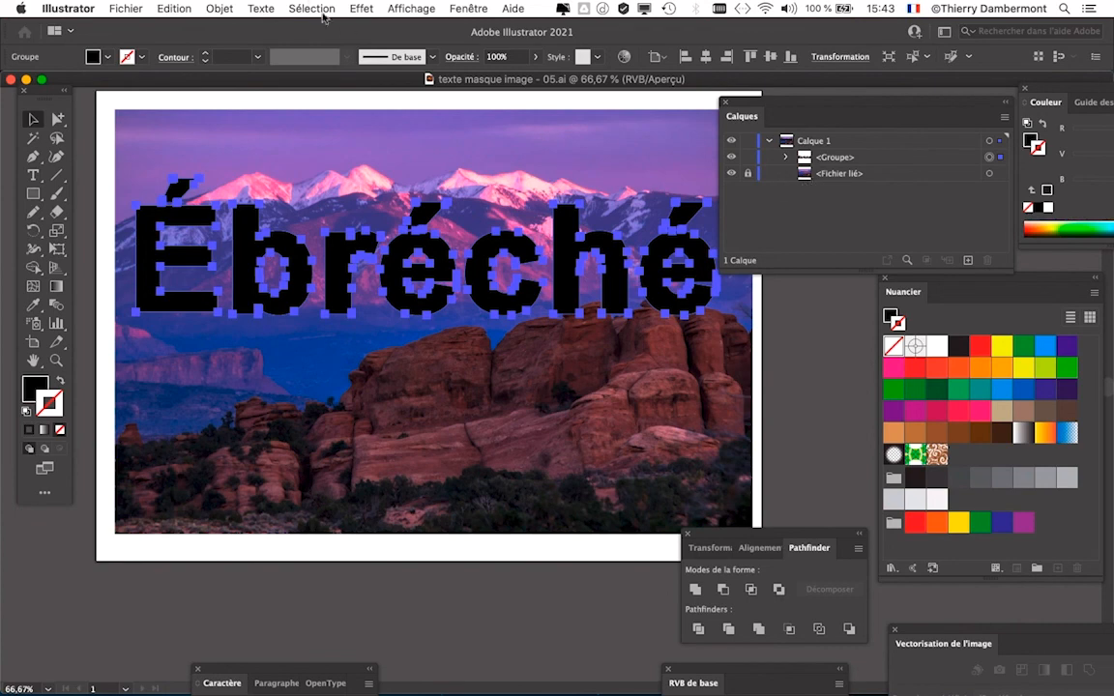
- Select all unlocked artwork and release the compound paths of the traced word
{"action": "left_click", "coordinate": [314, 9]}
{"action": "left_click", "coordinate": [313, 27]}
{"action": "key", "text": "super+minus"}
{"action": "left_click_drag", "start_coordinate": [426, 344], "coordinate": [388, 340]}
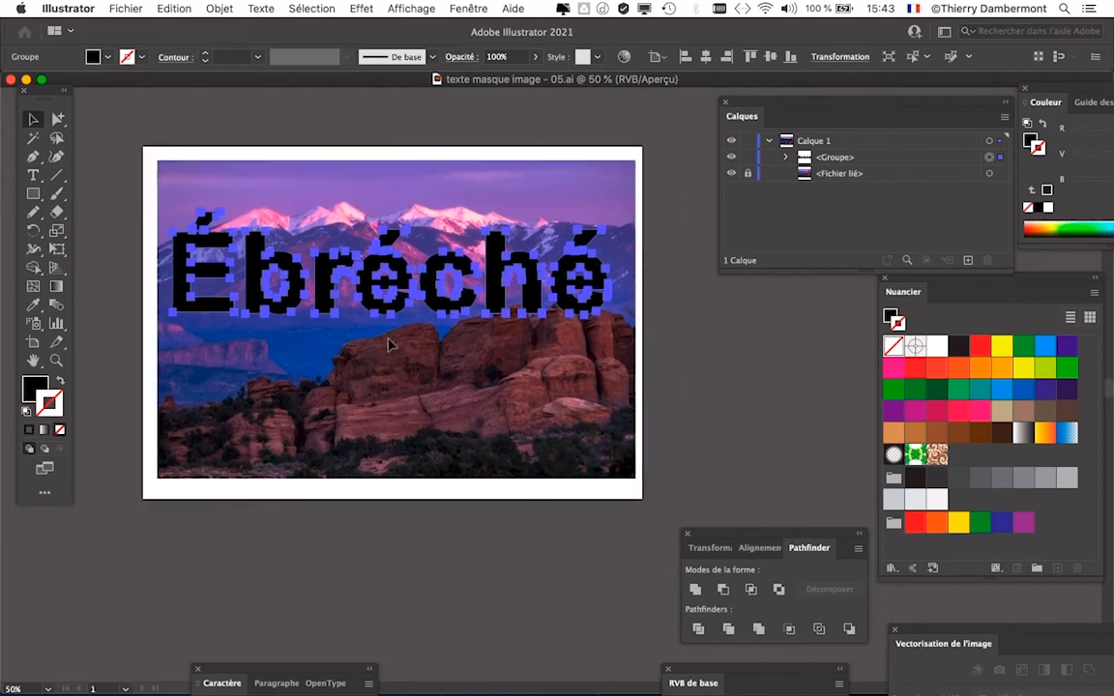
{"action": "key", "text": "a"}
{"action": "left_click", "coordinate": [232, 8]}
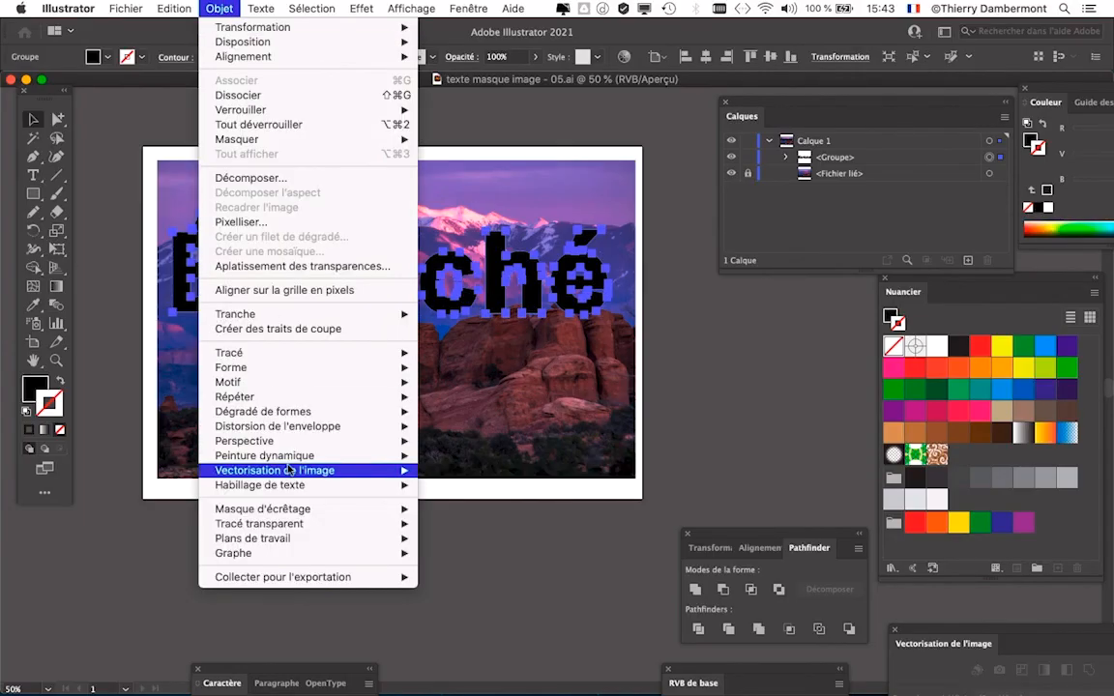
{"action": "mouse_move", "coordinate": [288, 525]}
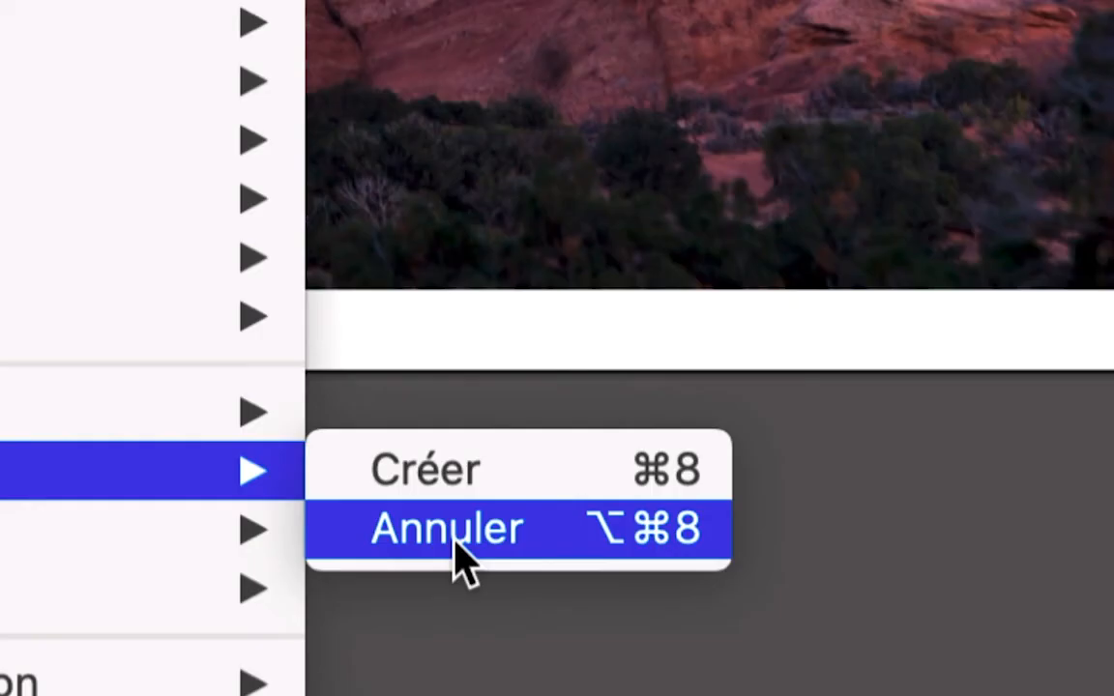
{"action": "left_click", "coordinate": [462, 564]}
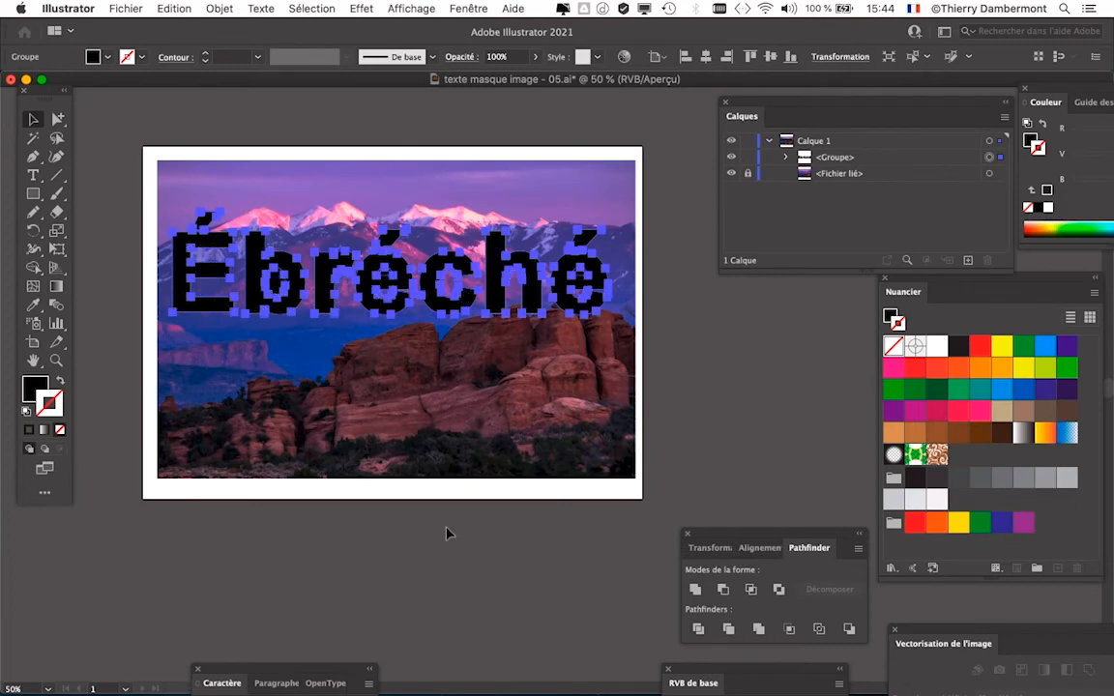
- Combine all the released letter and accent paths into one compound path
{"action": "left_click", "coordinate": [219, 8]}
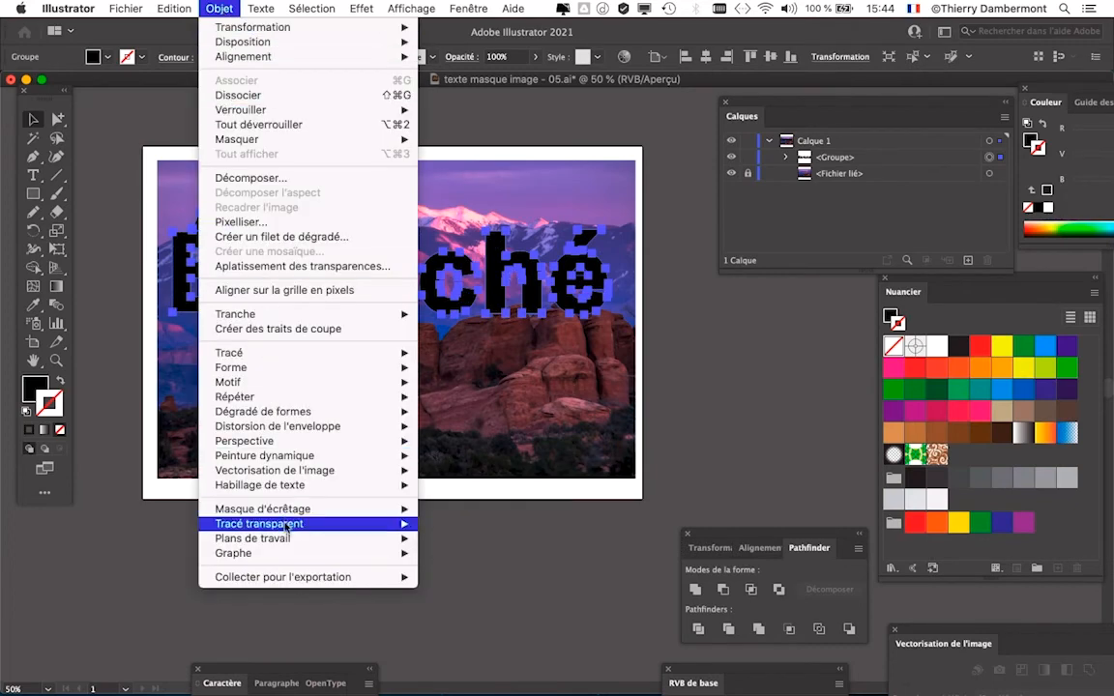
{"action": "mouse_move", "coordinate": [281, 523]}
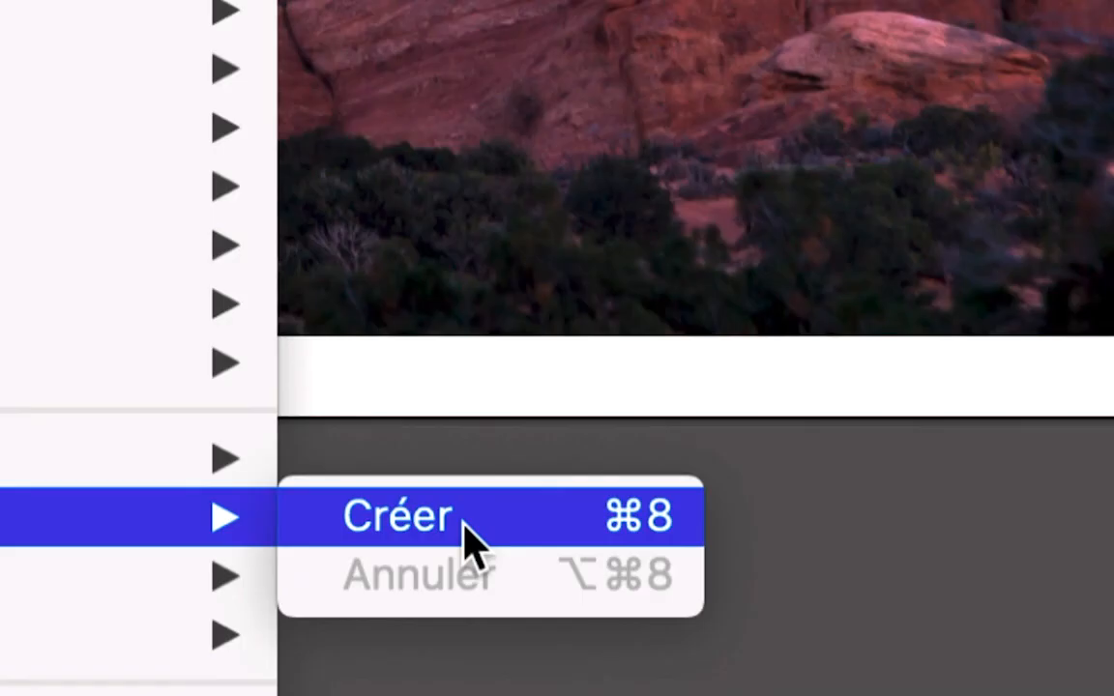
{"action": "left_click", "coordinate": [463, 523]}
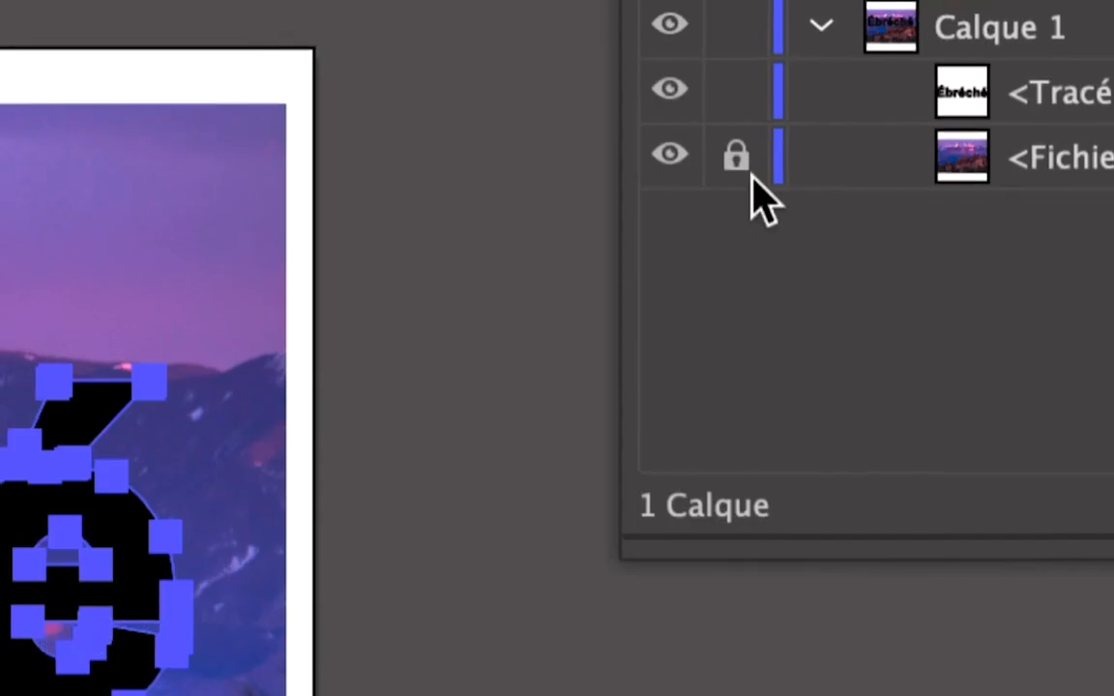
- Unlock the linked image, select it with the compound path, create a clipping mask from both and deselect the result
{"action": "left_click", "coordinate": [749, 175]}
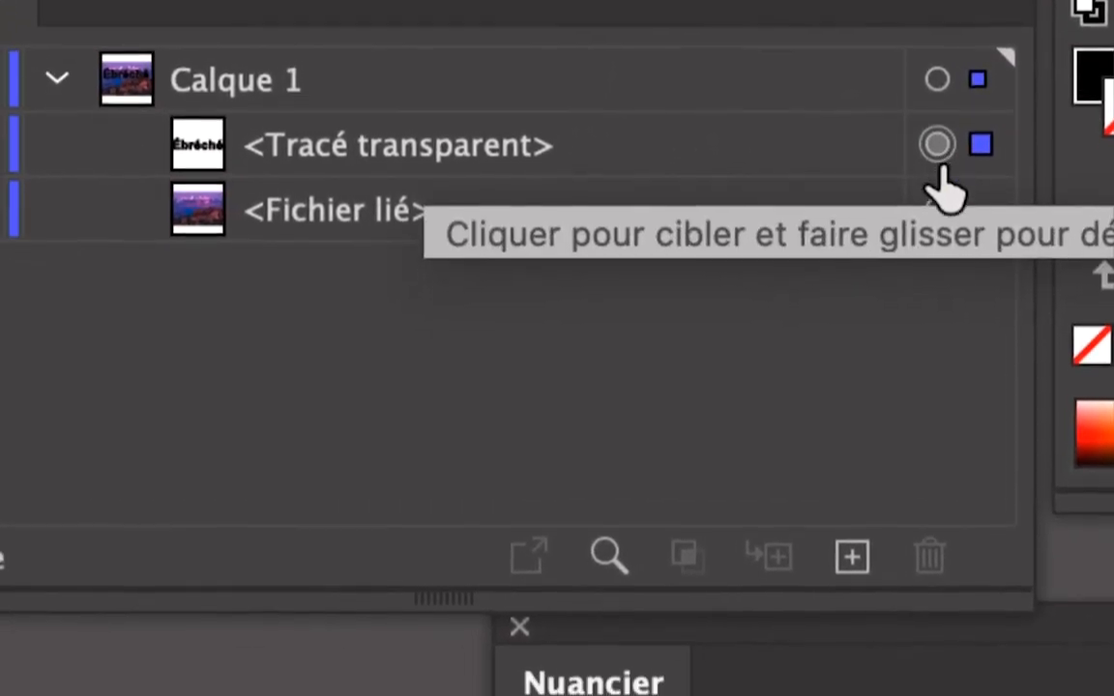
{"action": "left_click", "coordinate": [937, 173]}
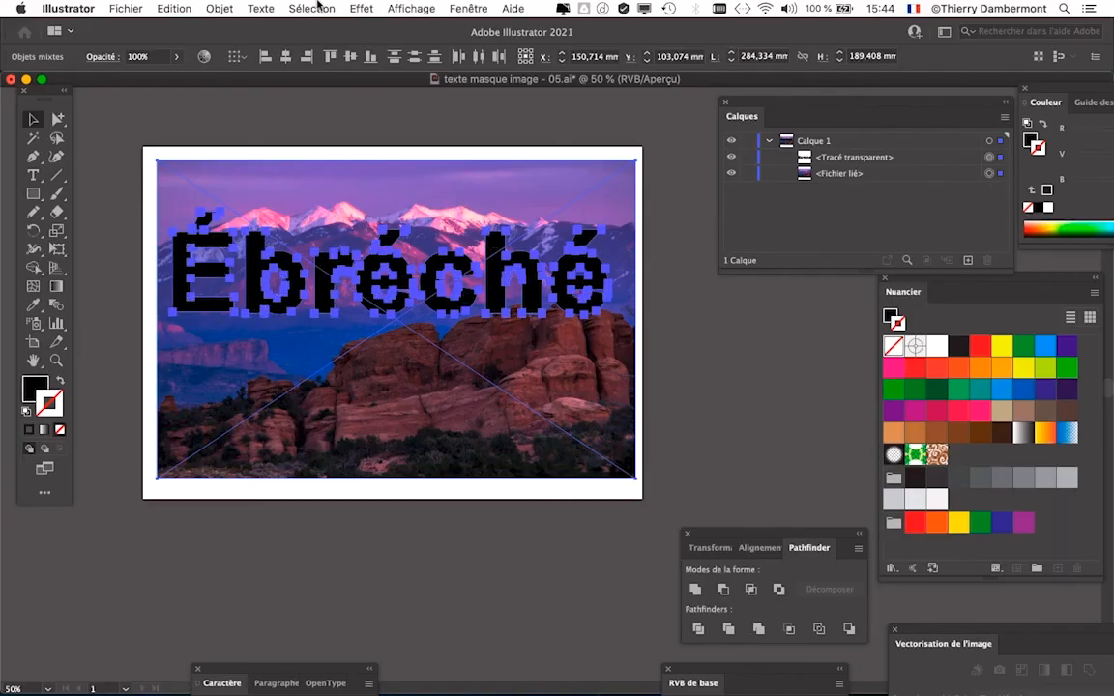
{"action": "left_click", "coordinate": [312, 8]}
{"action": "left_click", "coordinate": [317, 29]}
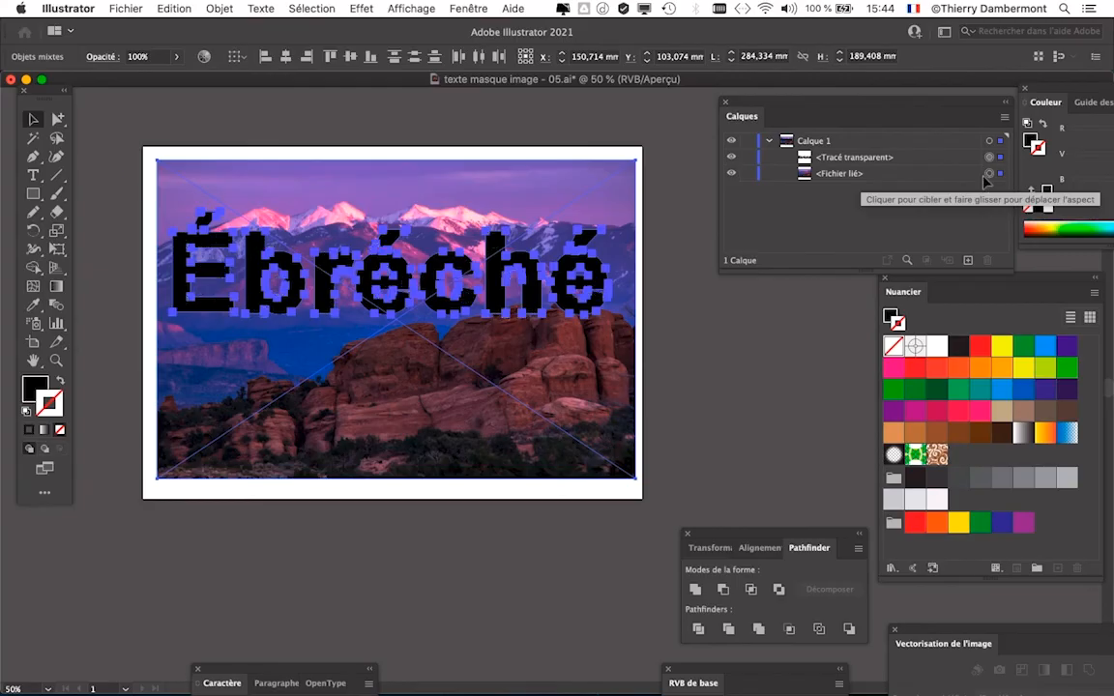
{"action": "left_click", "coordinate": [215, 8]}
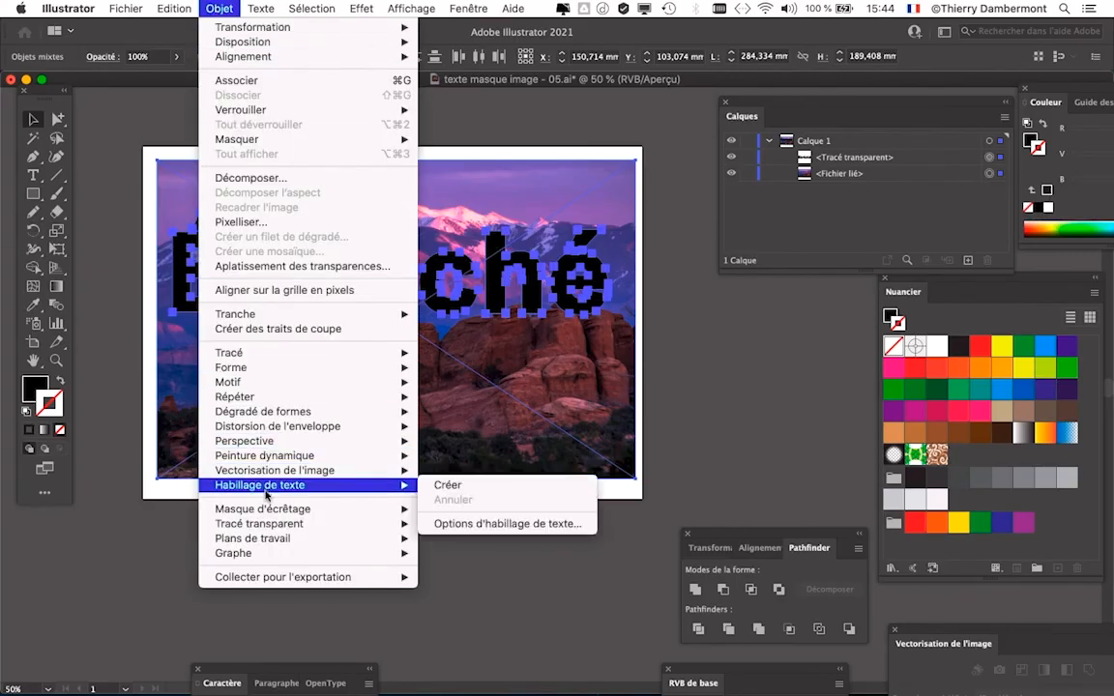
{"action": "mouse_move", "coordinate": [268, 509]}
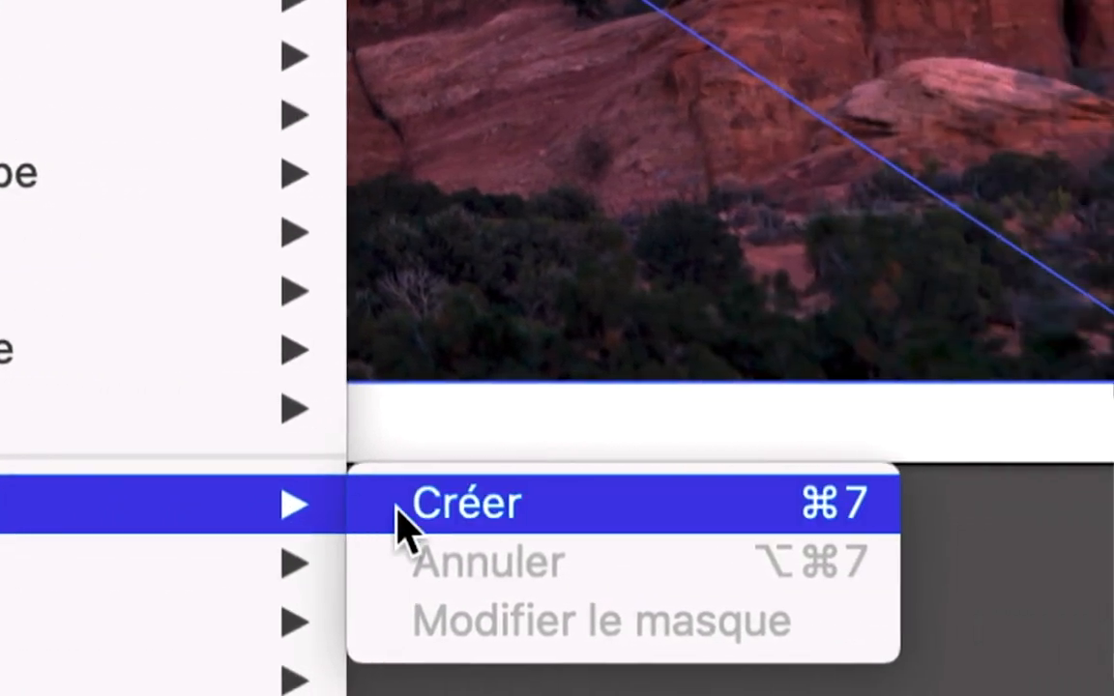
{"action": "left_click", "coordinate": [920, 522]}
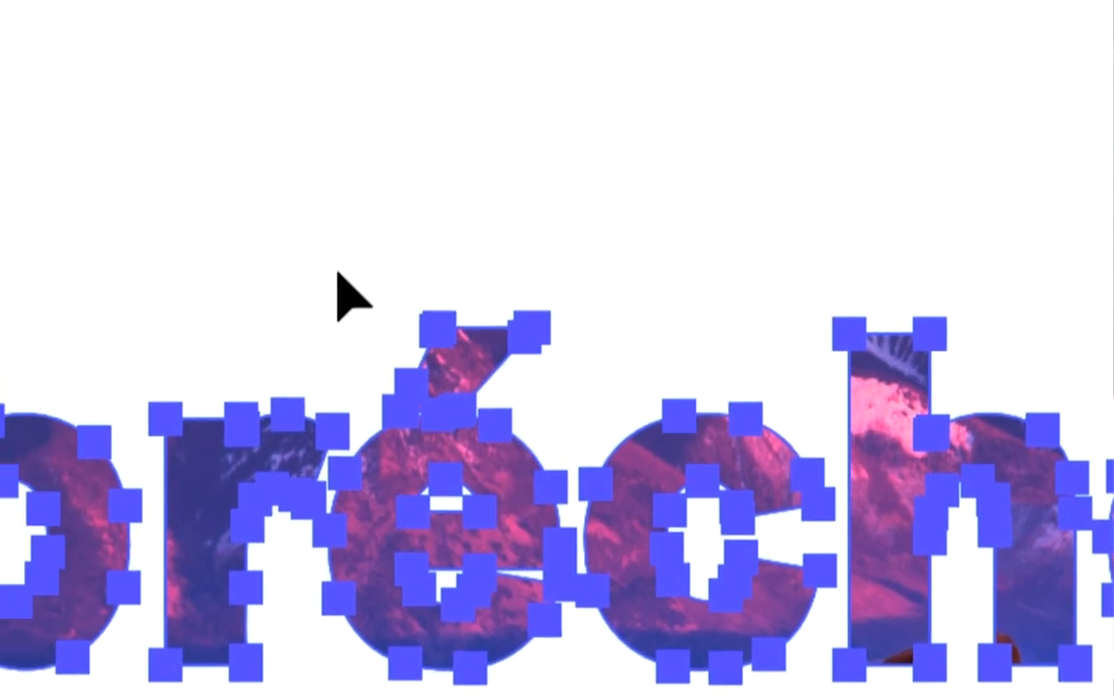
{"action": "left_click", "coordinate": [202, 123]}
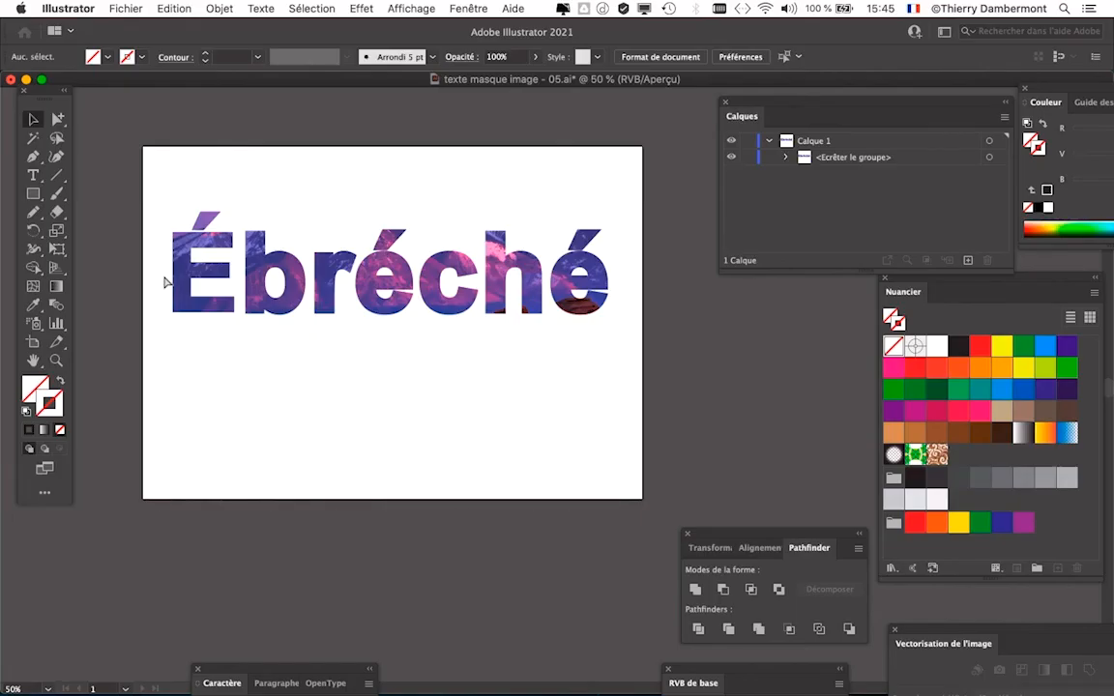
- Move the layer list clear of the artboard and check the edges of the masked word up close
{"action": "scroll", "coordinate": [210, 279], "scroll_direction": "up", "scroll_amount": 1}
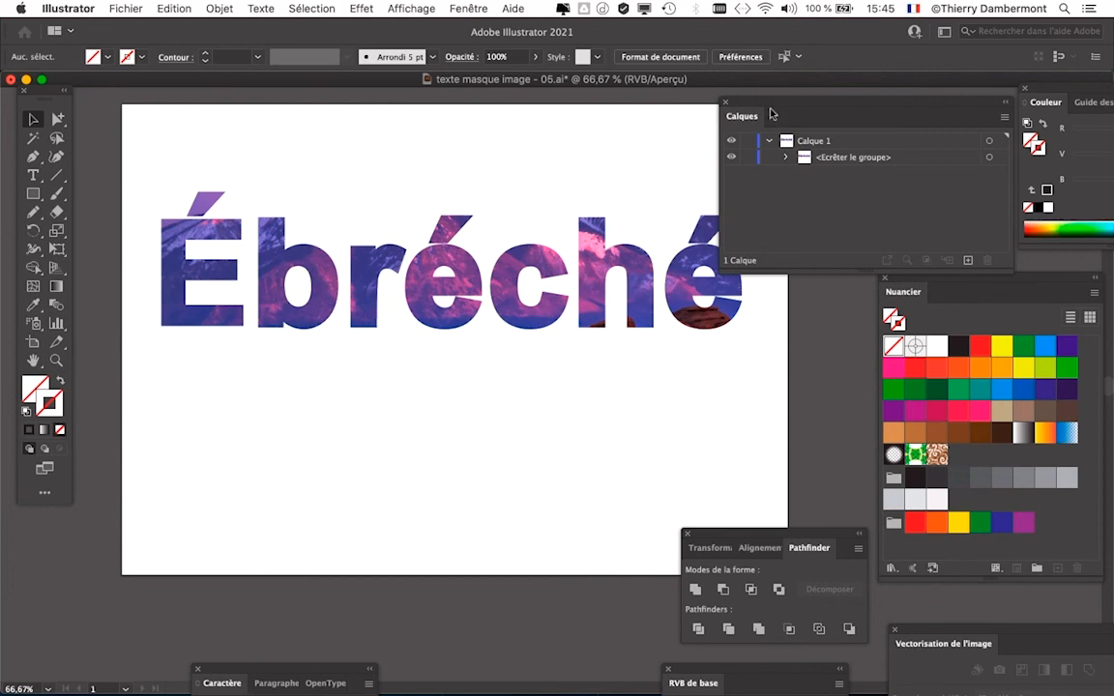
{"action": "left_click_drag", "start_coordinate": [771, 114], "coordinate": [848, 111]}
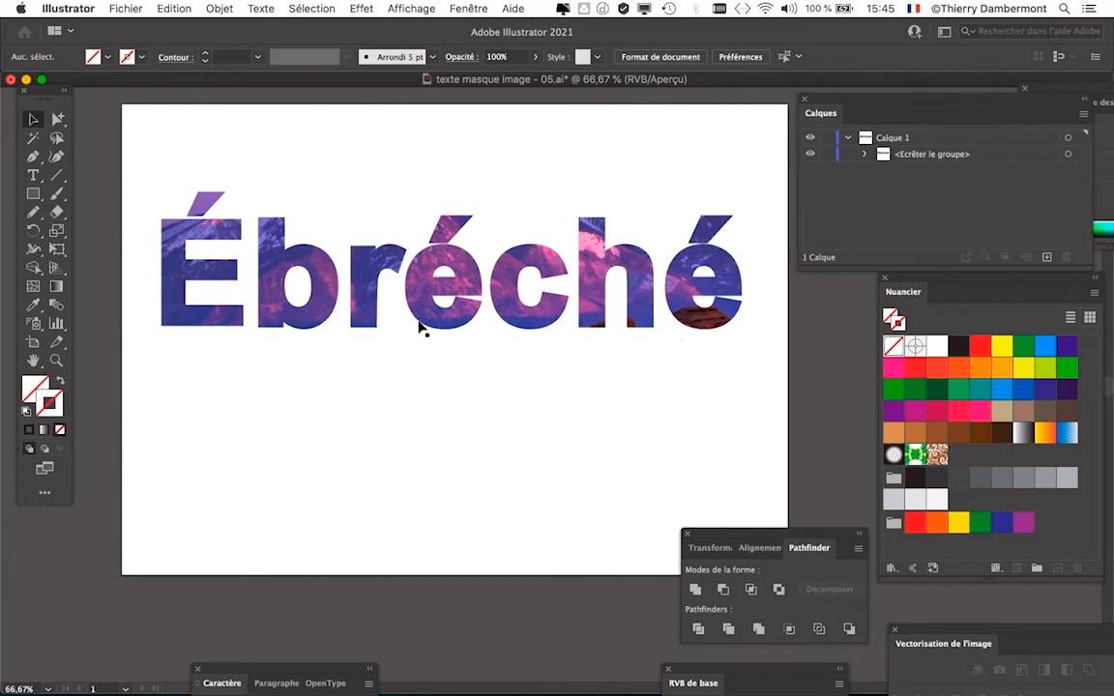
{"action": "scroll", "coordinate": [413, 319], "scroll_direction": "up", "scroll_amount": 1}
{"action": "scroll", "coordinate": [413, 319], "scroll_direction": "down", "scroll_amount": 1}
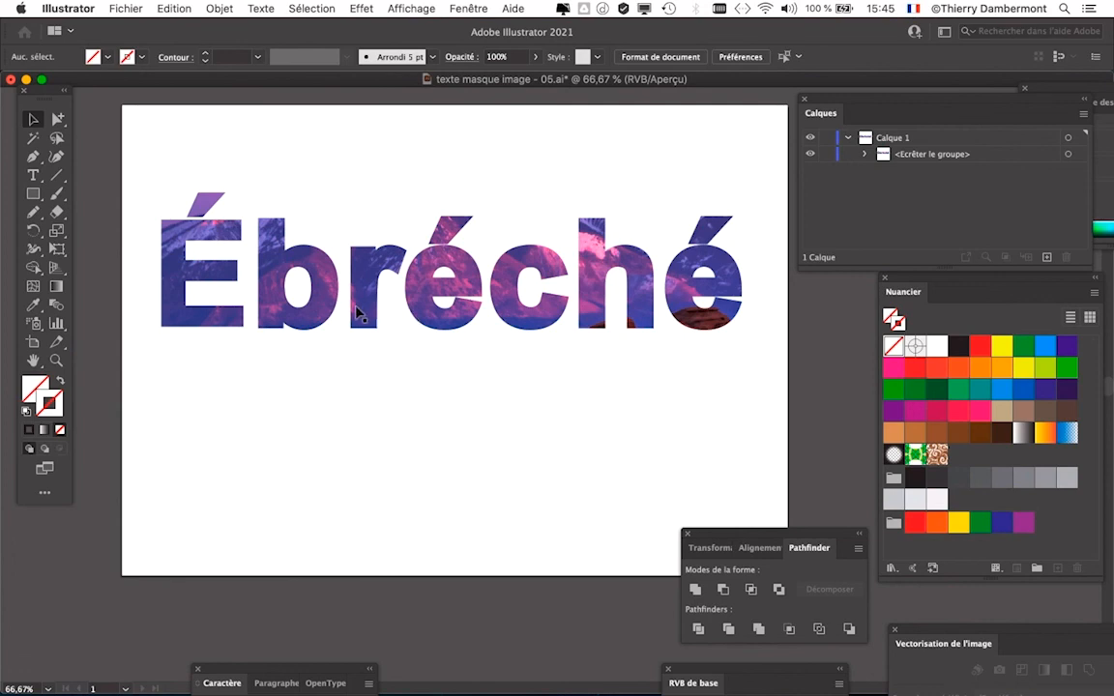
- Save the document under the new name "texte masque image - 06.ai" in the same folder
{"action": "left_click", "coordinate": [139, 5]}
{"action": "left_click", "coordinate": [323, 171]}
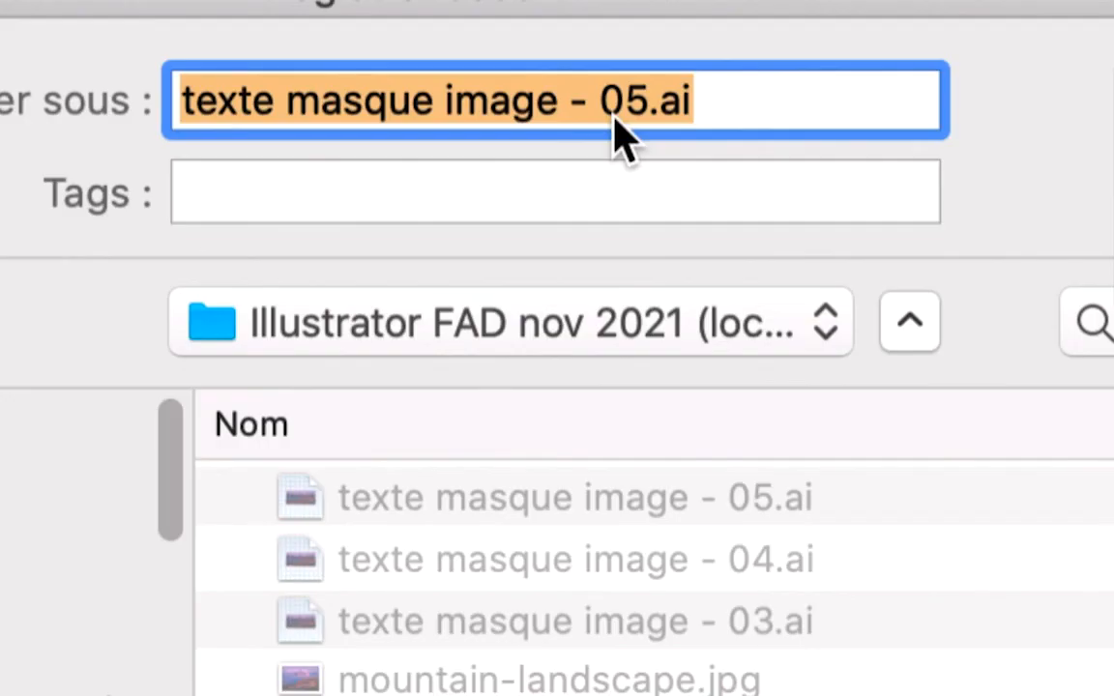
{"action": "left_click", "coordinate": [642, 100]}
{"action": "key", "text": "shift+Right"}
{"action": "type", "text": "6"}
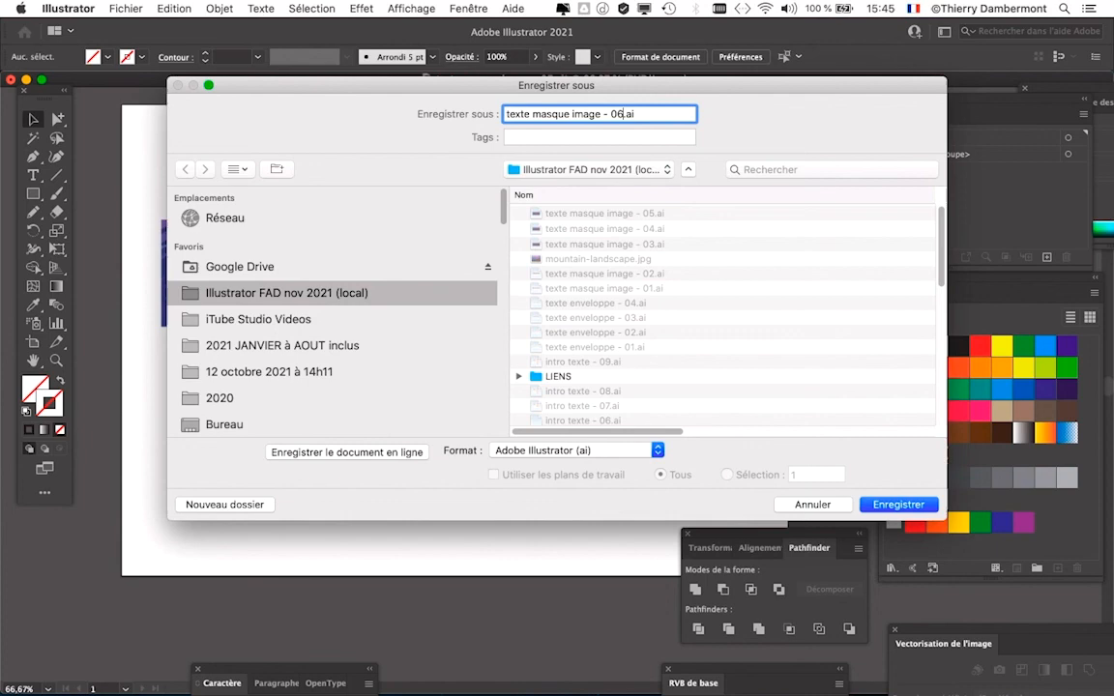
{"action": "key", "text": "Return"}
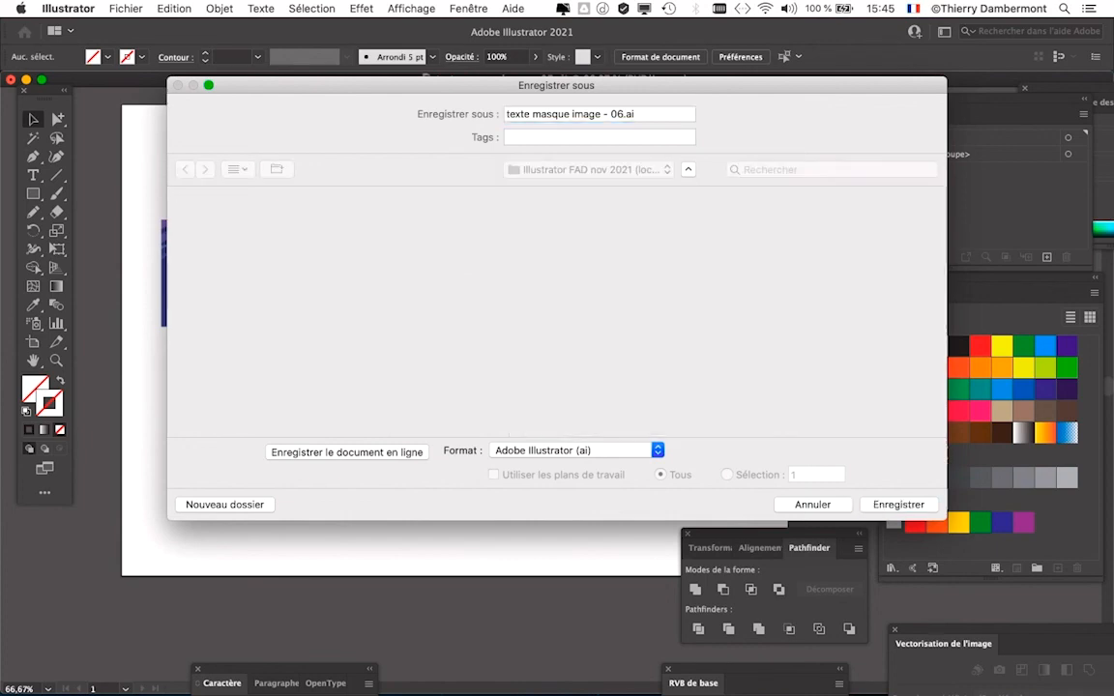